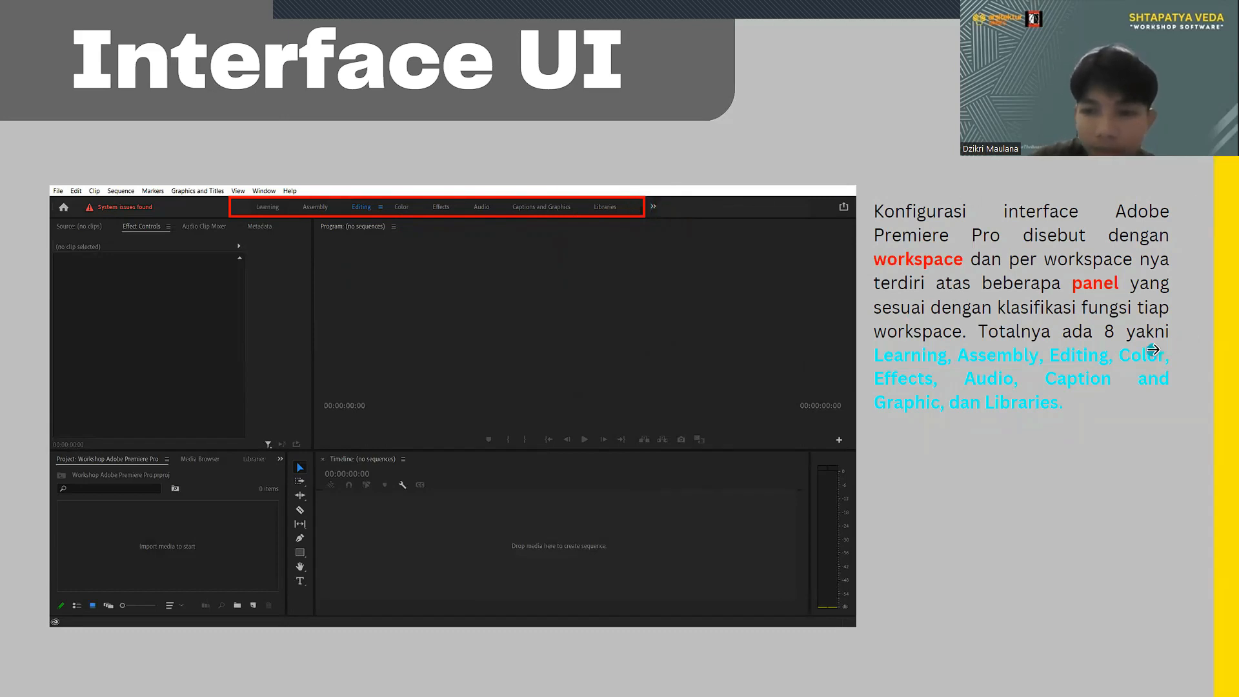
- Leave the full-screen presentation after the tools slide and switch to Adobe Premiere Pro
left_click(1153, 349)
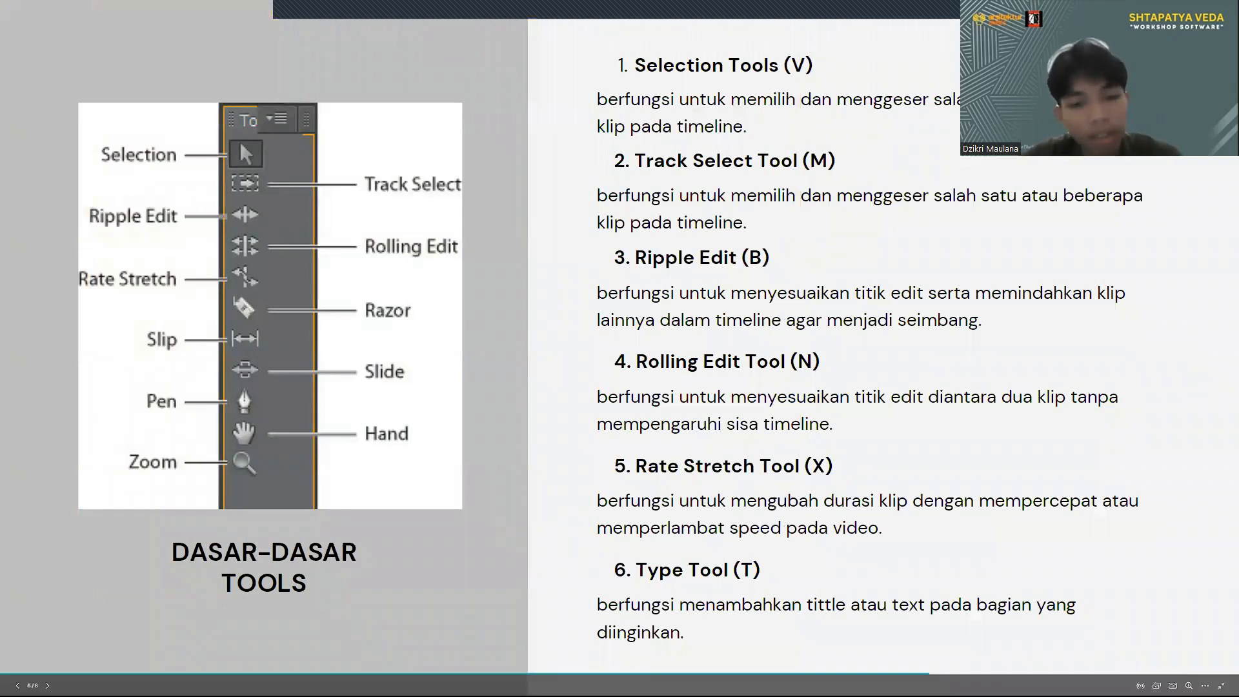
key("Escape")
mouse_move(762, 676)
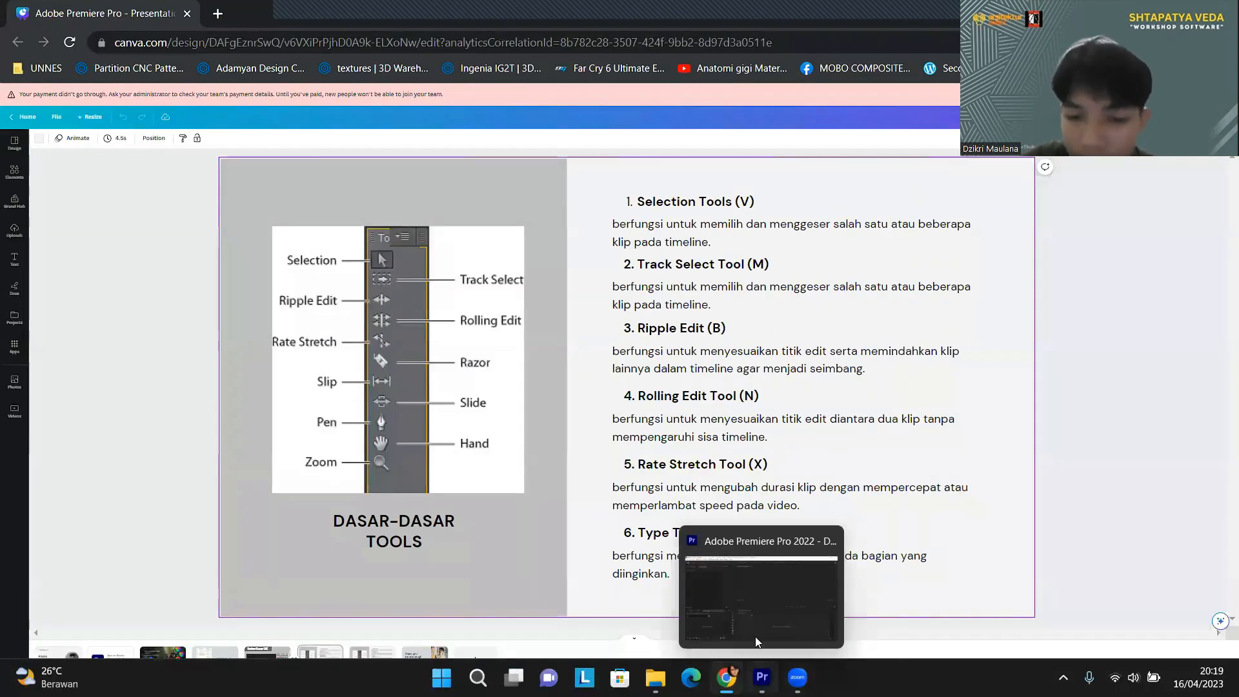
left_click(752, 603)
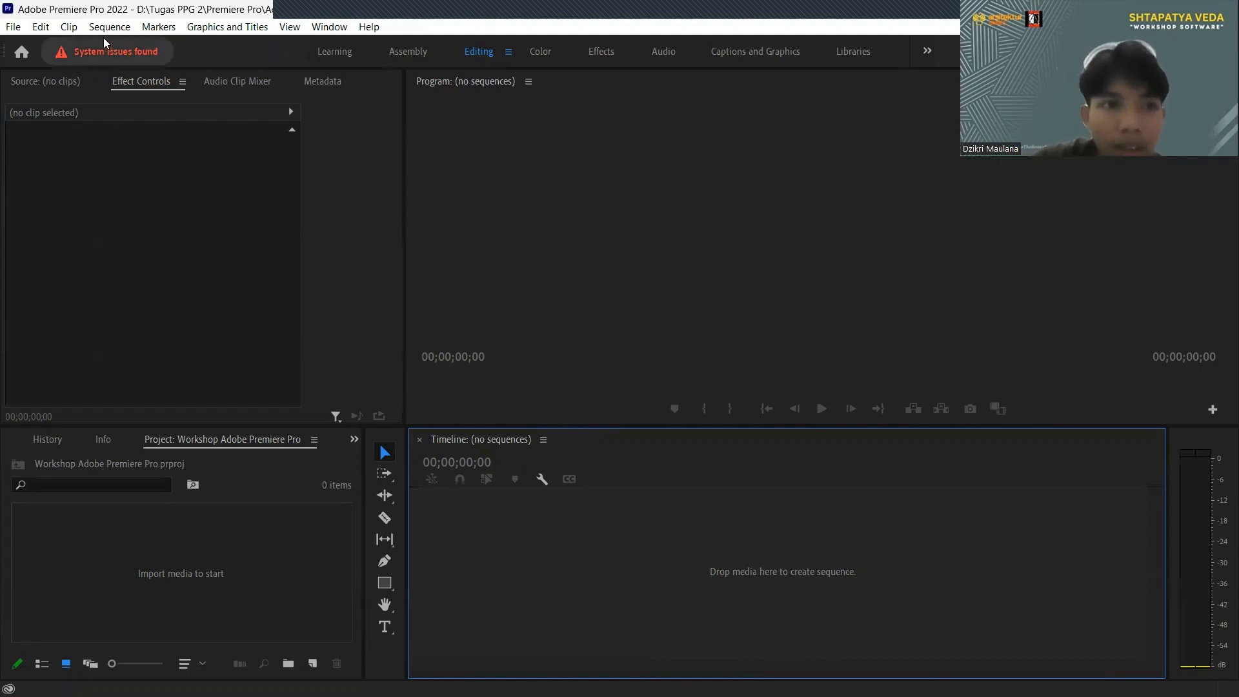
- Import Bahan Transisi 1.mp4 from the Workshop Adobe Premiere Pro folder on the Desktop into the project
left_click(13, 27)
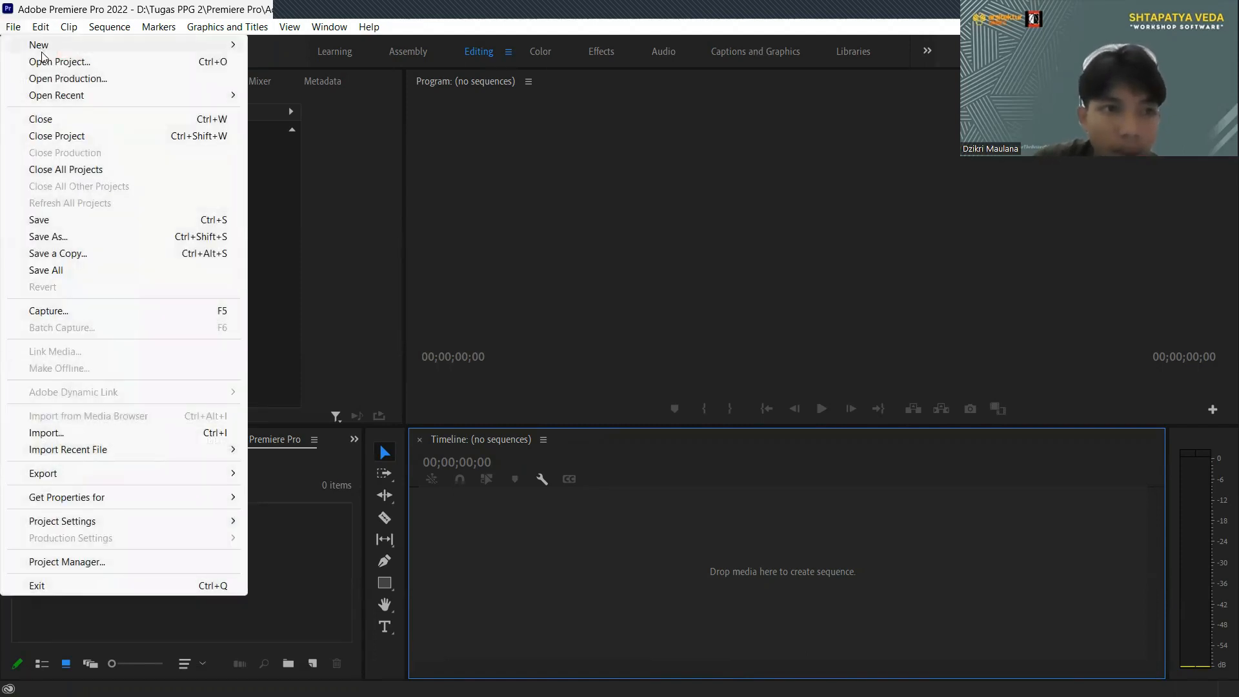
left_click(121, 433)
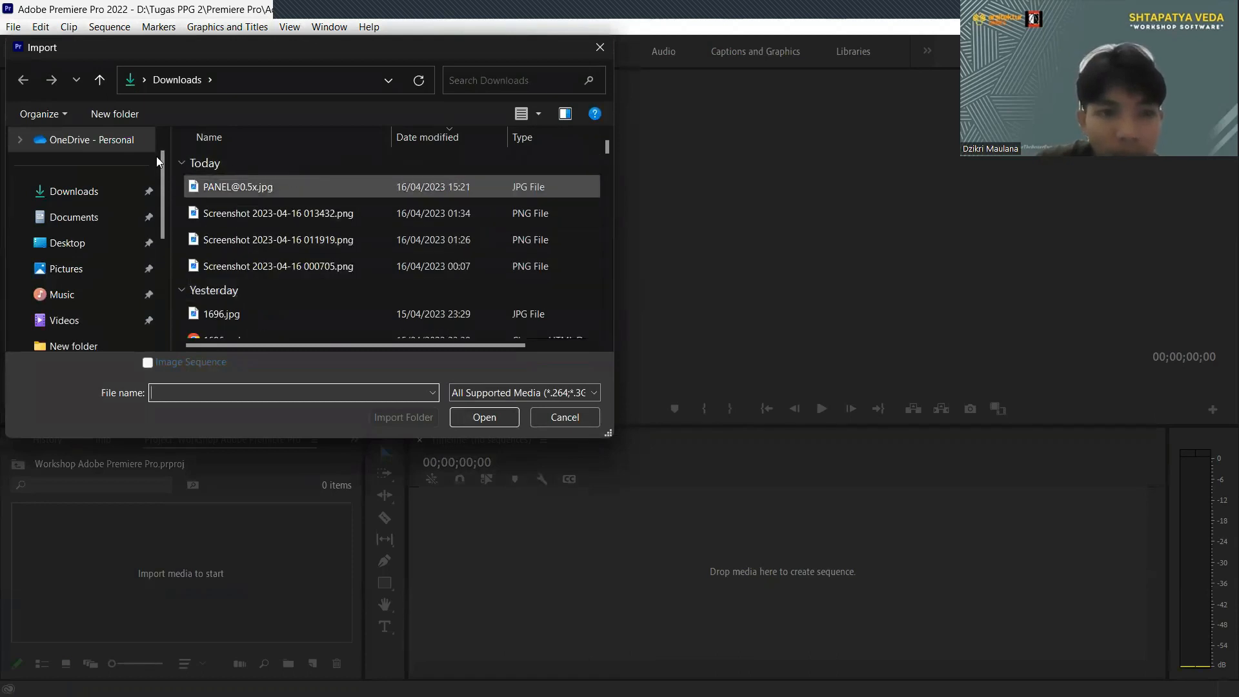
scroll(132, 284, "down", 2)
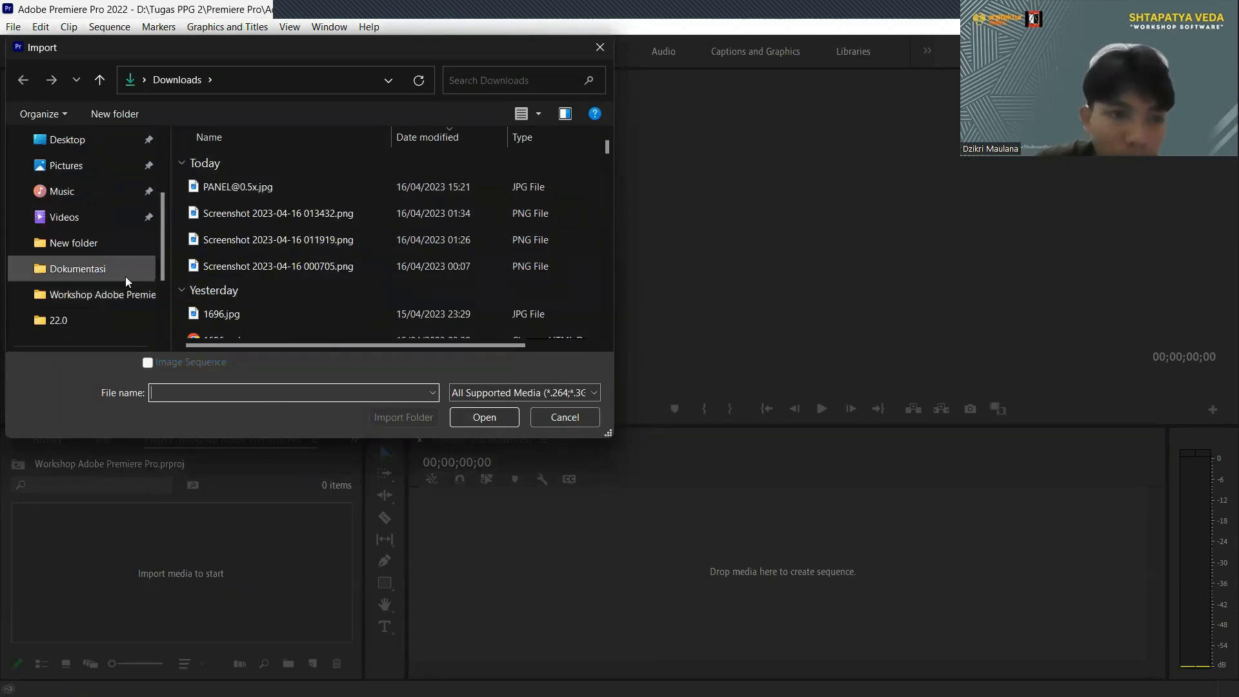
scroll(127, 277, "up", 2)
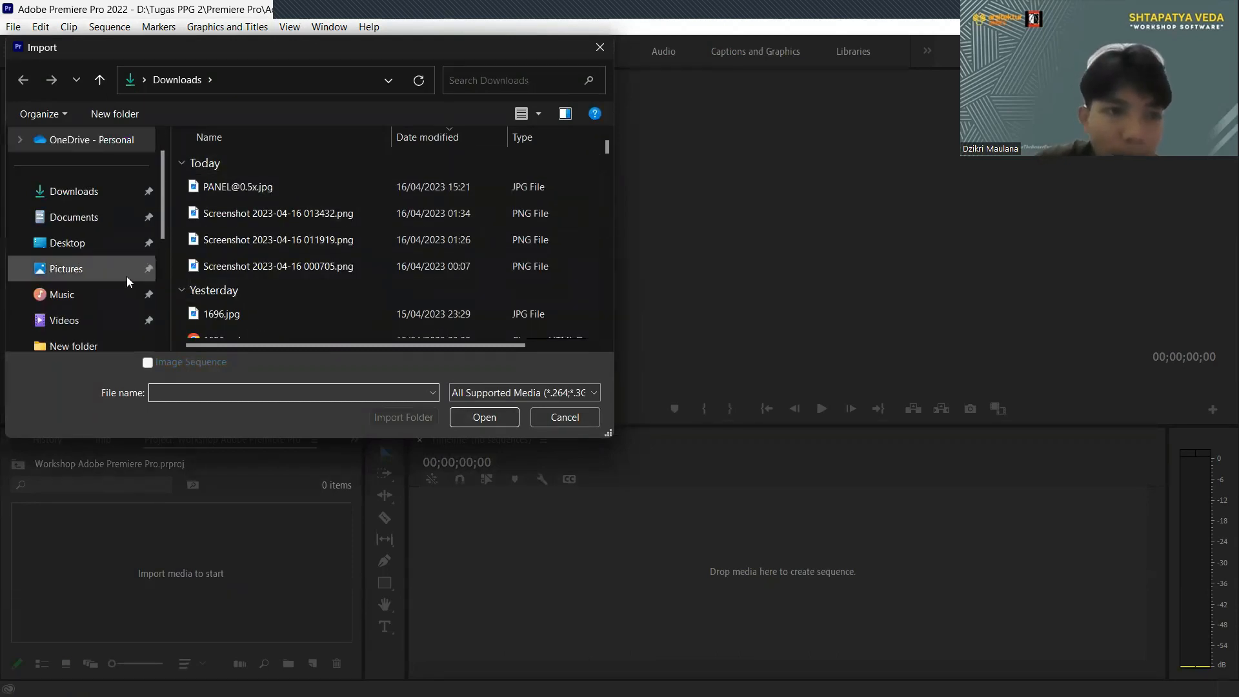
left_click(117, 243)
double_click(312, 191)
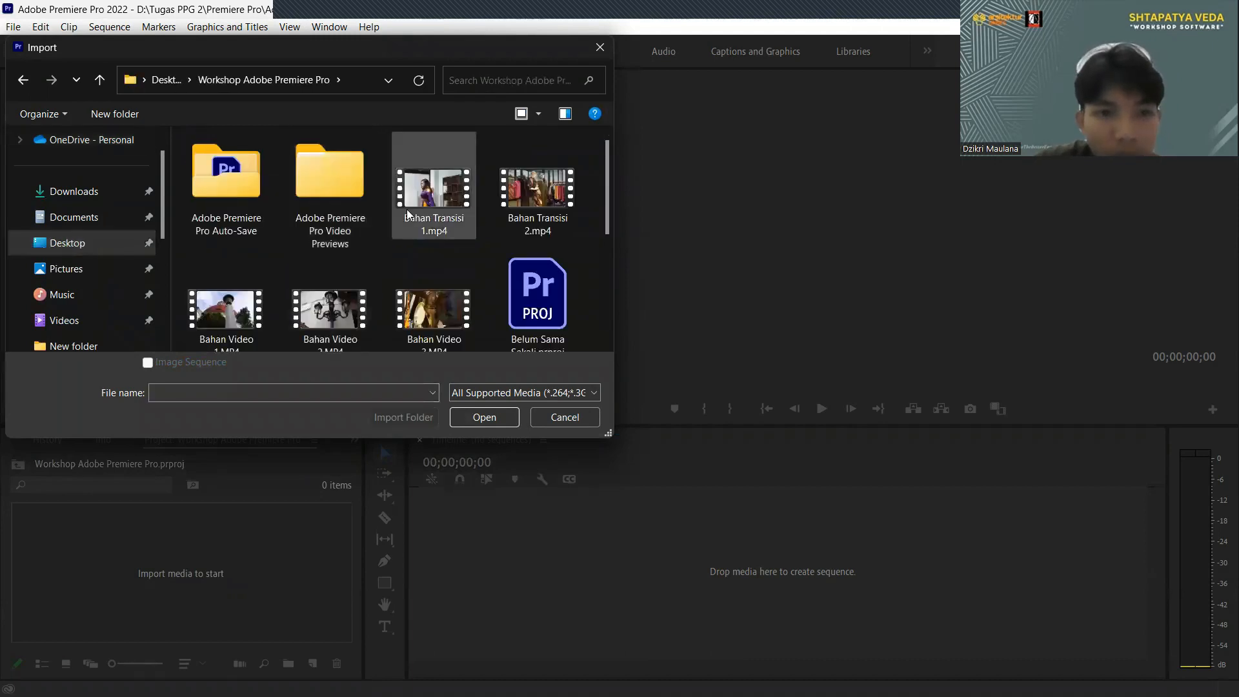
left_click(413, 188)
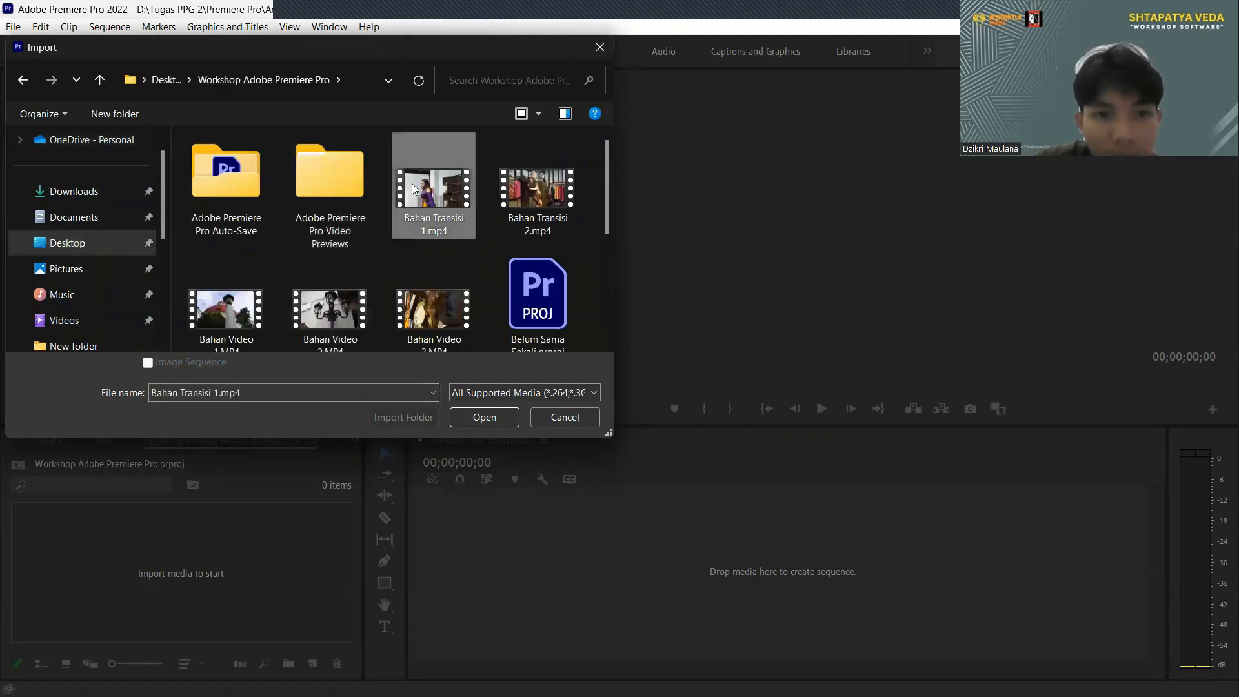
left_click(485, 417)
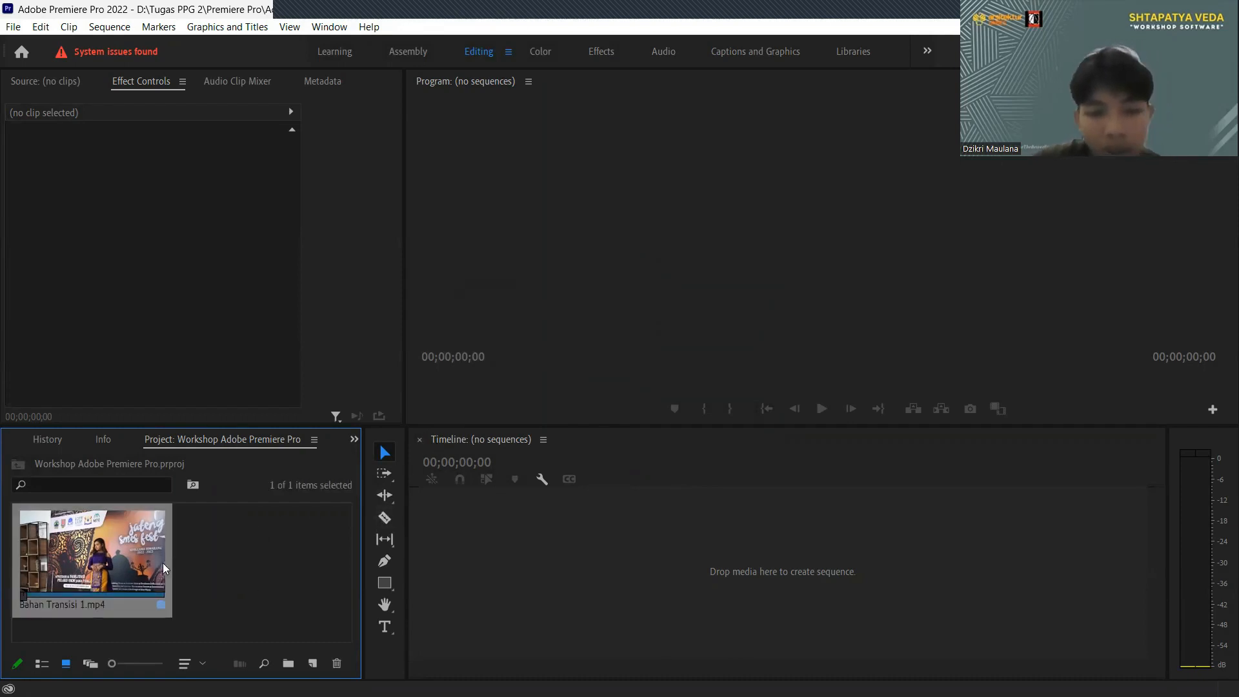
- Delete the imported Bahan Transisi 1.mp4 clip from the project and check the project's history and info
key("Delete")
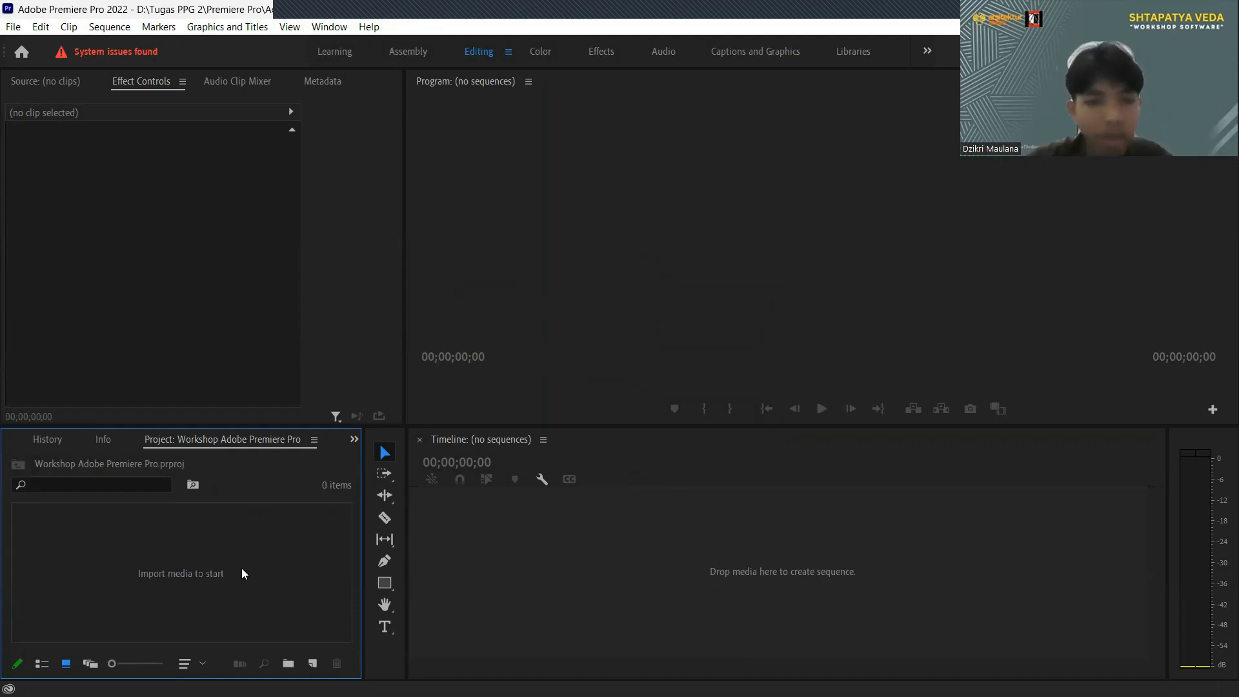
left_click(452, 570)
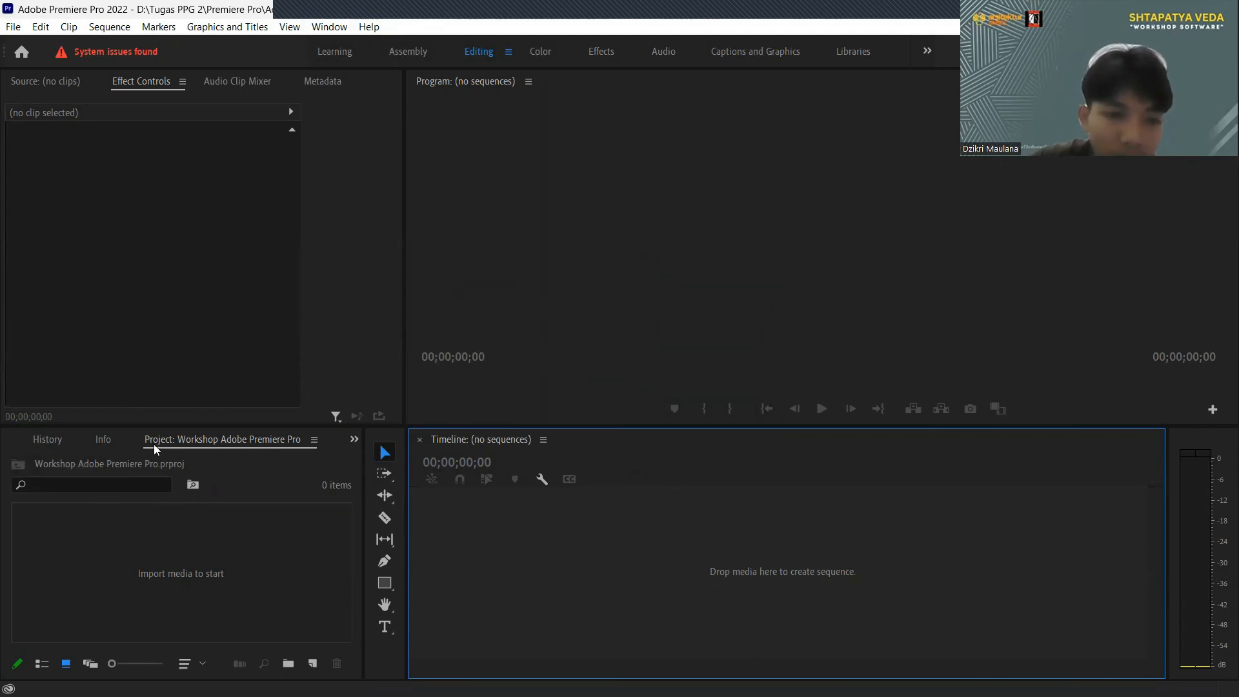
left_click(104, 441)
left_click(56, 443)
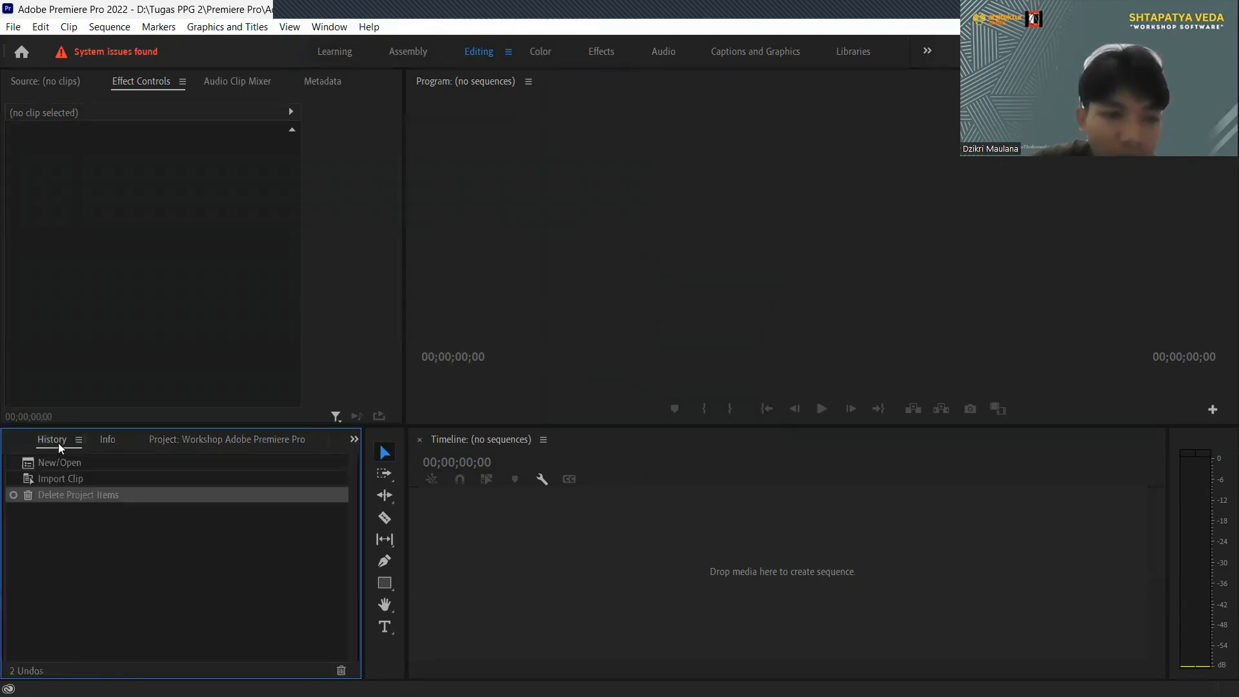
left_click(111, 443)
left_click(178, 444)
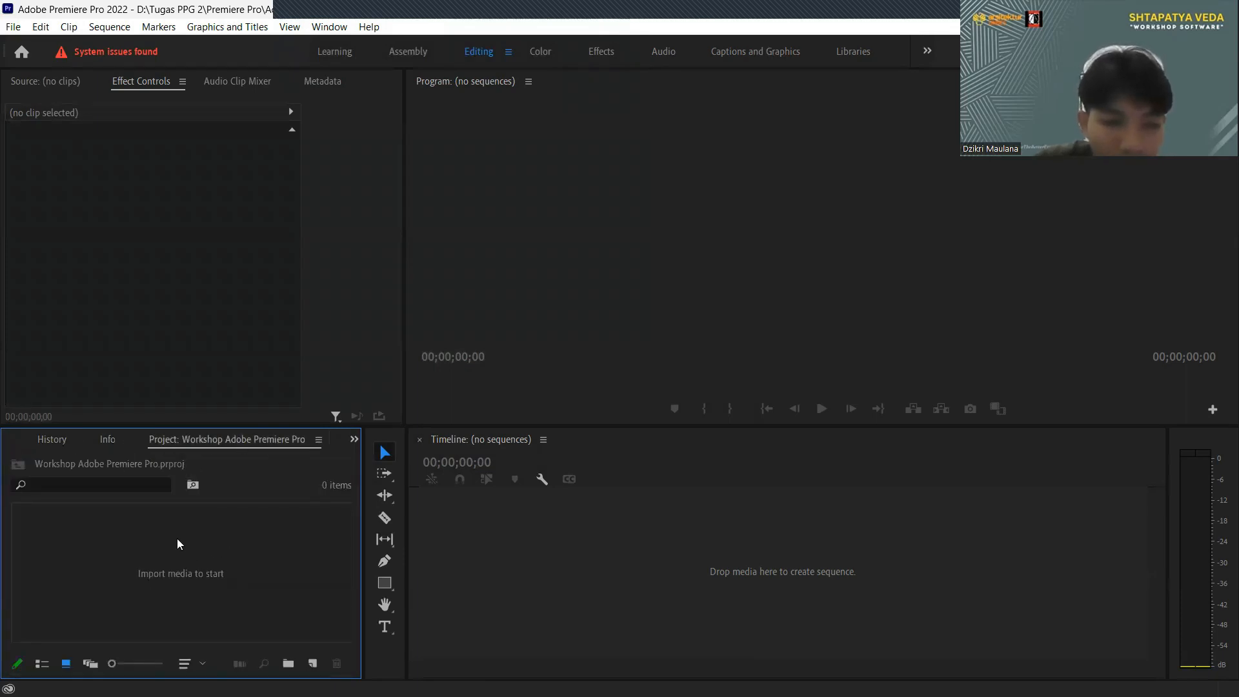
- Import Bahan Transisi 1.mp4 straight from the empty project area, and remove it from the project again
double_click(188, 570)
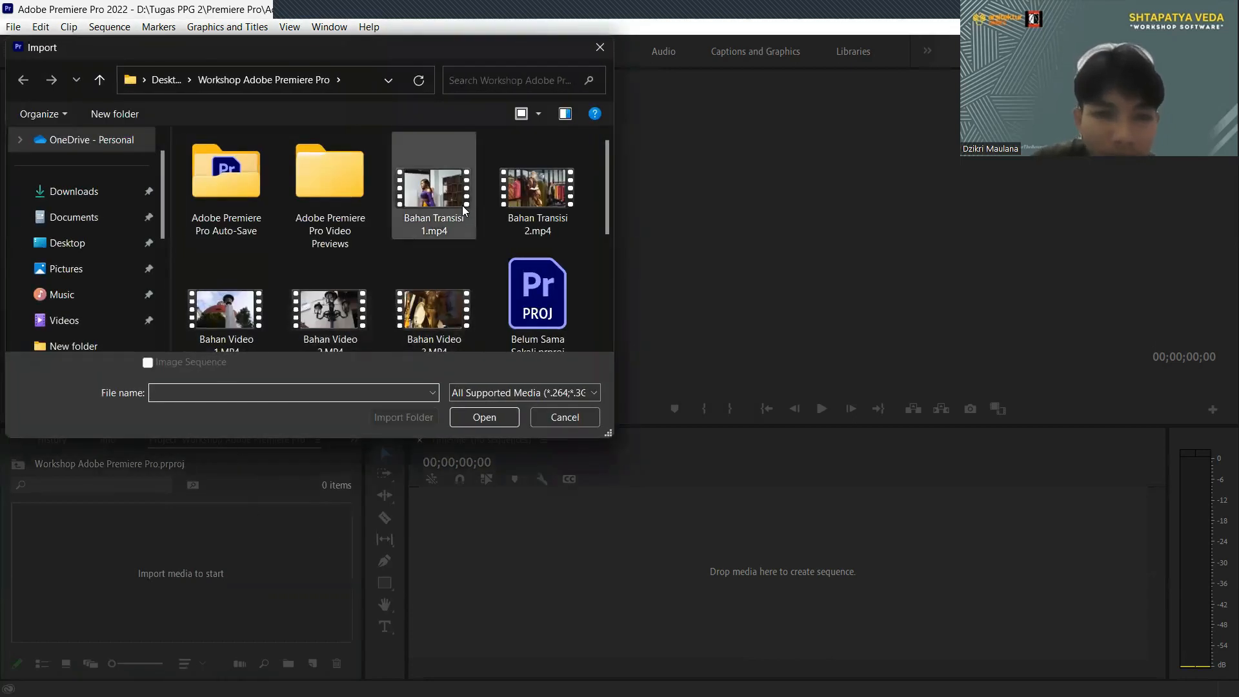
left_click(433, 193)
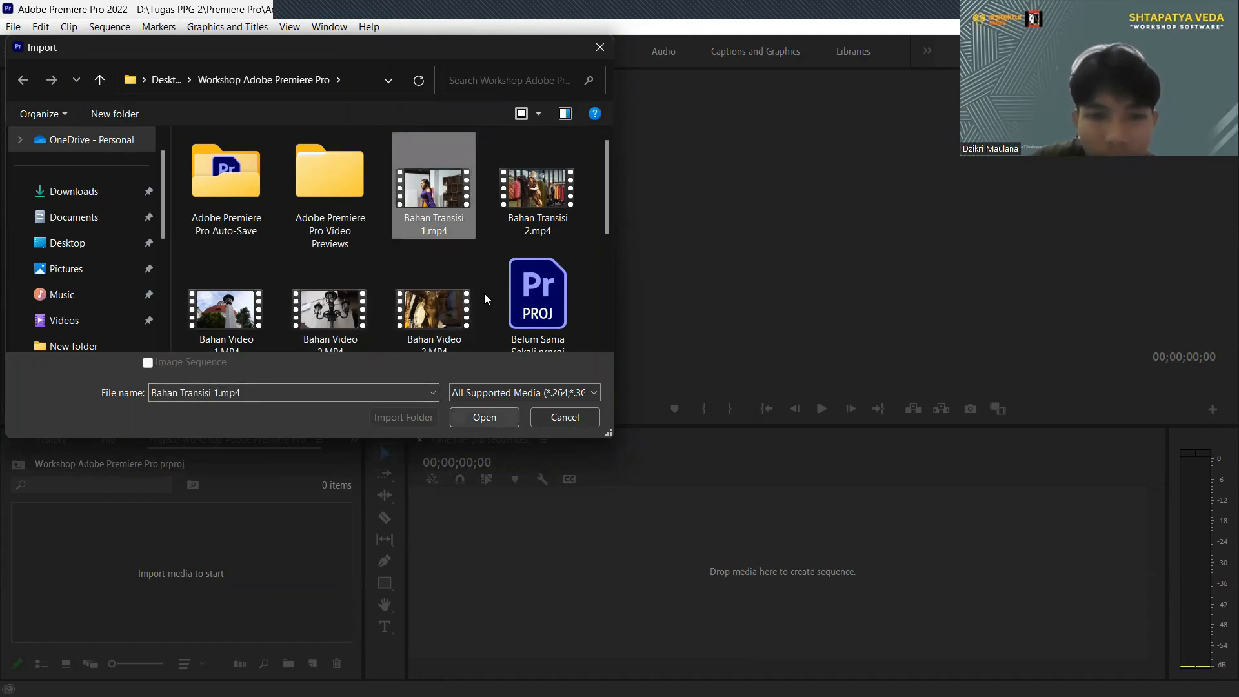
left_click(481, 417)
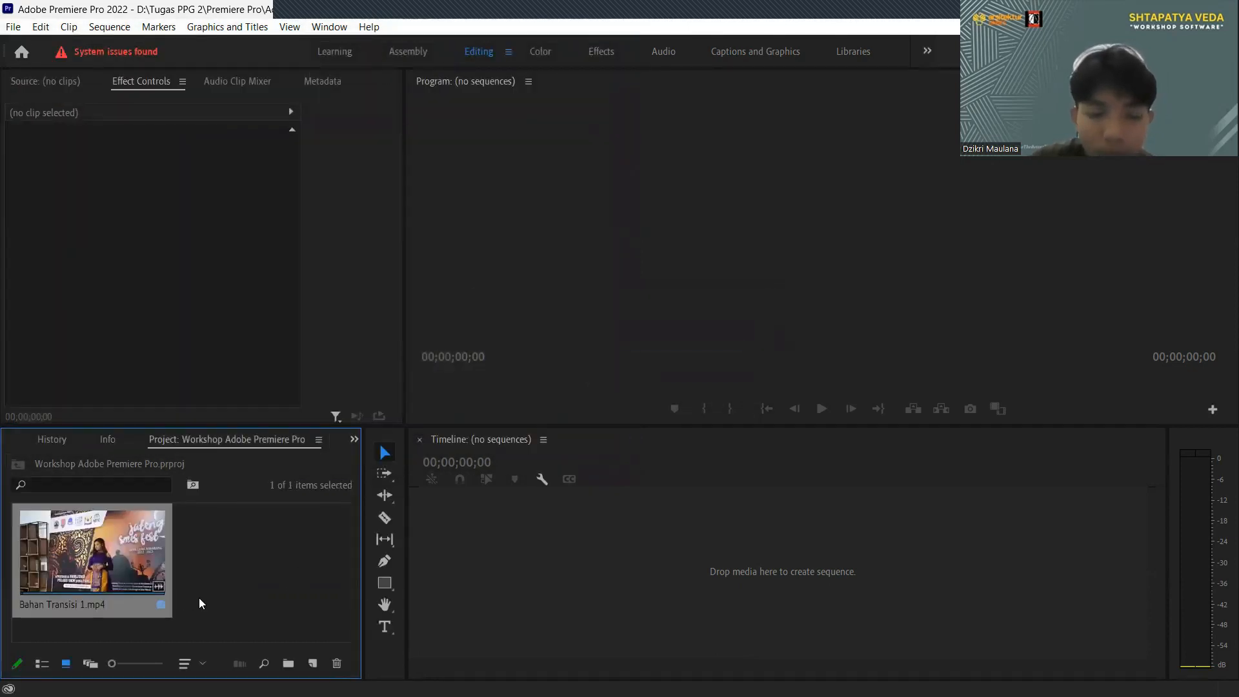
left_click(206, 547)
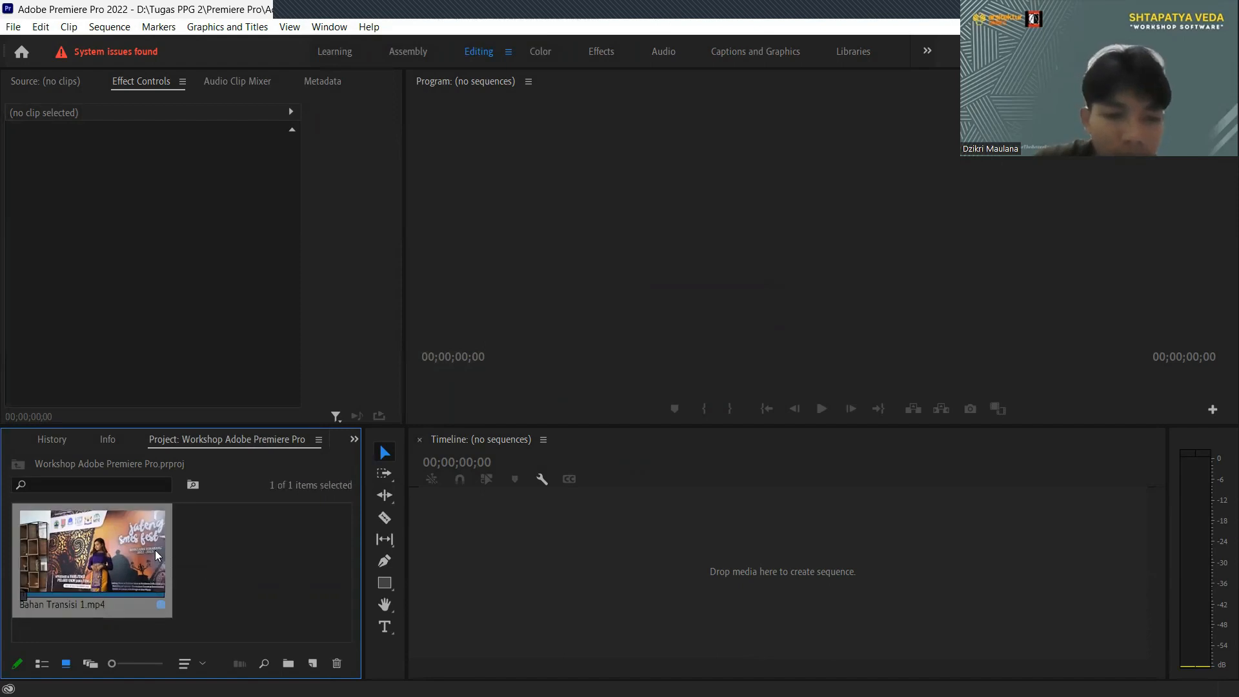
key("Delete")
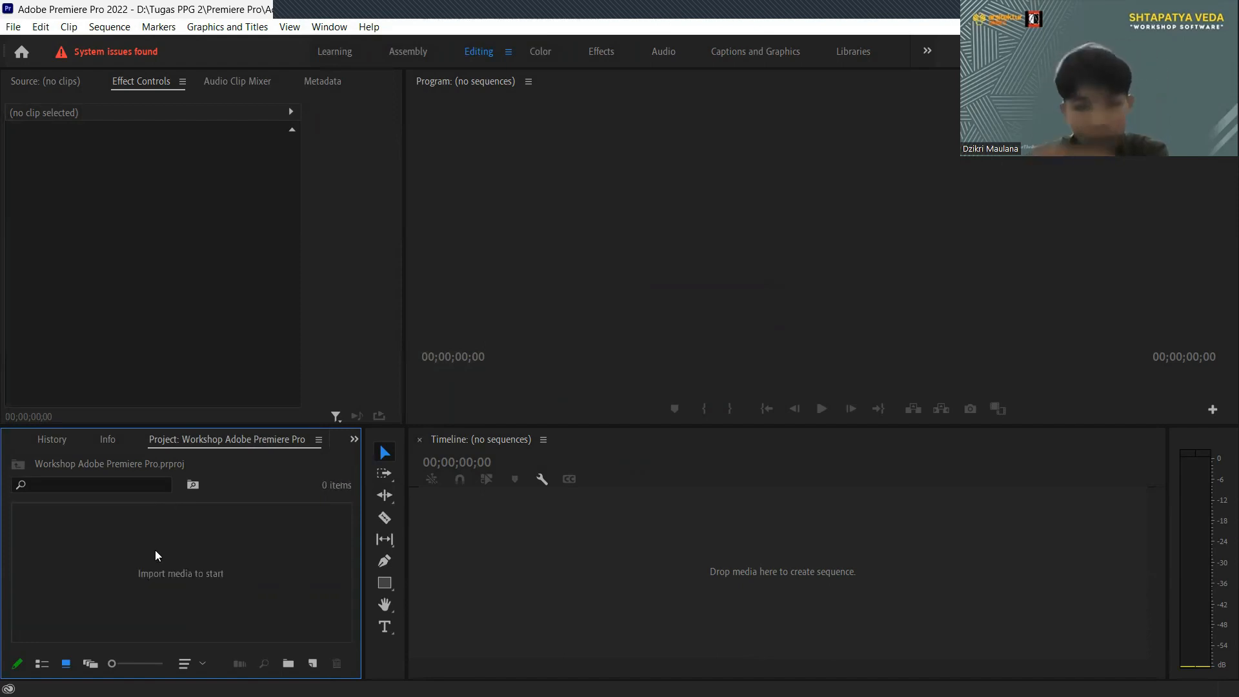
- Add Bahan Video 1.MP4 from the File Explorer folder to the project and also to the empty timeline as a new sequence
mouse_move(655, 677)
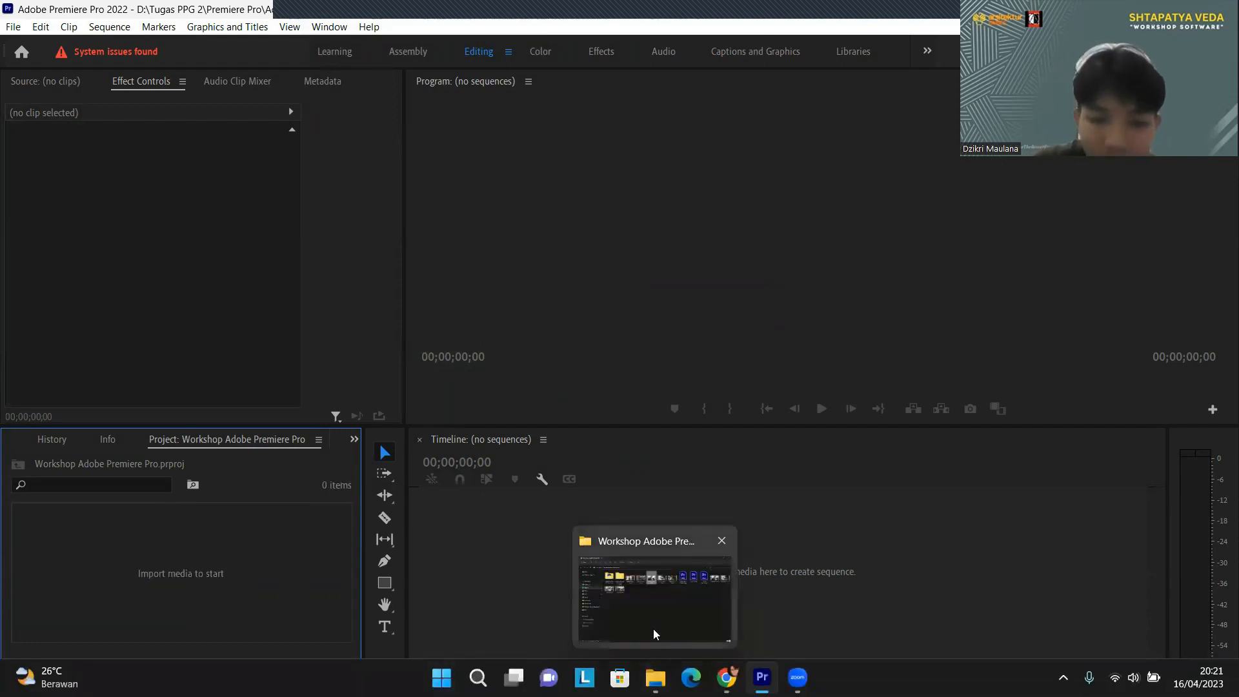
left_click(653, 627)
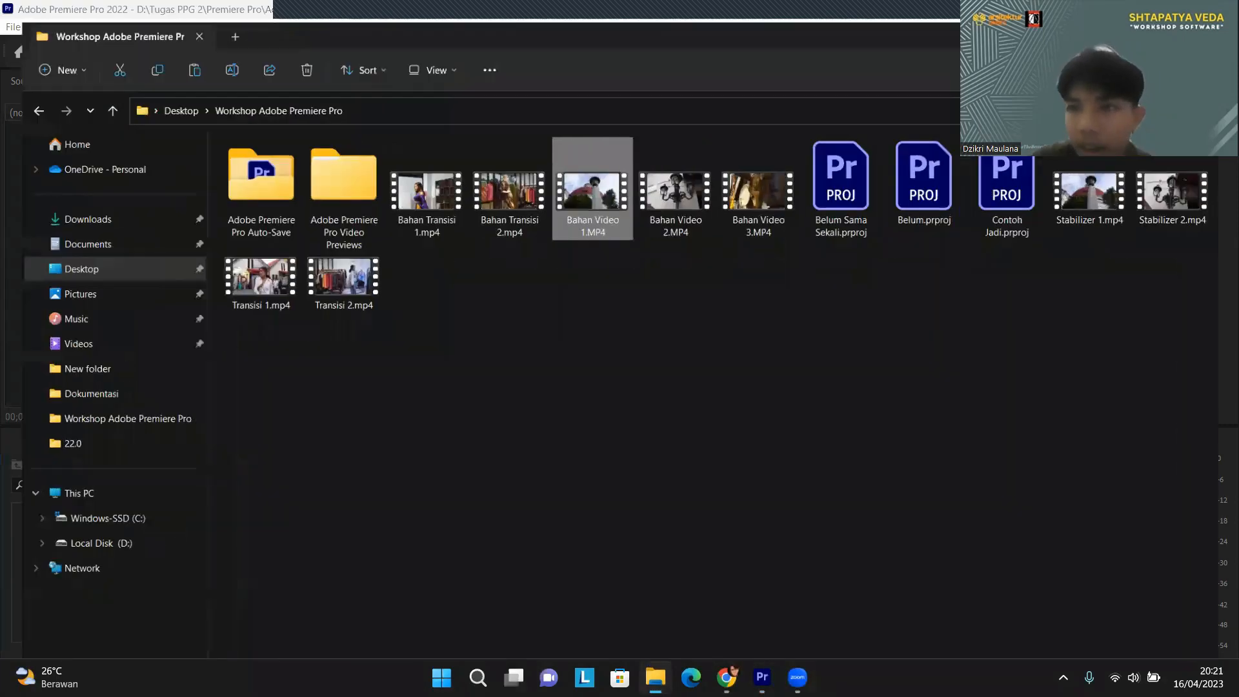
left_click(1182, 11)
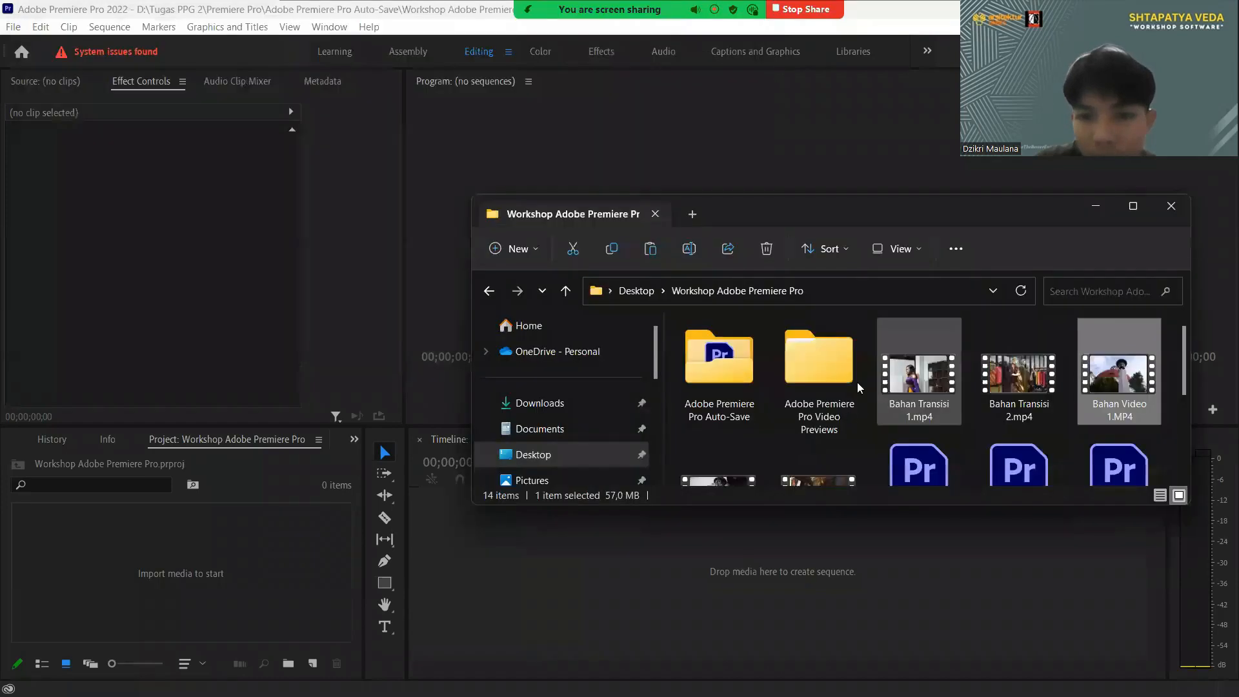
left_click_drag(1110, 395, 277, 545)
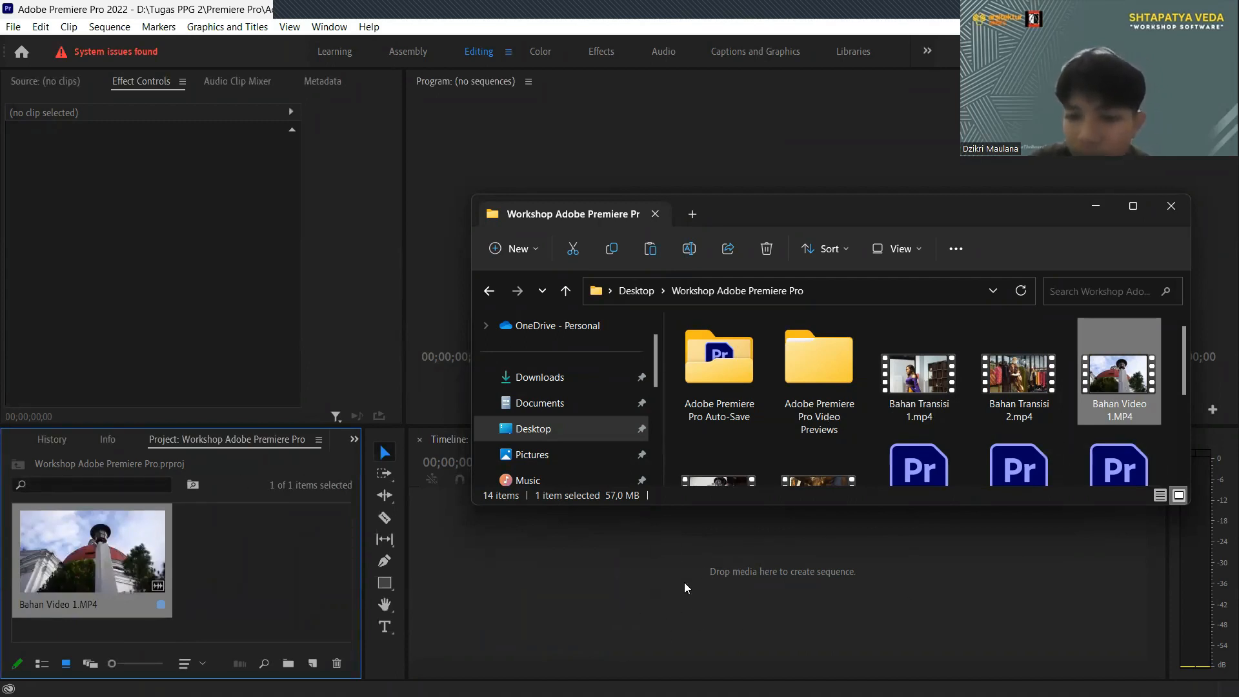
left_click_drag(1126, 385, 1220, 433)
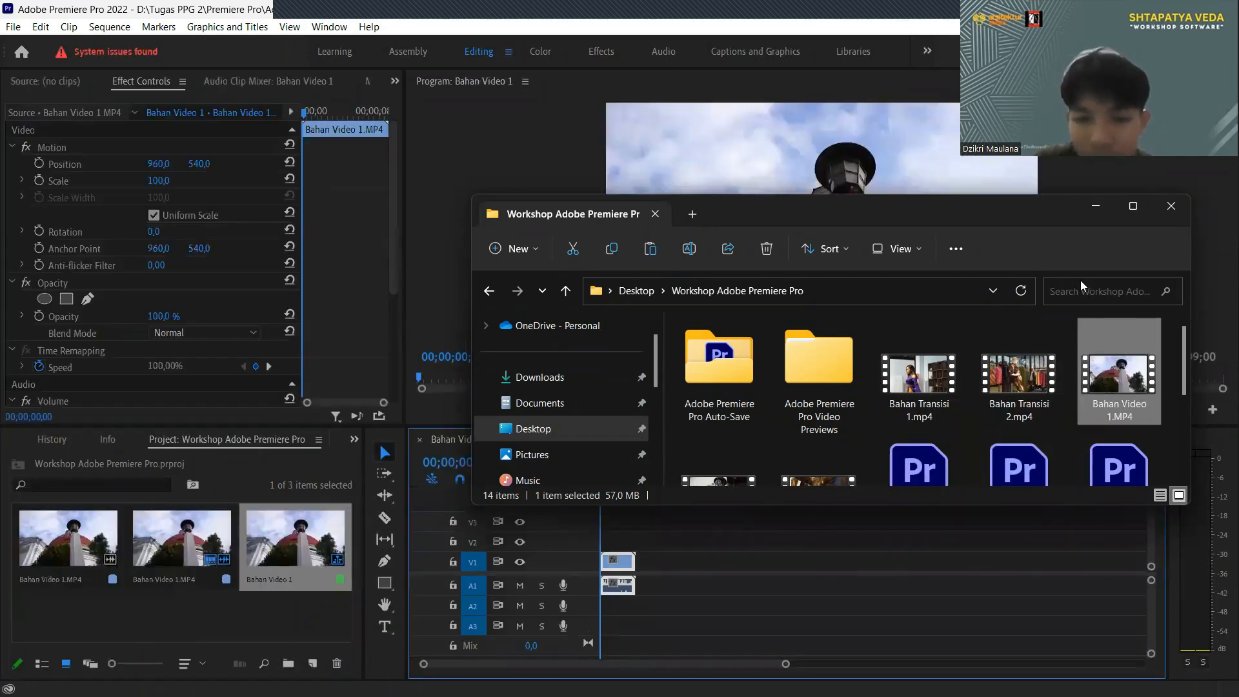
left_click(1171, 205)
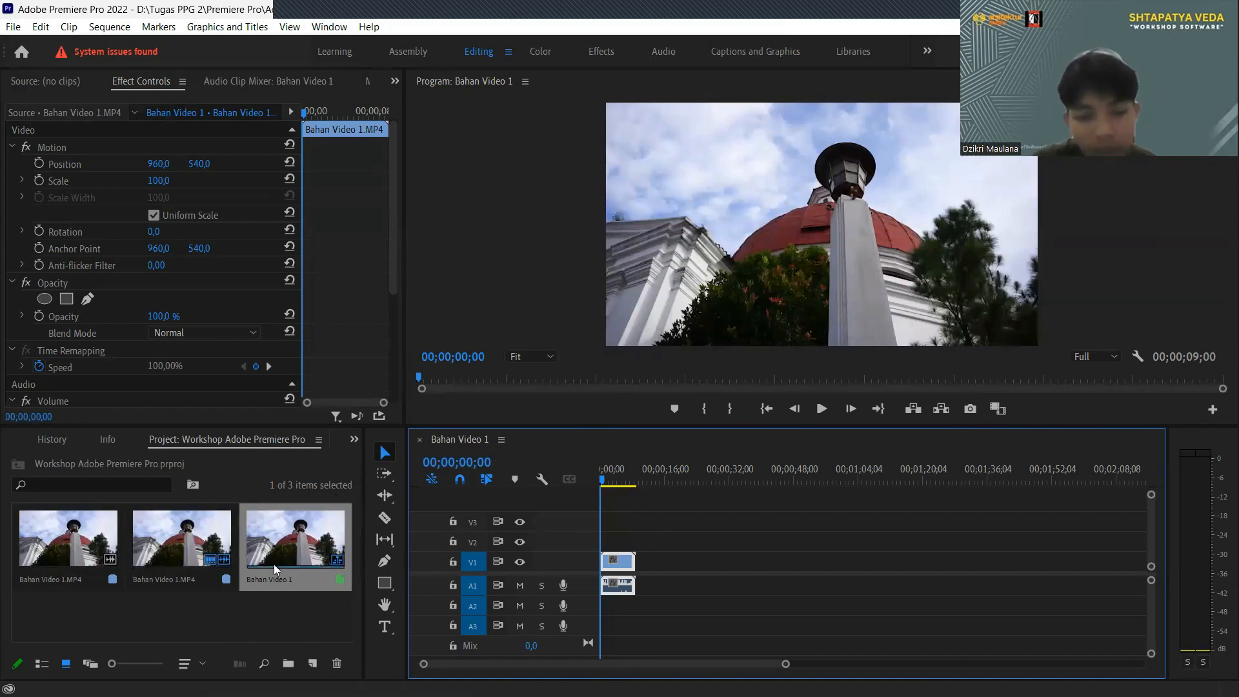
- Clear the project by deleting the Bahan Video 1 sequence and both copies of the source clip
key("Delete")
left_click_drag(287, 607, 113, 530)
key("Delete")
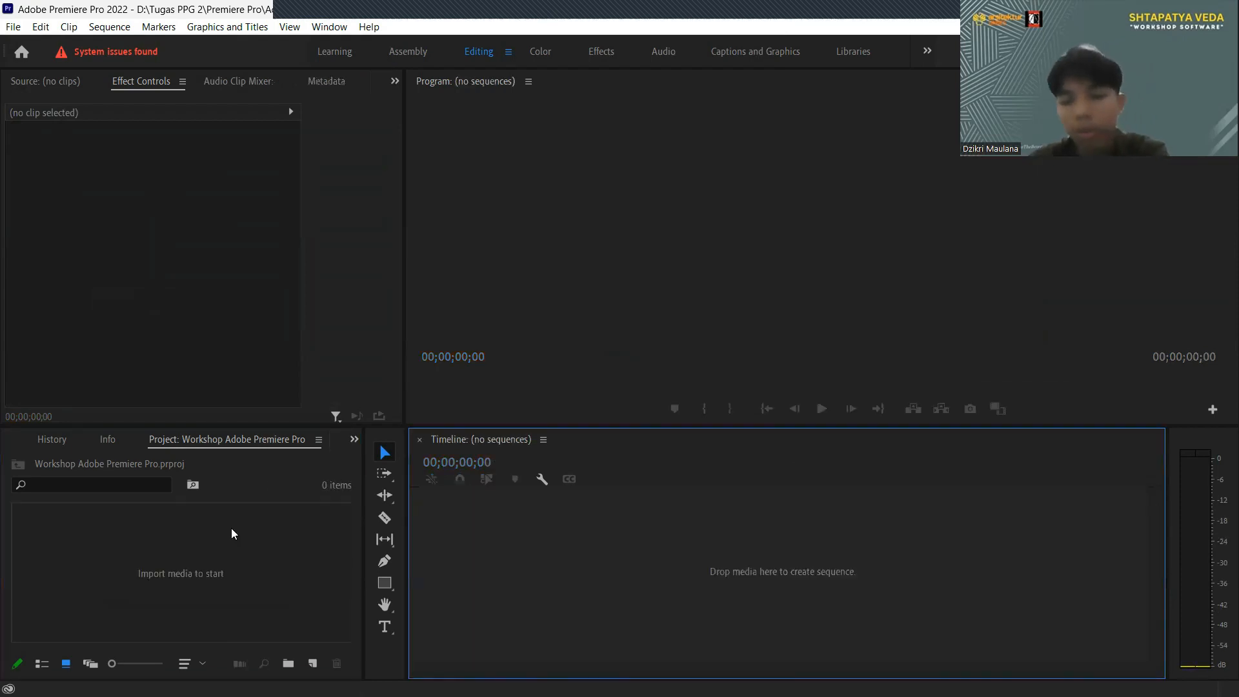
- Create a sequence by placing Bahan Video 1.MP4 from the Desktop's Workshop Adobe Premiere Pro folder directly on the empty timeline
mouse_move(726, 677)
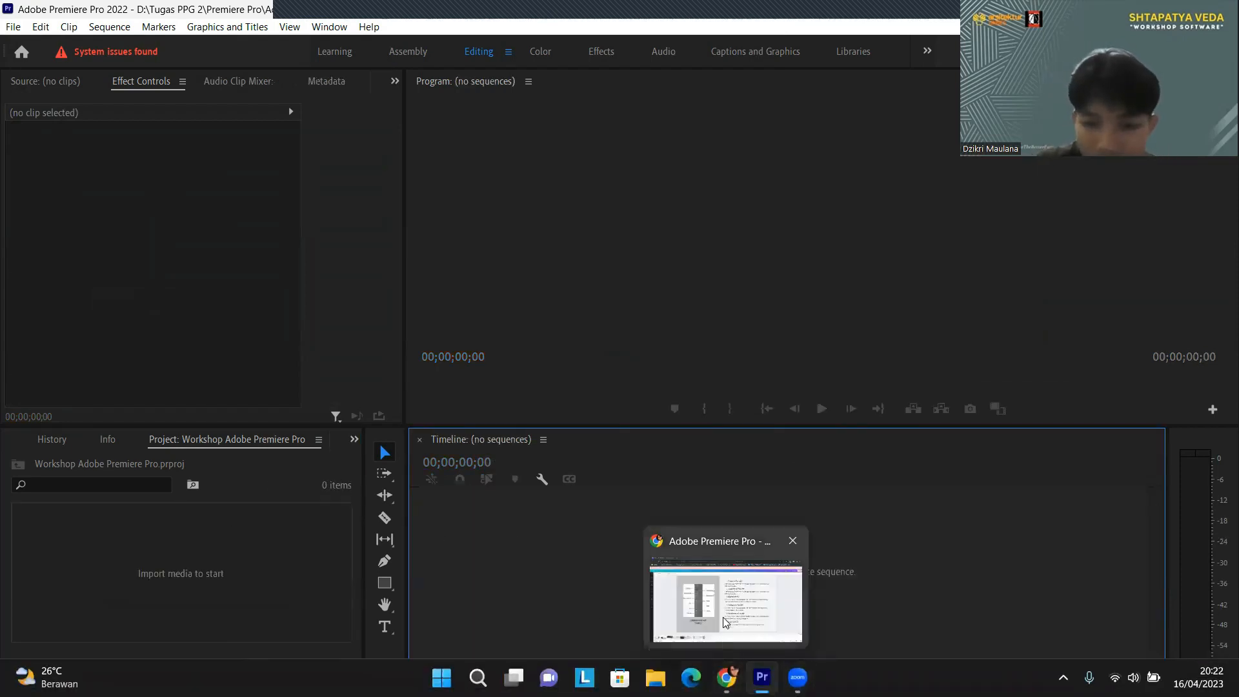
left_click(656, 677)
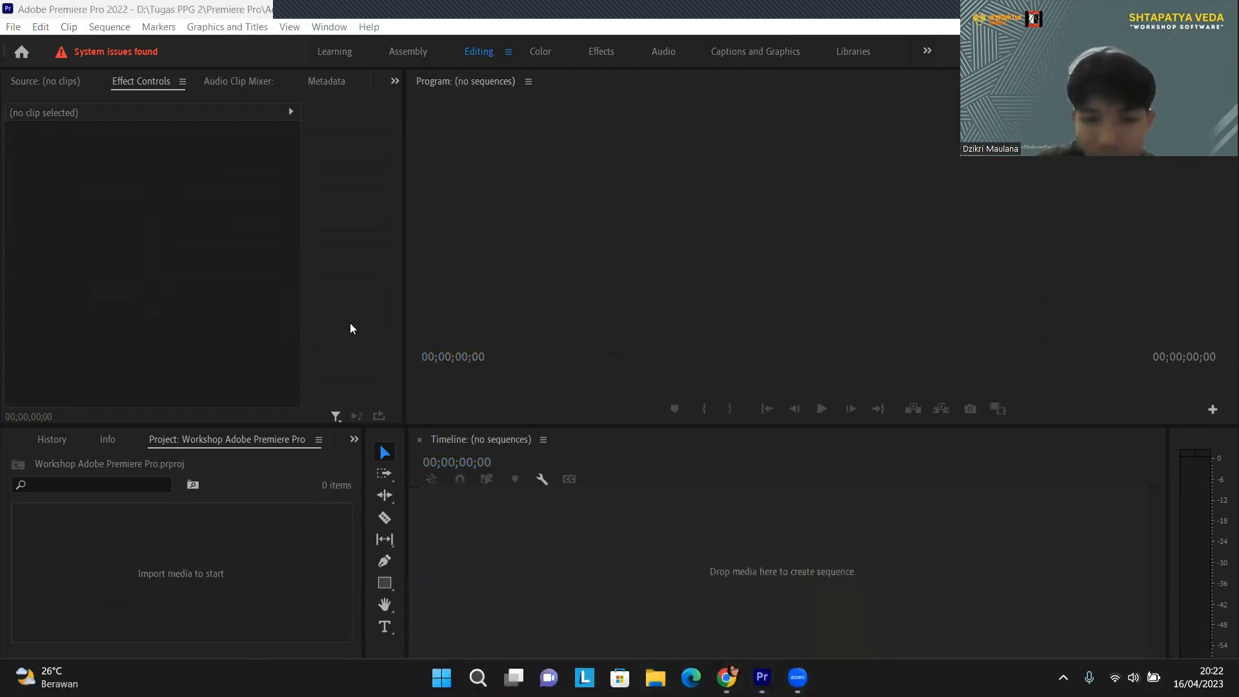
left_click(556, 455)
left_click(778, 380)
double_click(777, 379)
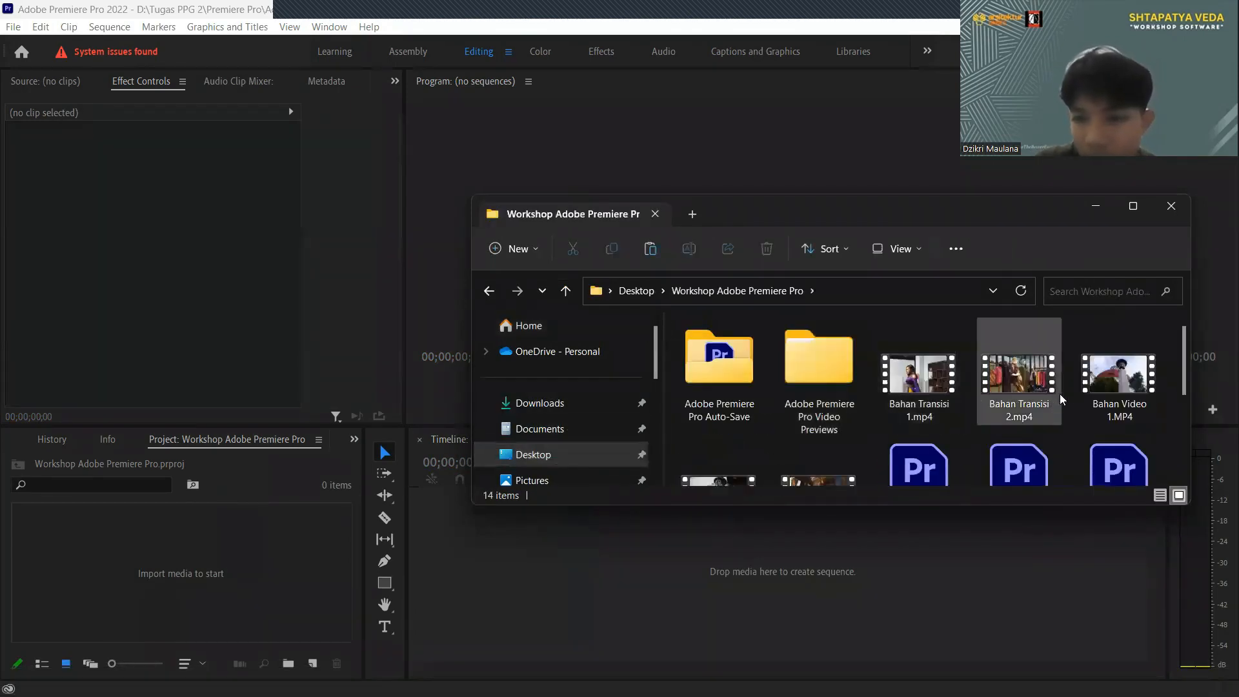
left_click(1101, 385)
left_click_drag(1102, 385, 570, 551)
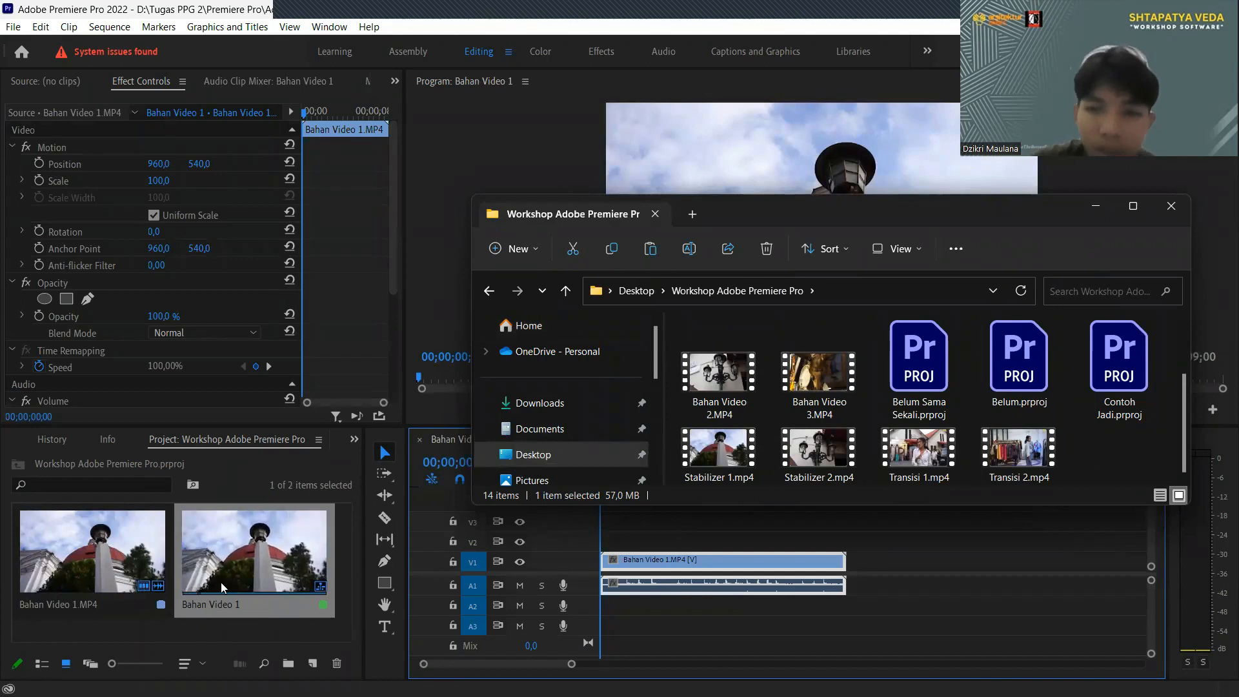
left_click(1170, 206)
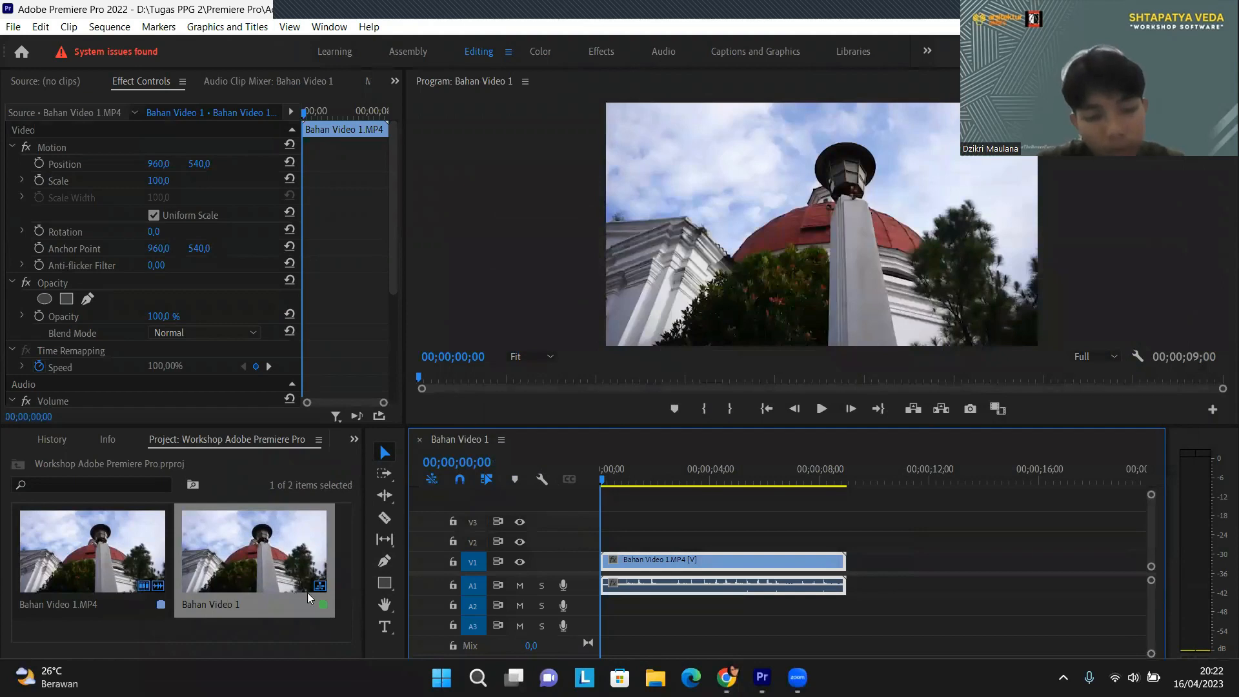
- Delete the Bahan Video 1.MP4 clip together with its sequence from the project
left_click_drag(259, 622, 161, 588)
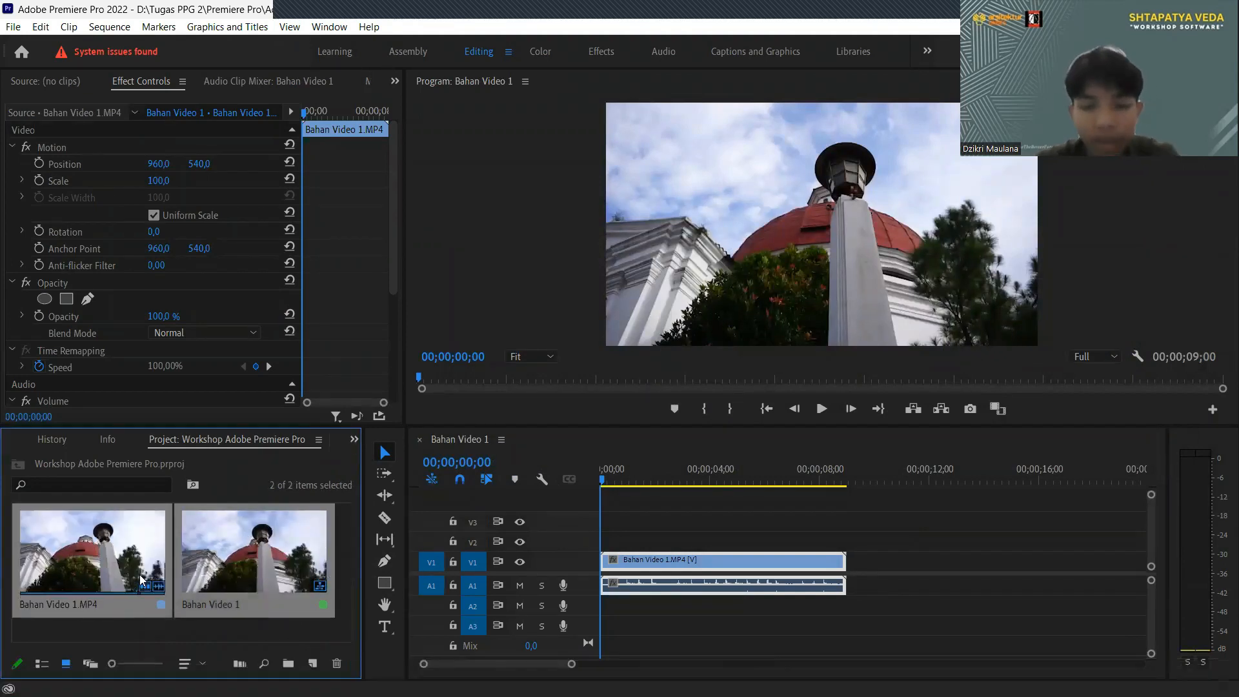
key("Delete")
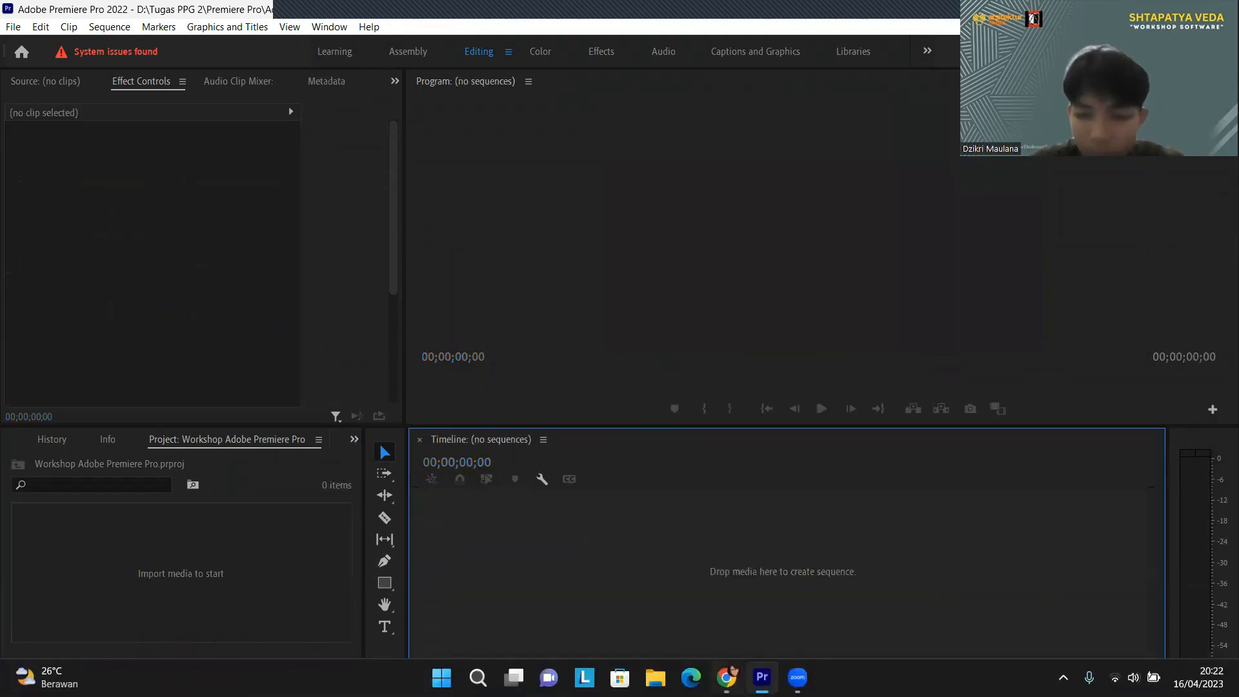
- Import Bahan Transisi 1.mp4 from the Desktop's Workshop Adobe Premiere Pro folder into the project only, and delete it again
left_click(655, 677)
left_click(560, 403)
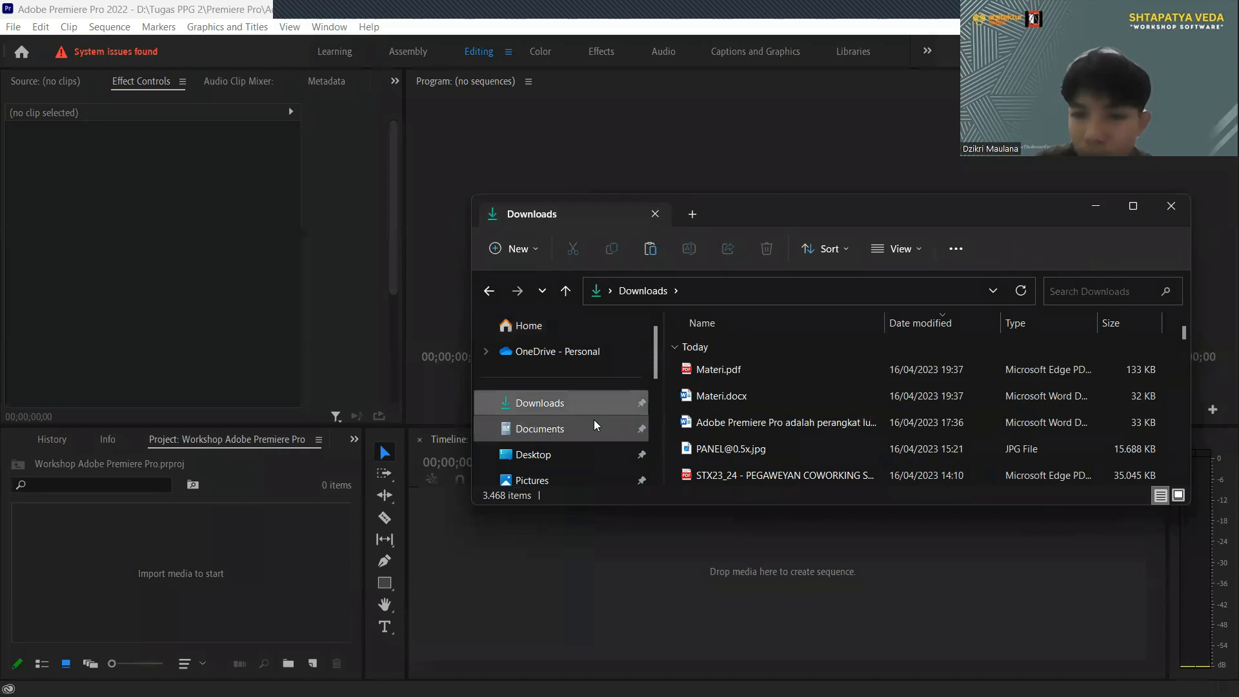
left_click(535, 454)
left_click(893, 381)
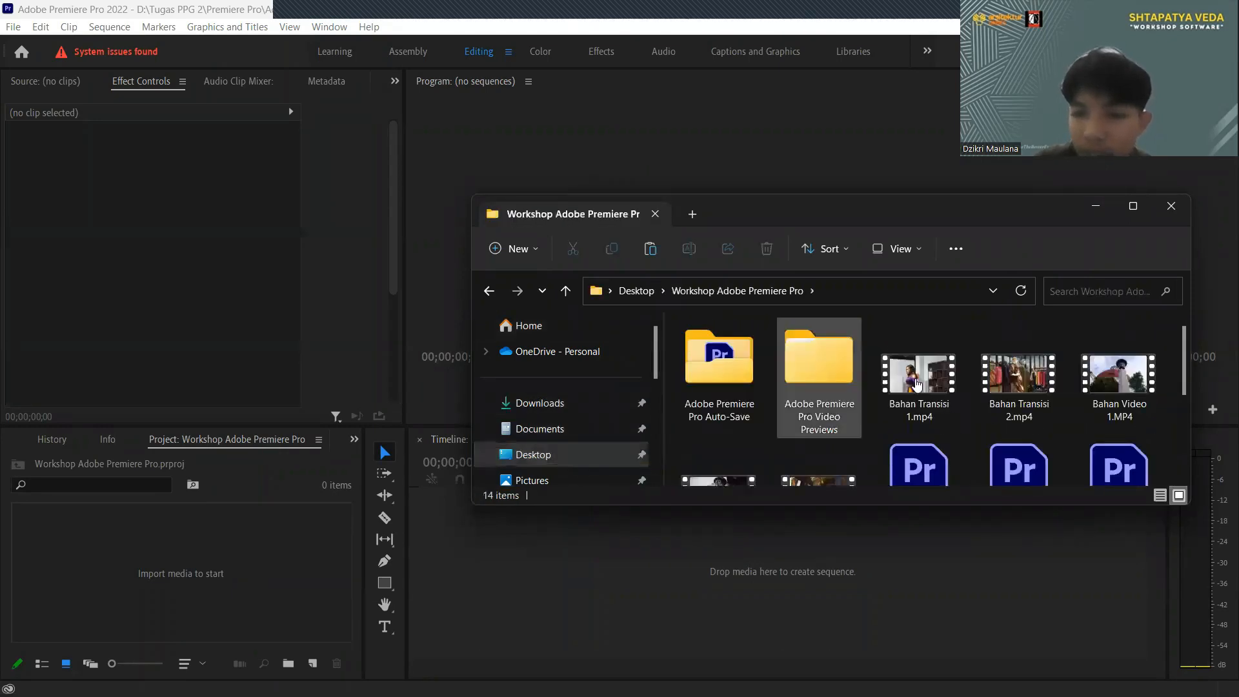
left_click(918, 399)
left_click_drag(917, 400, 290, 534)
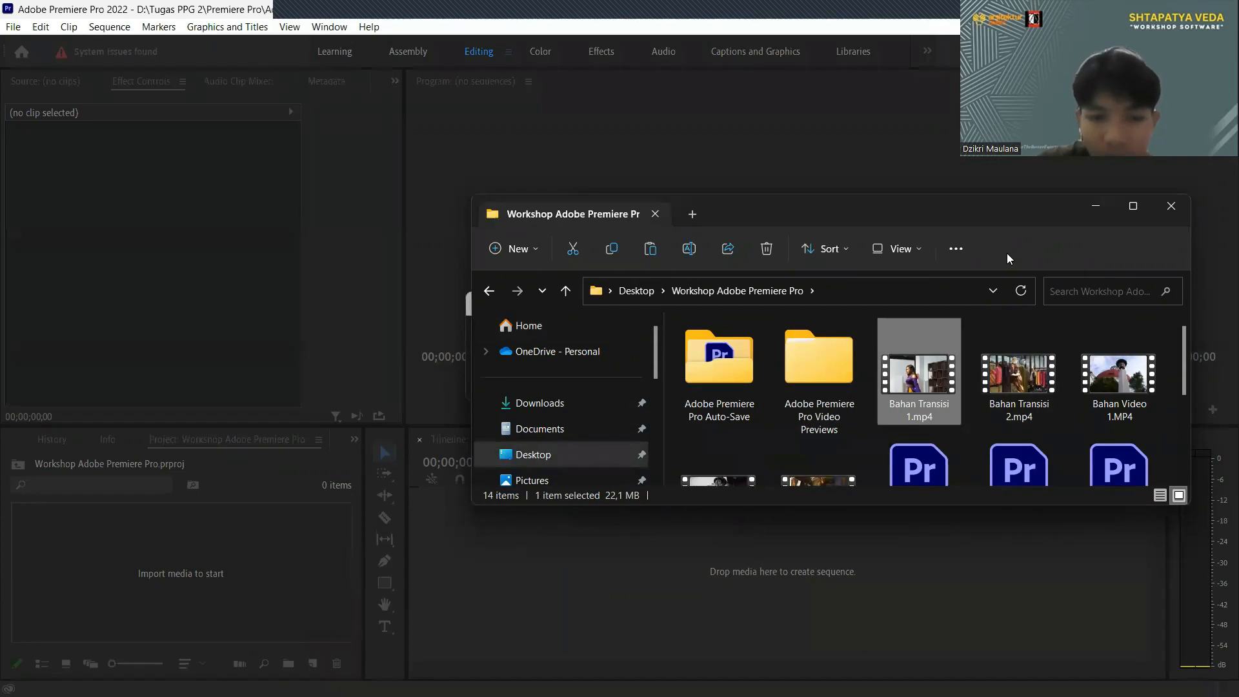
left_click(1159, 208)
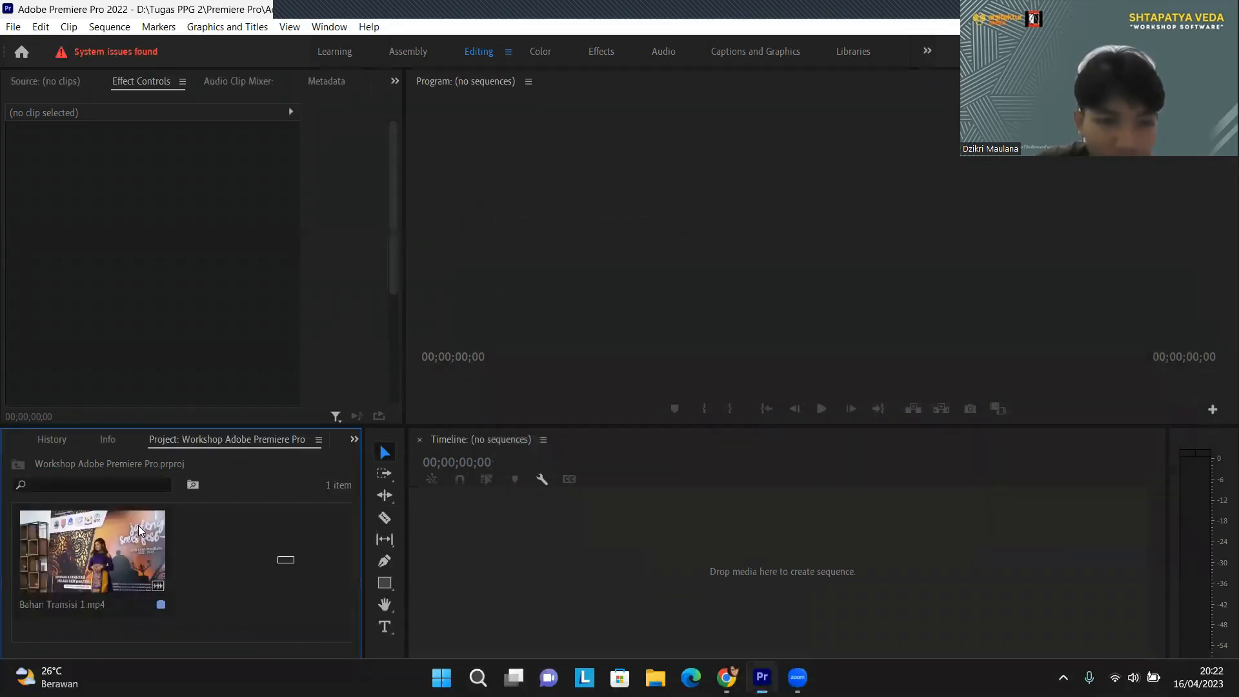
key("Delete")
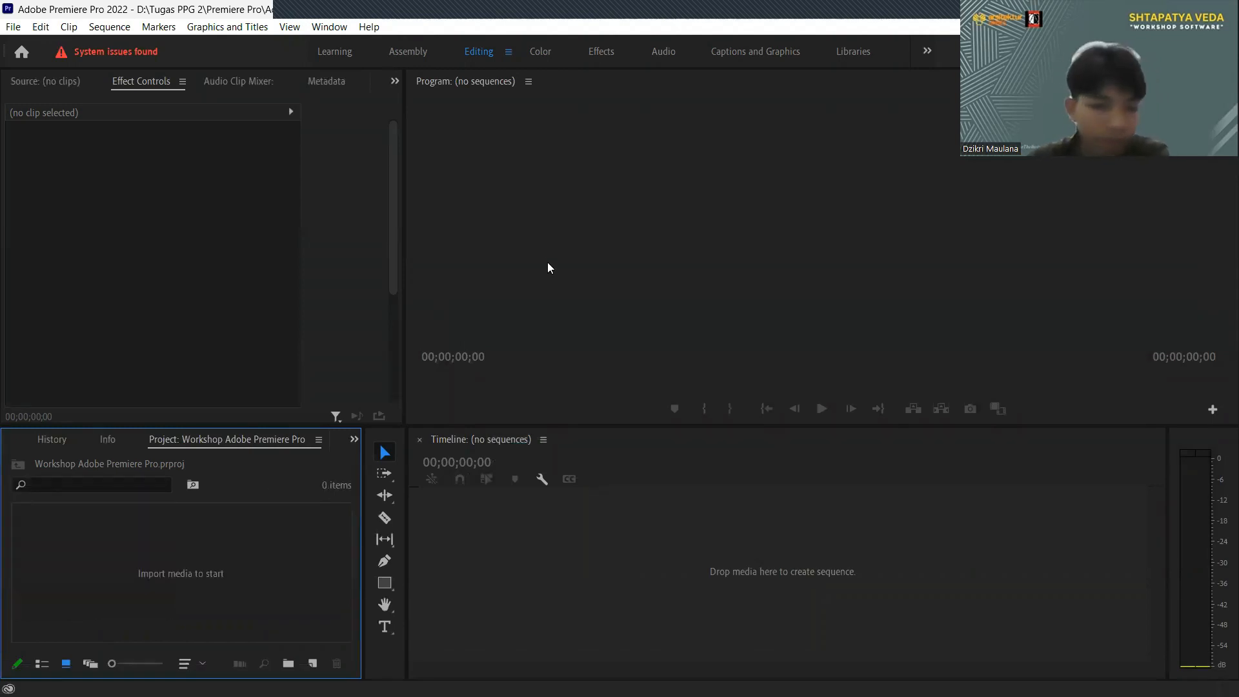
- Look through the built-in tutorials in the Learning workspace and return to the Editing workspace
left_click(345, 53)
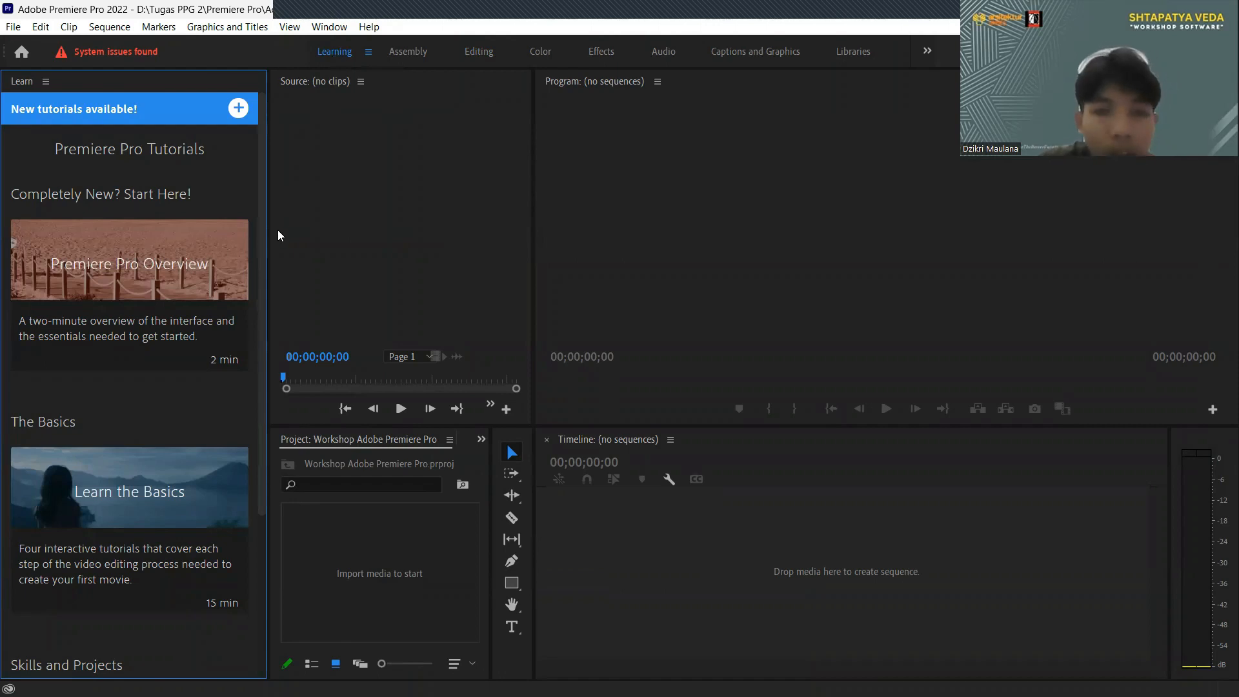
mouse_move(115, 353)
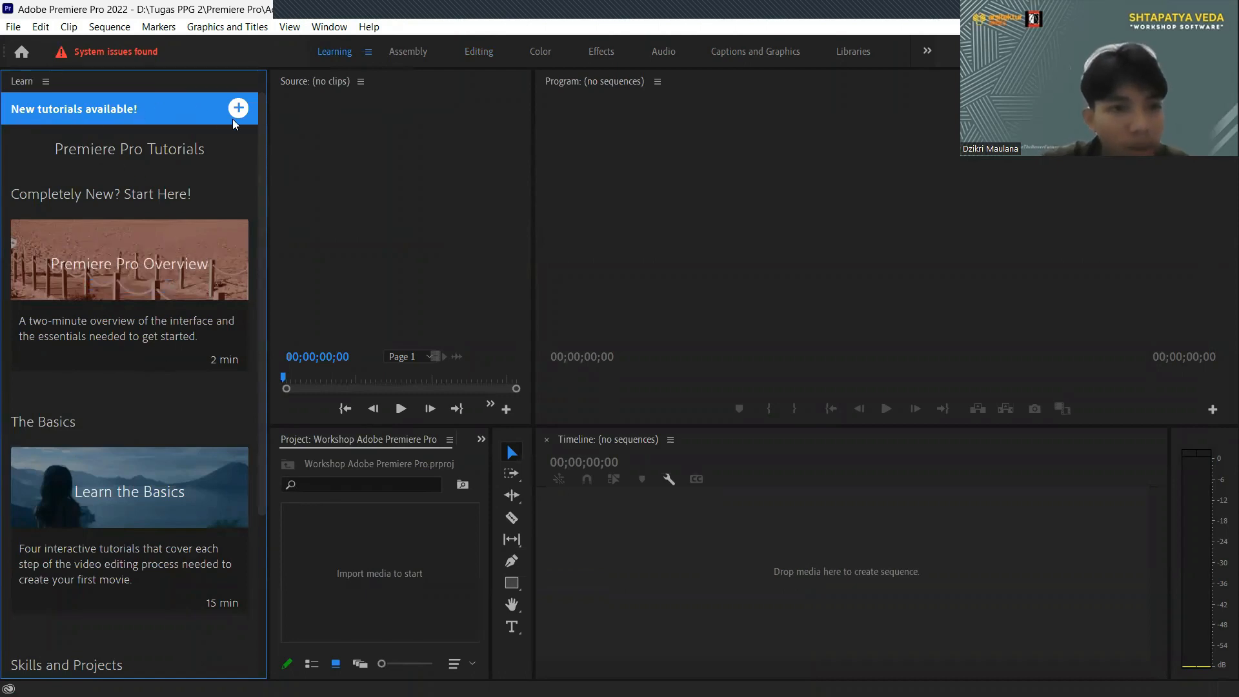
scroll(103, 420, "down", 2)
scroll(103, 429, "down", 3)
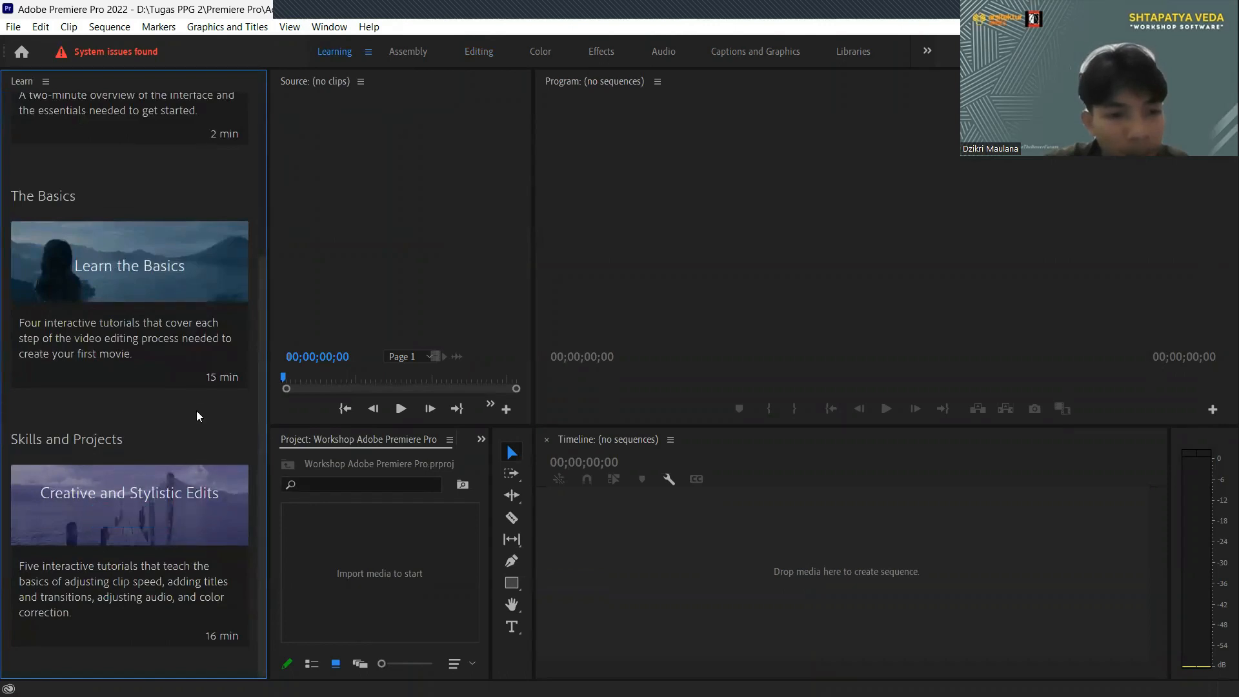
scroll(173, 260, "up", 3)
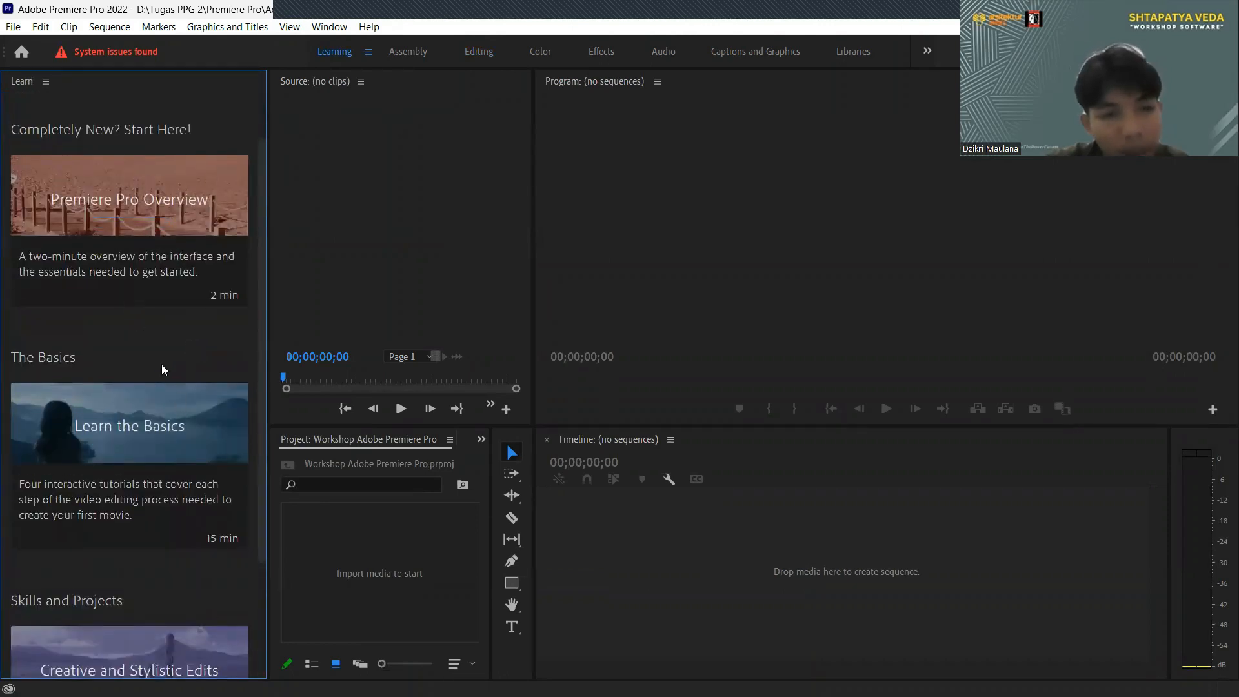
mouse_move(173, 497)
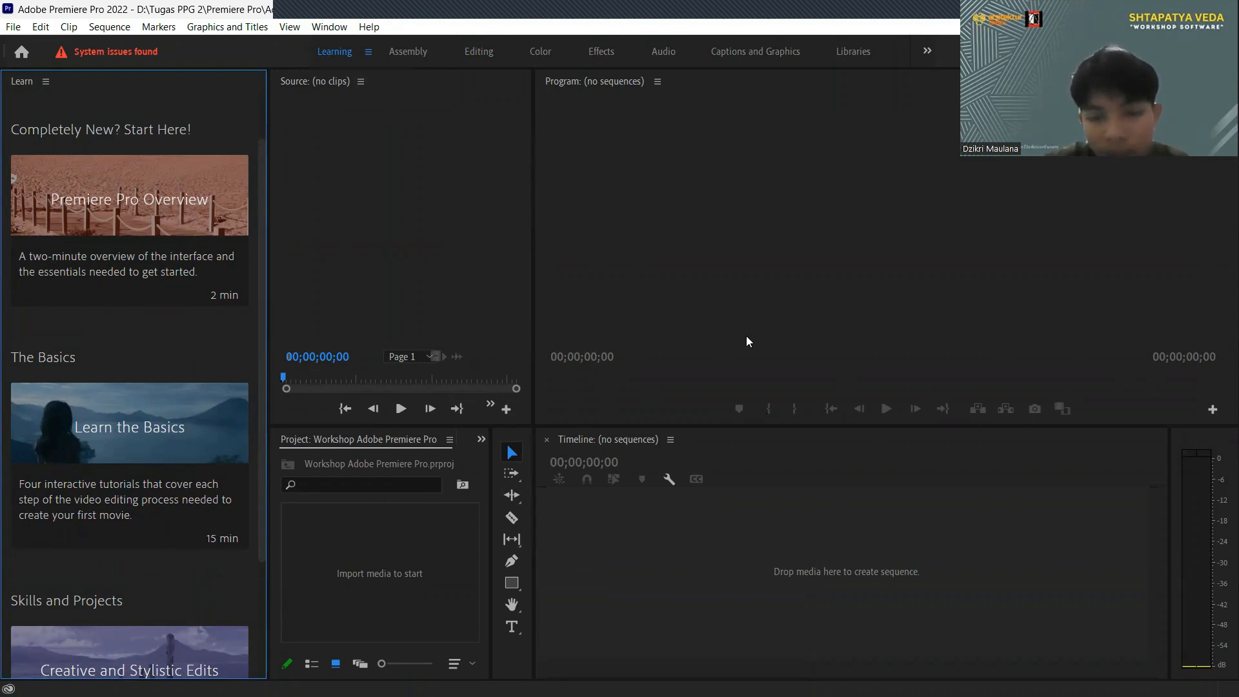
left_click(478, 52)
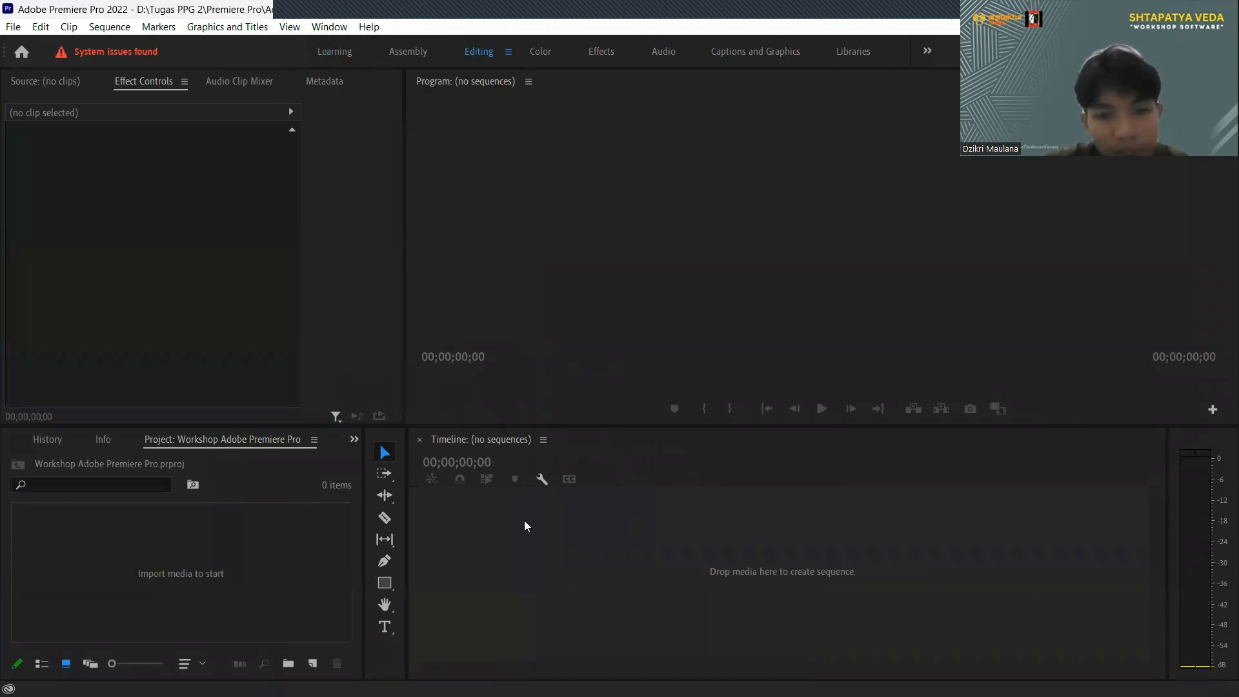
- Switch through Learning to the Assembly workspace and examine its project, media browsing, markers, audio mixing and libraries areas
left_click(341, 53)
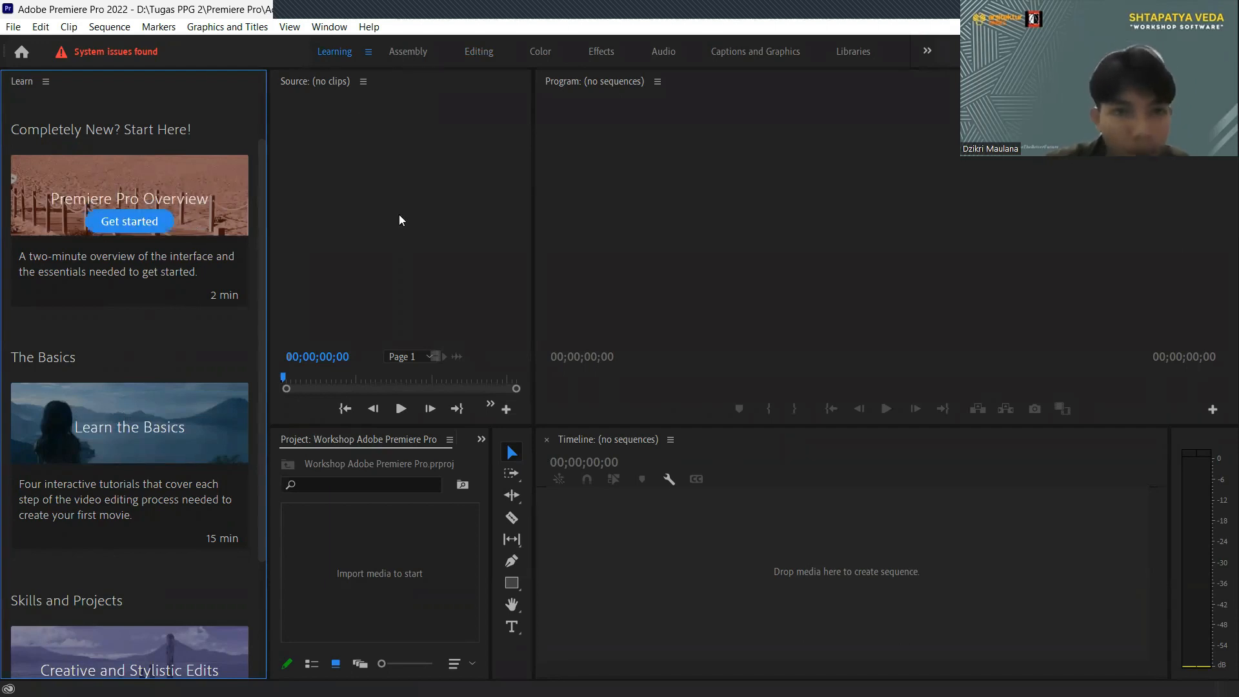
left_click(409, 52)
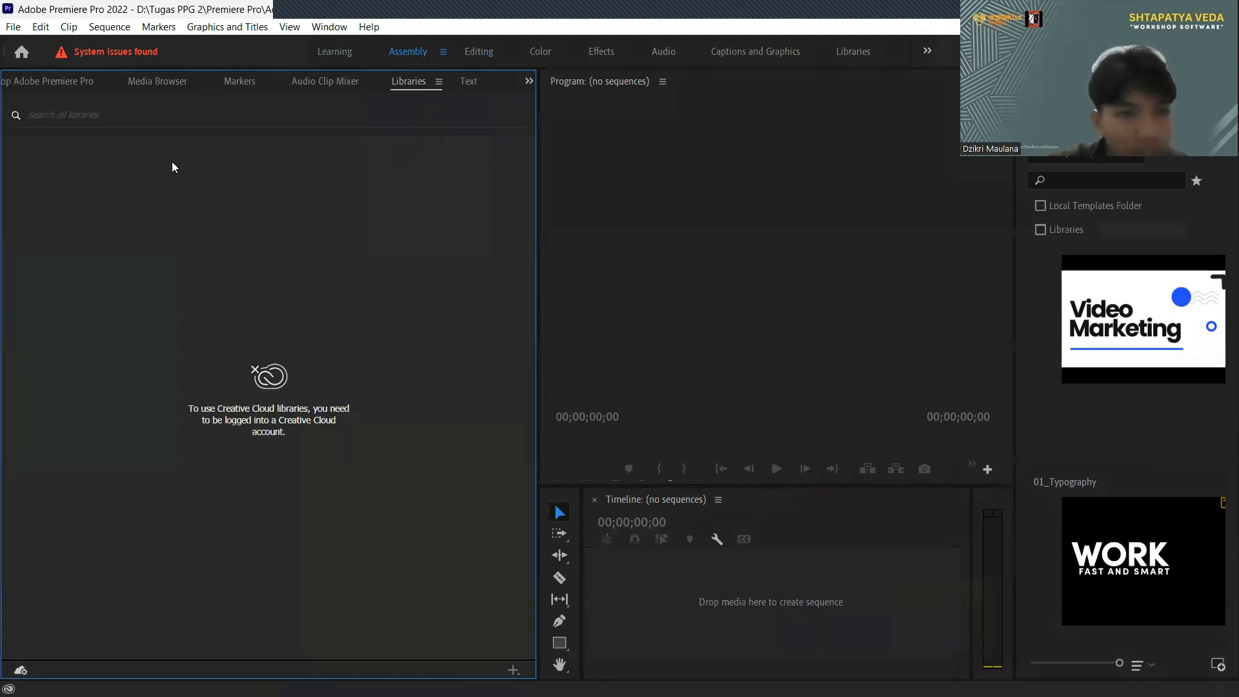
left_click(57, 87)
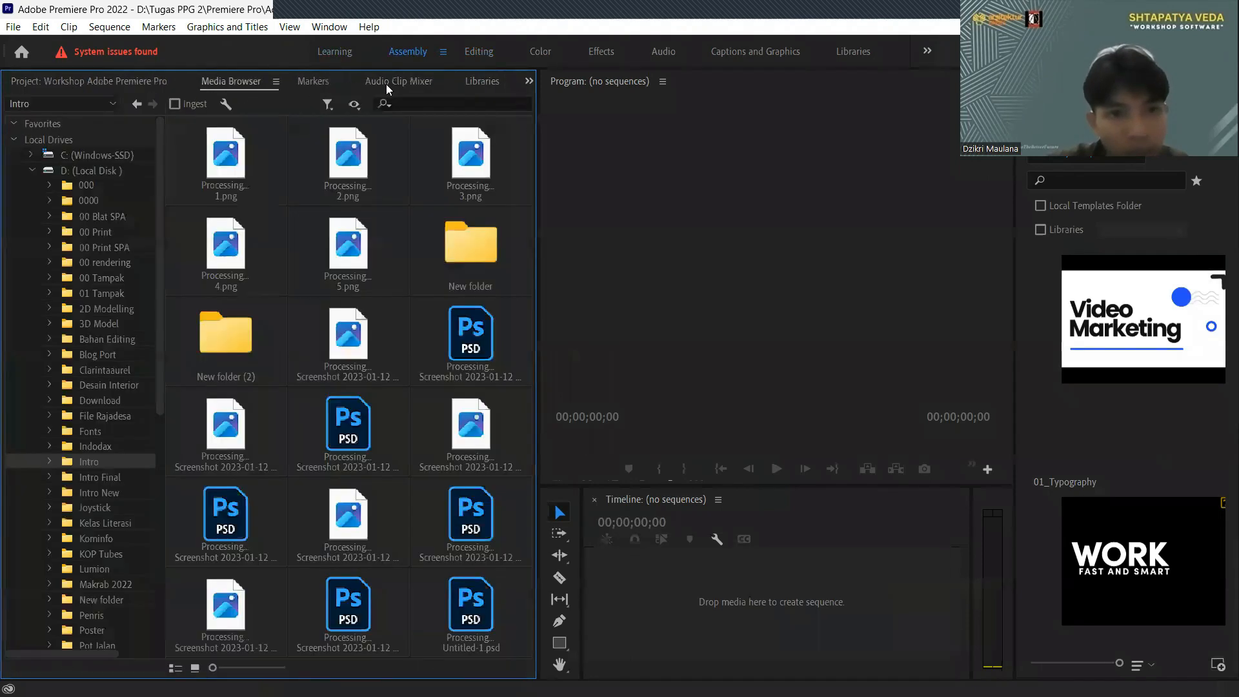
scroll(485, 83, "down", 4)
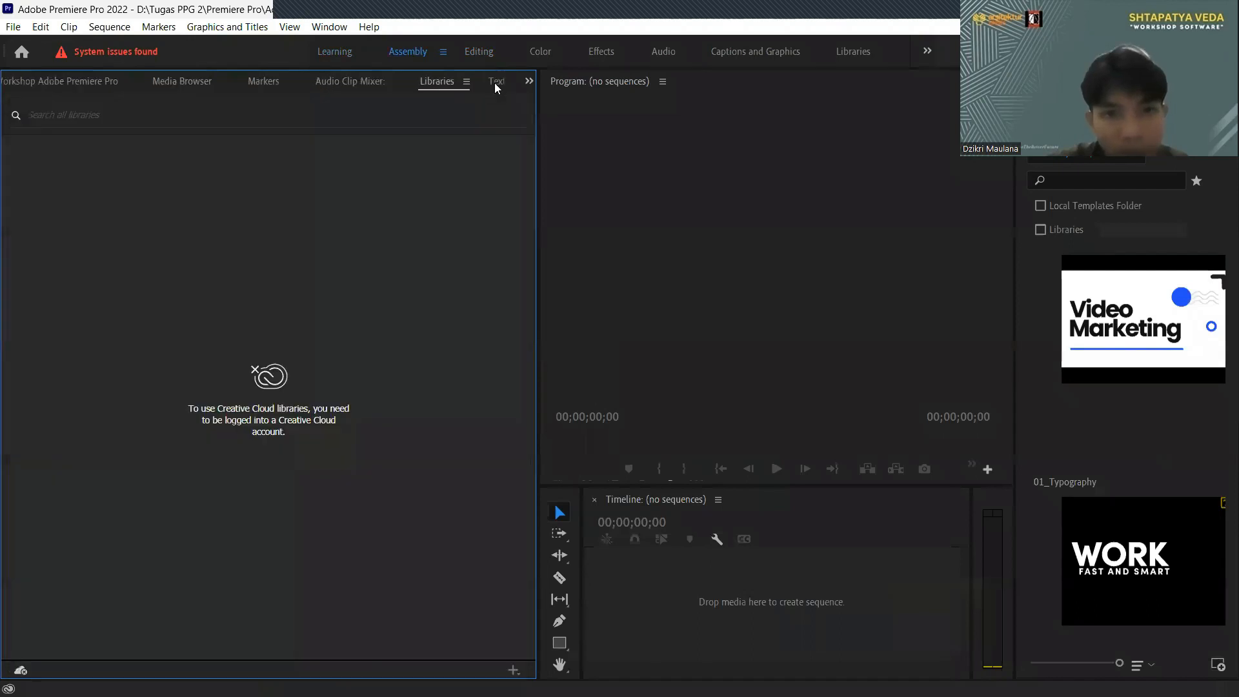
left_click(69, 88)
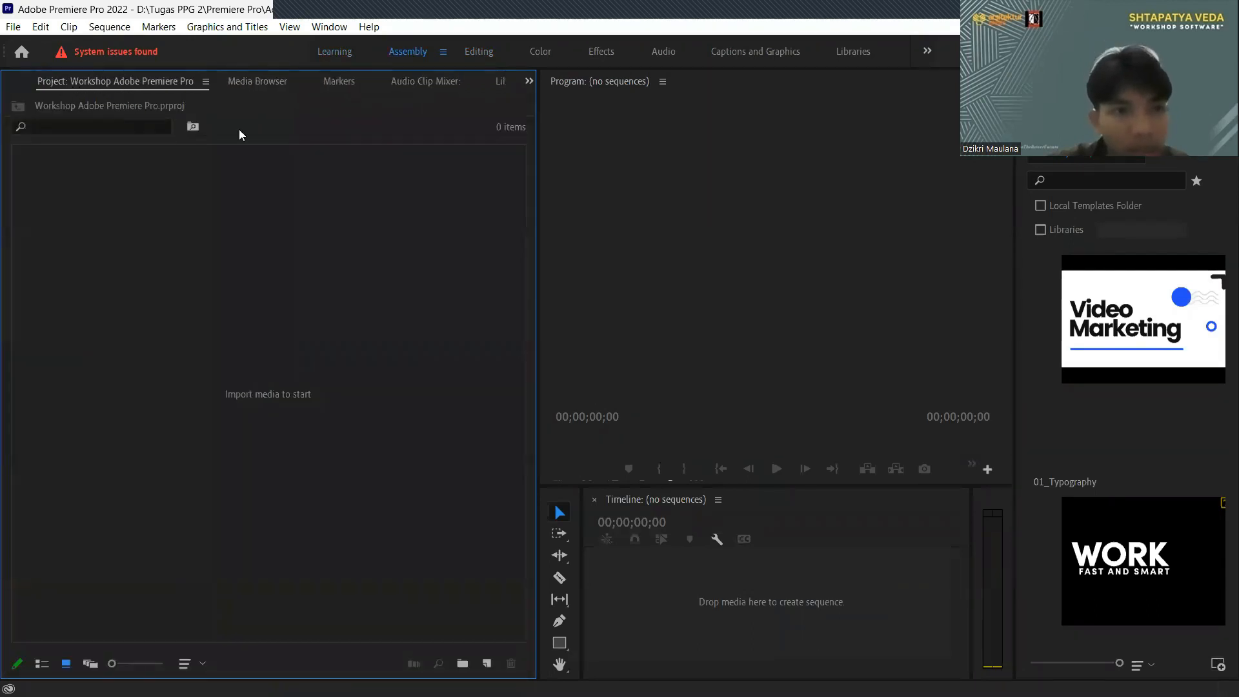
left_click(253, 81)
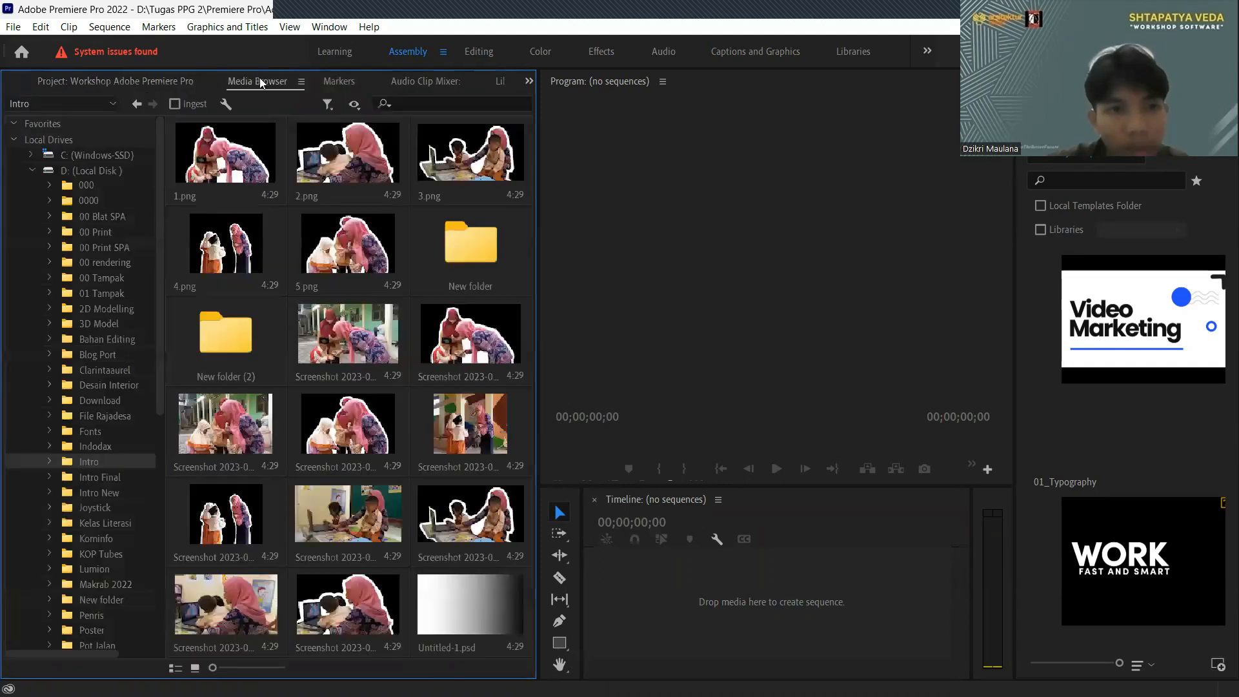
left_click(349, 82)
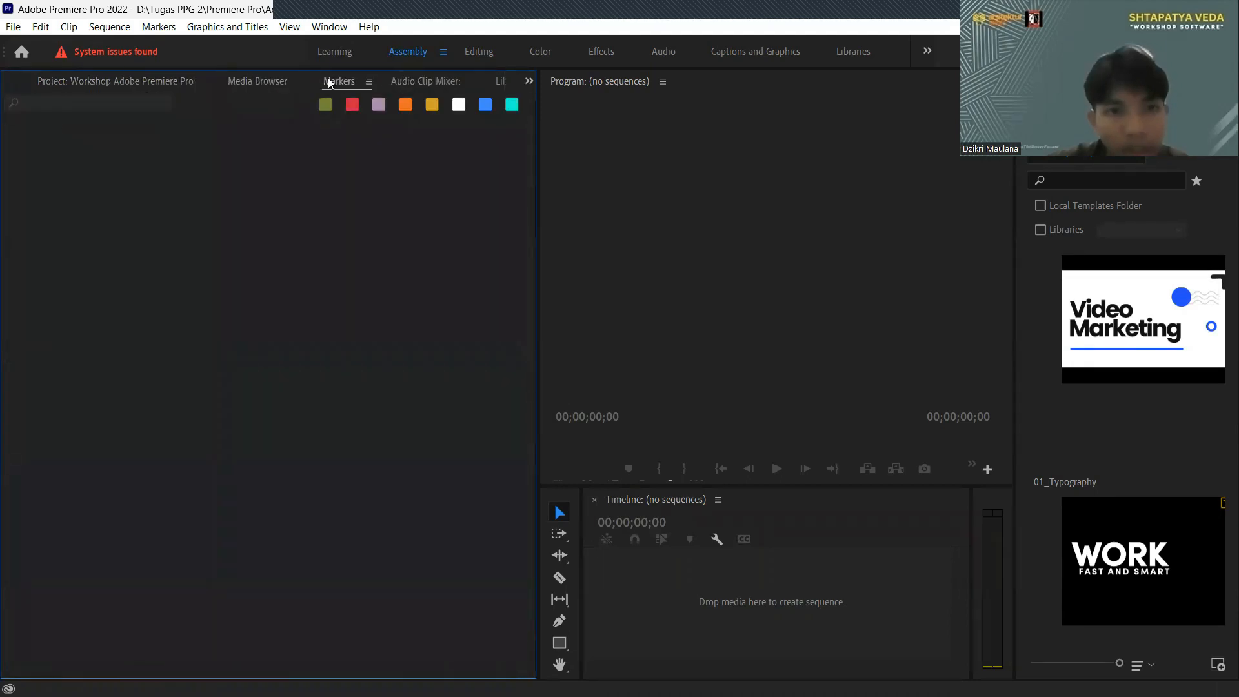
left_click(430, 86)
left_click(500, 86)
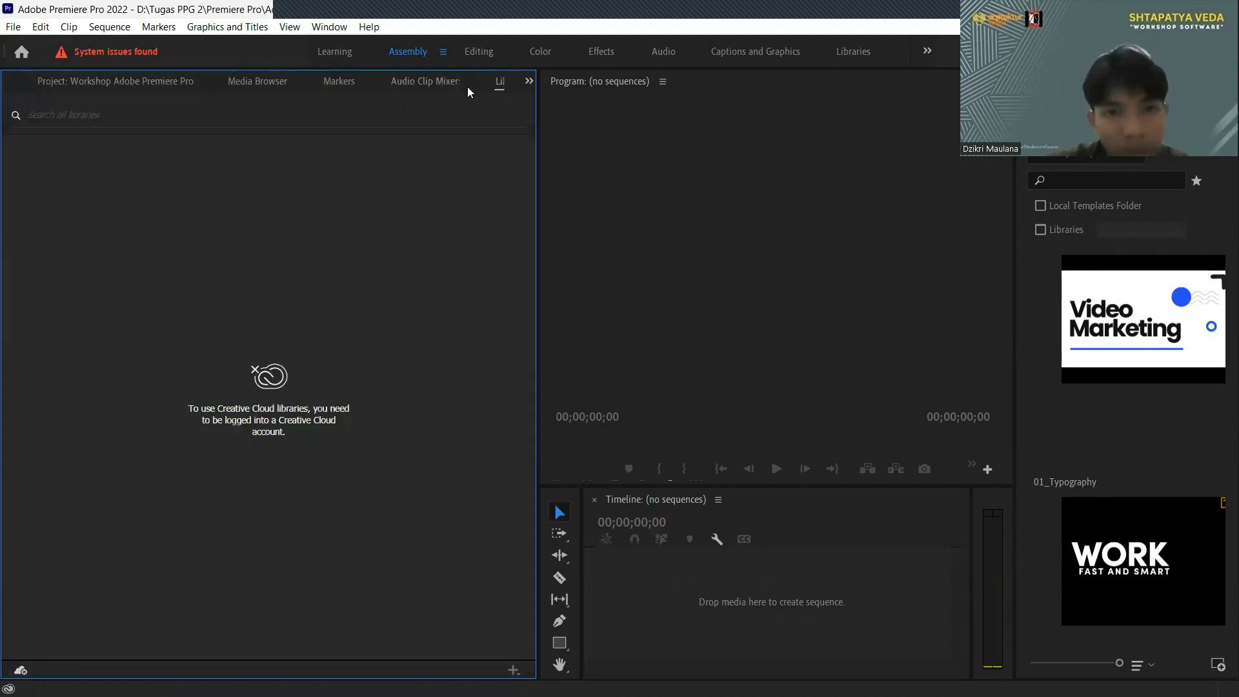
left_click(400, 83)
left_click(339, 82)
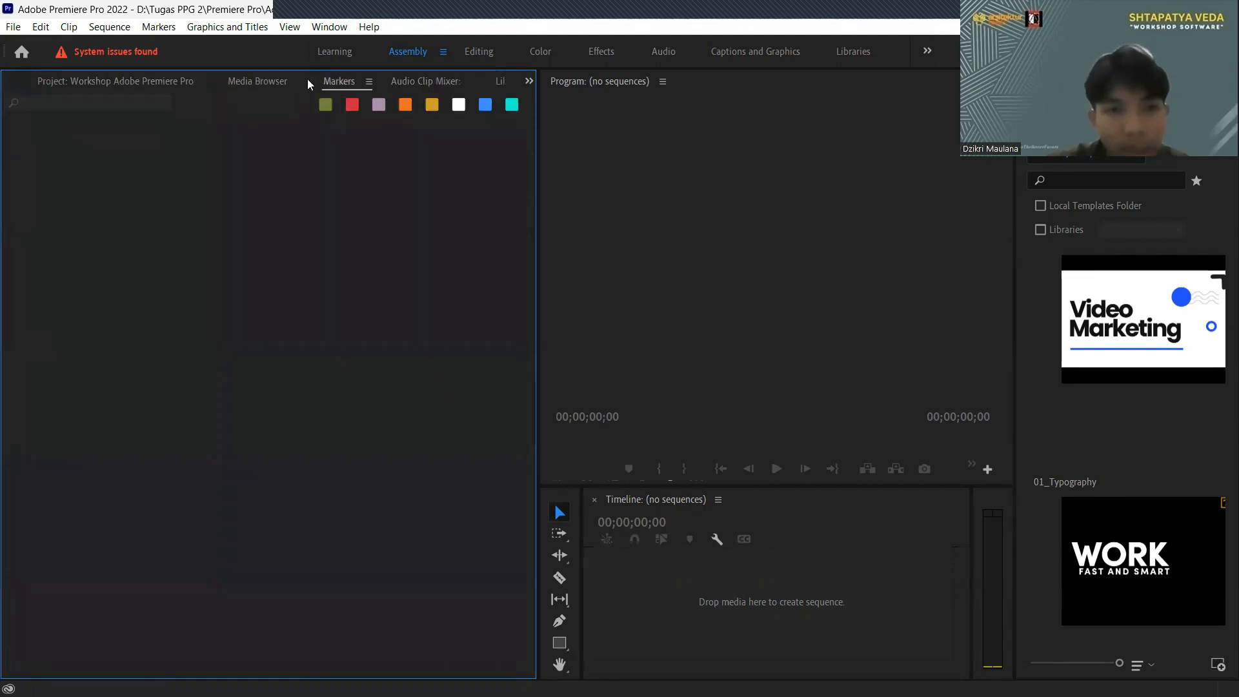
left_click(261, 82)
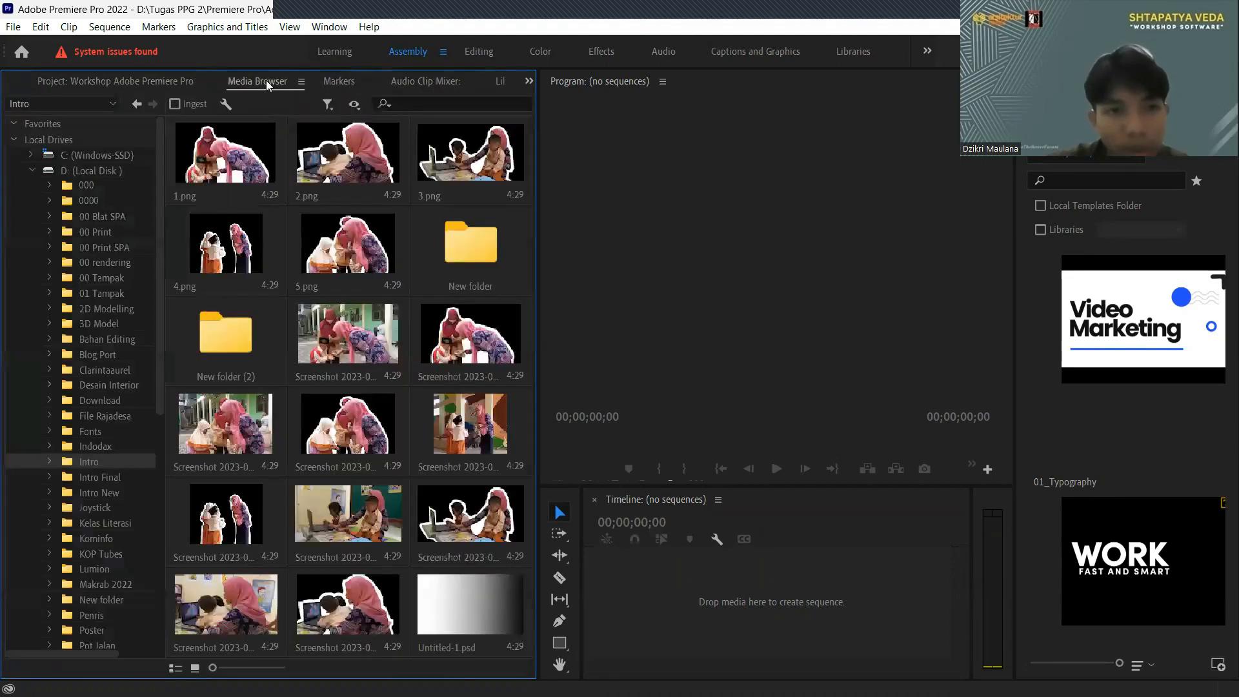
left_click(140, 79)
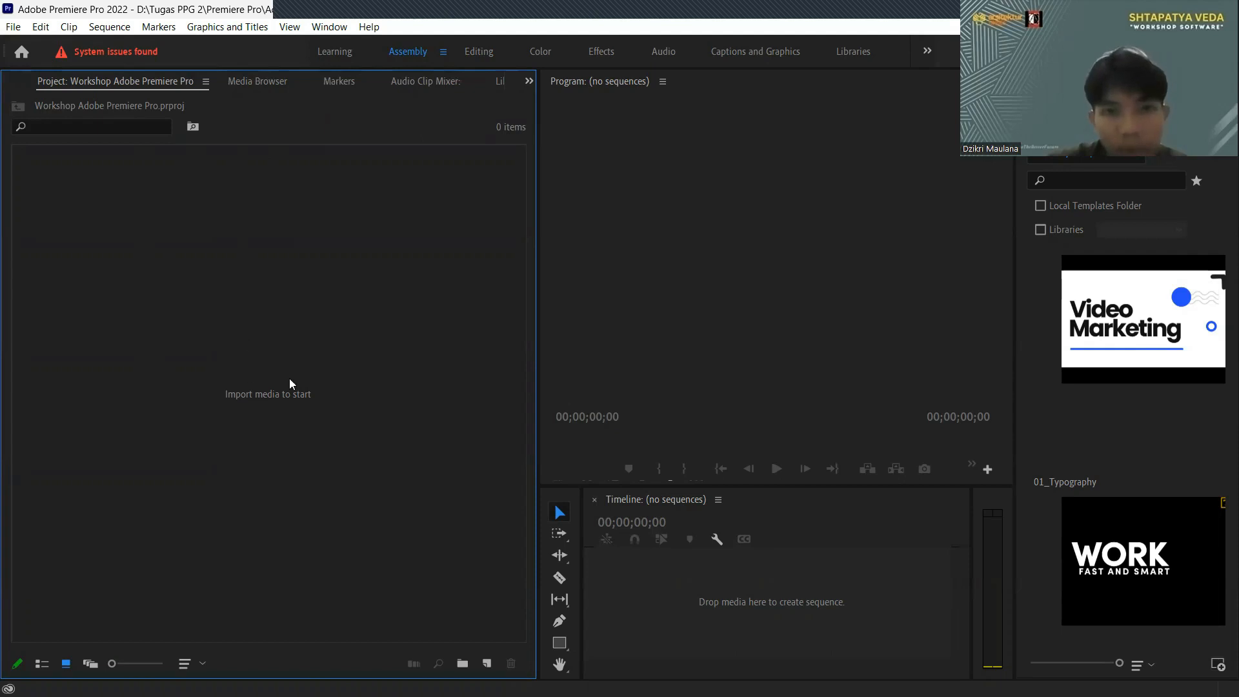
- Compare the Editing and Assembly workspaces, checking where the project contents and Media Browser appear, and end in Editing
left_click(483, 53)
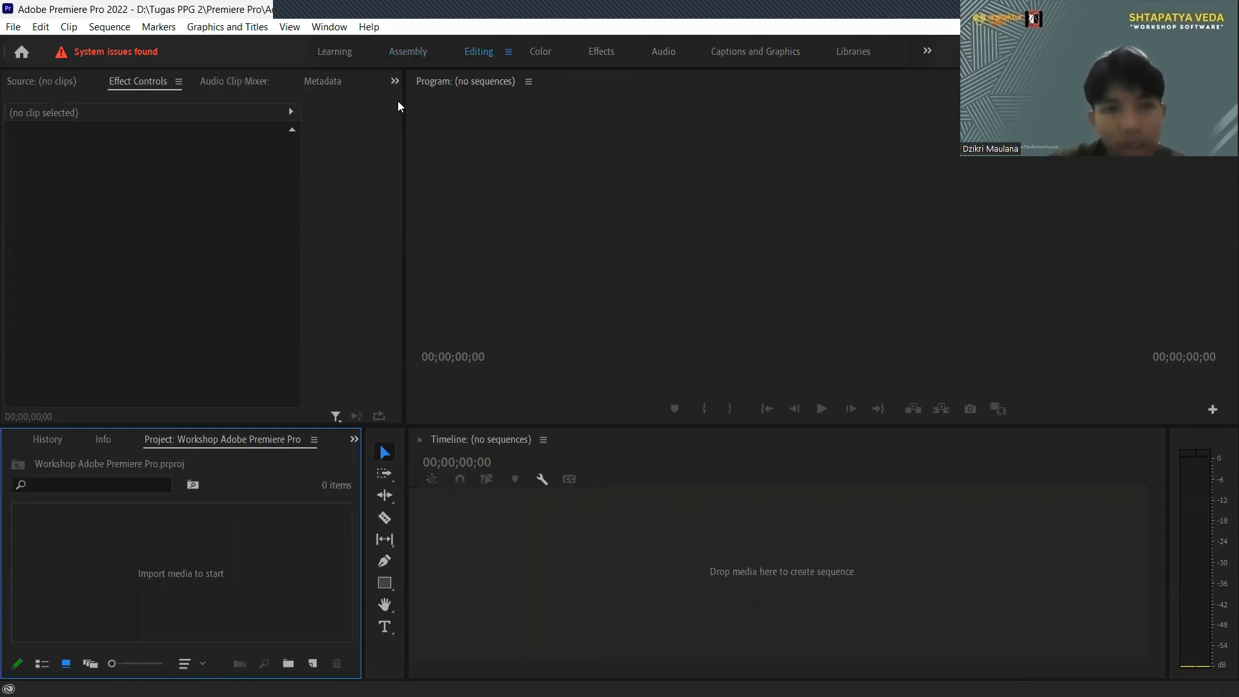
left_click(406, 52)
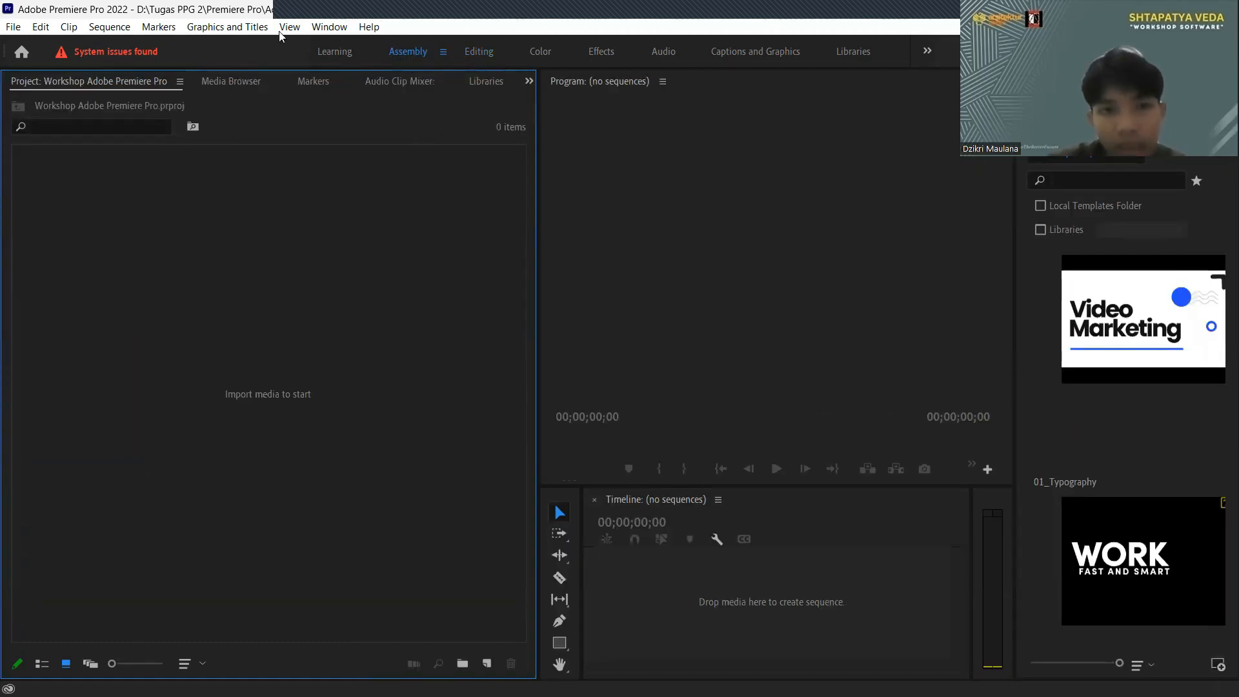
left_click(231, 81)
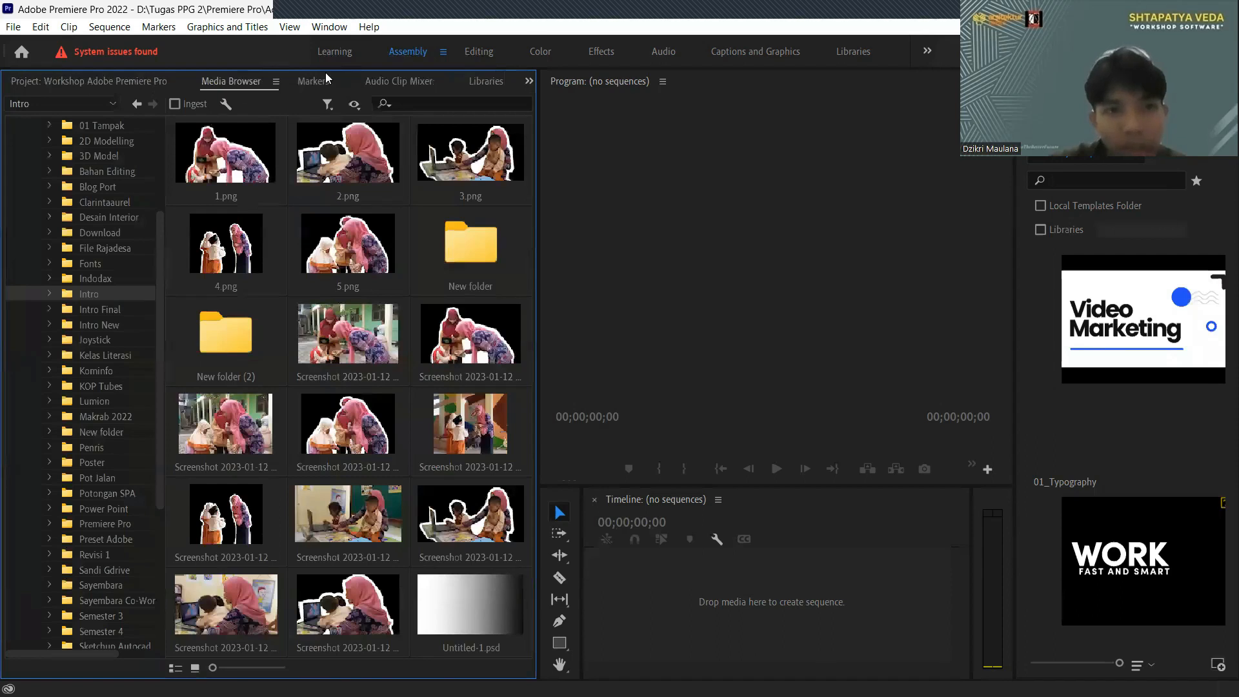
left_click(477, 54)
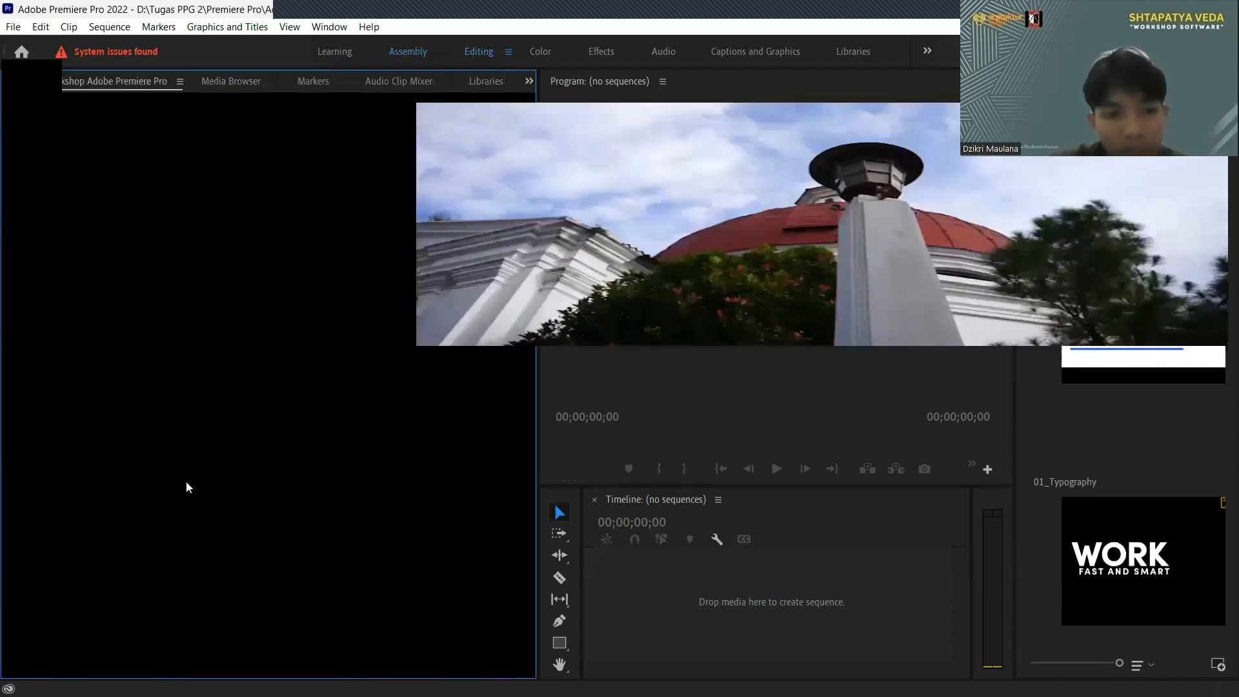
left_click(62, 444)
left_click(242, 440)
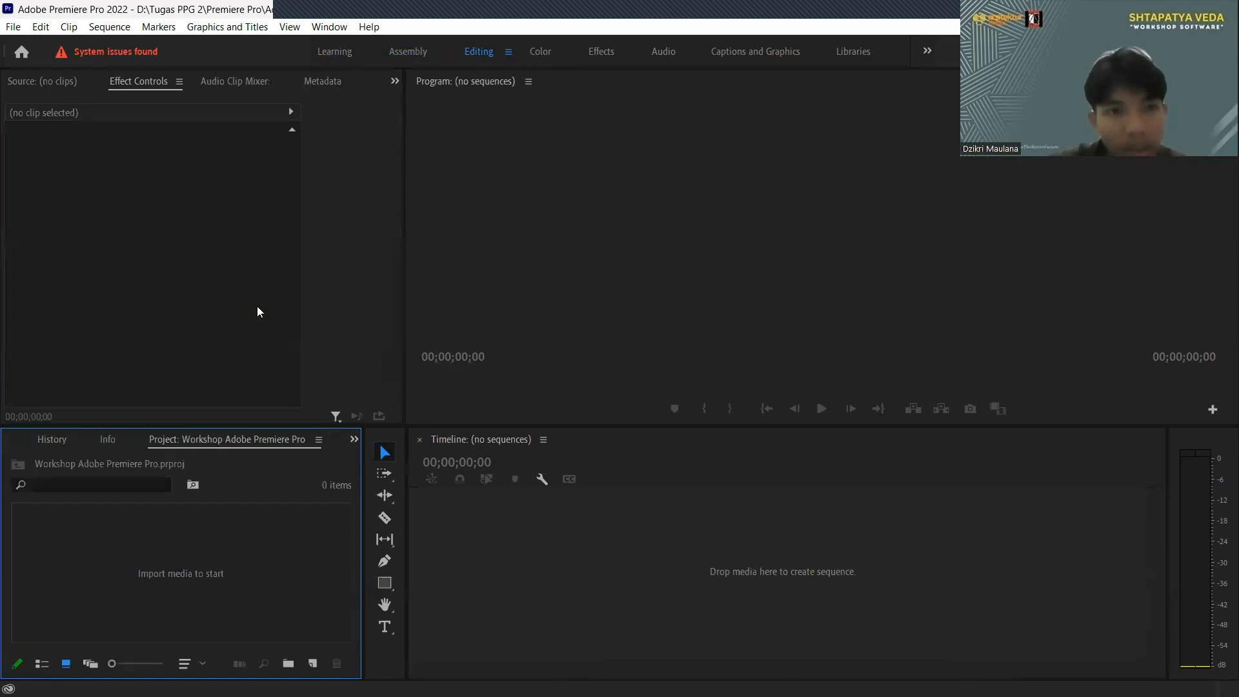
- Preview 2.jpg from drive D: through the Assembly workspace's Media Browser, close the preview and return to the Editing workspace
left_click(393, 51)
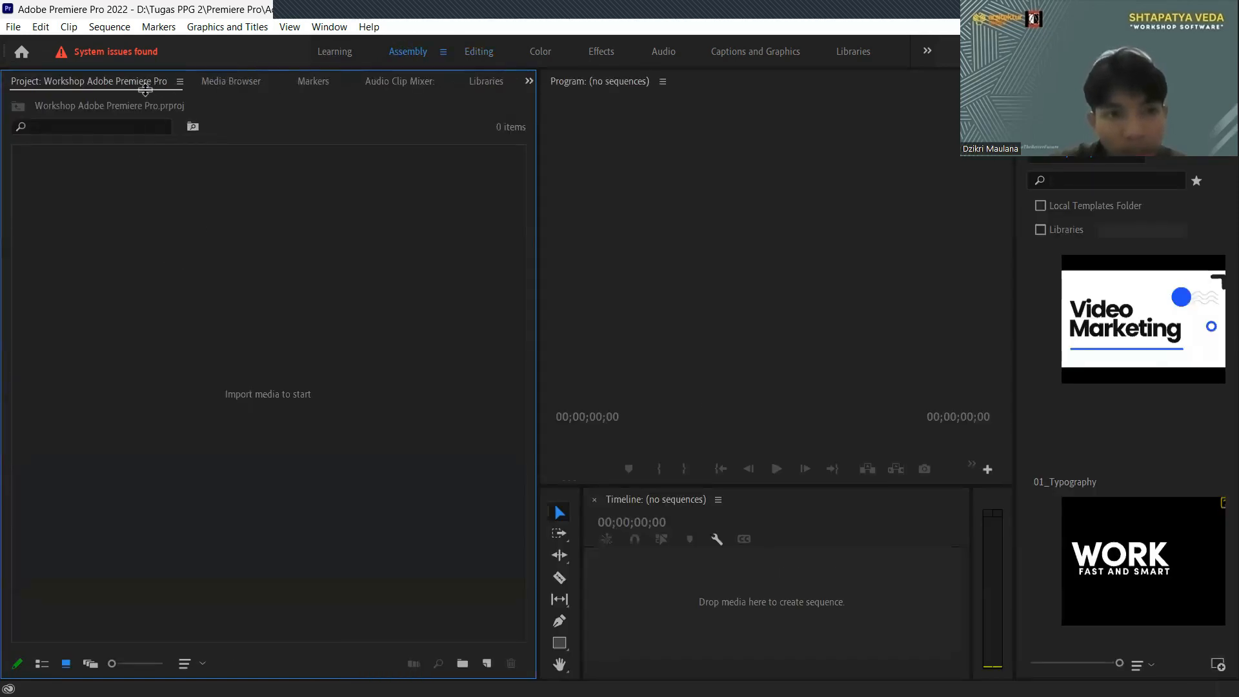
left_click(230, 82)
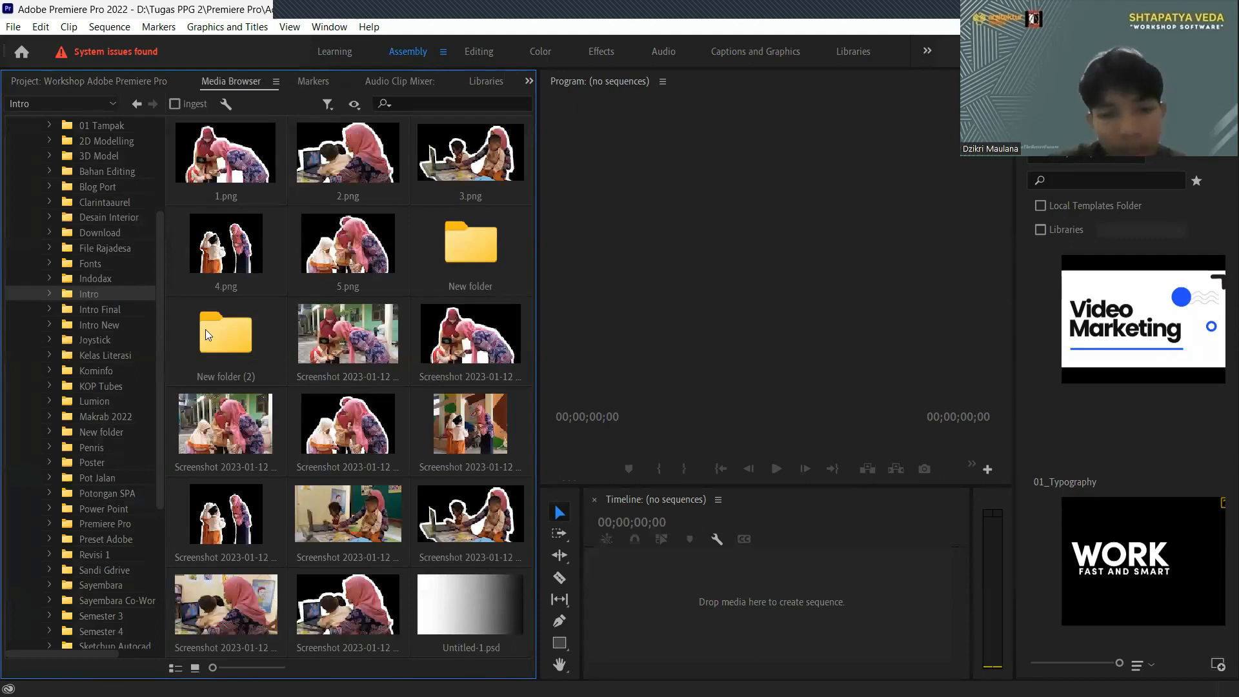
scroll(111, 277, "up", 5)
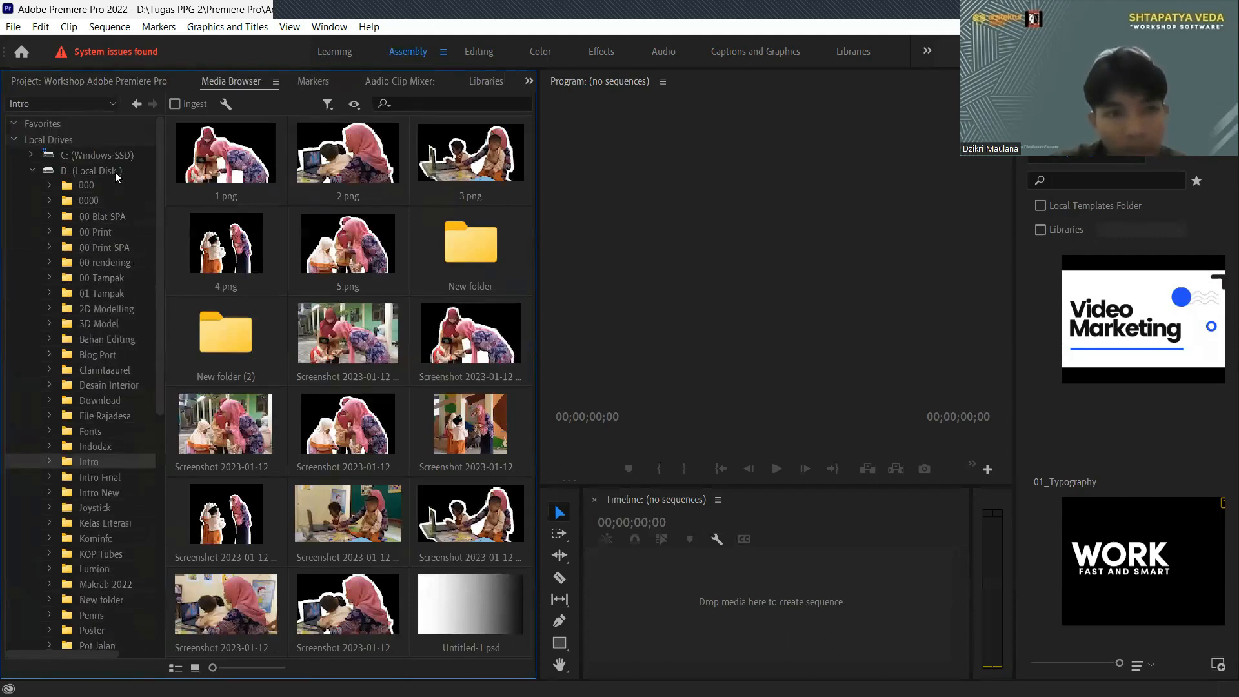
left_click(112, 172)
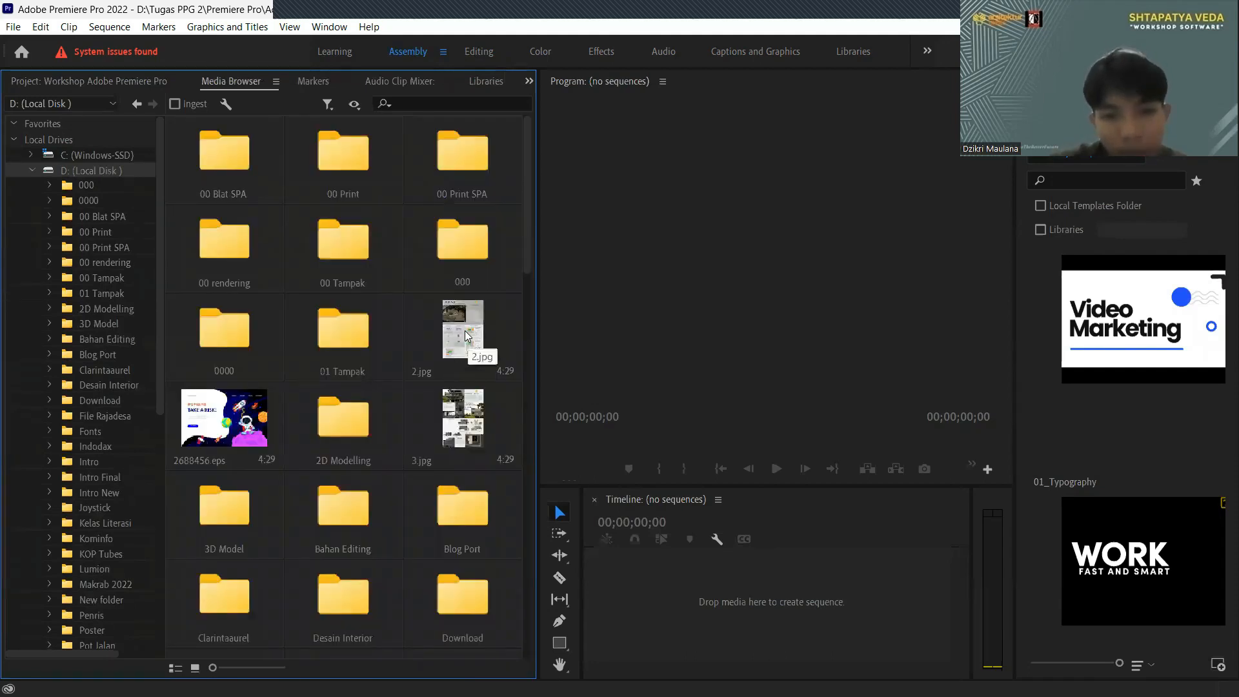
double_click(467, 335)
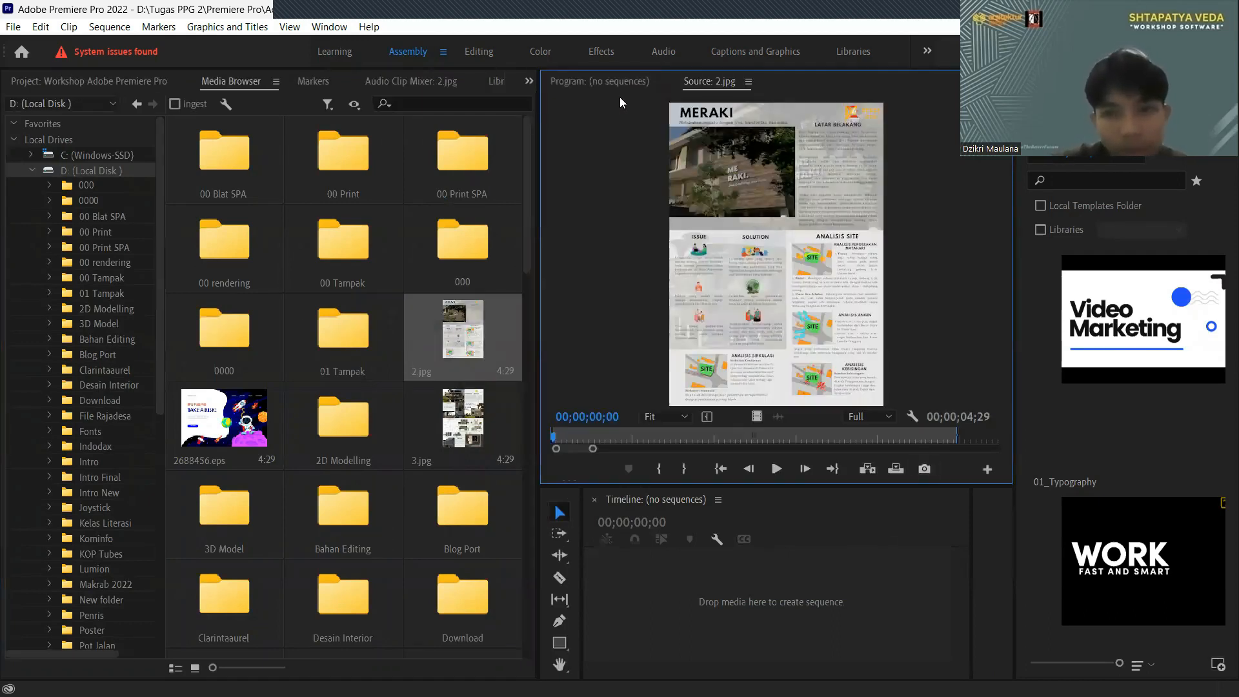
left_click(748, 82)
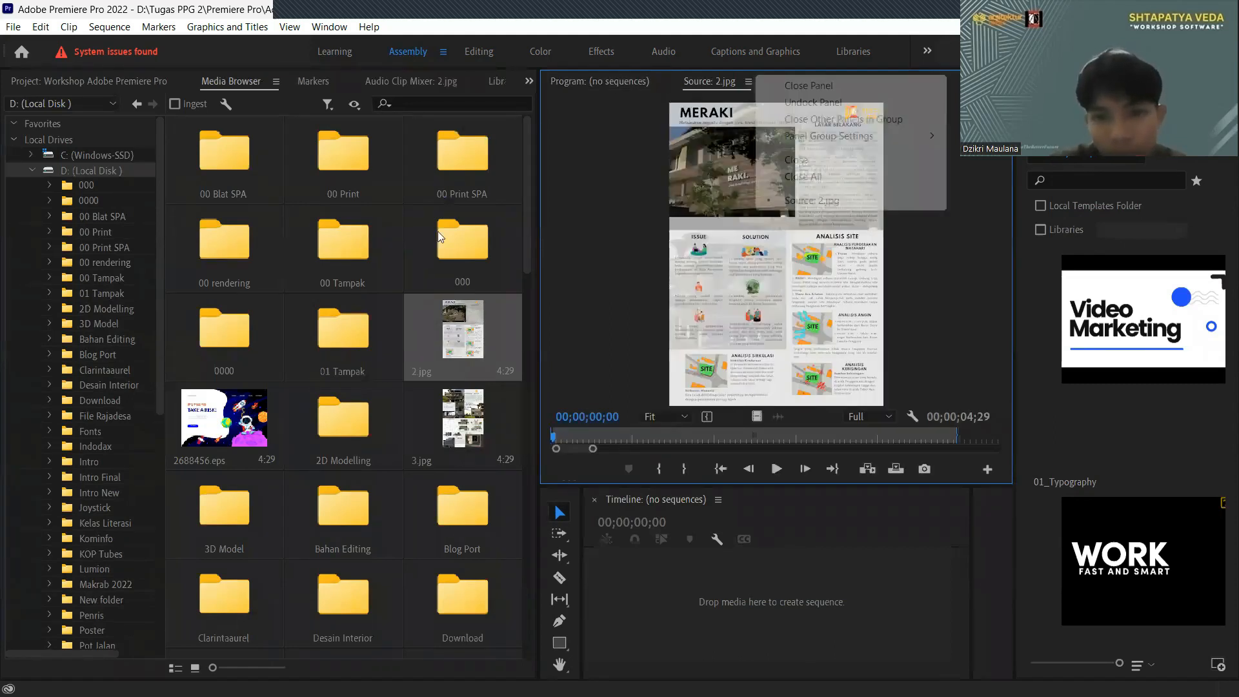
left_click(796, 160)
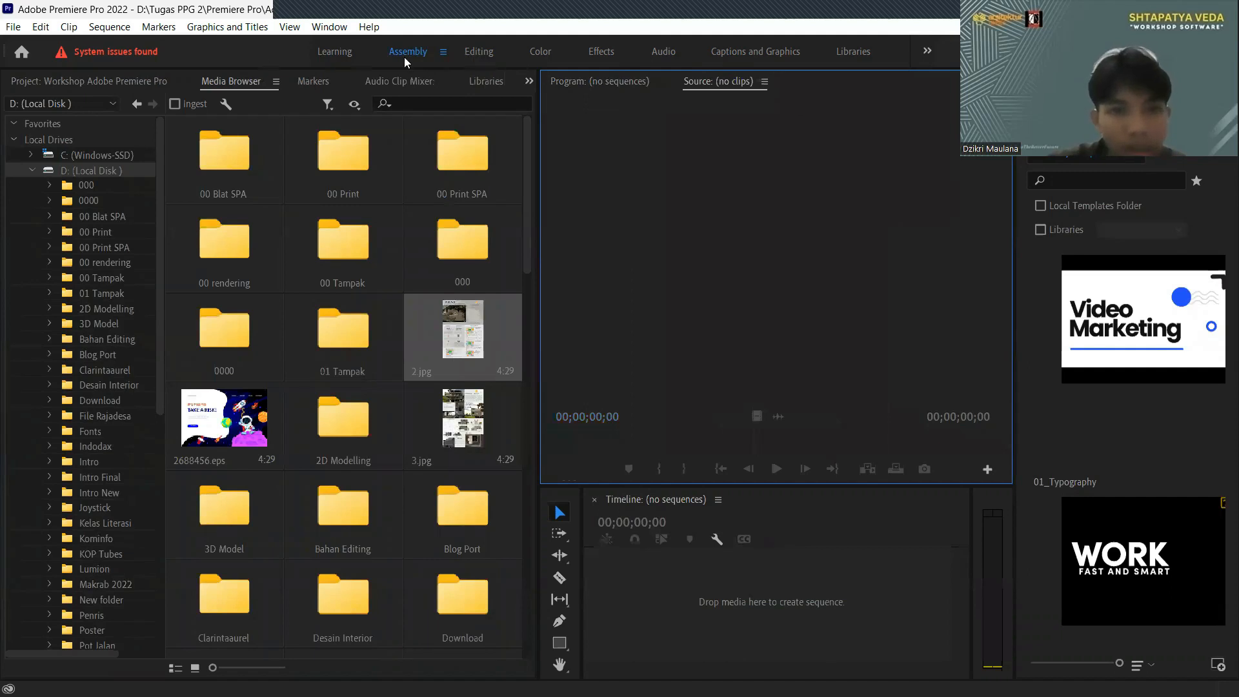
left_click(478, 51)
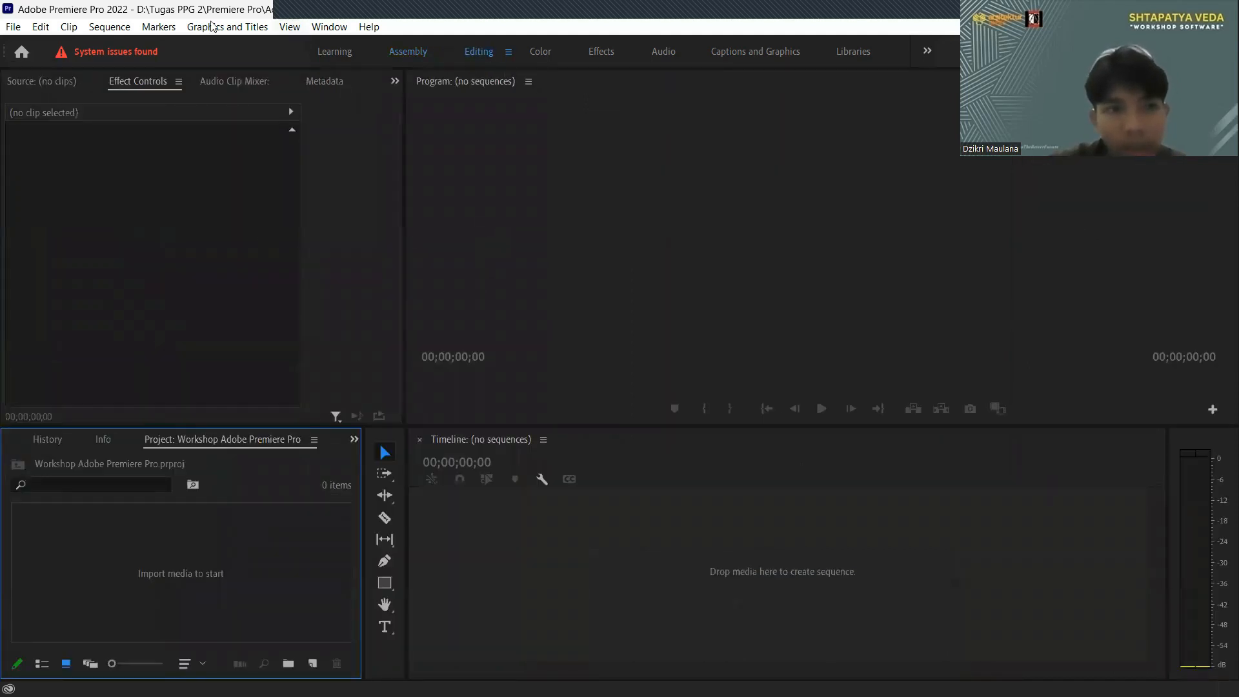
- Compare the Source monitor with Effect Controls, then close the Source monitor
left_click(66, 78)
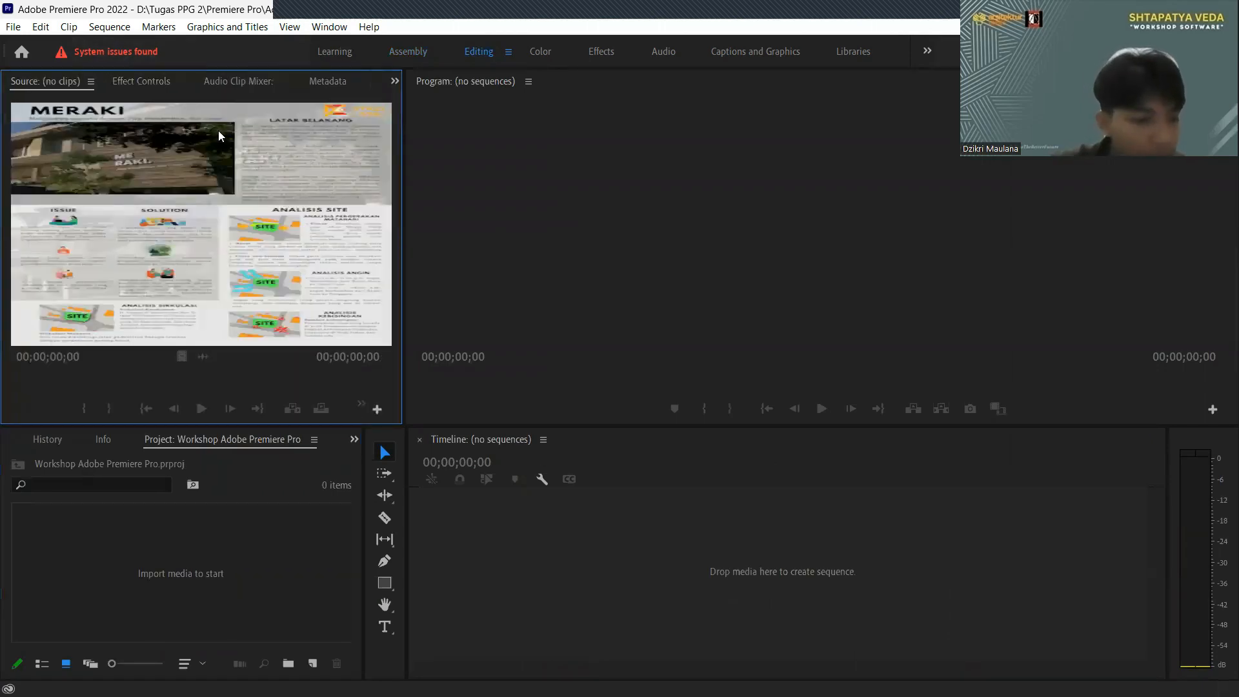
left_click(137, 81)
left_click(72, 80)
left_click(91, 82)
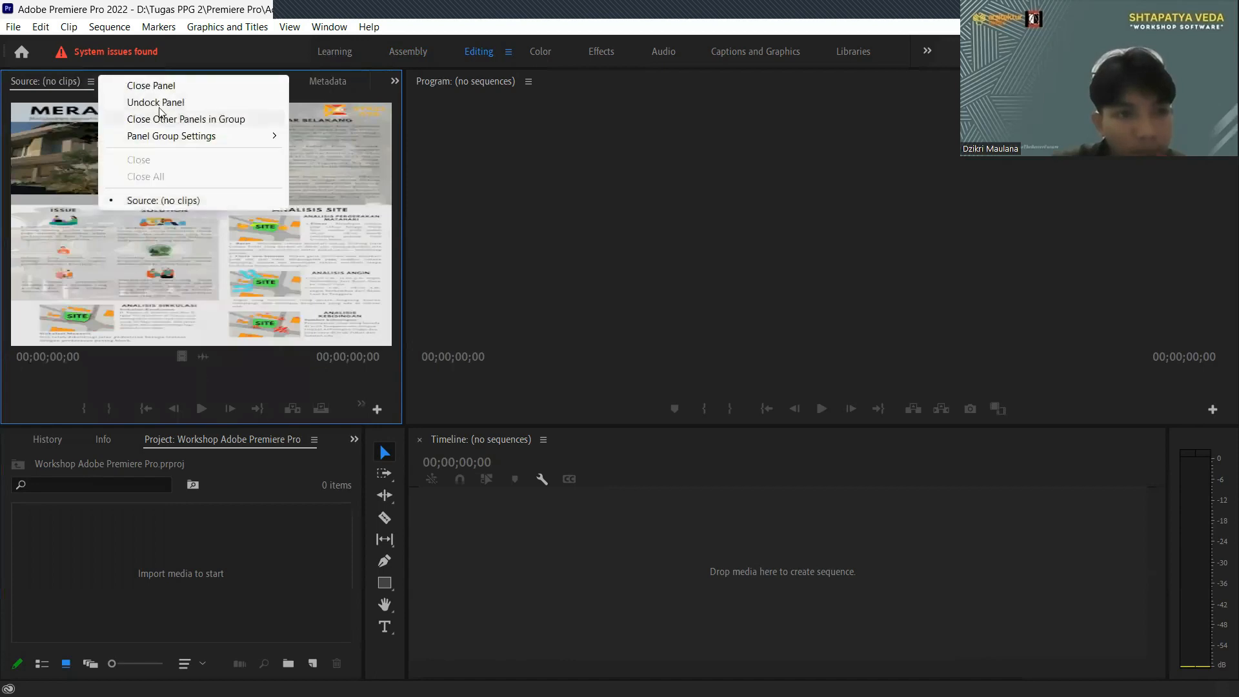
left_click(147, 88)
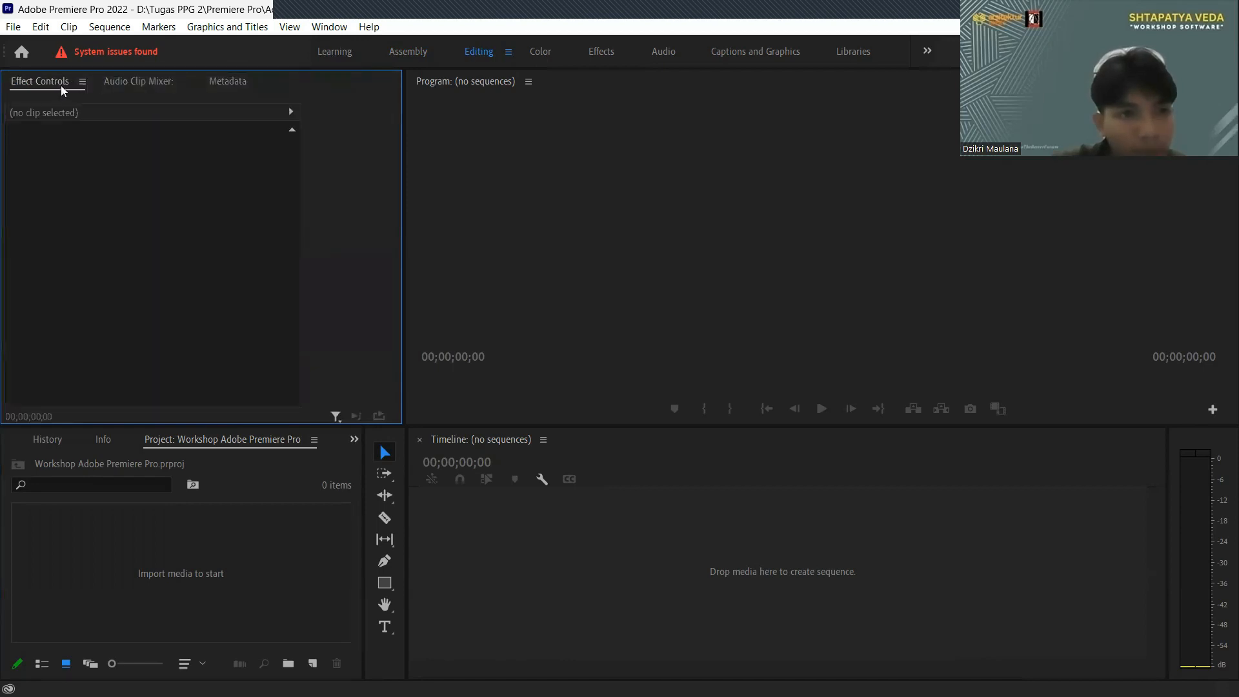
- Examine Effect Controls and the Audio Clip Mixer, including the mixer's keyframe modes and panel group settings
left_click(138, 81)
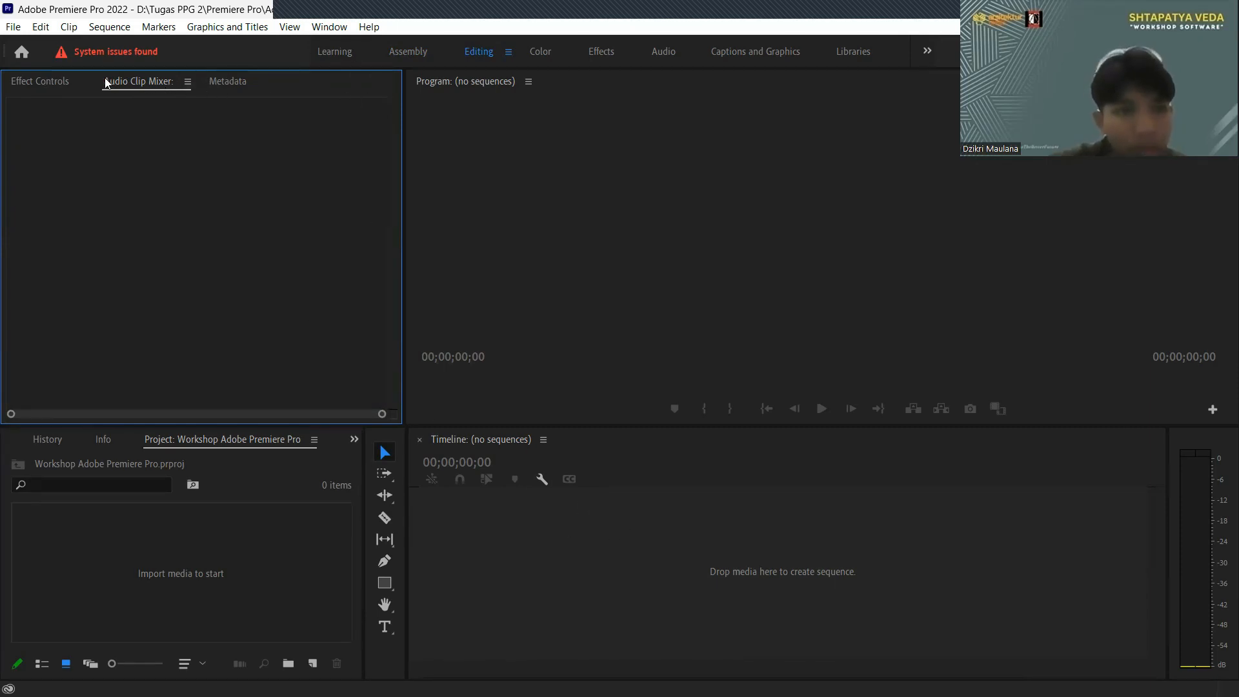
left_click(187, 82)
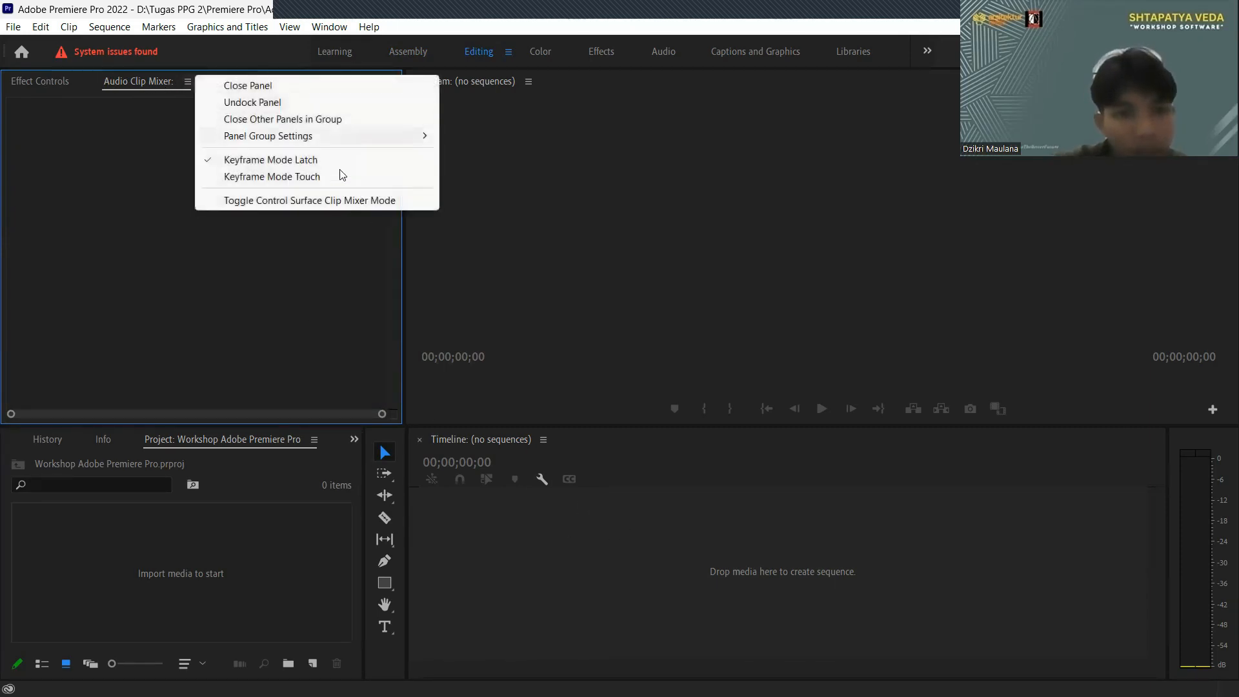
mouse_move(305, 139)
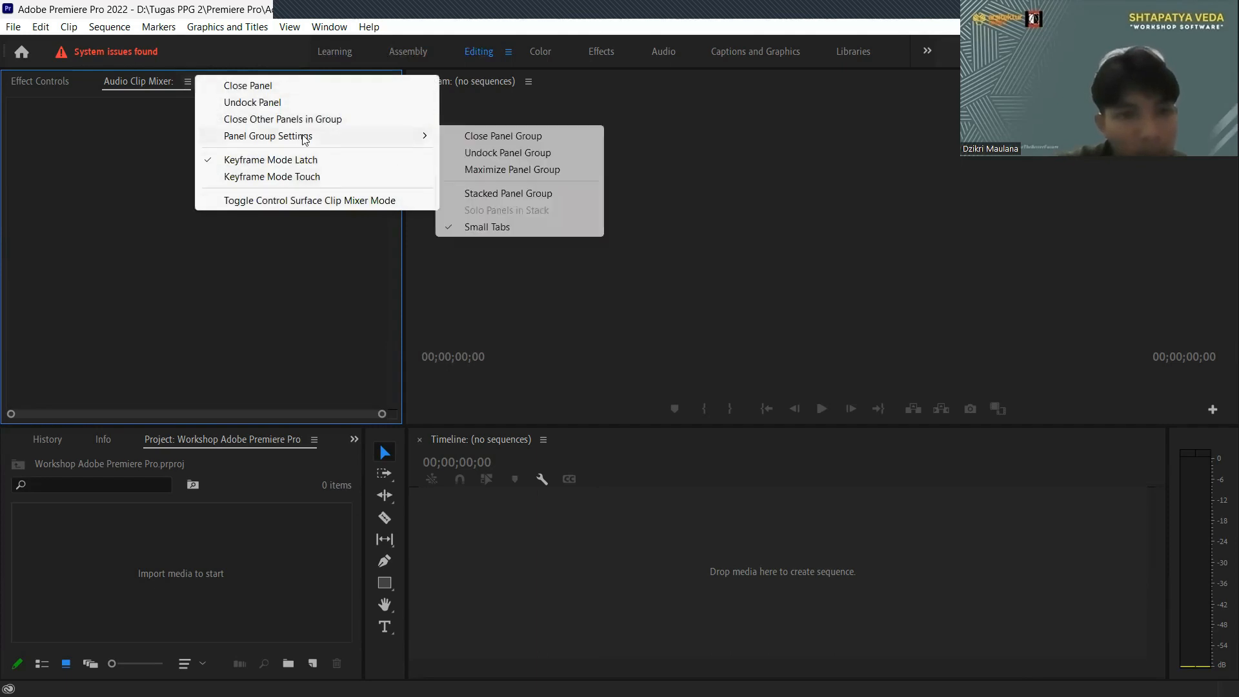
left_click(53, 82)
left_click(138, 82)
left_click(62, 82)
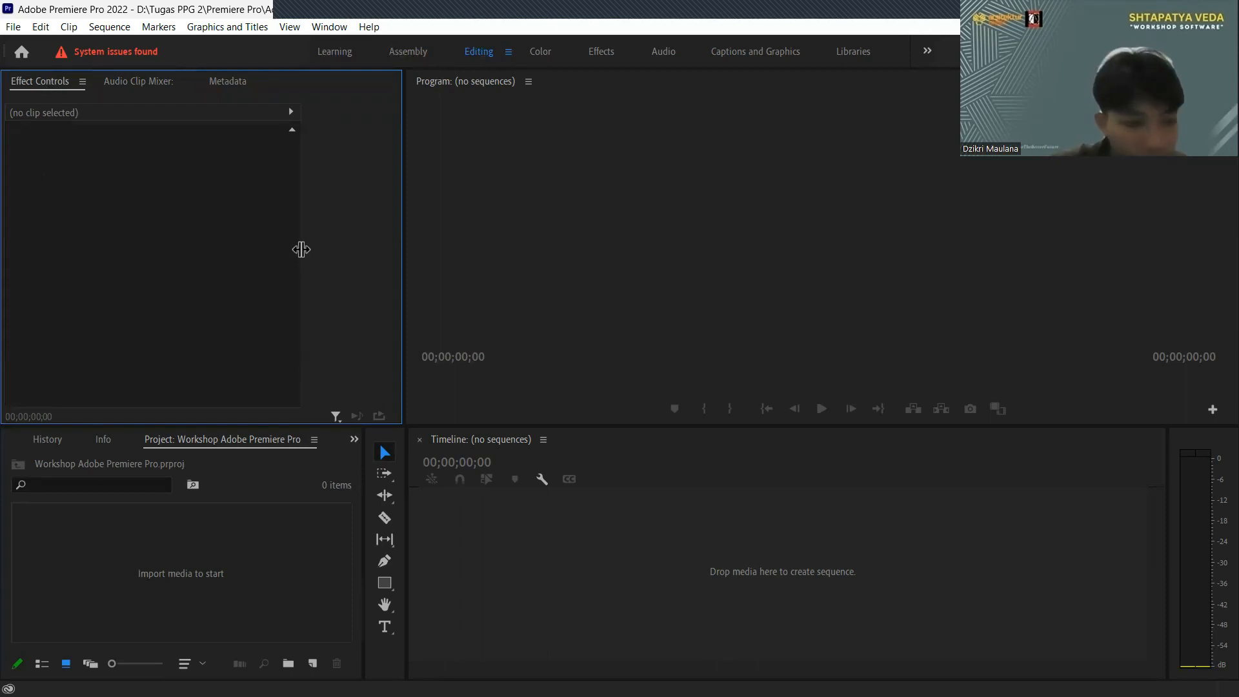
left_click(158, 81)
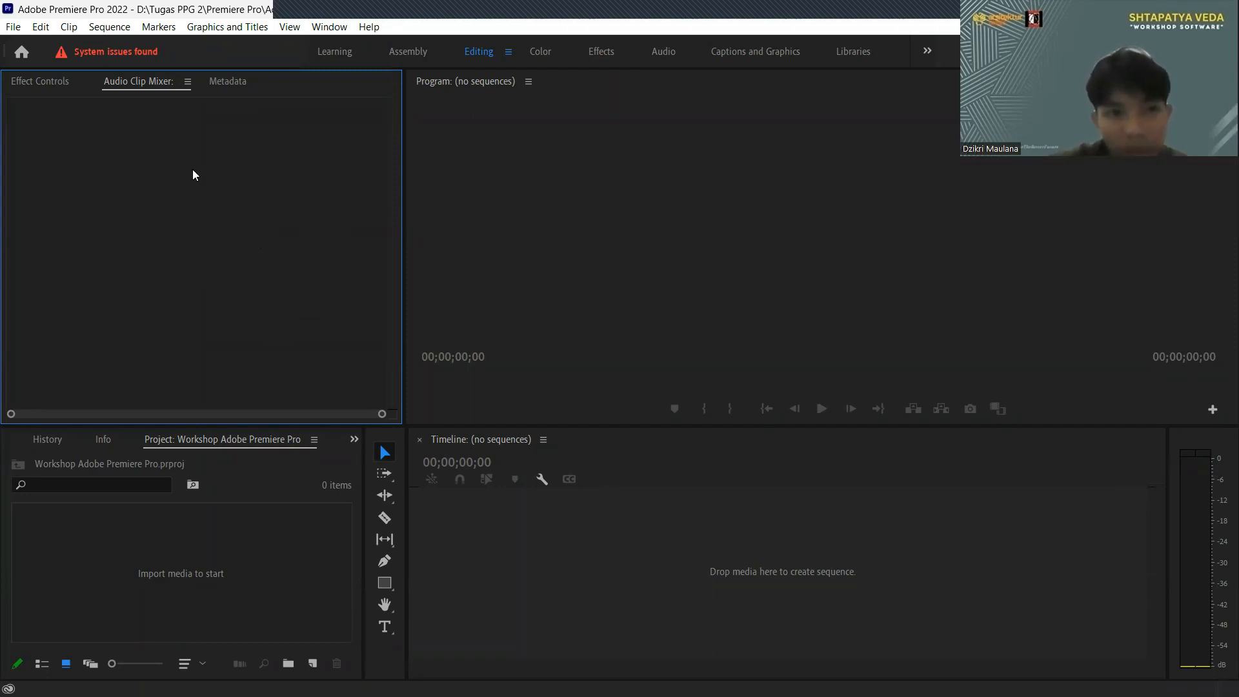
left_click(55, 82)
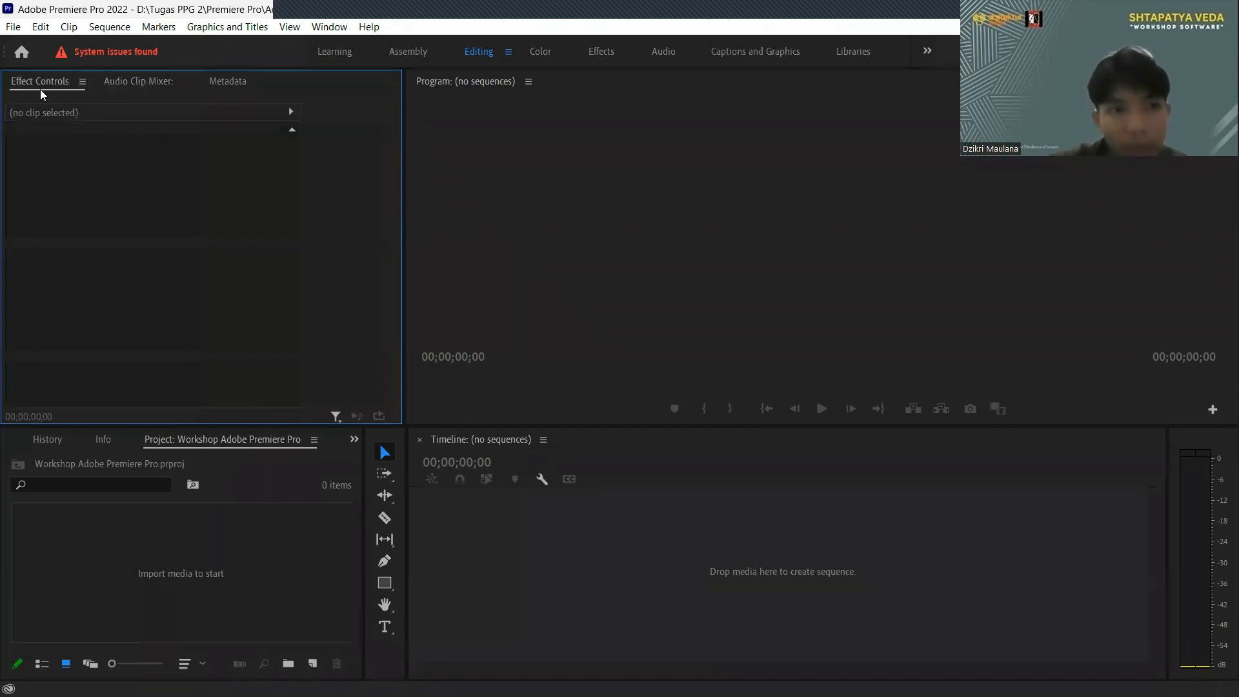
left_click(145, 84)
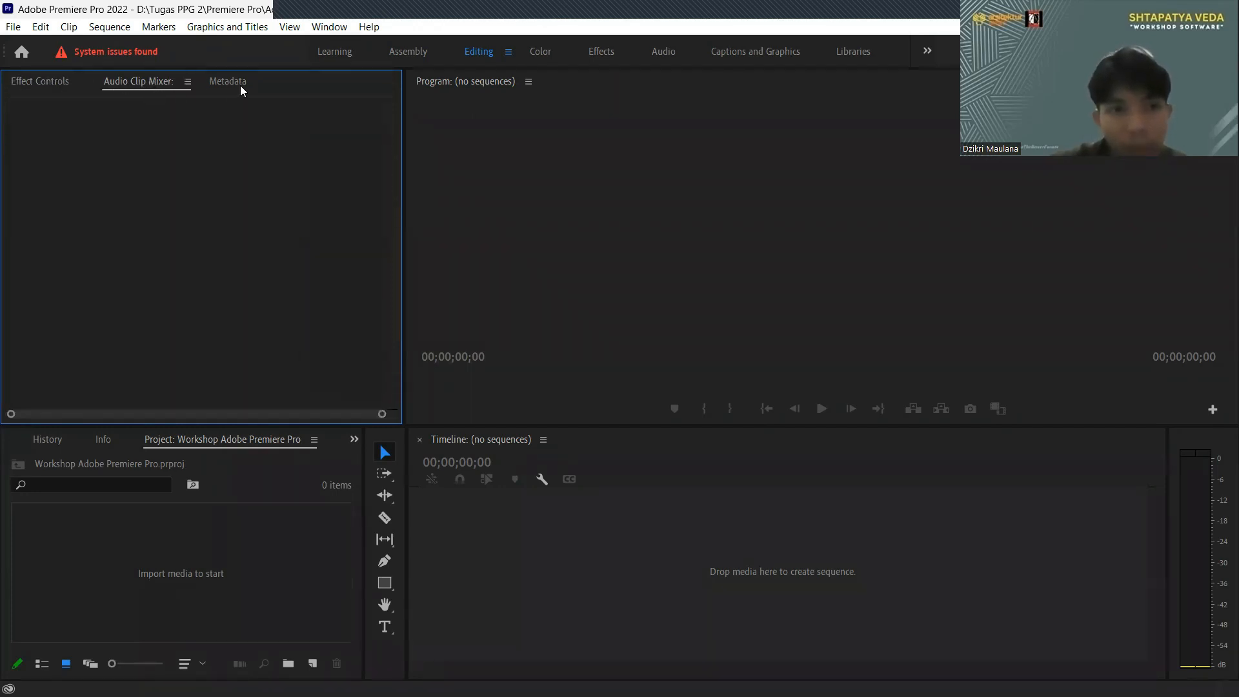
- Create a sequence from Bahan Transisi 2.mp4 in the Workshop Adobe Premiere Pro folder and read through the clip's metadata
left_click(232, 82)
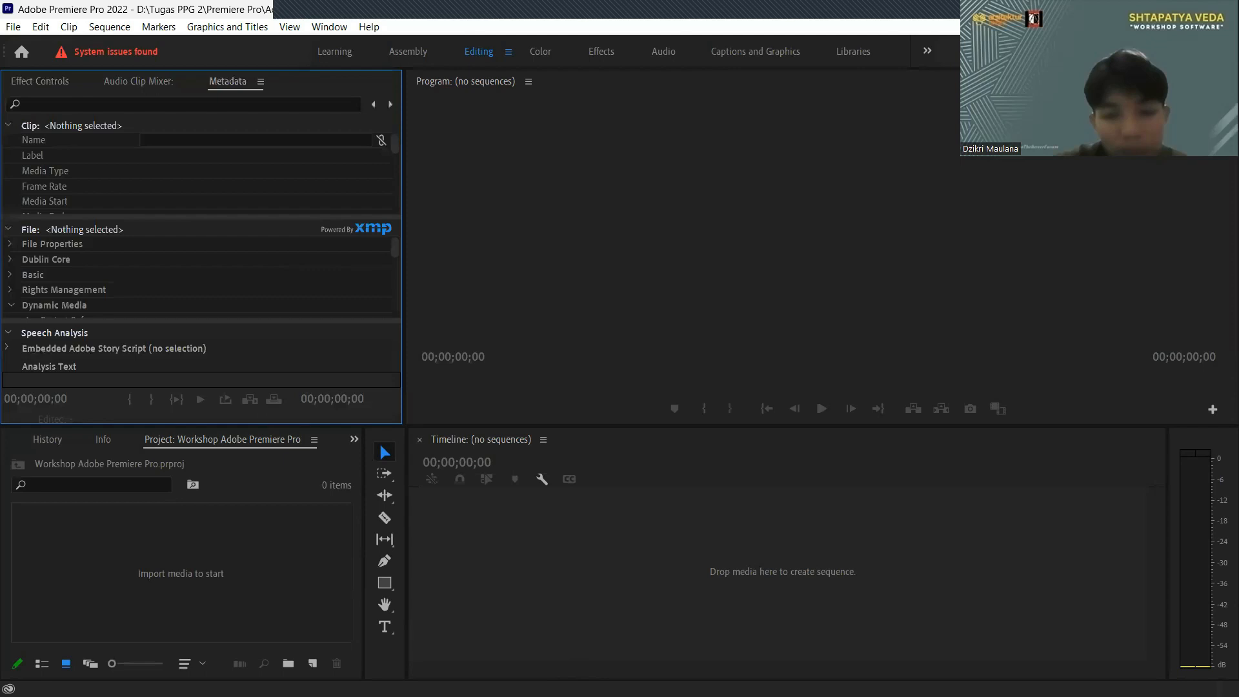
left_click(655, 677)
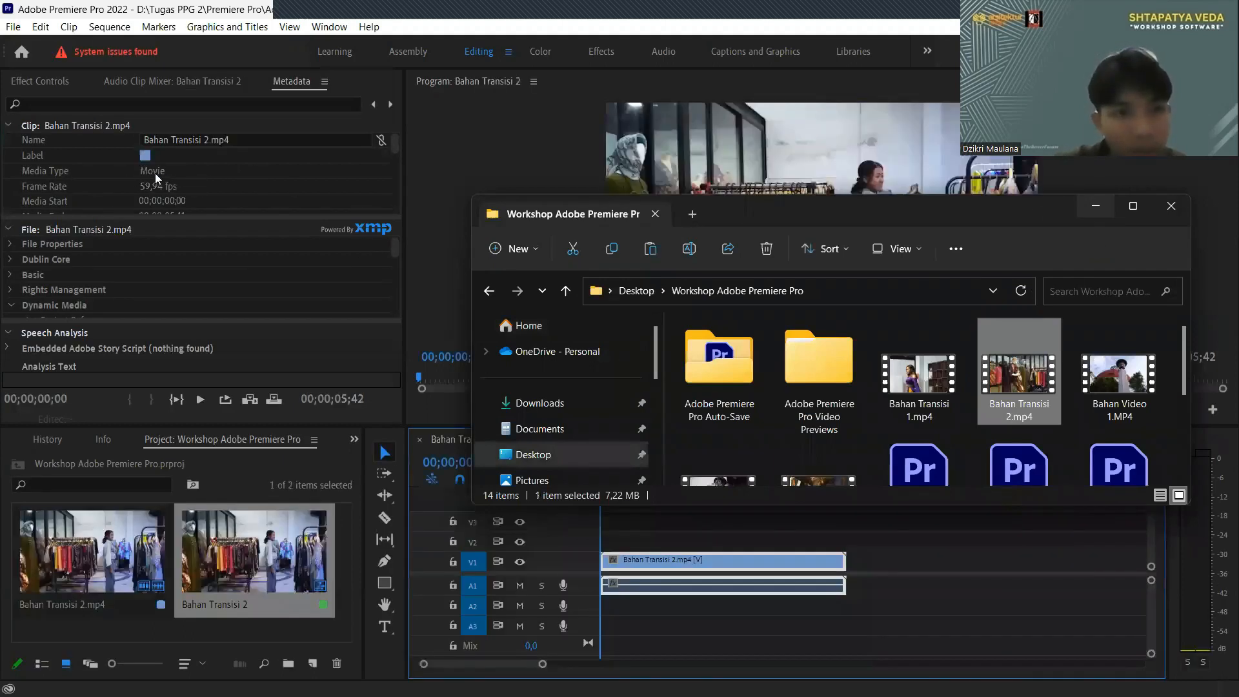
left_click(163, 174)
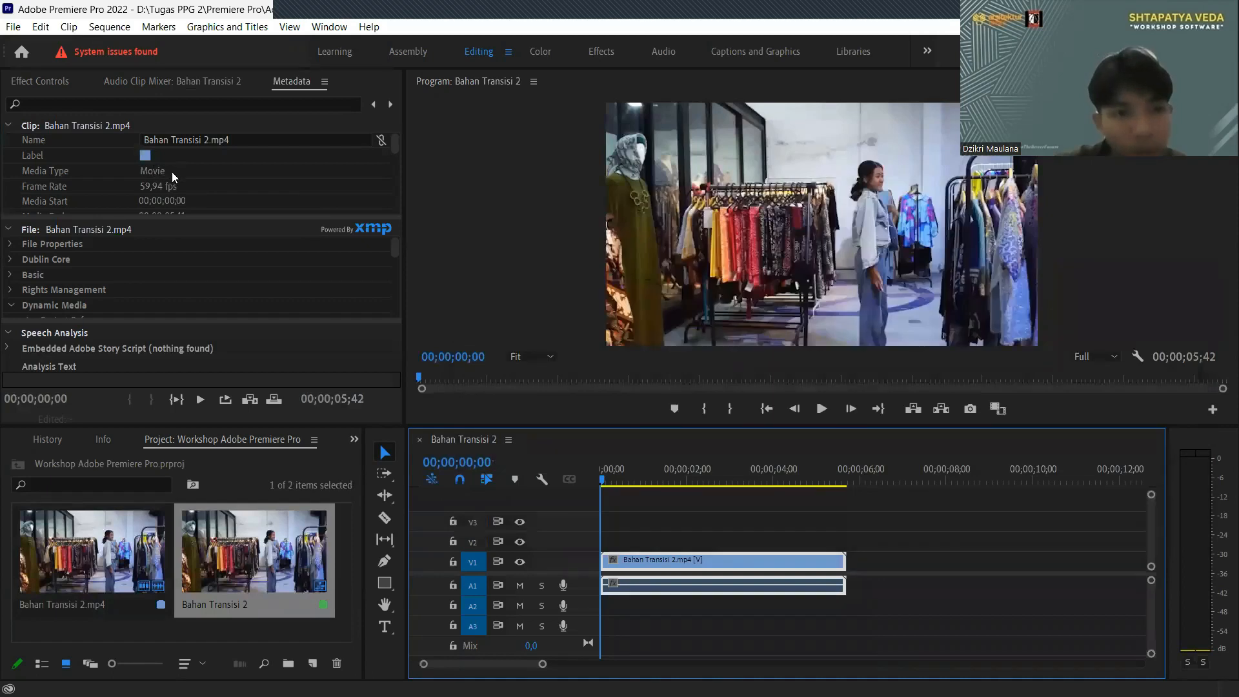
left_click(142, 190)
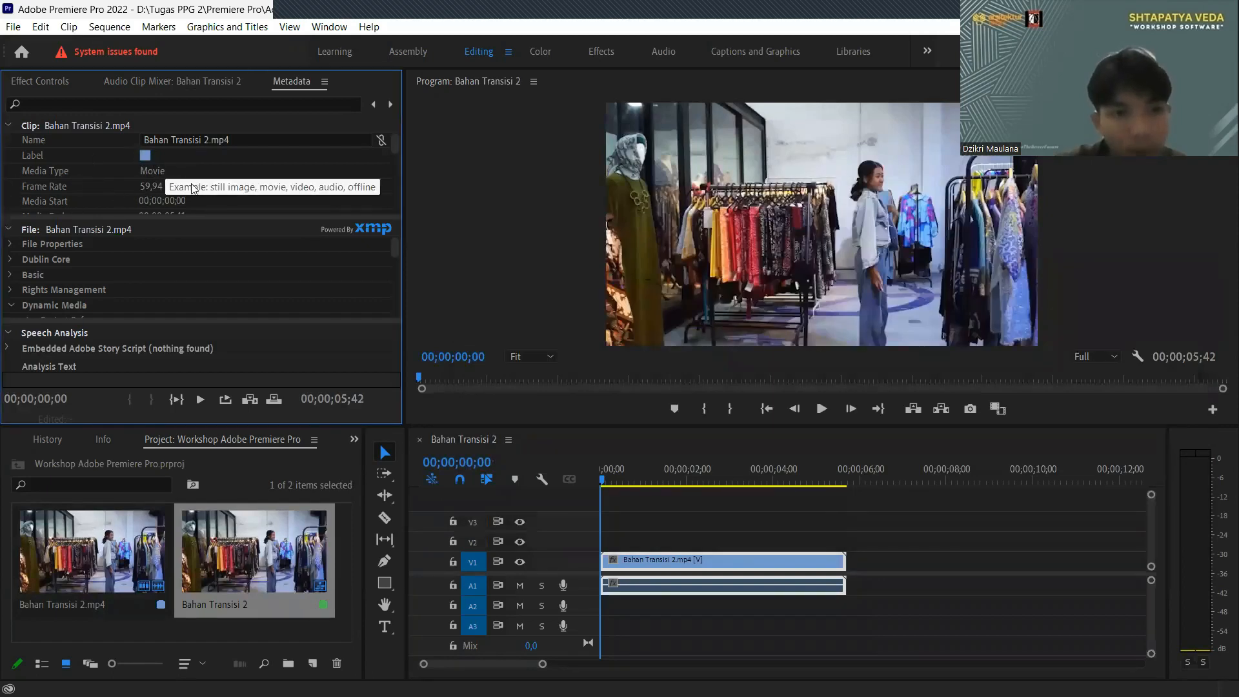
scroll(157, 171, "down", 1)
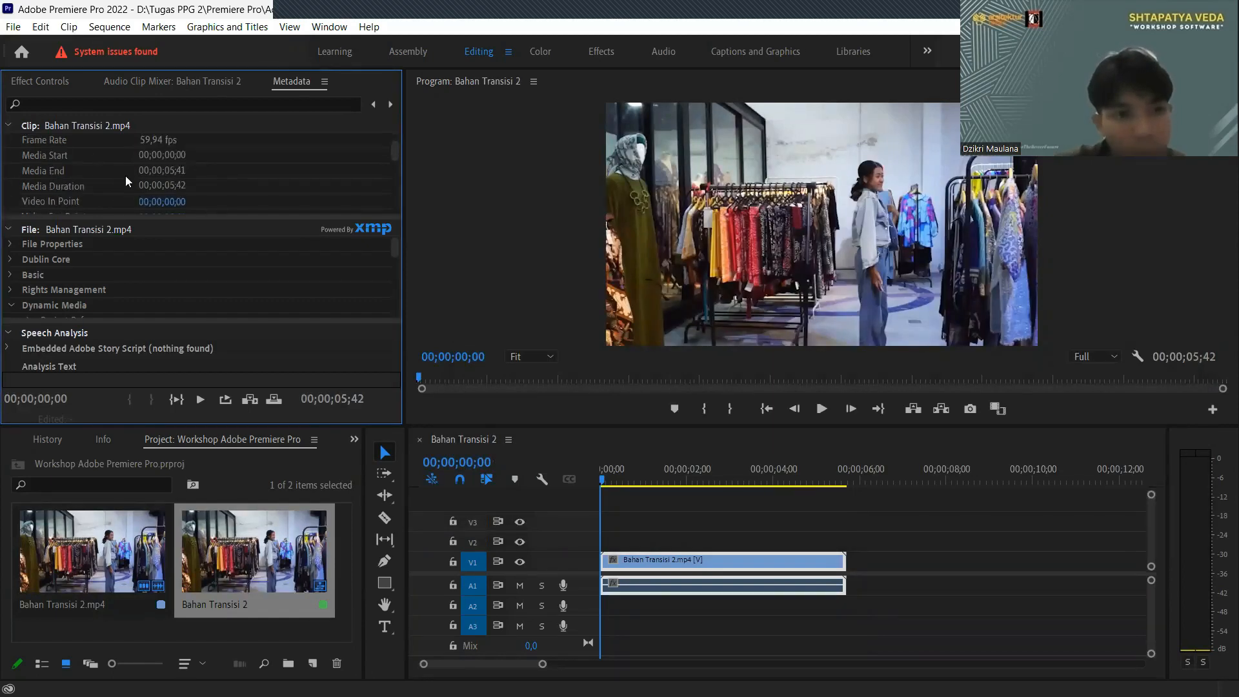
scroll(193, 188, "down", 2)
scroll(193, 194, "down", 2)
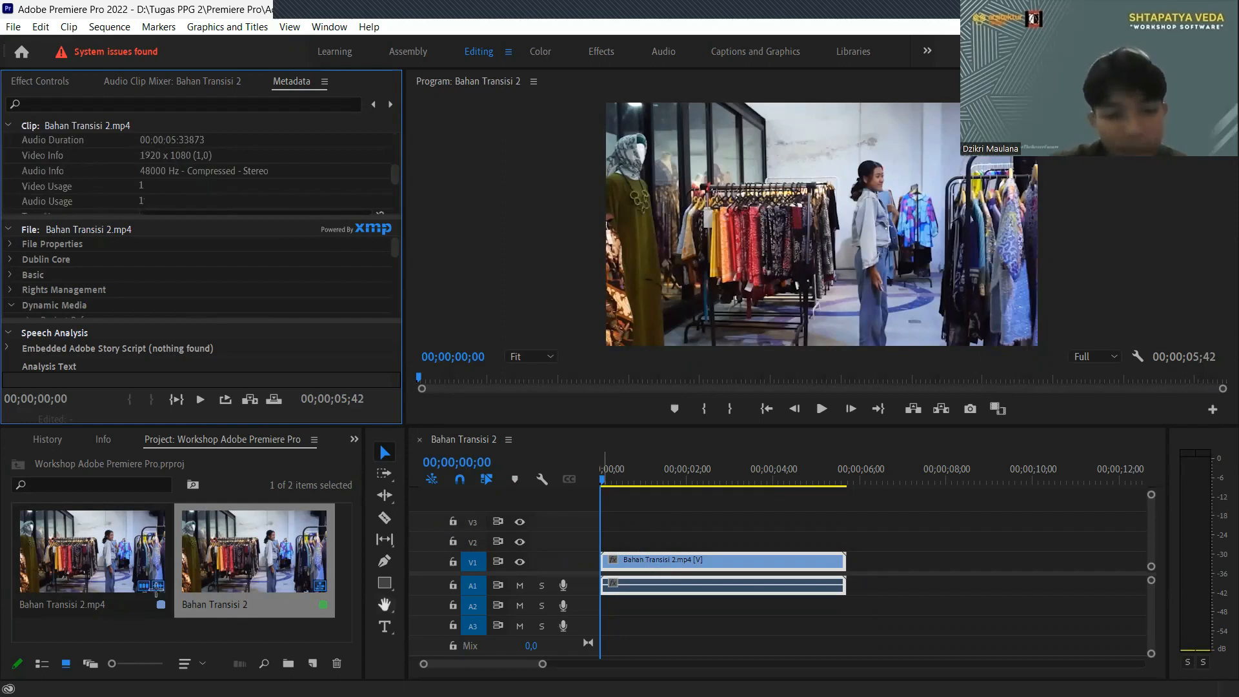
- Delete the Bahan Transisi 2.mp4 clip and its sequence from the project
left_click_drag(223, 628, 118, 556)
key("Delete")
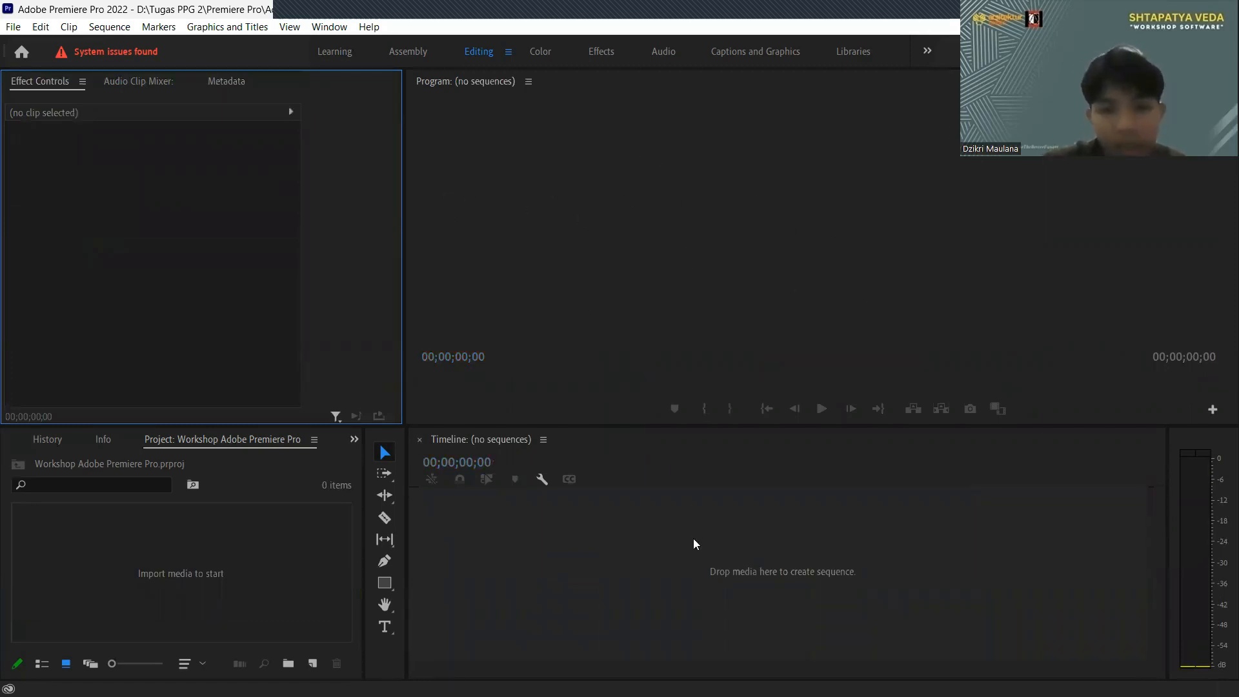
- Import Bahan Transisi 2.mp4 from the file browser into the empty timeline as a new sequence, then minimize the file browser
mouse_move(638, 696)
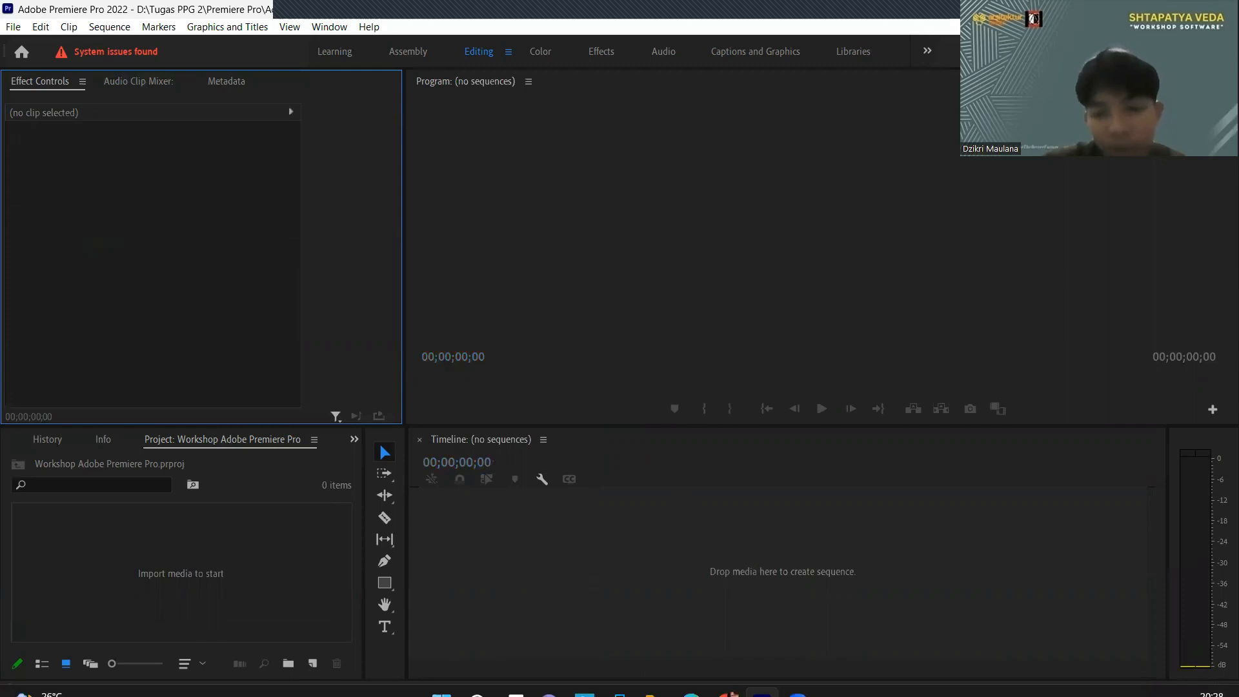
mouse_move(655, 677)
left_click_drag(1006, 384, 693, 584)
left_click(1096, 203)
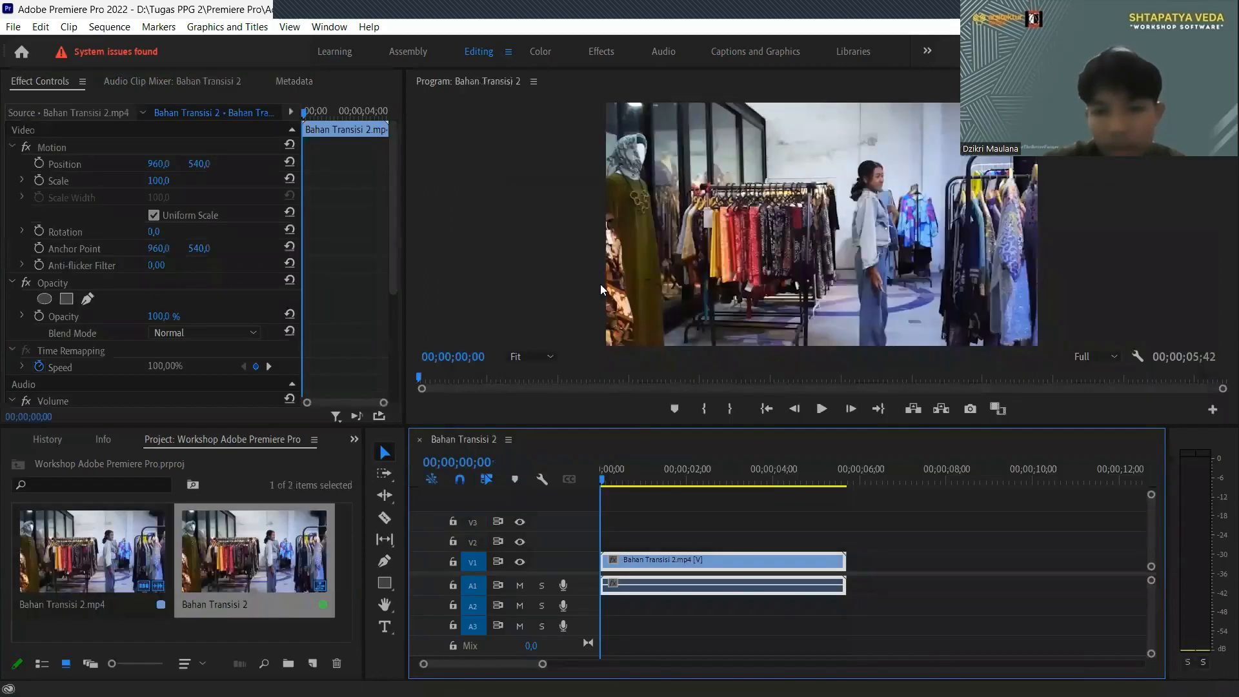
- Play and scrub through the Bahan Transisi 2 sequence to preview its footage
mouse_move(605, 479)
left_mouse_down()
mouse_move(641, 480)
mouse_move(623, 465)
left_mouse_up()
key("space")
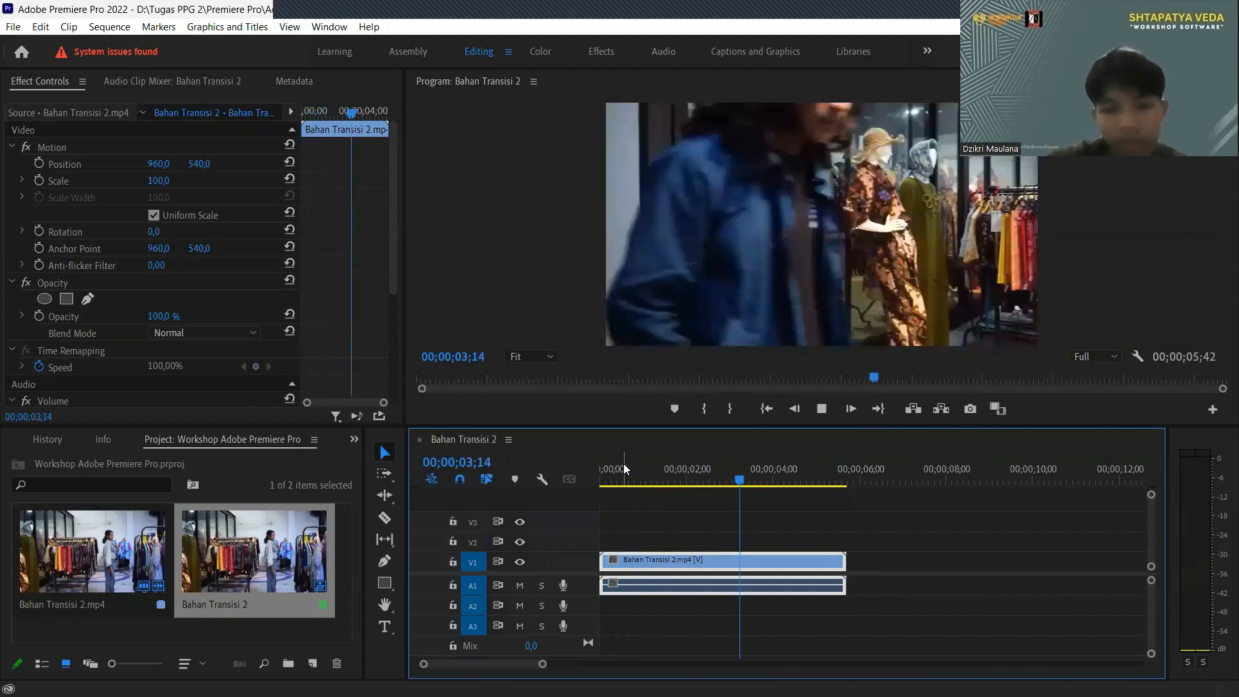
key("space")
left_click(710, 476)
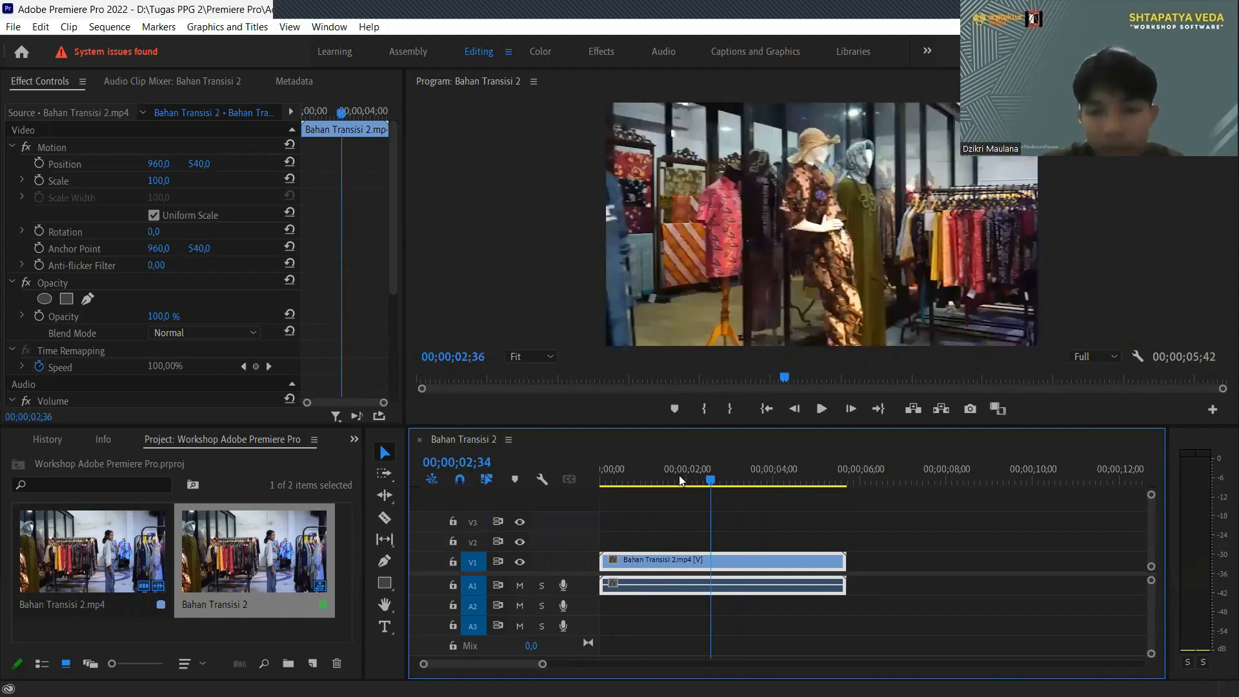
left_click(633, 476)
key("Home")
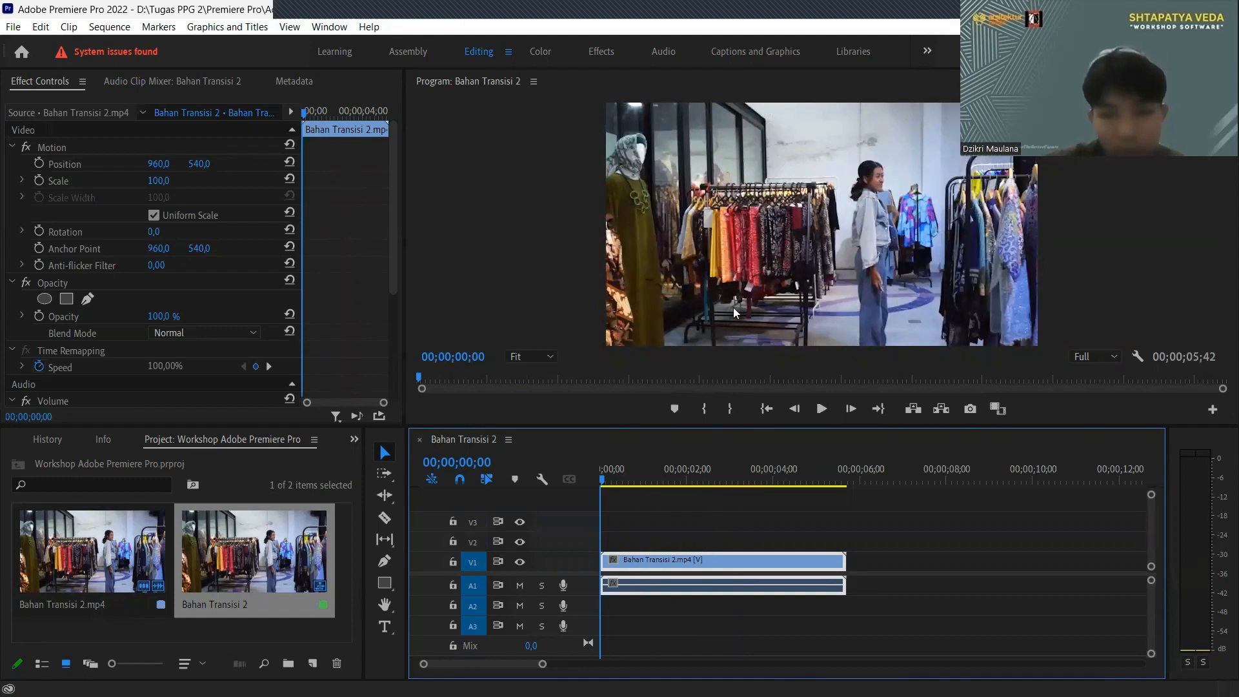
left_click_drag(668, 484, 740, 481)
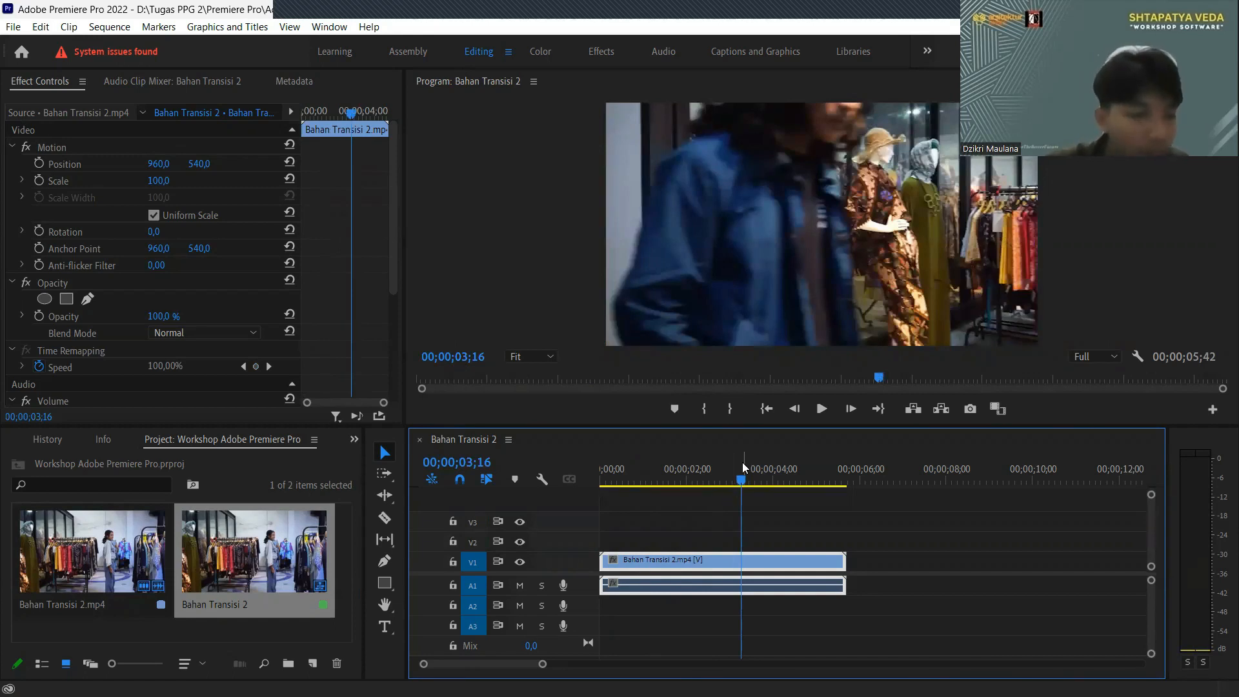
- Check the clip details in Info and look at the project's History
left_click(106, 439)
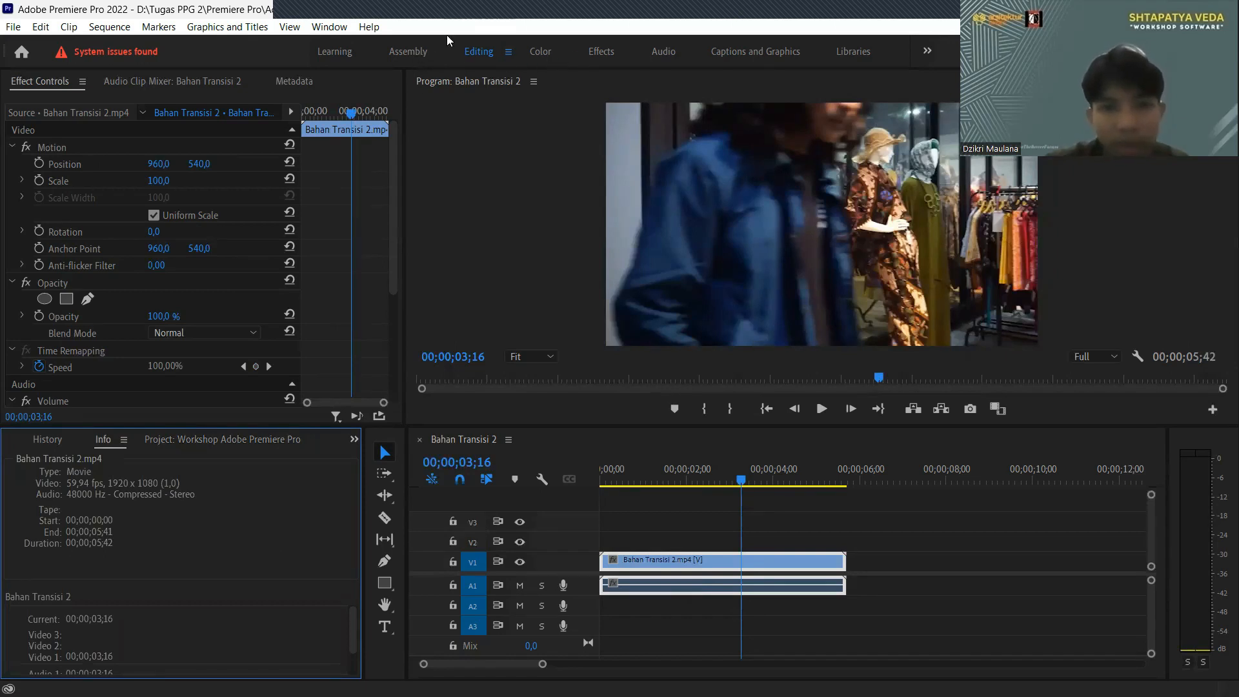
left_click(48, 446)
left_click(113, 445)
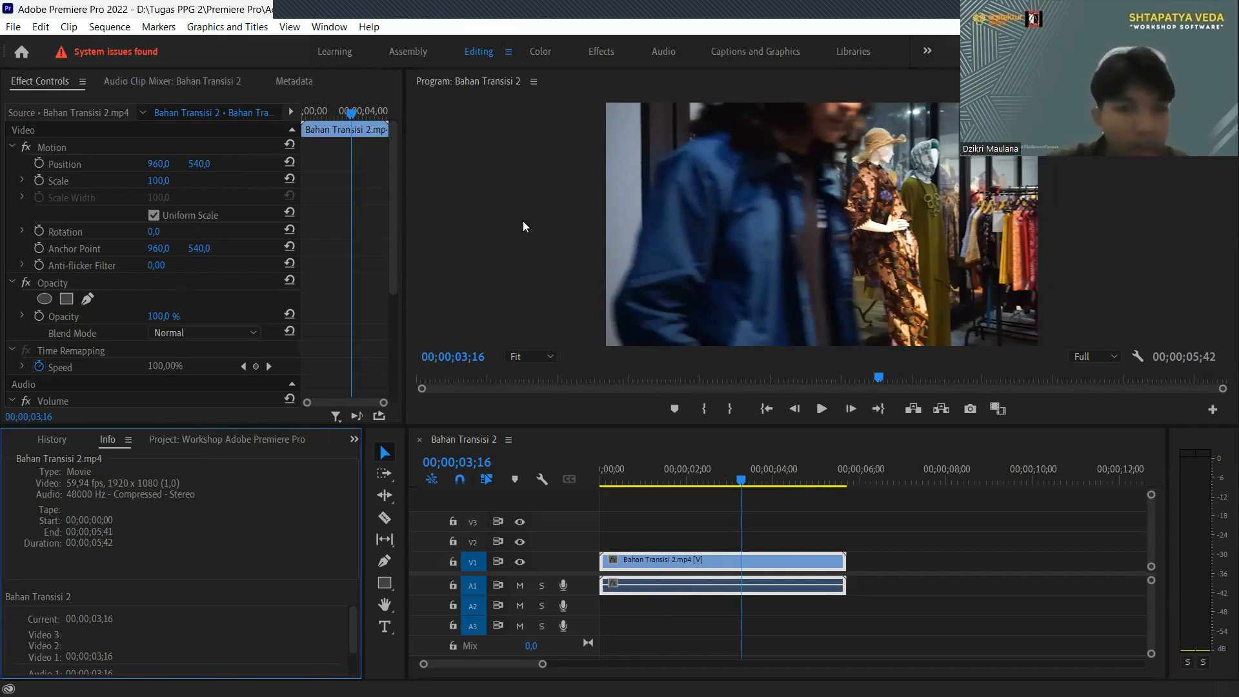
- Switch to the Color workspace and move the playhead of the Bahan Transisi 2 sequence to 00;00;00;20
left_click(546, 57)
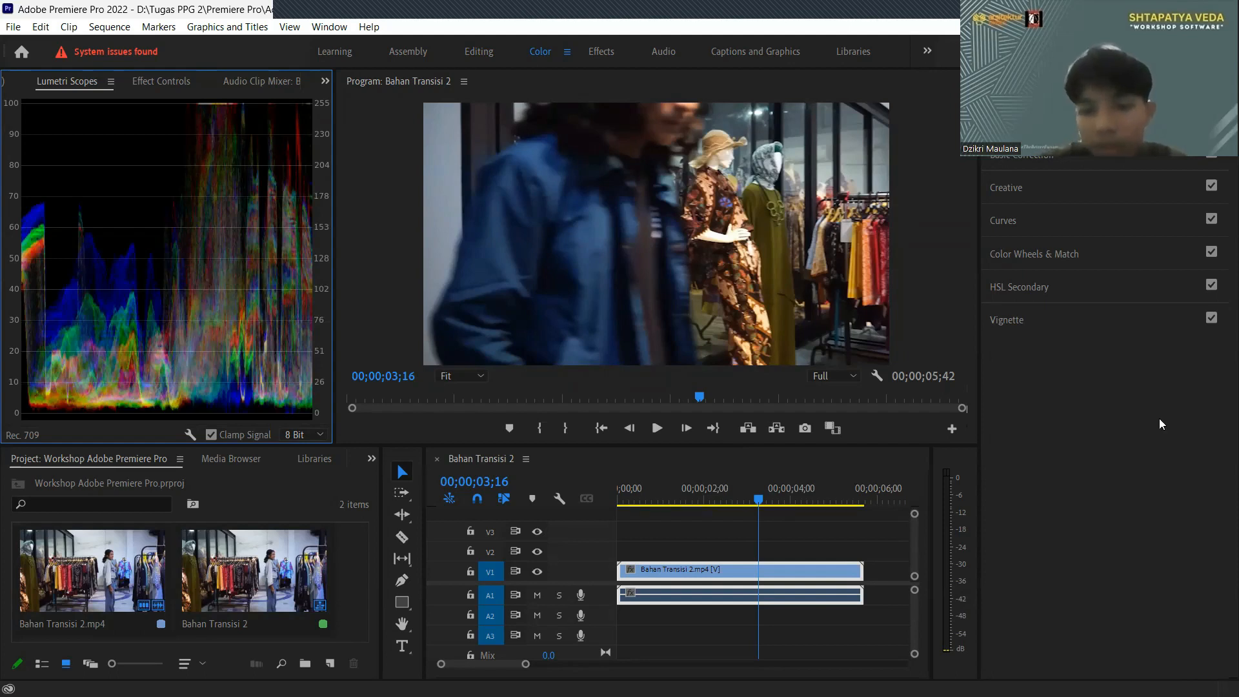
left_click(734, 501)
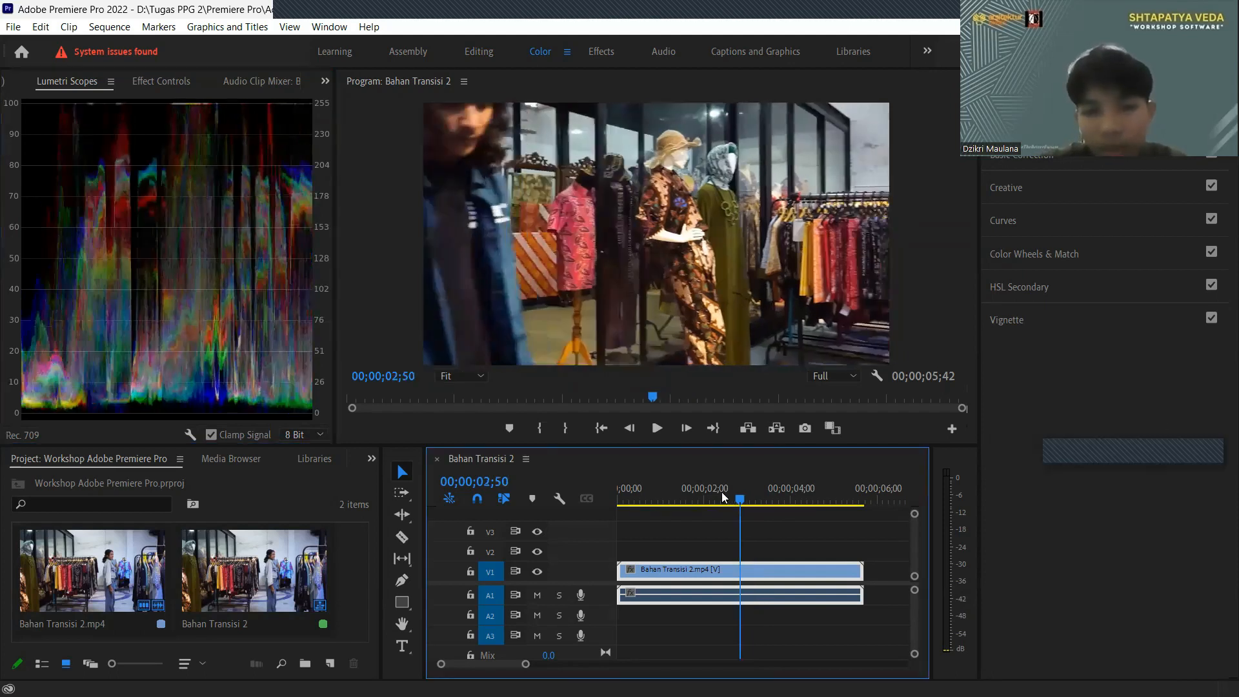
left_click_drag(712, 492, 633, 496)
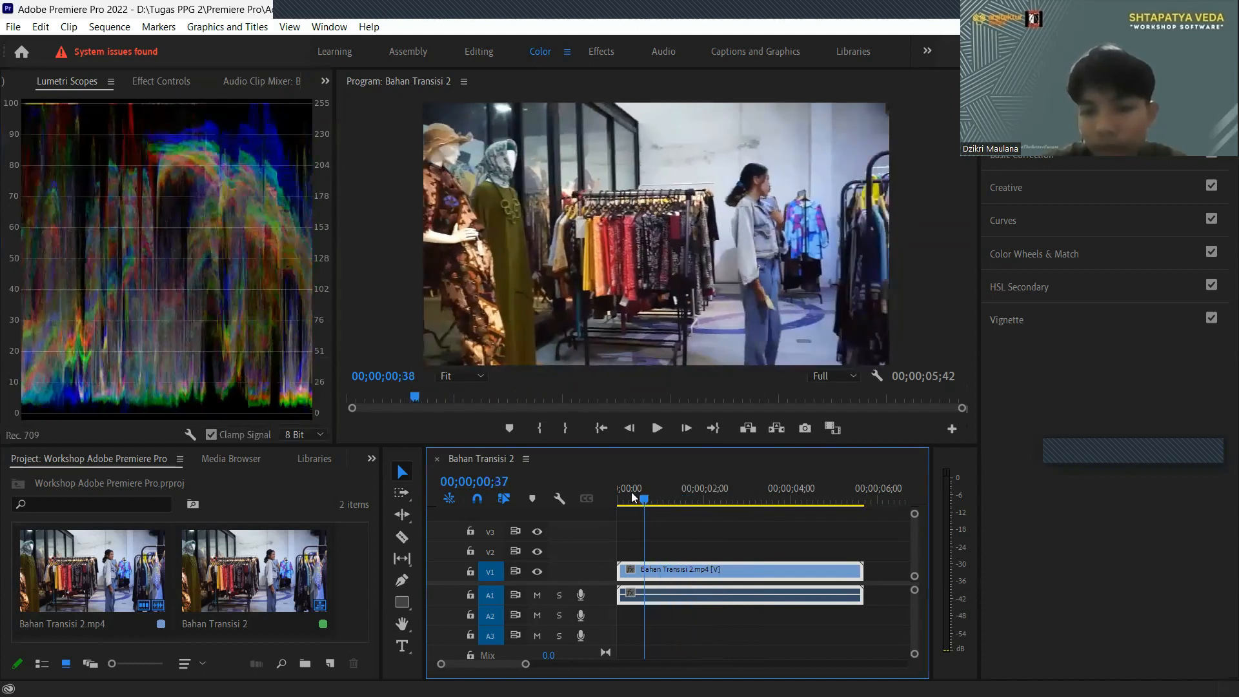
key("space")
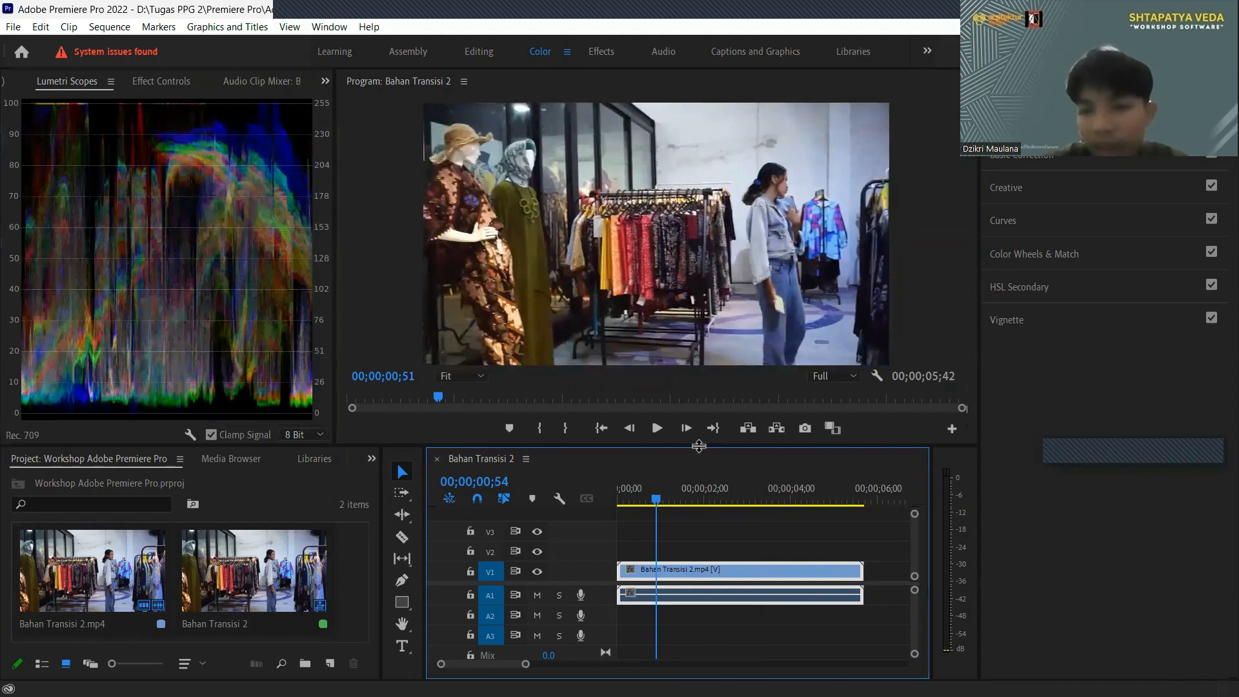
key("shift+Left")
key("shift+Left")
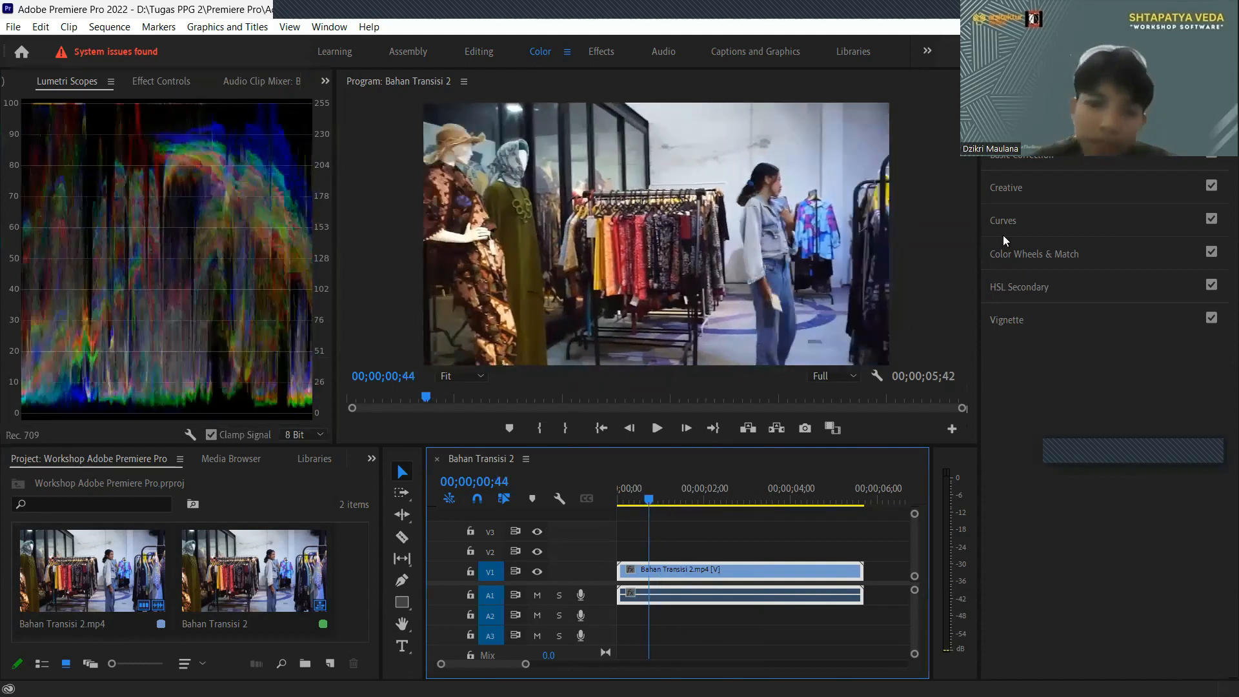
key("Left")
key("Left")
key("Left")
key("Left")
key("Left")
key("Left")
key("Left")
key("Left")
key("Left")
key("Left")
key("Left")
key("Left")
key("Left")
key("Left")
key("Left")
key("Left")
key("Left")
key("Left")
key("Left")
key("Left")
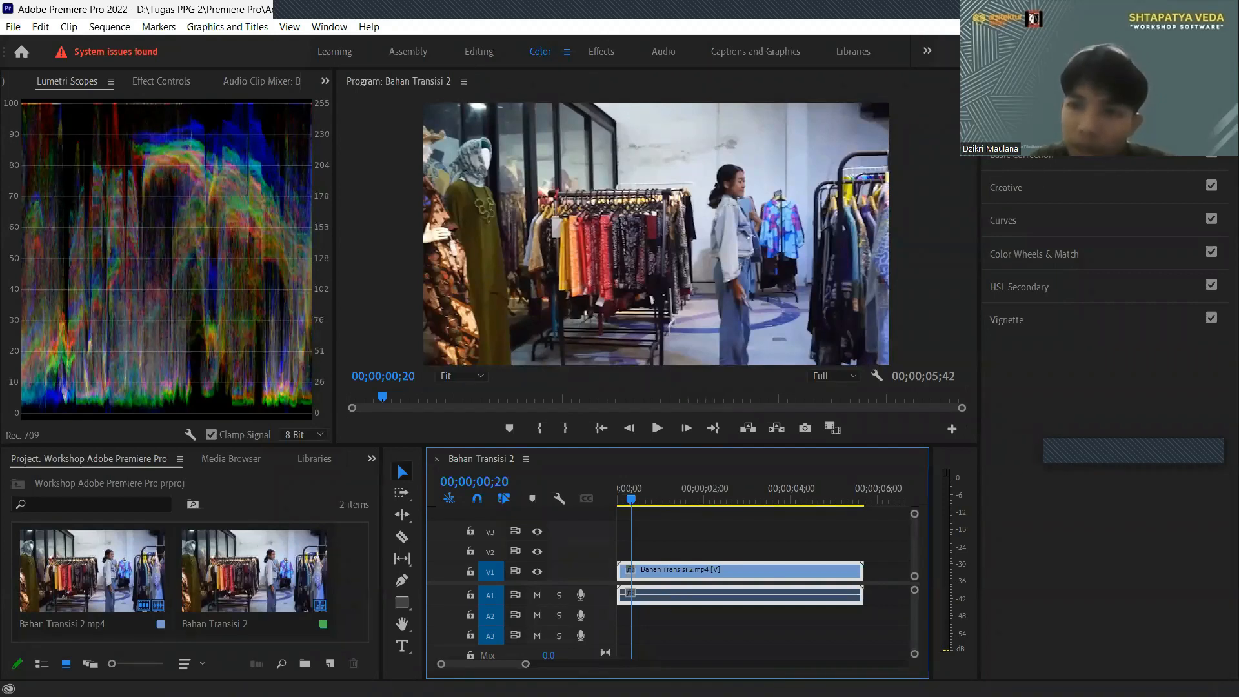
- Look through the Lumetri color sections, including Basic Correction, Color Wheels & Match and Vignette, and leave them collapsed
left_click(1032, 154)
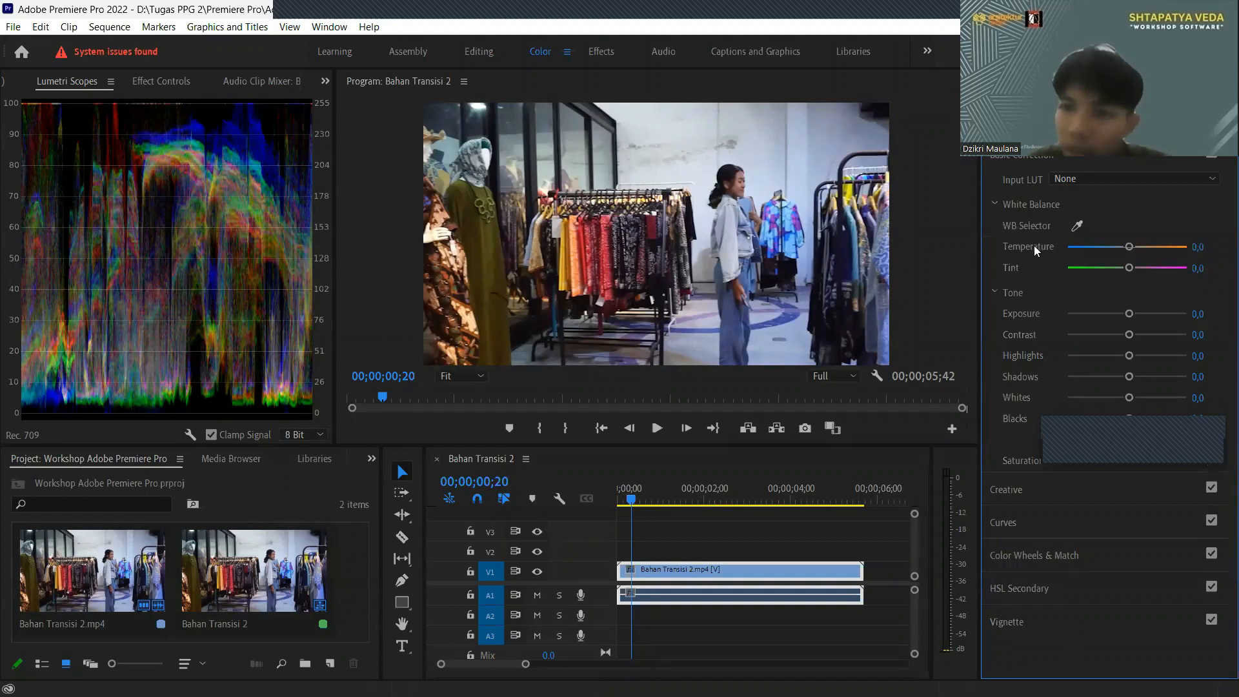
left_click(1023, 220)
left_click(1023, 220)
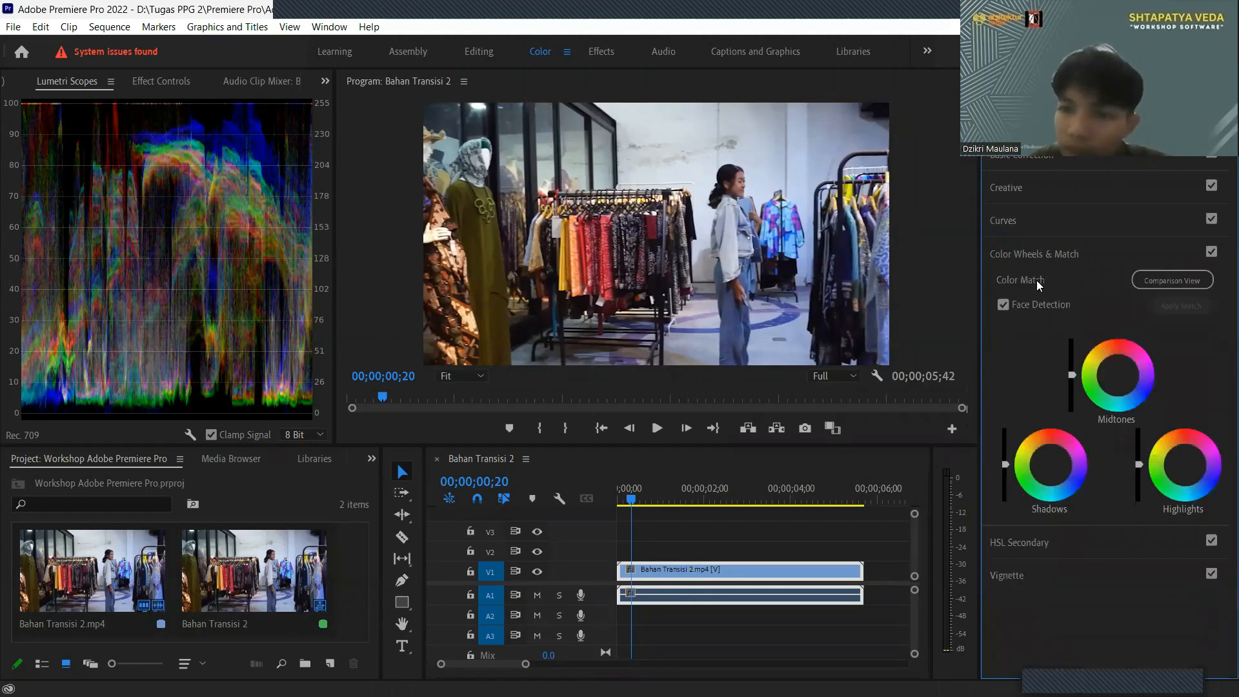
left_click(1040, 288)
left_click(1026, 332)
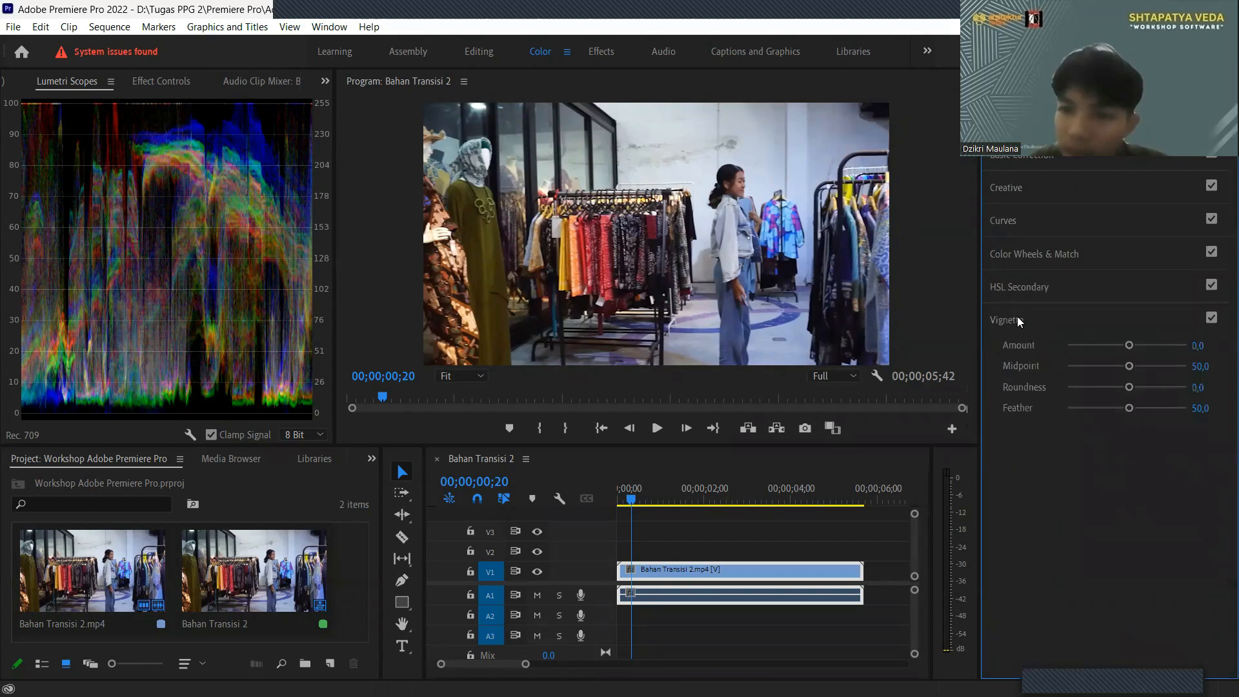
left_click(1018, 321)
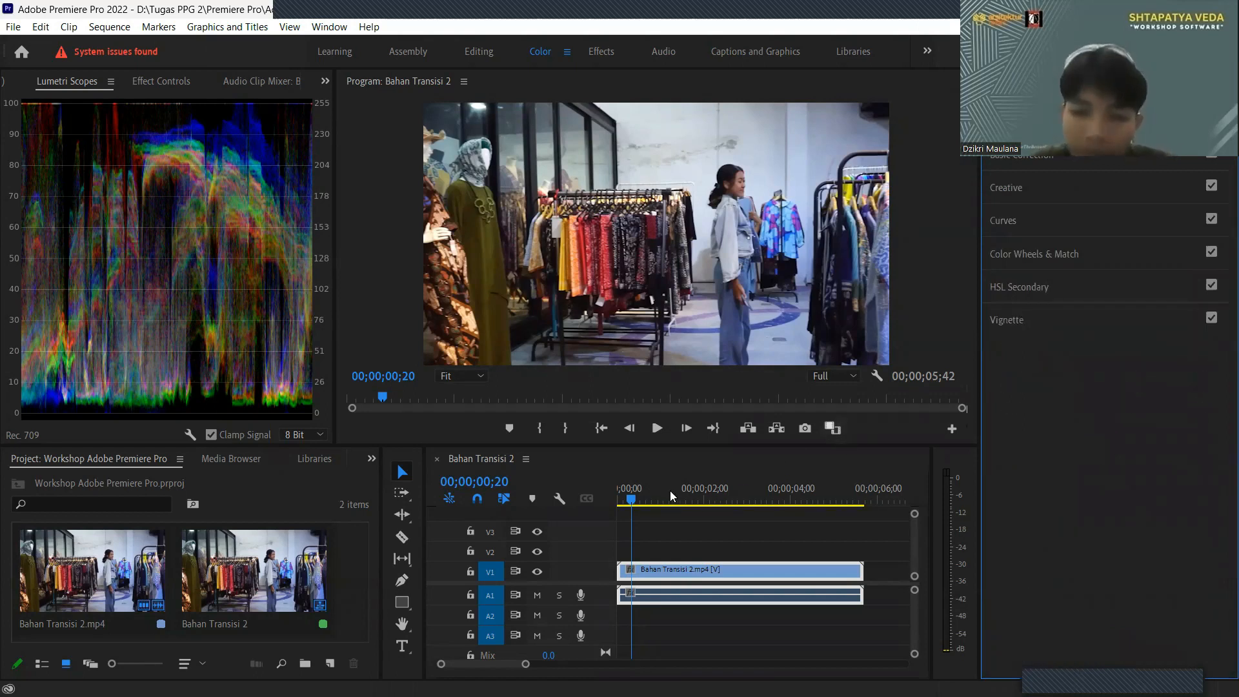
- Move the playhead to 00;00;01;56 and set the Bahan Transisi 2 clip's Basic Correction Temperature to -75,8
left_click(649, 499)
left_click_drag(642, 496, 701, 507)
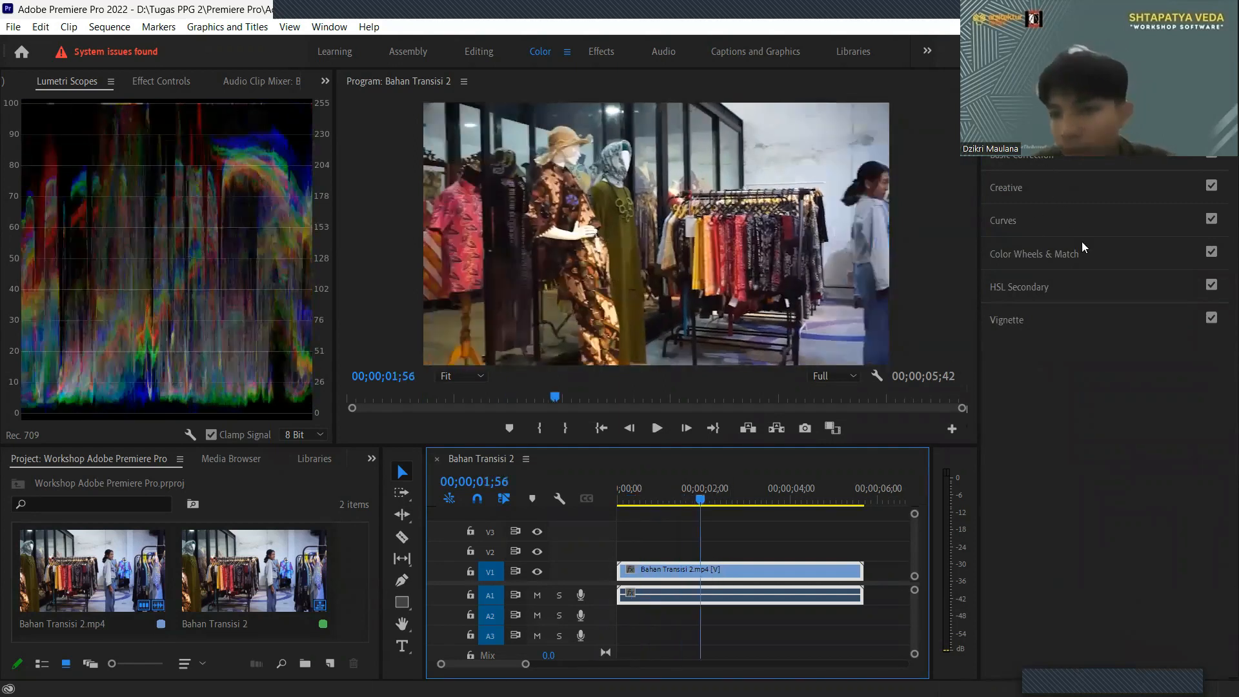
left_click(1129, 252)
left_click(1096, 247)
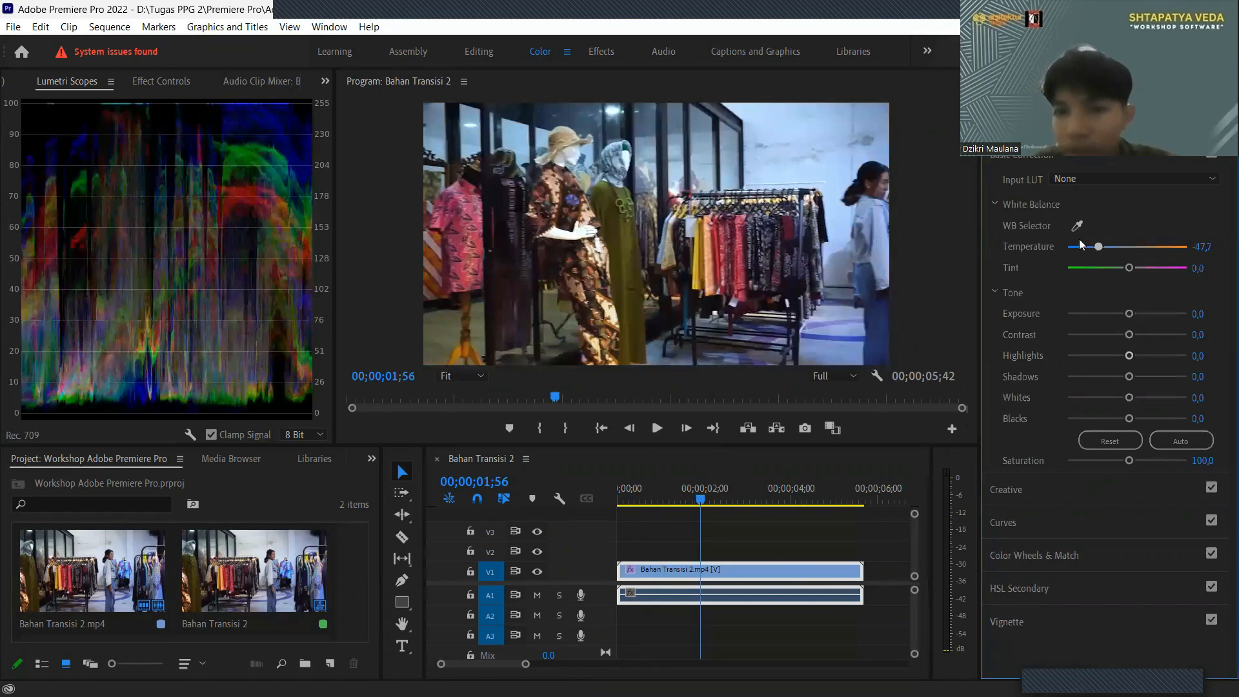
left_click_drag(1098, 246, 1082, 247)
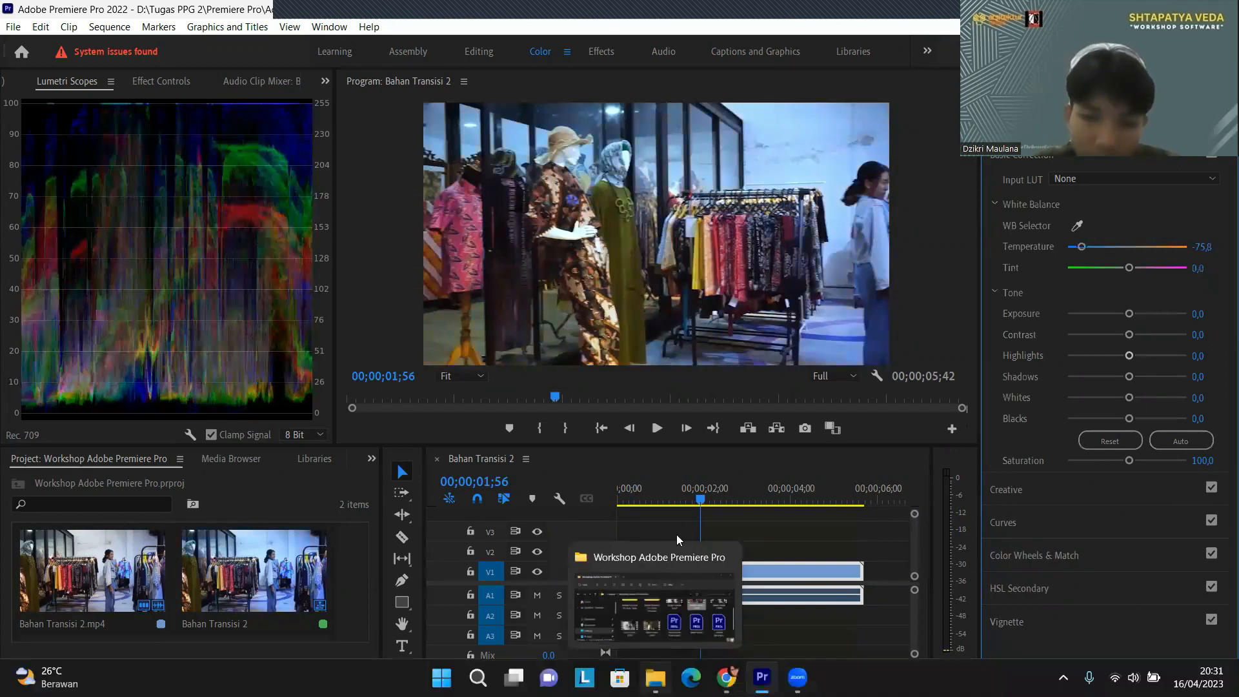
- Add Bahan Video 3.MP4 from the Workshop Adobe Premiere Pro folder to V1, directly after the Bahan Transisi 2 clip
left_click(729, 516)
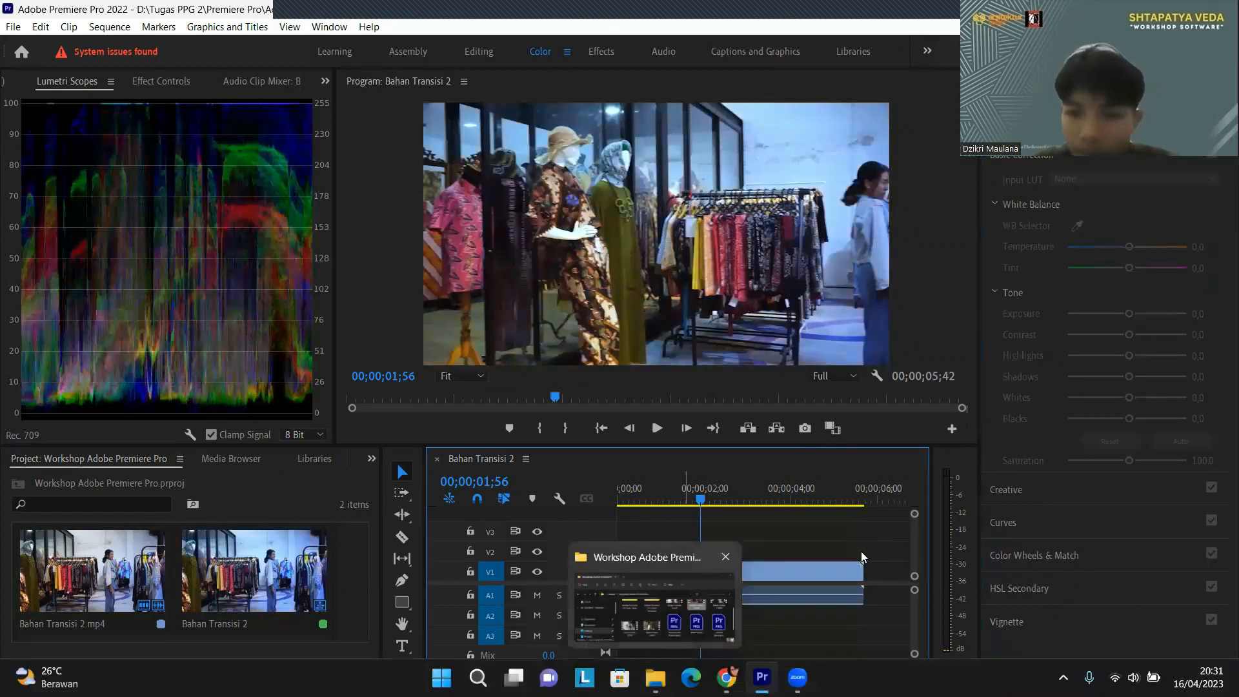
left_click_drag(819, 431, 905, 479)
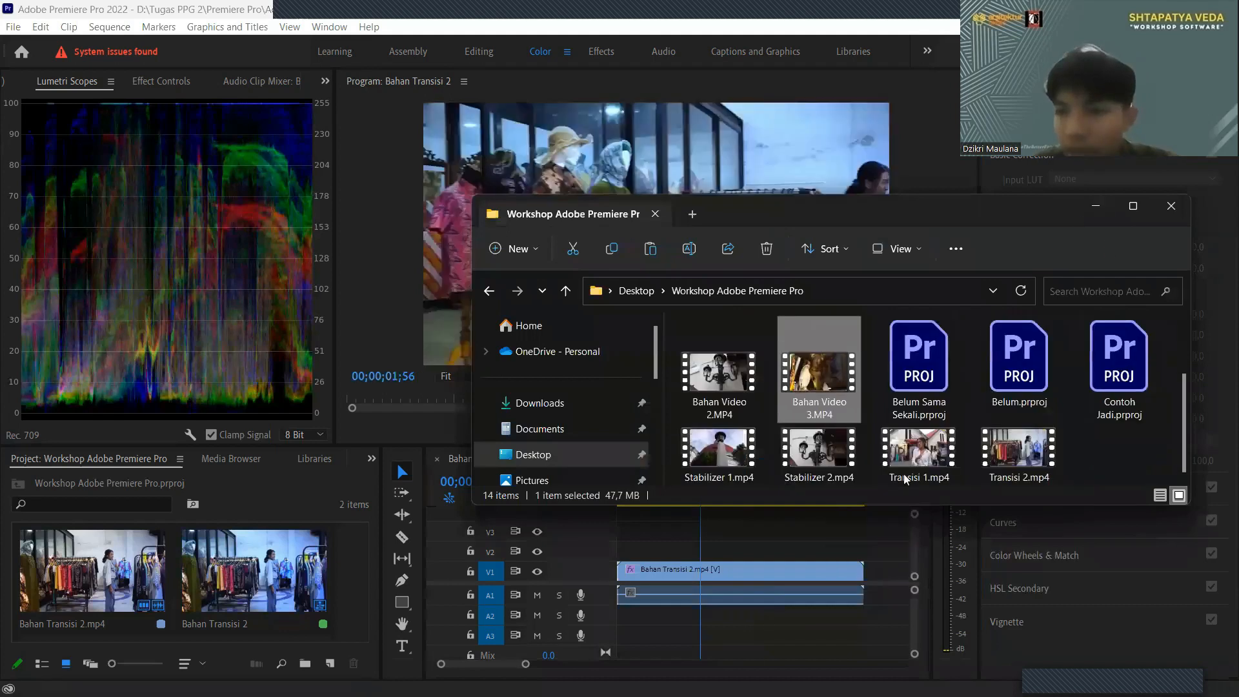
key("alt+Tab")
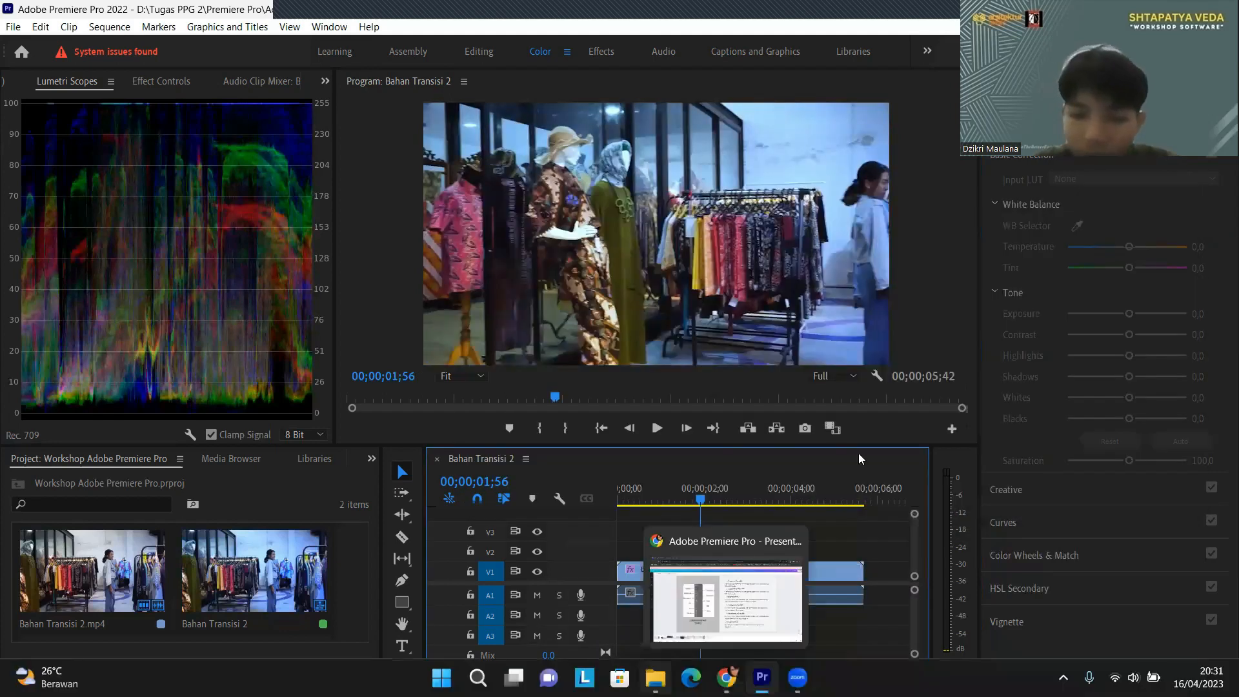
left_click_drag(818, 373, 867, 564)
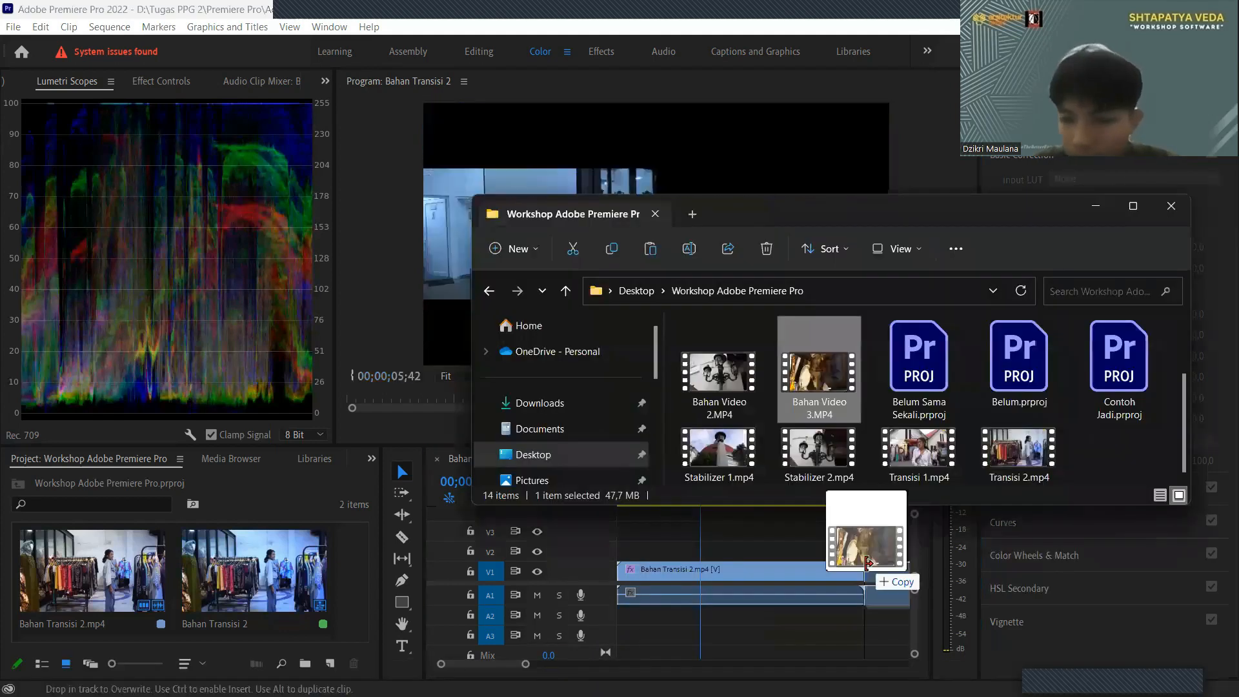
left_click(1104, 206)
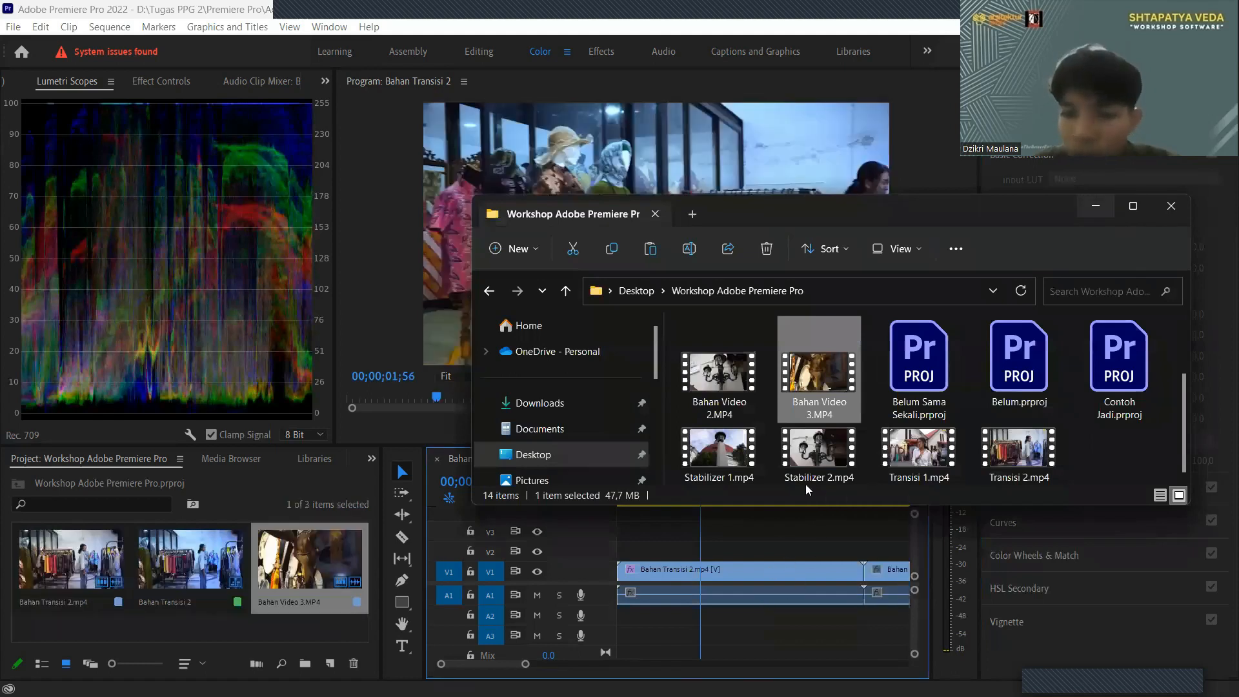
- Scrub and play across the cut between Bahan Transisi 2.mp4 and Bahan Video 3.MP4 to compare their color
scroll(786, 492, "down", 3)
mouse_move(802, 491)
left_mouse_down()
mouse_move(713, 477)
mouse_move(798, 490)
left_mouse_up()
left_click(664, 479)
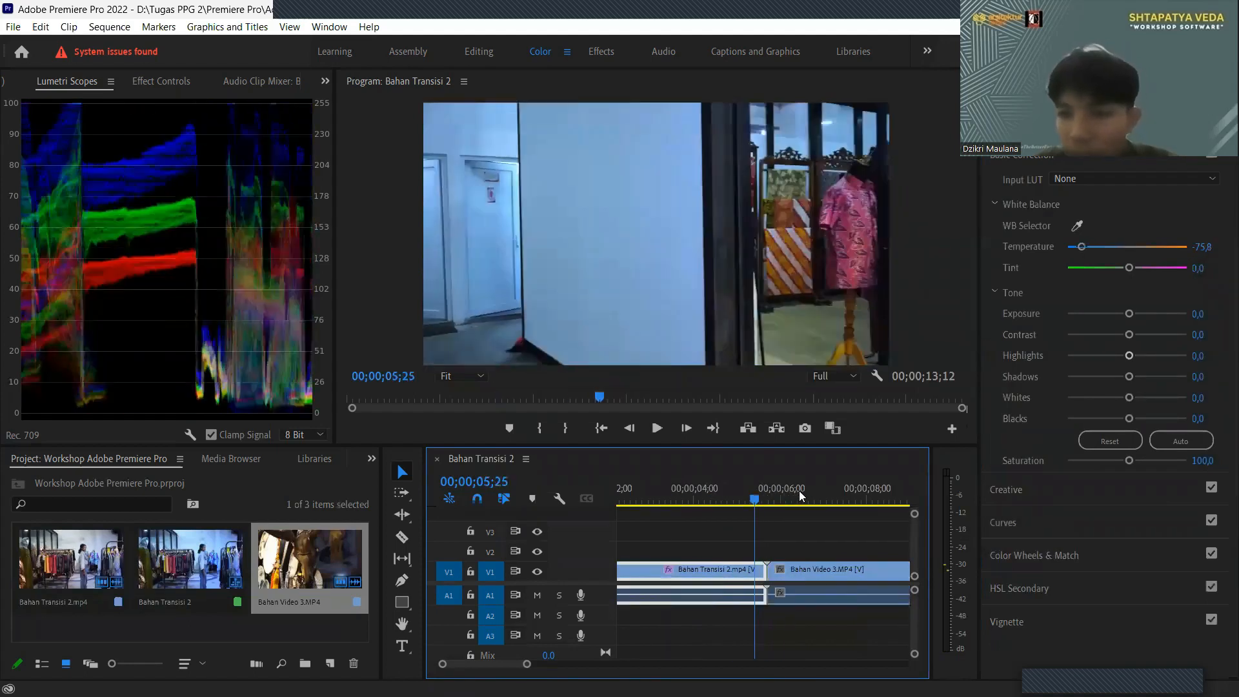
left_click(726, 500)
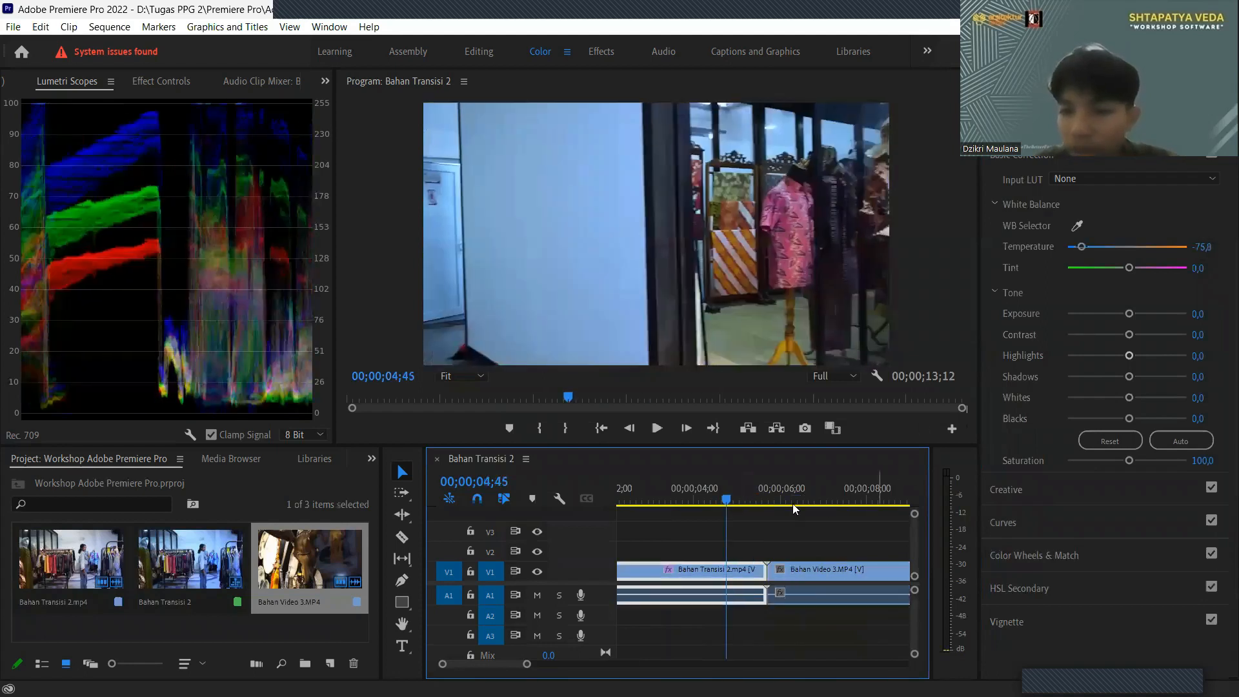
left_click(791, 498)
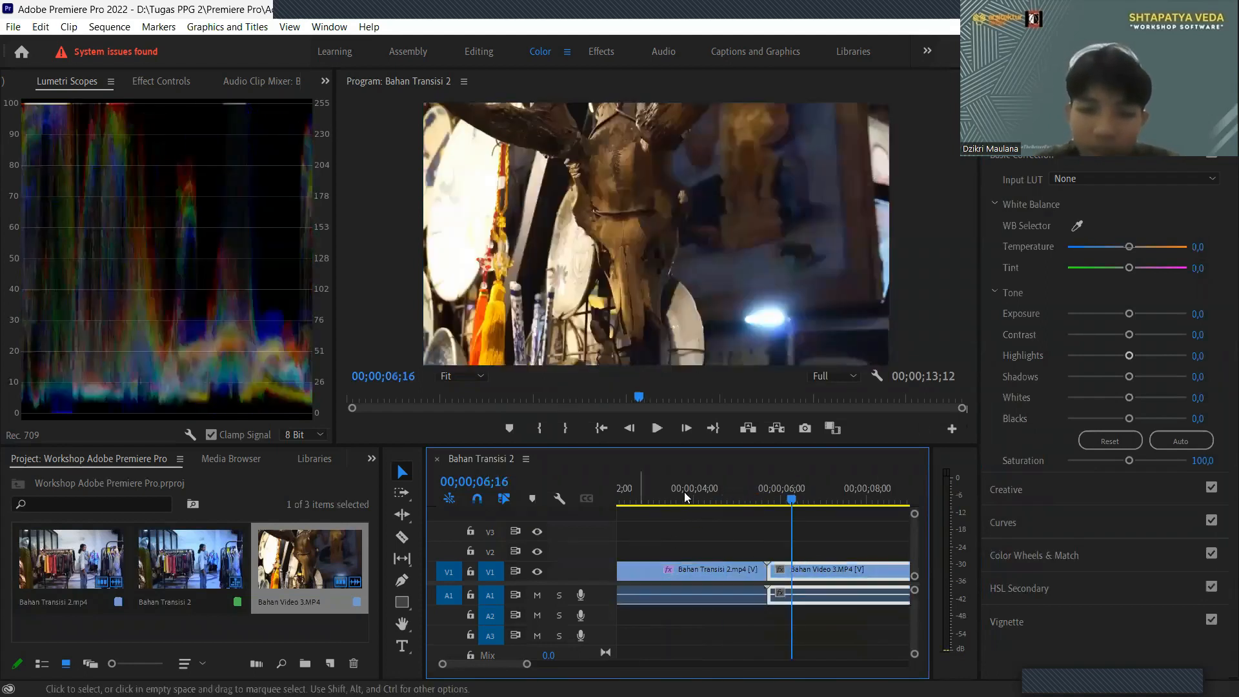
left_click(697, 494)
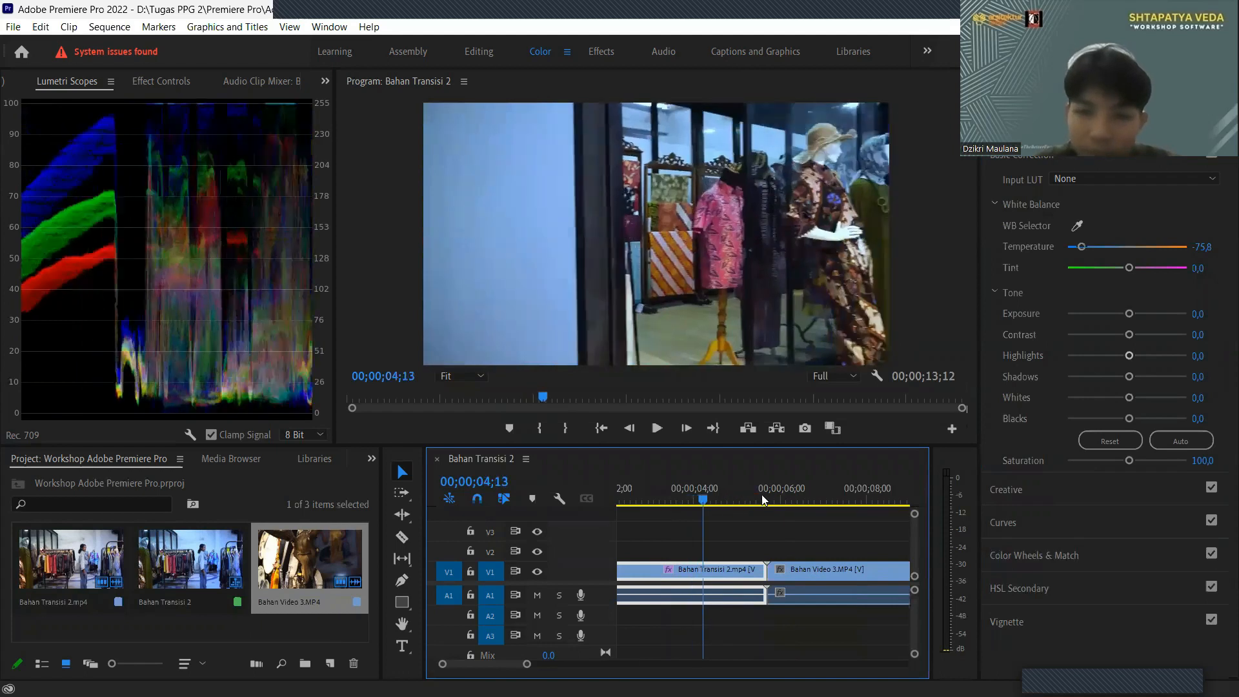
key("space")
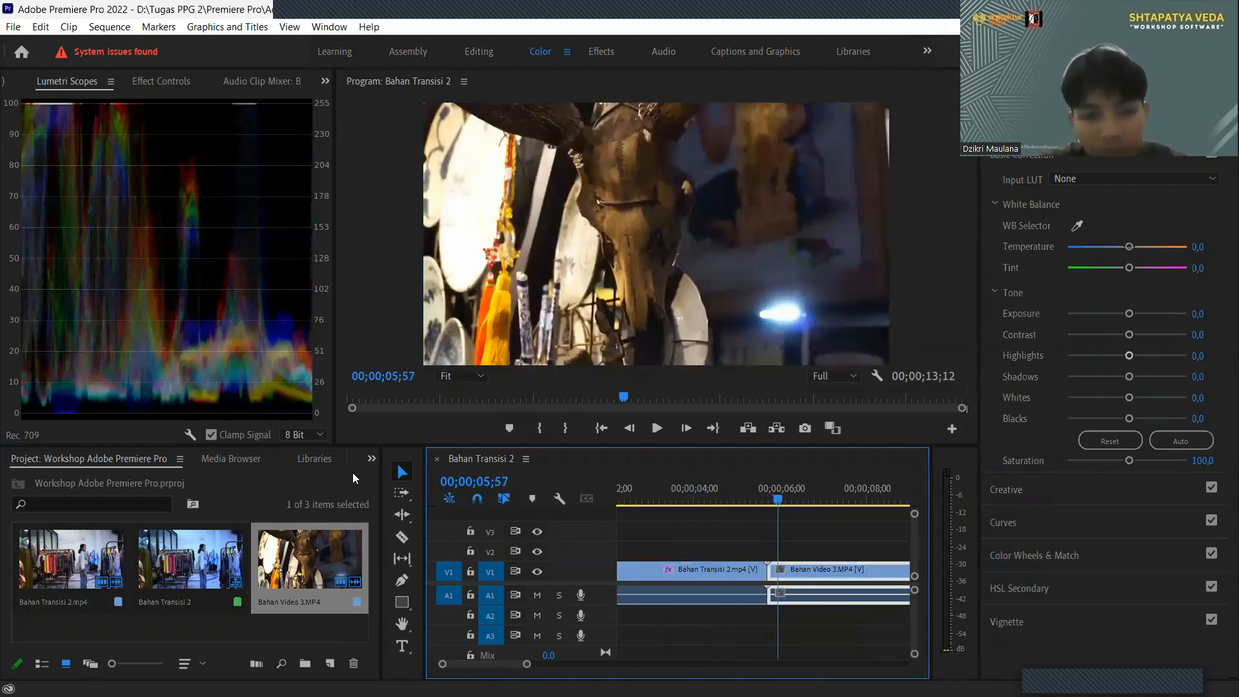
- Check Effect Controls and the Audio Clip Mixer in the Editing workspace, and show the project items in the Assembly workspace
key("alt+shift+3")
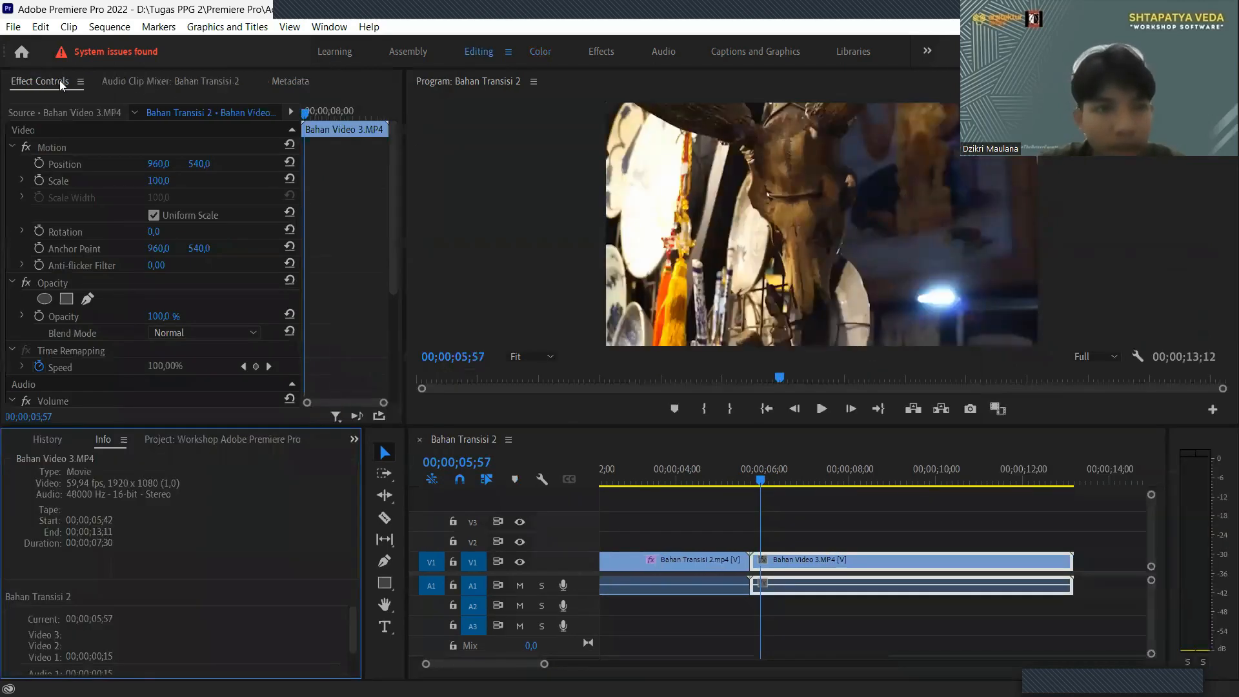
left_click(161, 83)
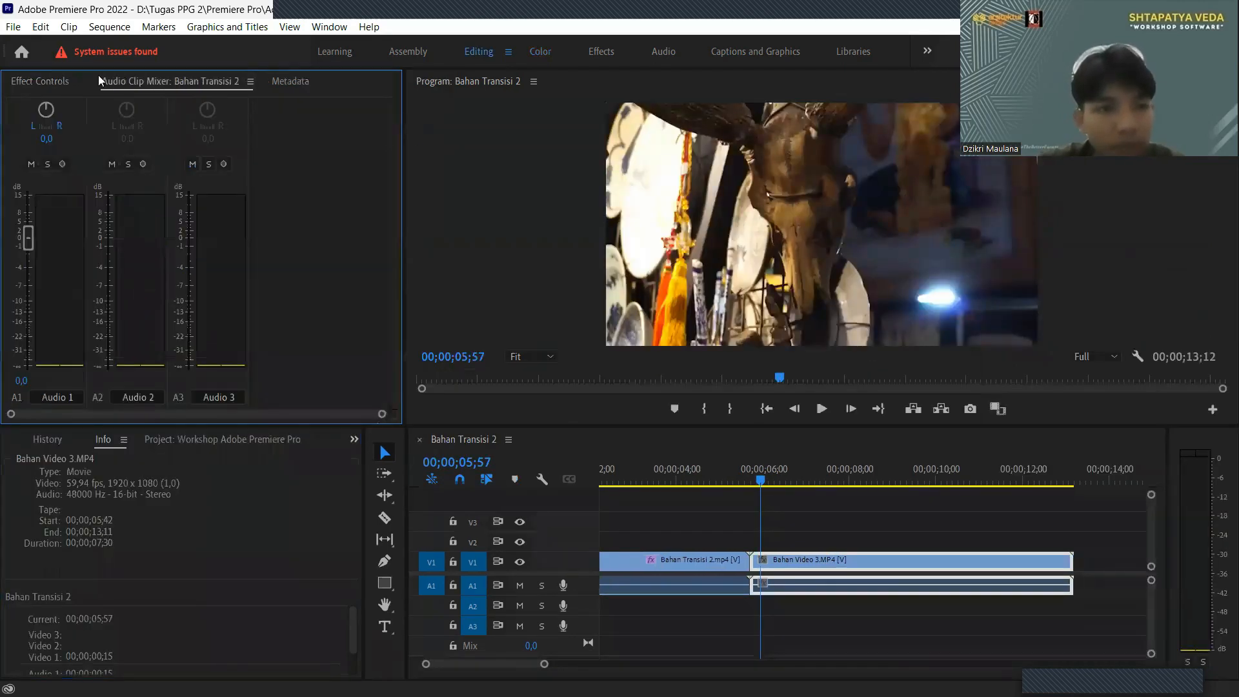
left_click(42, 81)
left_click(407, 51)
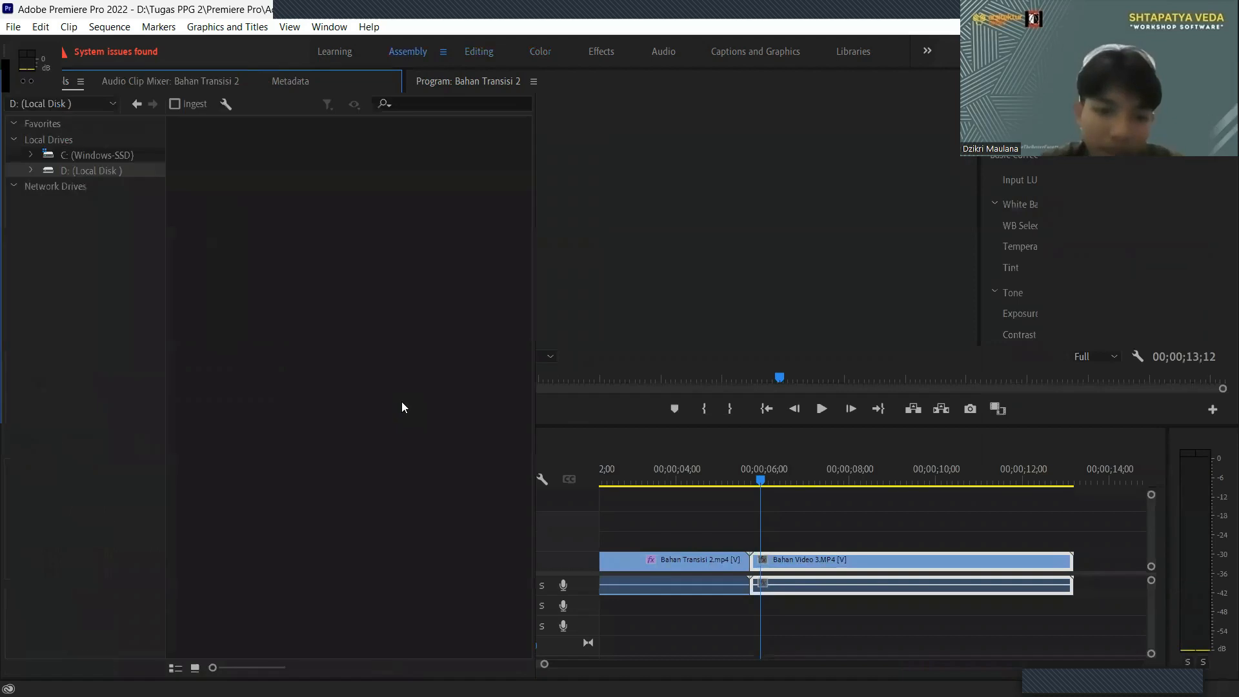
left_click(463, 668)
left_click(50, 81)
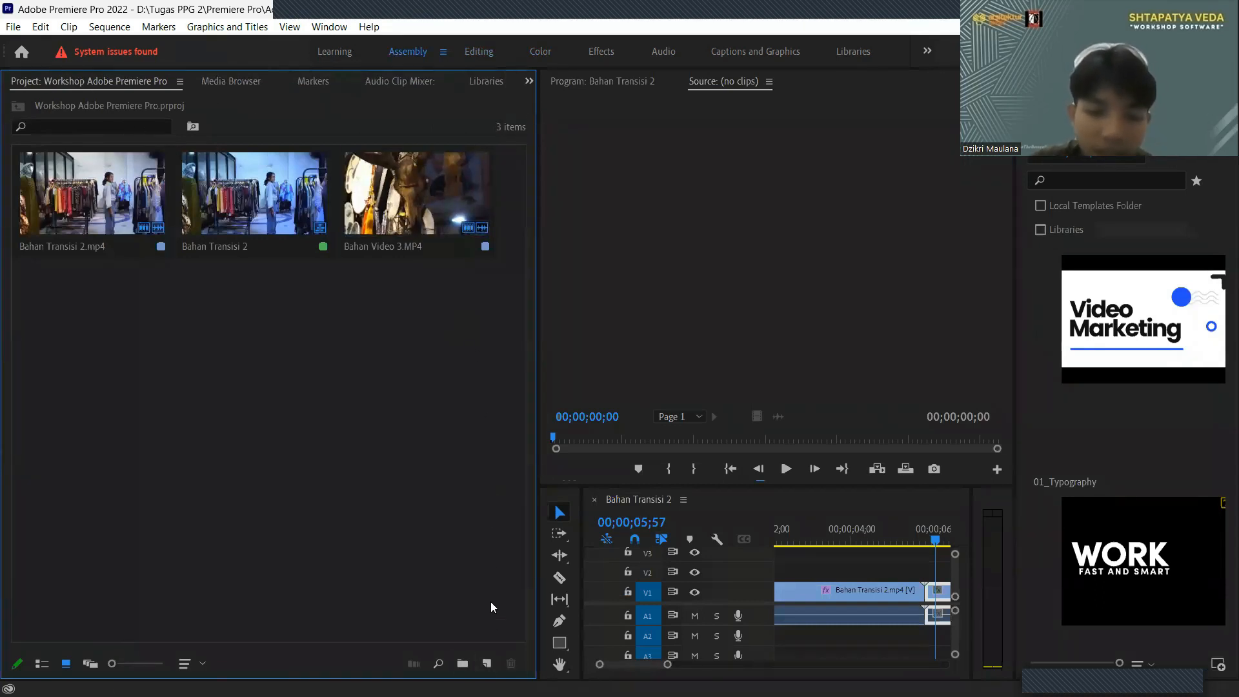
- Create an adjustment layer at 1920 x 1080, 59,94 fps Drop-Frame, with Square Pixels (1.0)
left_click(487, 667)
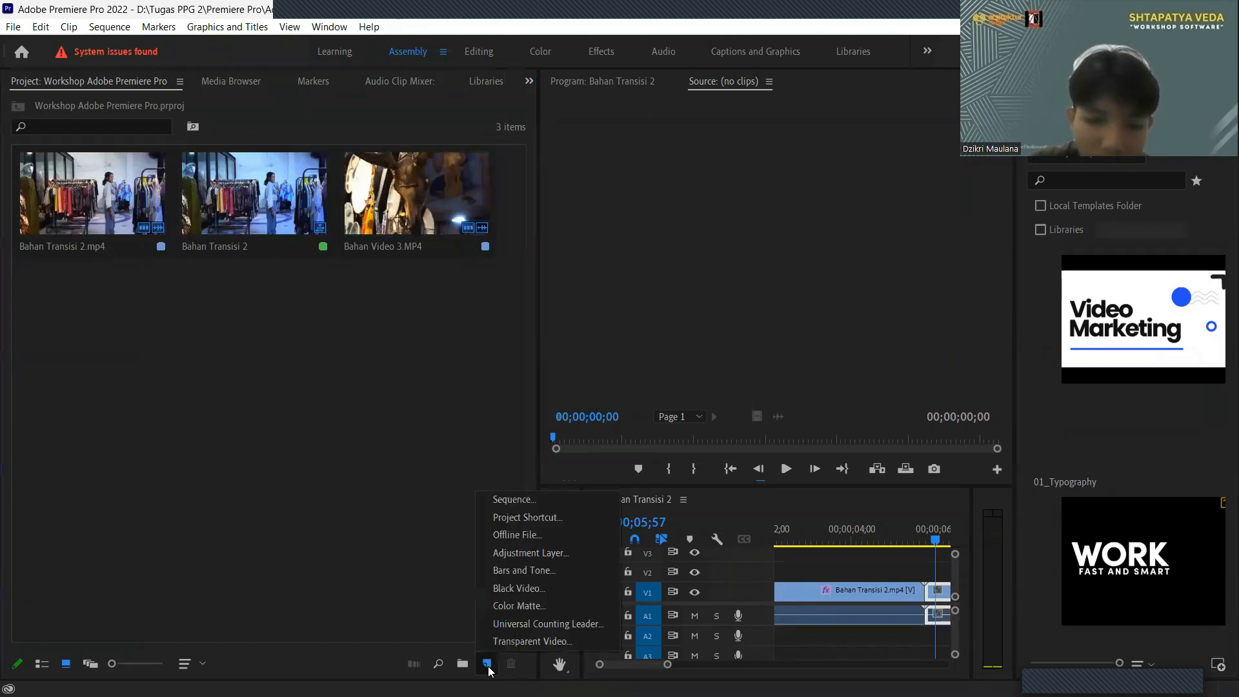
left_click(528, 553)
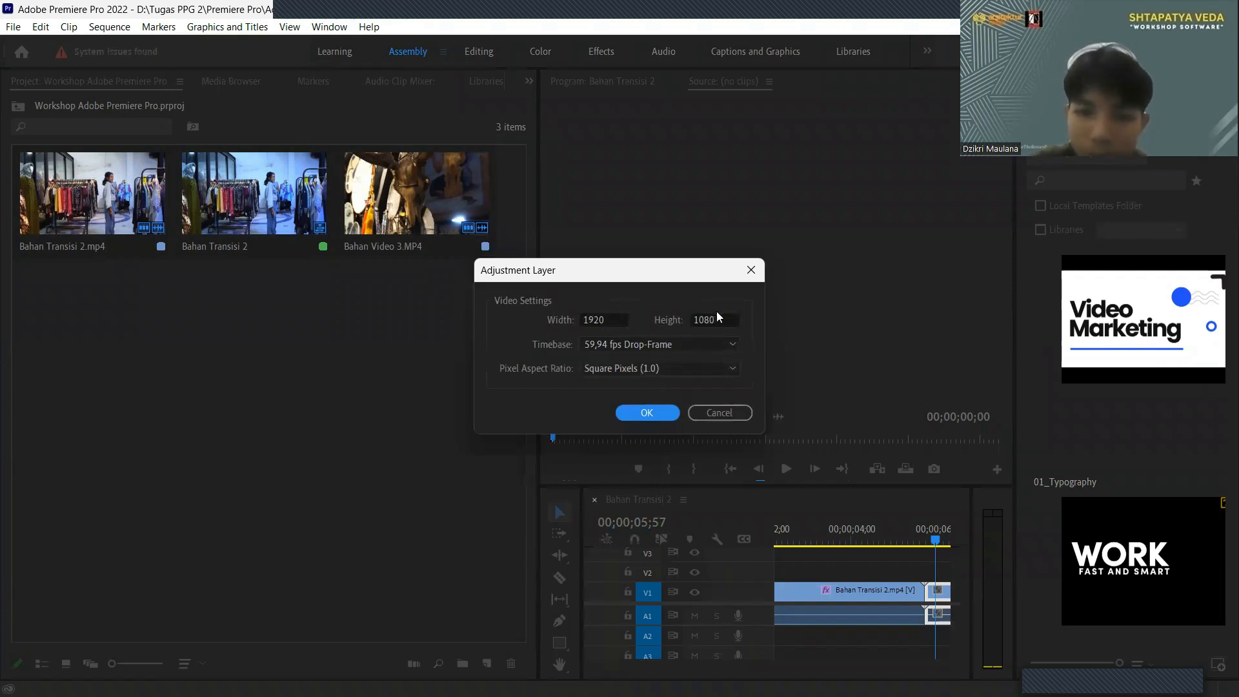
left_click(652, 411)
- Widen the timeline area and place the Adjustment Layer on V2 at the start of the Bahan Transisi 2 sequence
left_click_drag(492, 467, 374, 481)
left_click_drag(581, 553, 398, 493)
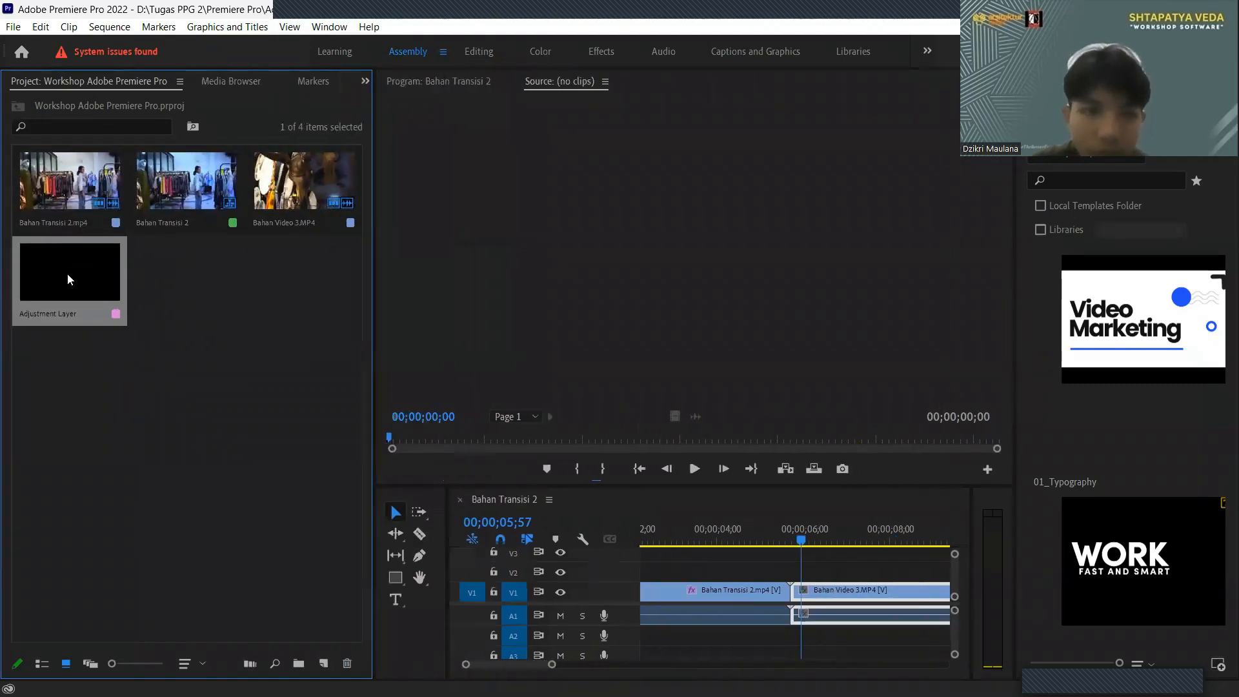
left_click_drag(70, 278, 607, 571)
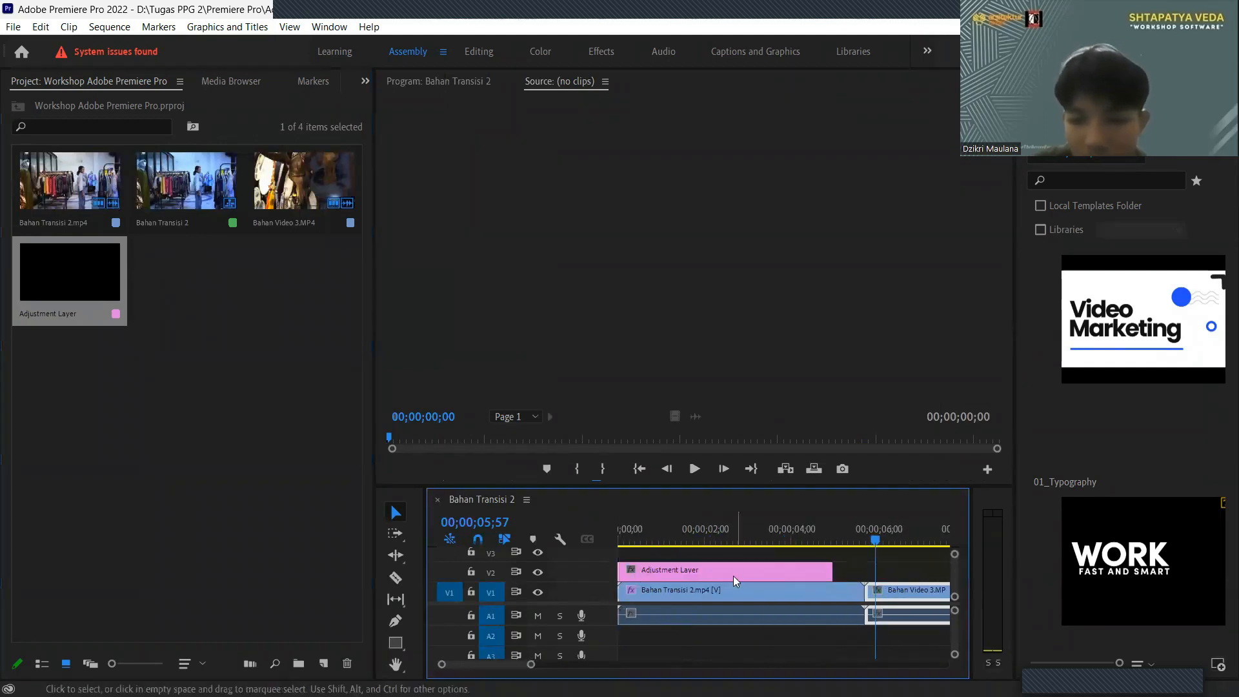
- Scrub through the Bahan Transisi 2 clip to inspect the footage beneath and beyond the adjustment layer
left_click(763, 590)
left_click(849, 540)
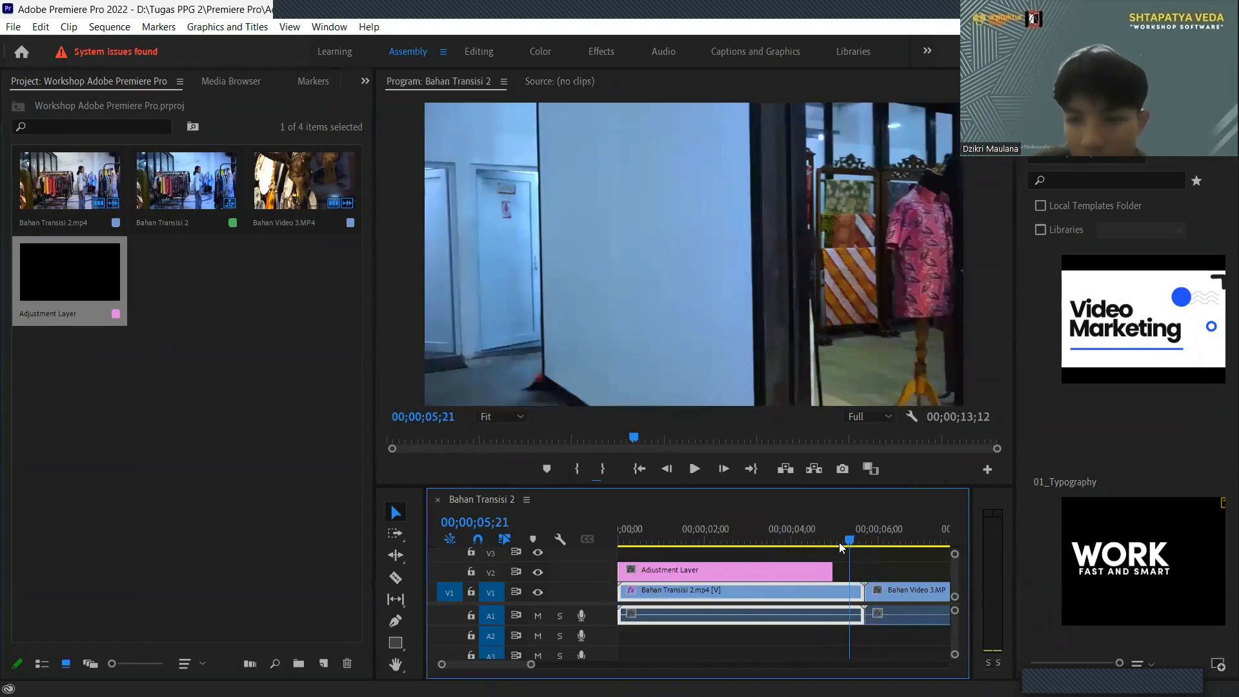
left_click_drag(839, 545, 826, 573)
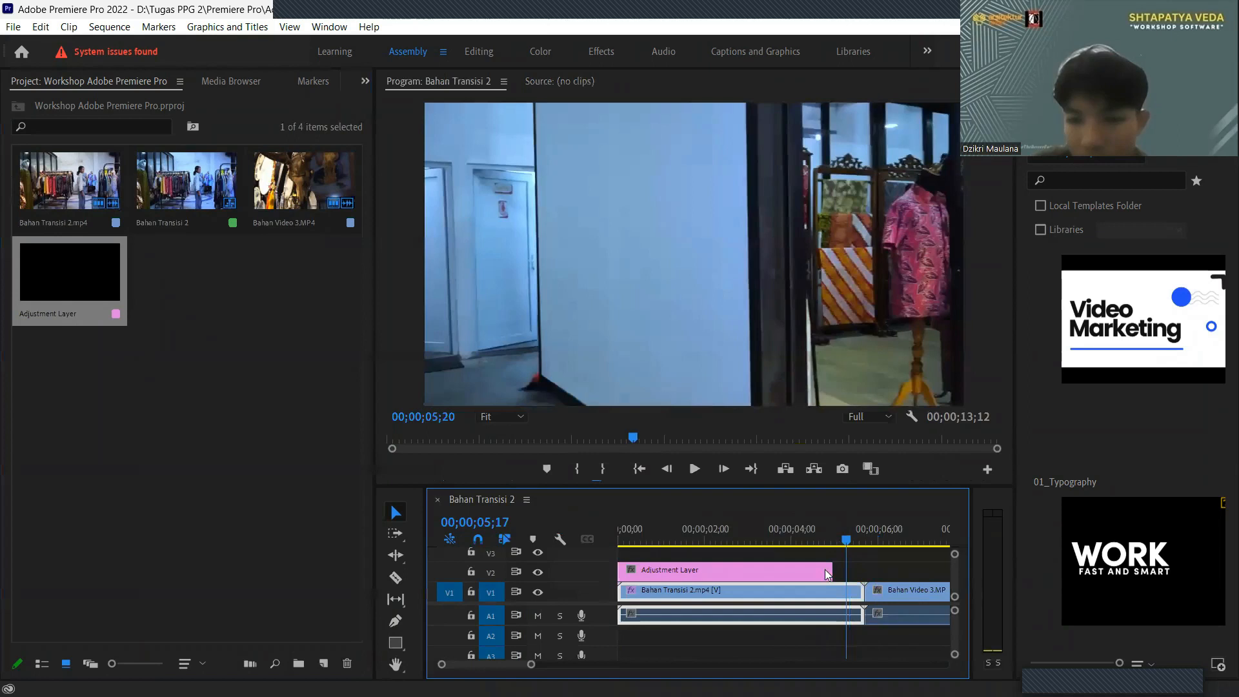
key("Left")
key("Left")
key("Left")
key("Left")
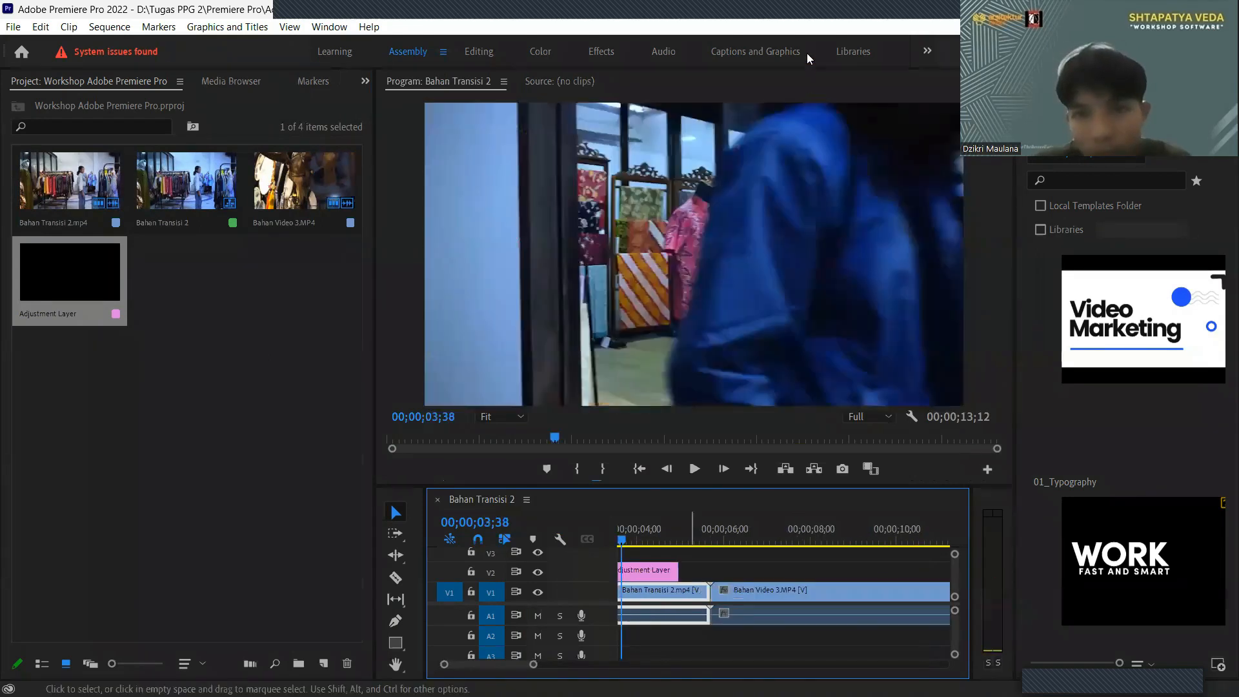
scroll(776, 573, "down", 2)
scroll(722, 558, "up", 2)
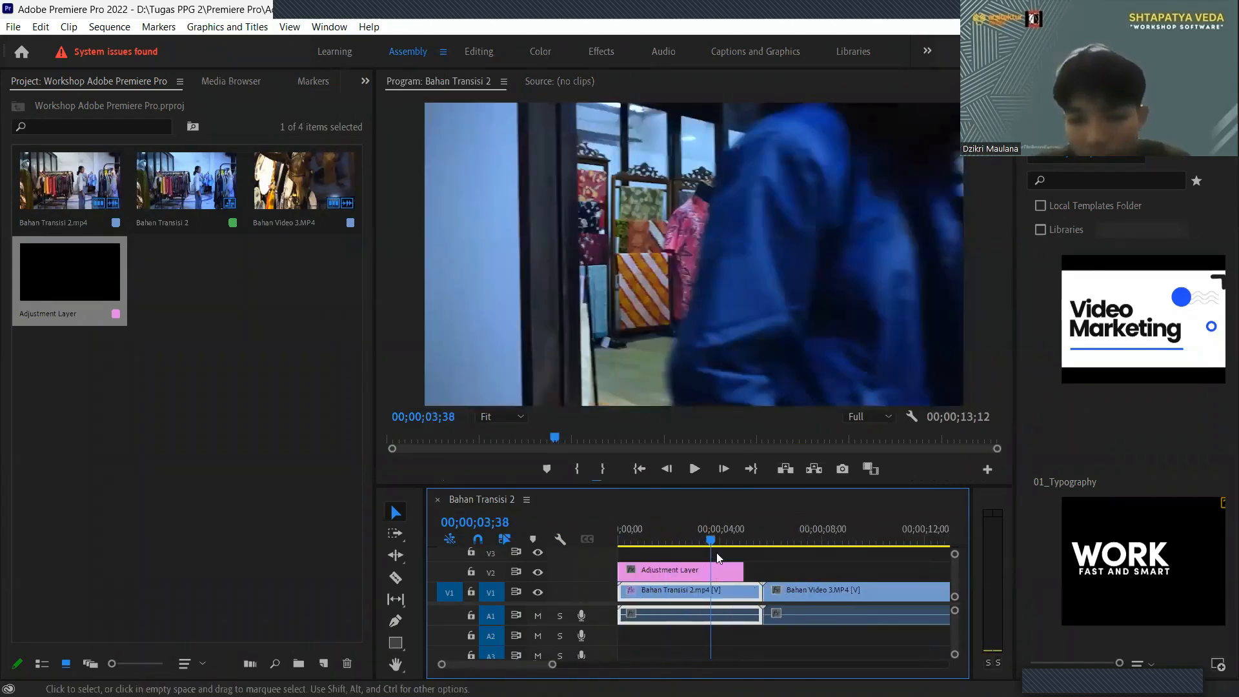
- Extend the adjustment layer on V2 to the end of Bahan Video 3.MP4 and move the playhead to 00;00;11;55
right_click(723, 584)
key("Escape")
left_click_drag(741, 569, 871, 569)
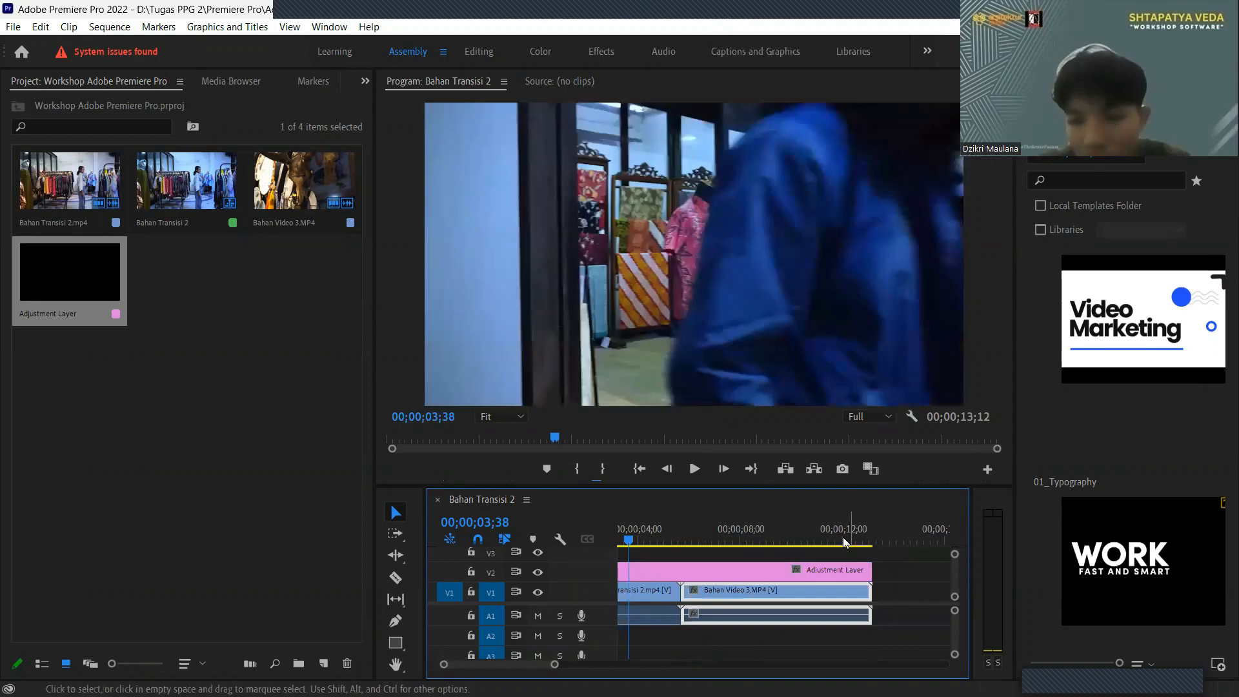
left_click(840, 537)
scroll(801, 574, "up", 2)
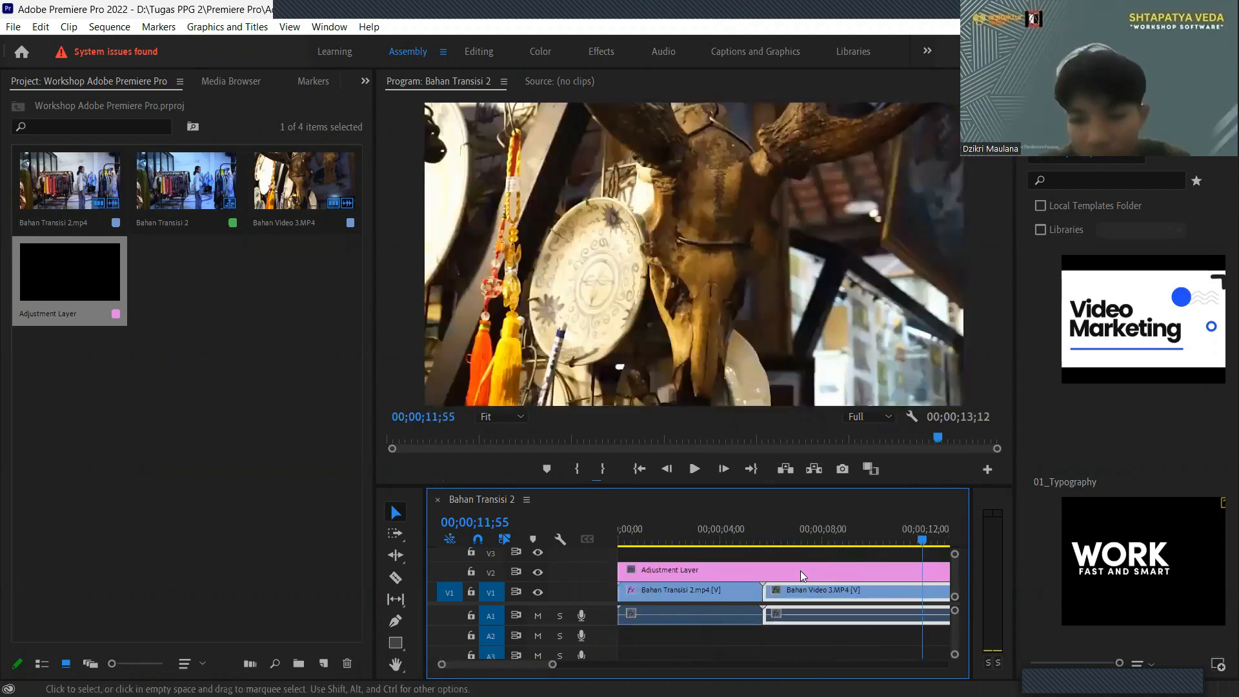
- Paste only the Lumetri Color effect onto the adjustment layer, with Motion excluded, and preview it over Bahan Video 3.MP4
left_click(724, 571)
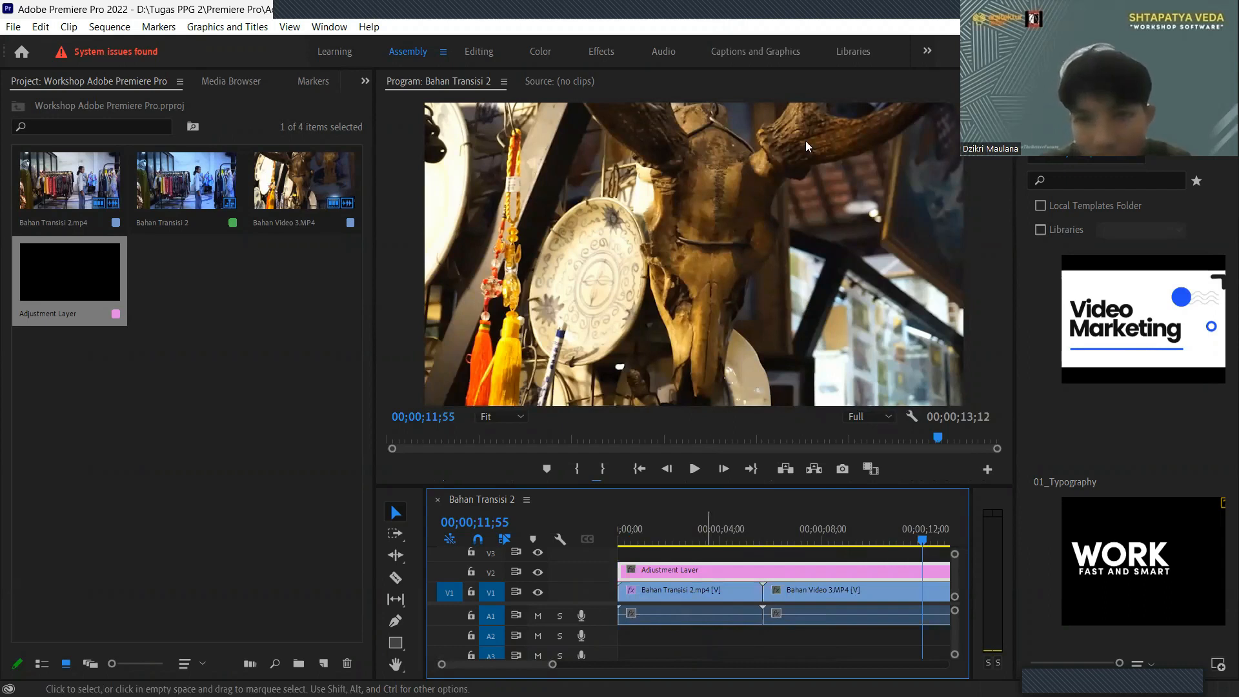
right_click(725, 571)
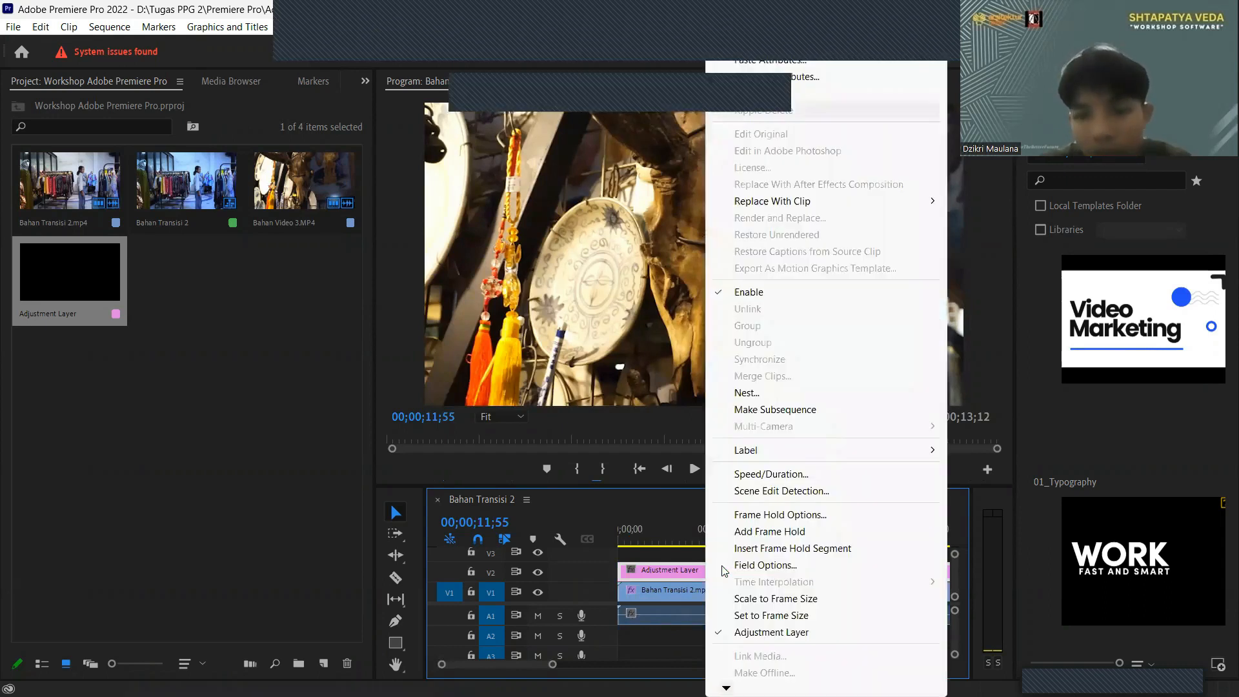
left_click(804, 80)
right_click(725, 571)
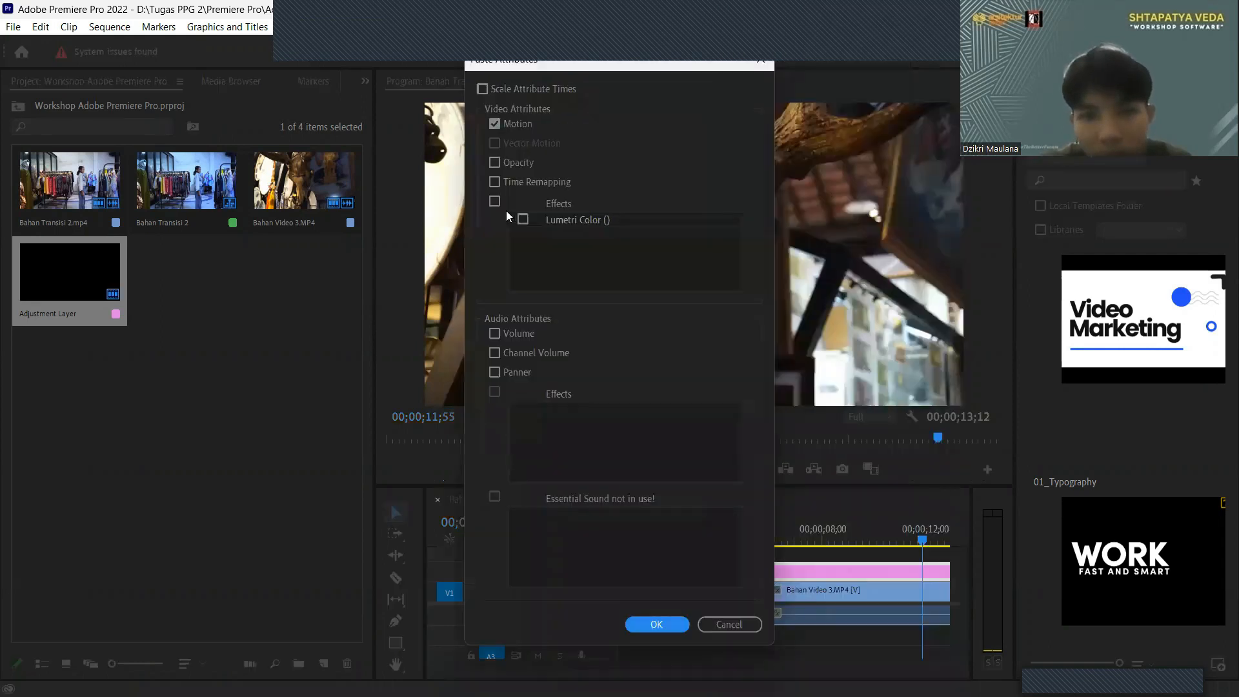
left_click(523, 220)
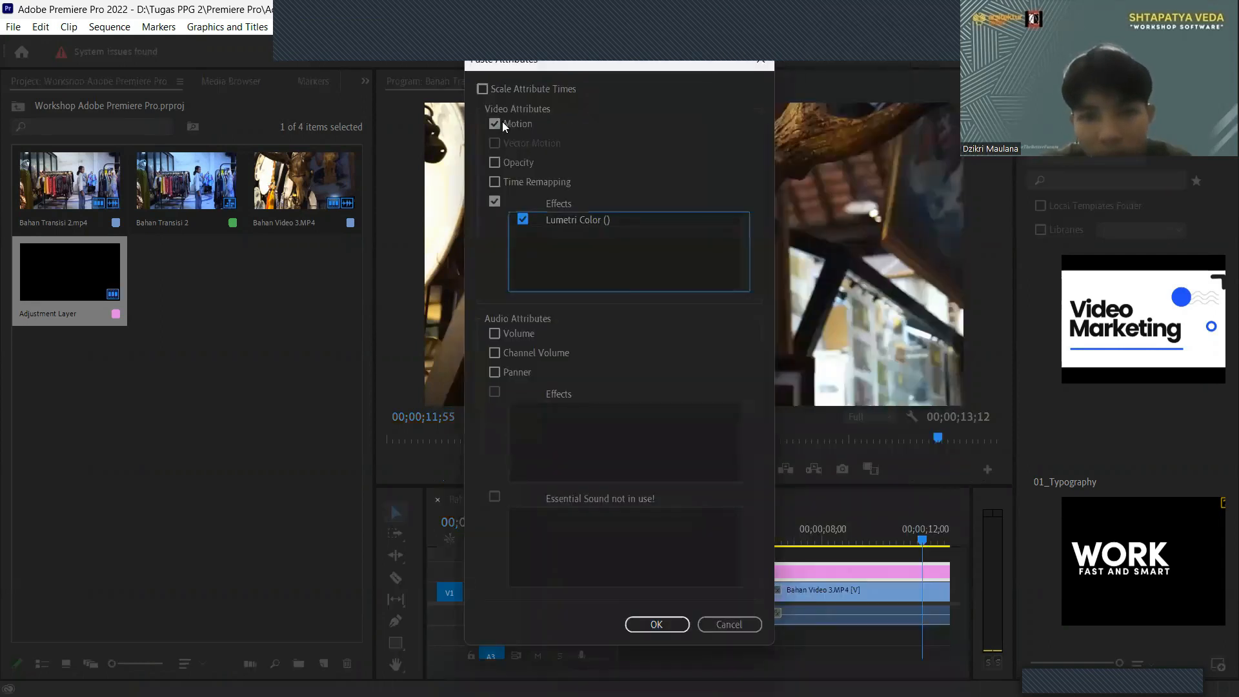
left_click(521, 123)
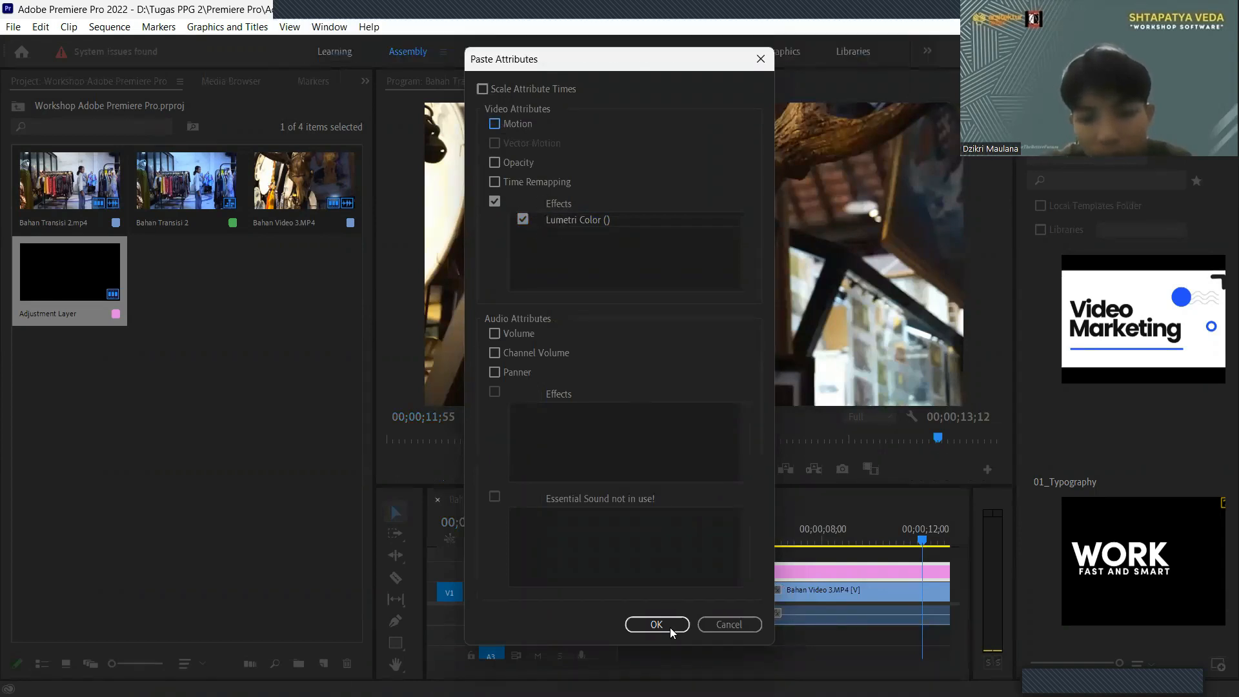
key("Return")
left_click(758, 527)
left_click(804, 539)
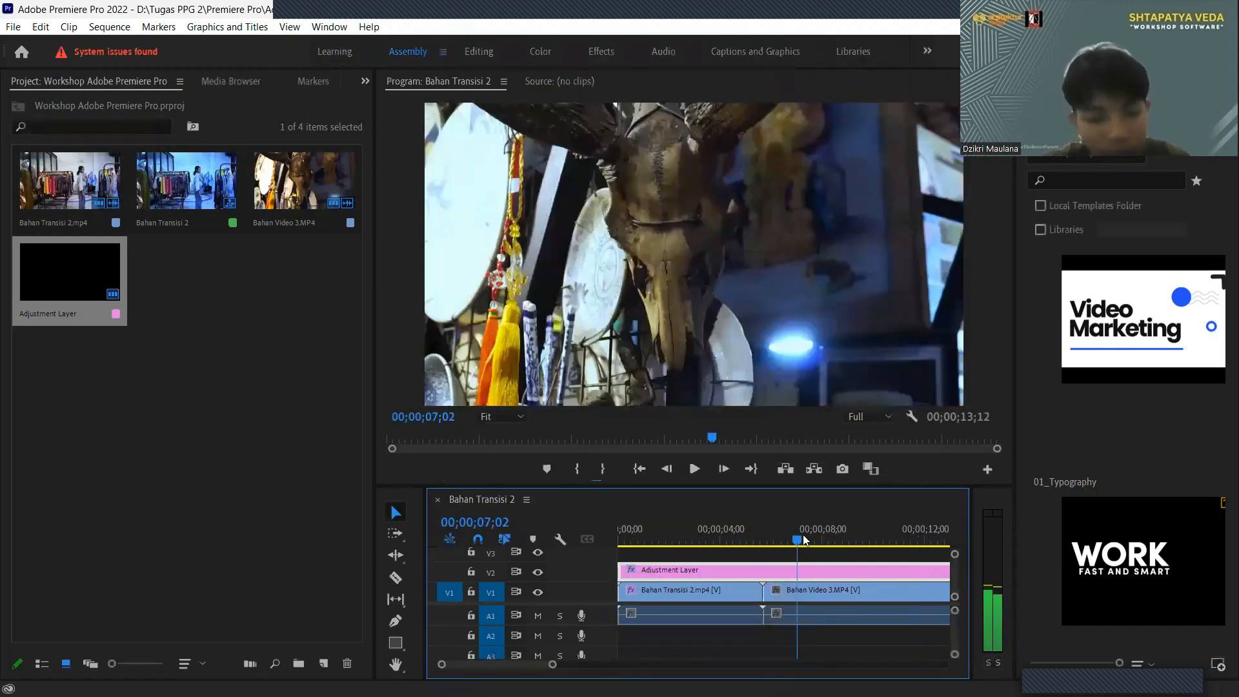
- Undo the pasted Lumetri Color effect and the adjustment layer's extension, and select the Bahan Transisi 2.mp4 clip on V1
key("ctrl+z")
key("ctrl+z")
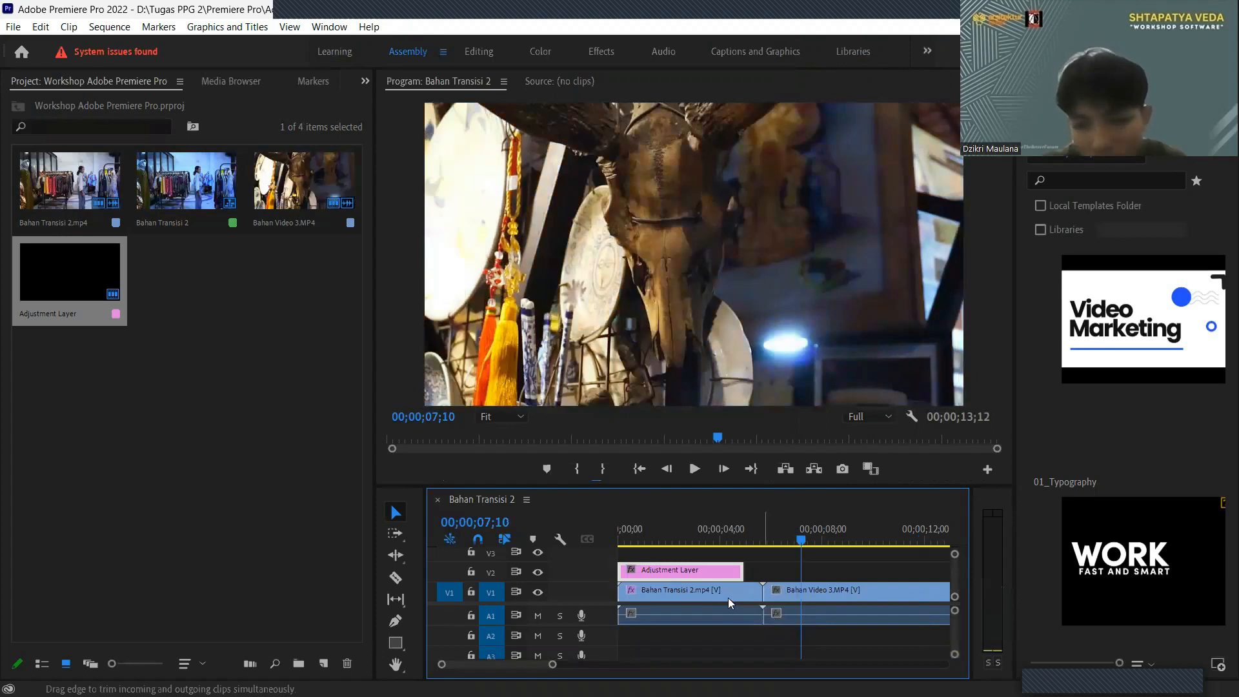
left_click(730, 599)
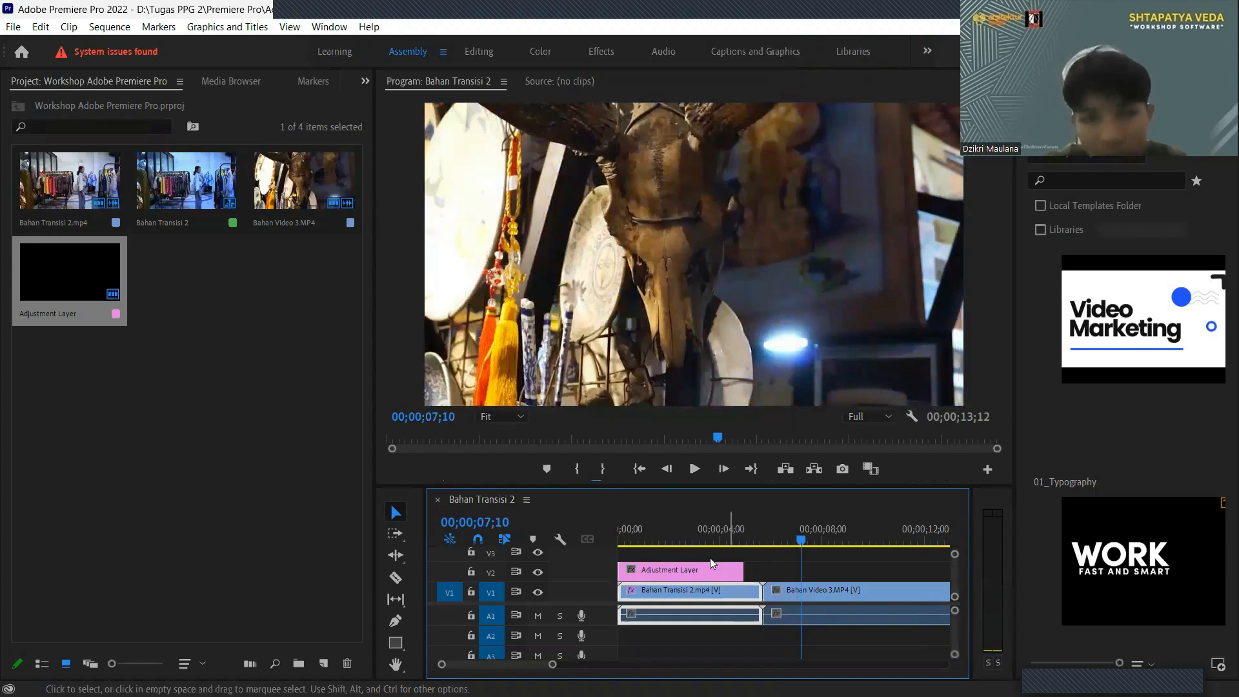
- Extend the adjustment layer on V2 across both clips to the end of Bahan Video 3.MP4
left_click(749, 536)
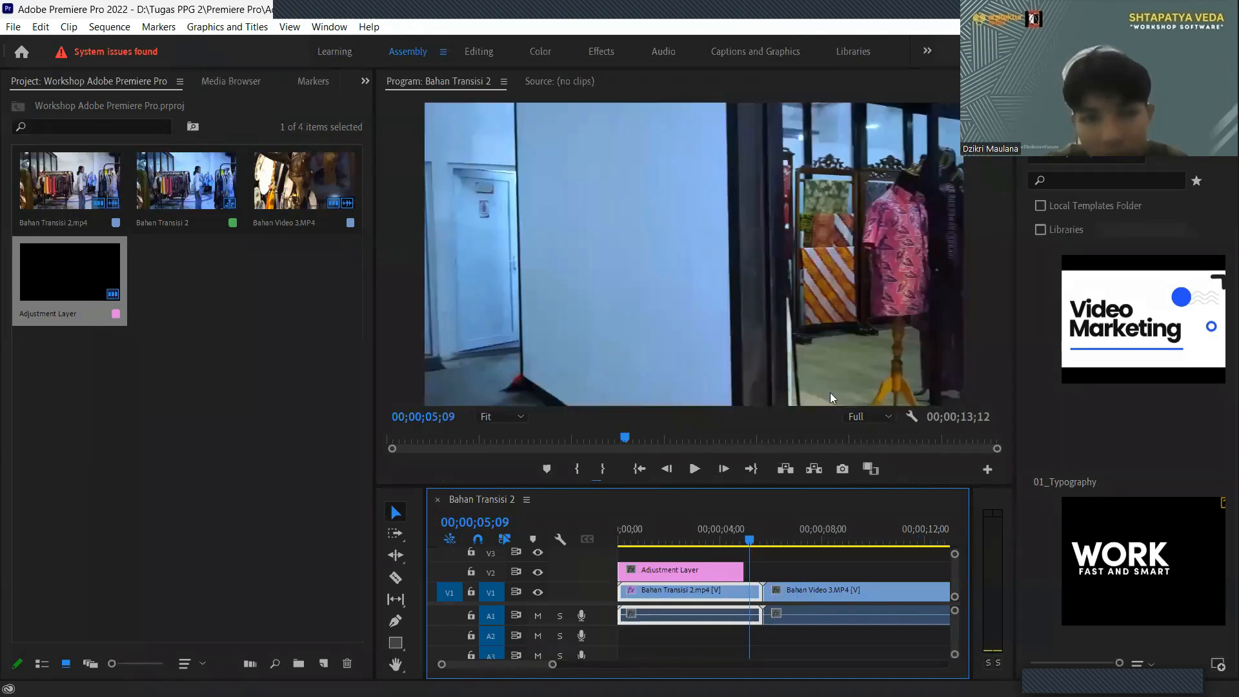
key("Right")
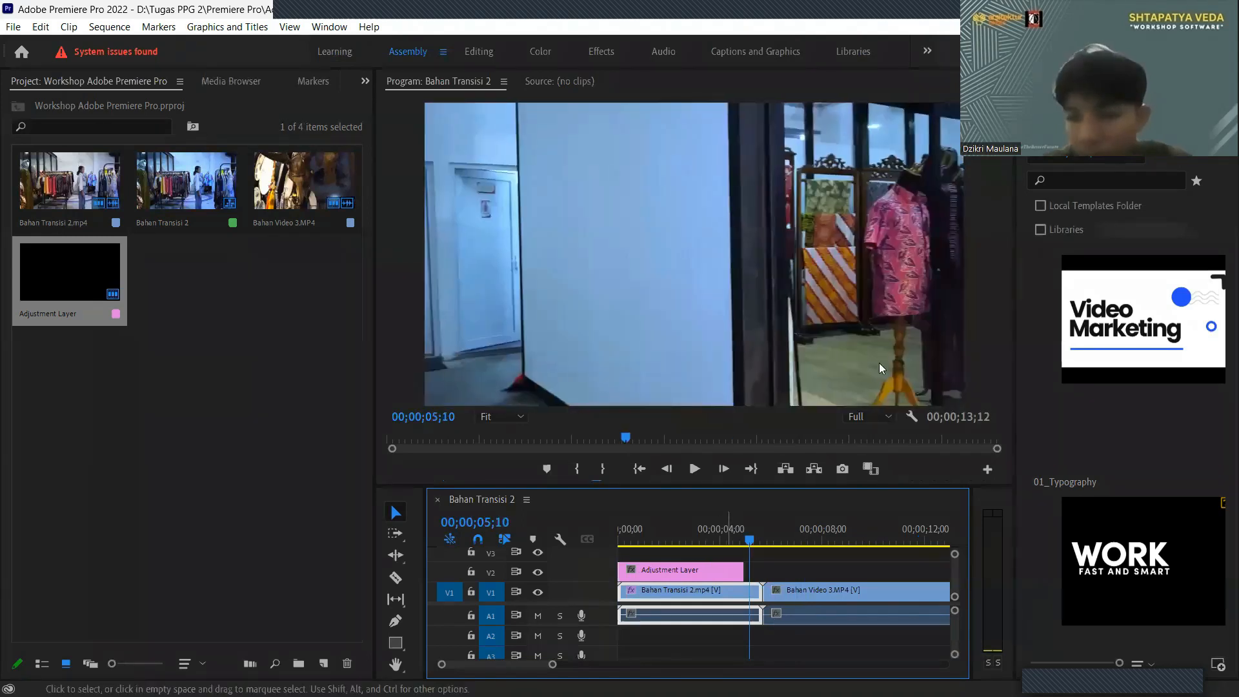
left_click_drag(742, 572, 923, 571)
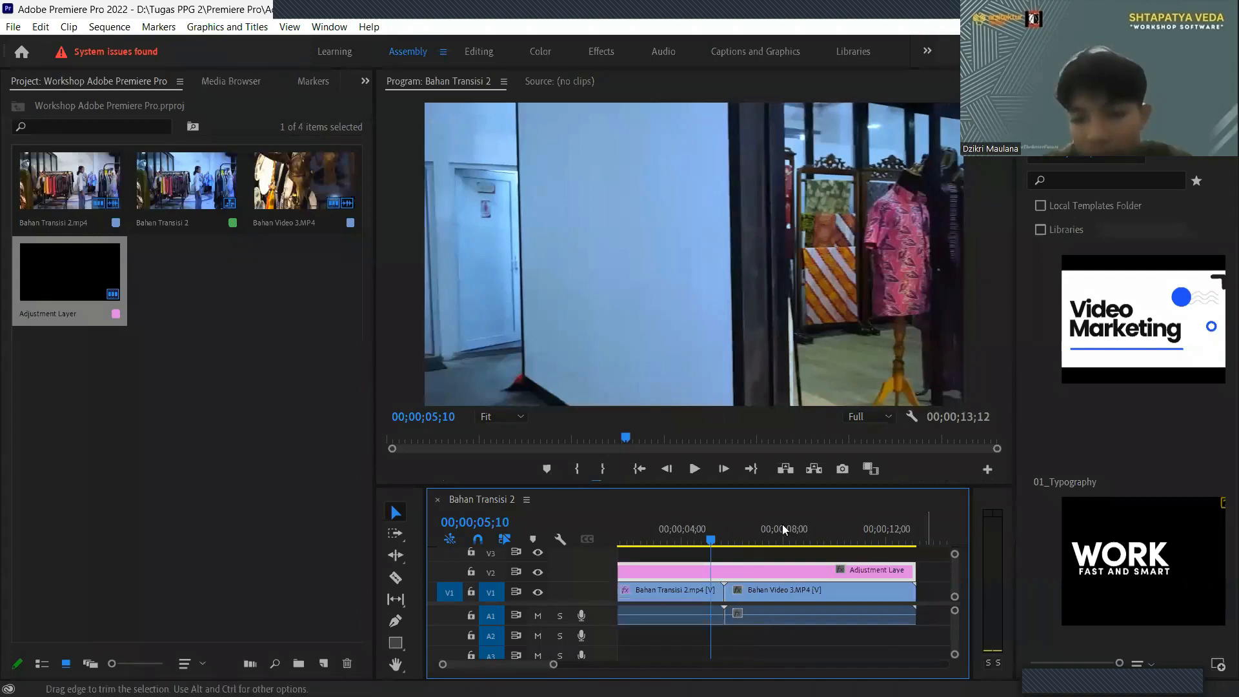
key("ctrl+z")
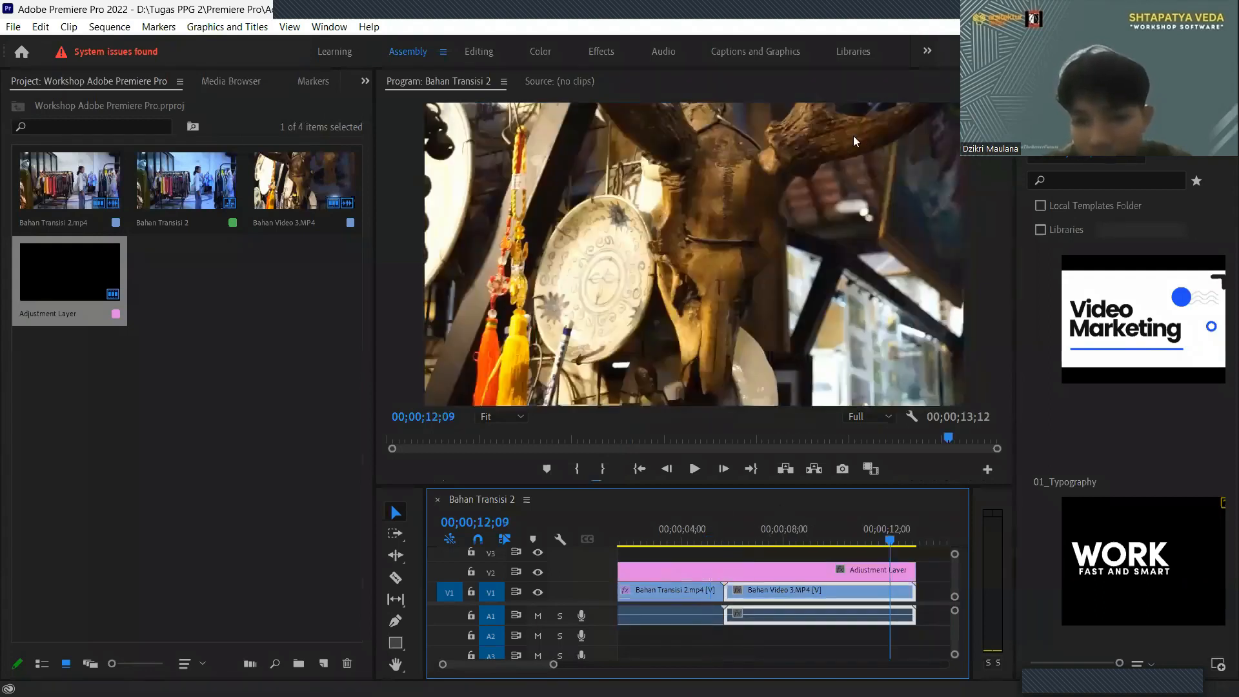
- In the Color workspace, set the adjustment layer's Lumetri temperature to -100 and tint to -61.1, and preview the grade over both clips
left_click_drag(889, 539, 712, 555)
left_click(769, 568)
left_click(540, 51)
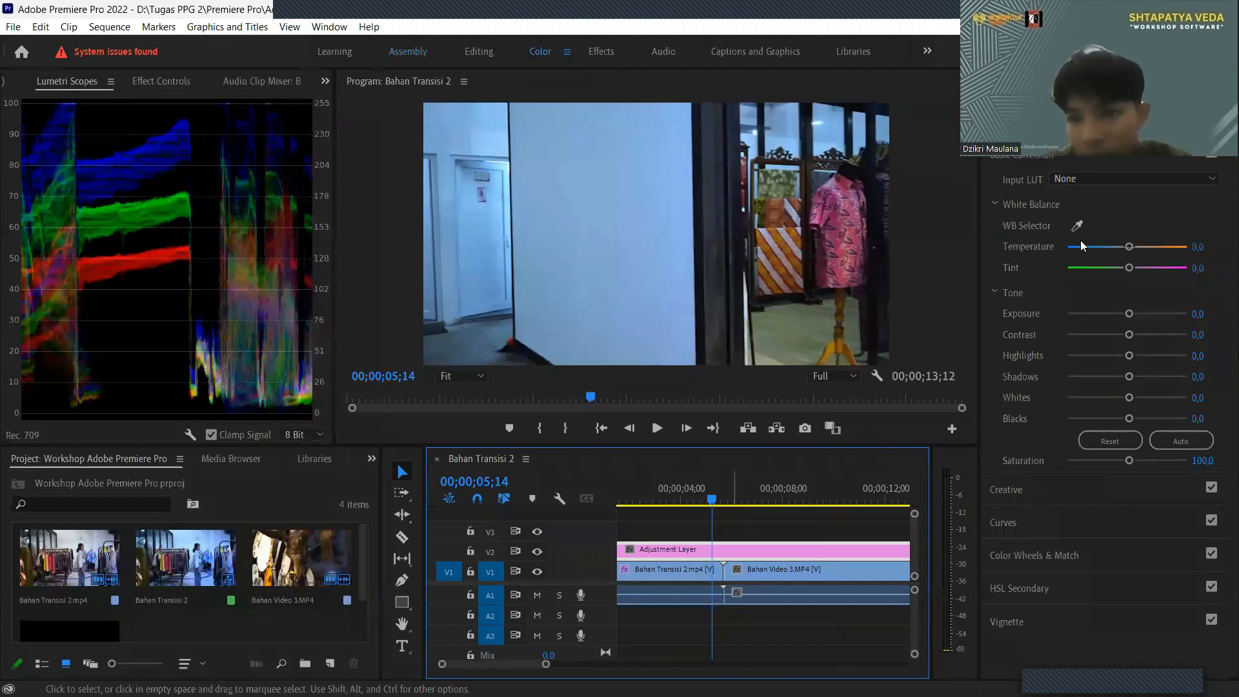
left_click_drag(1071, 243, 800, 462)
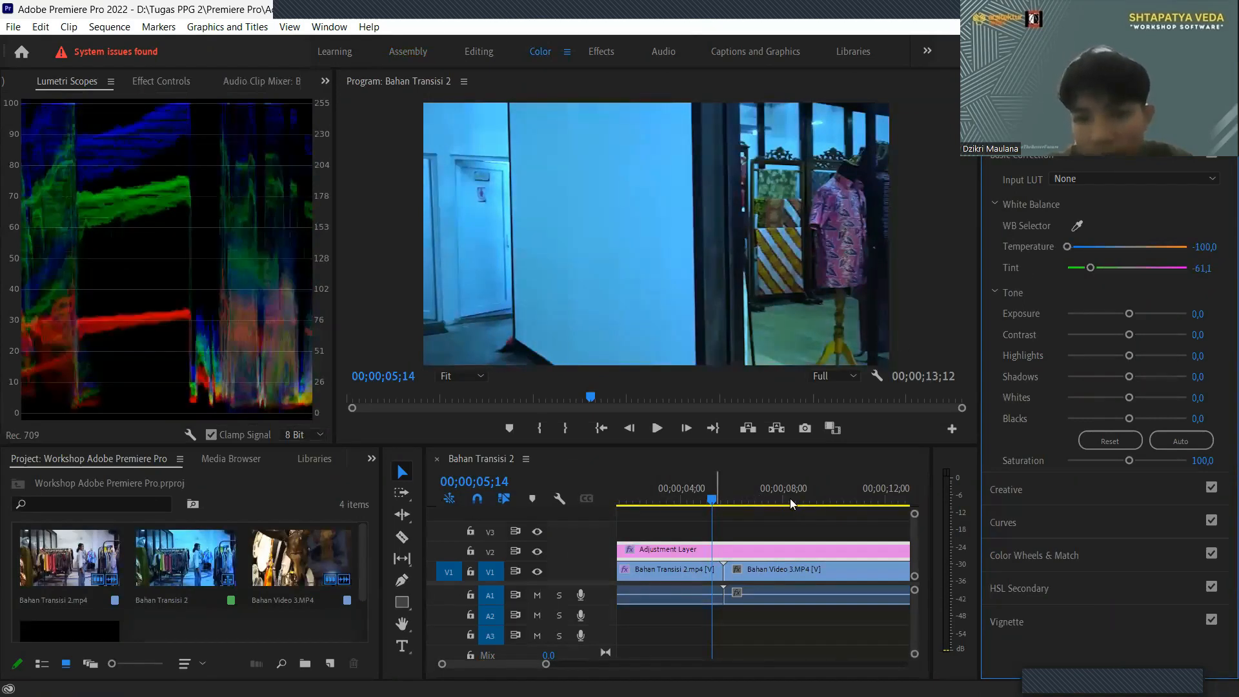
left_click(748, 504)
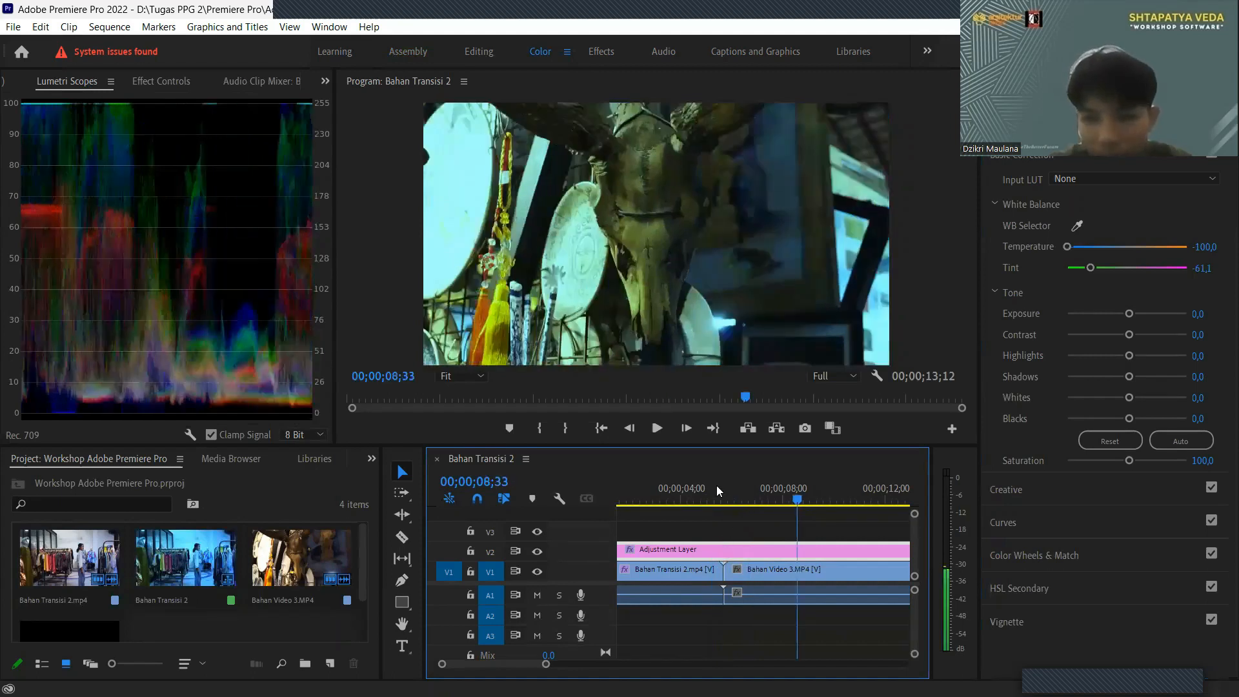
- Move the adjustment layer from V2 up to V3 and check its grade on both sides of the cut between the clips
key("ctrl+z")
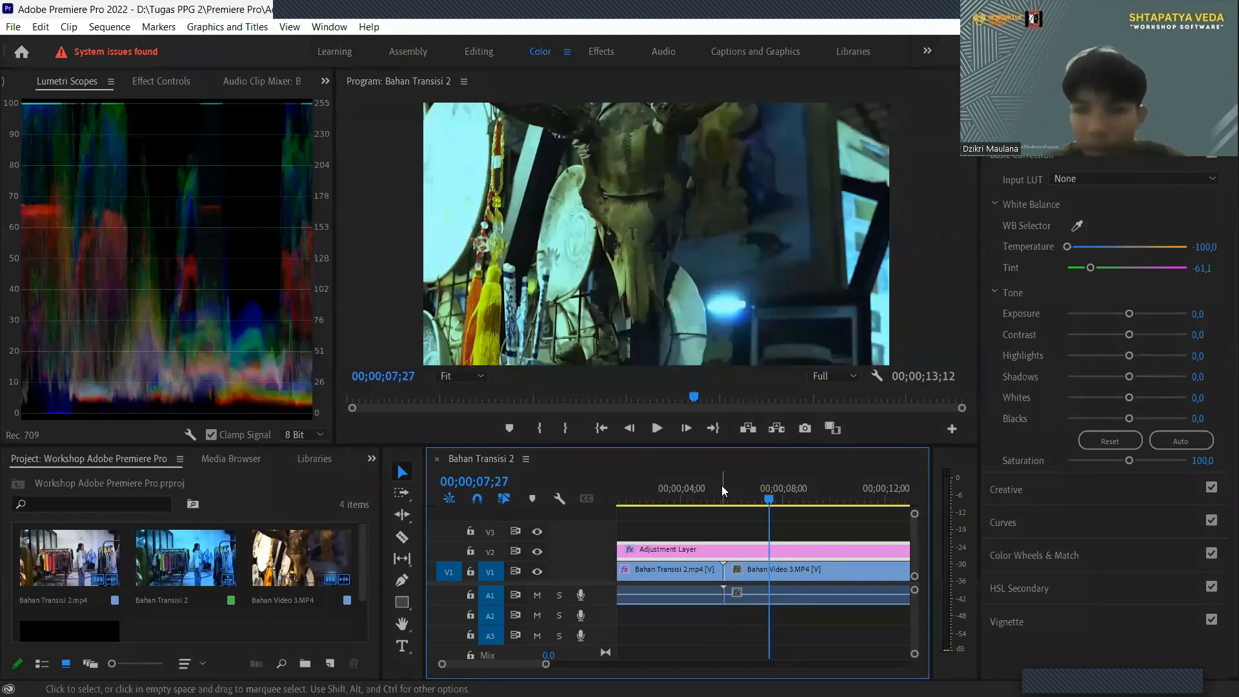
key("ctrl+z")
key("Down")
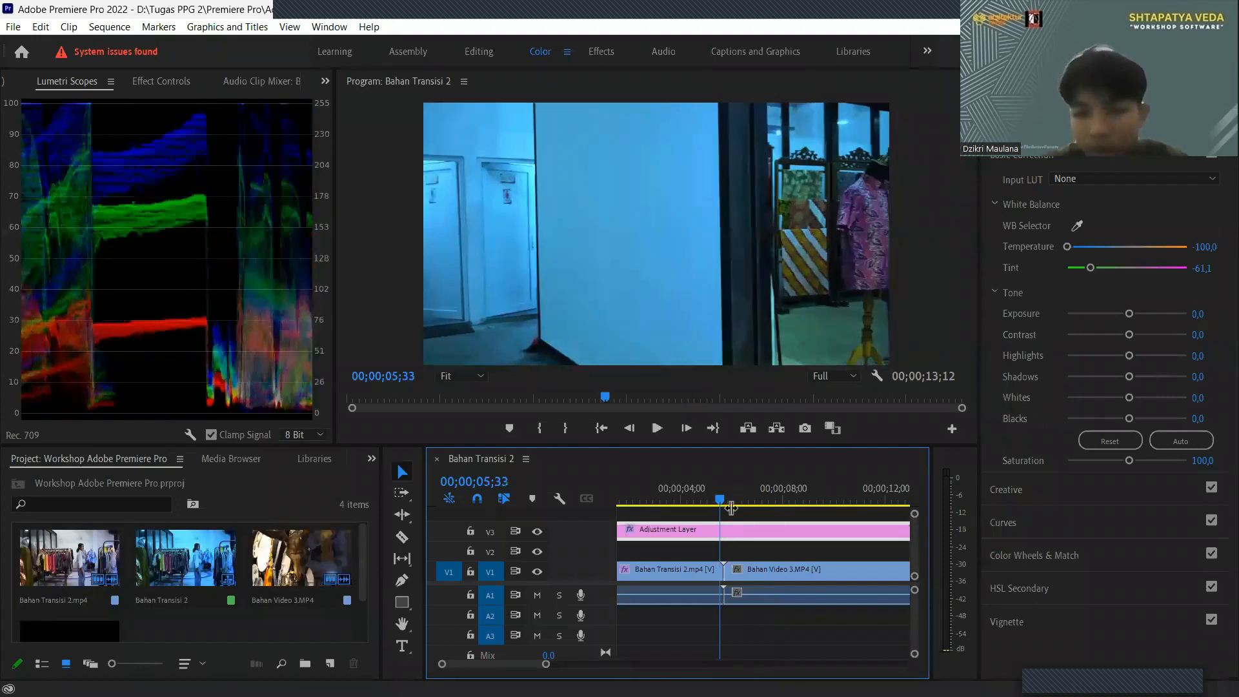
left_click(732, 500)
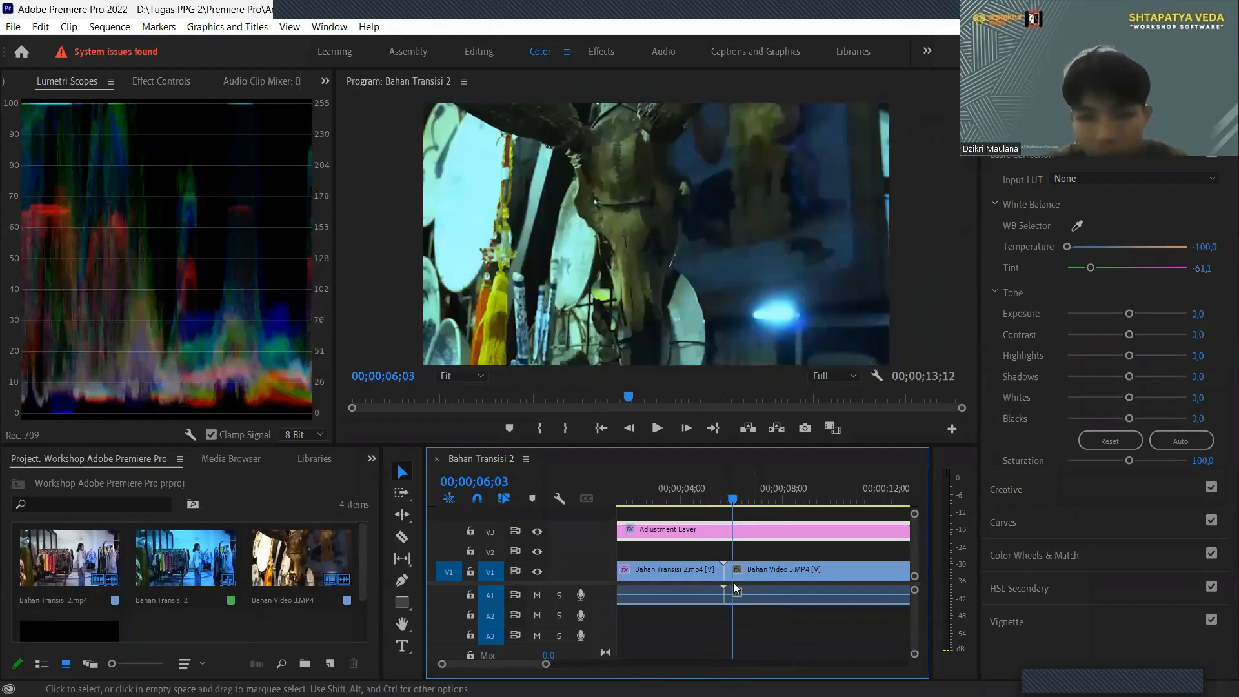
key("Left")
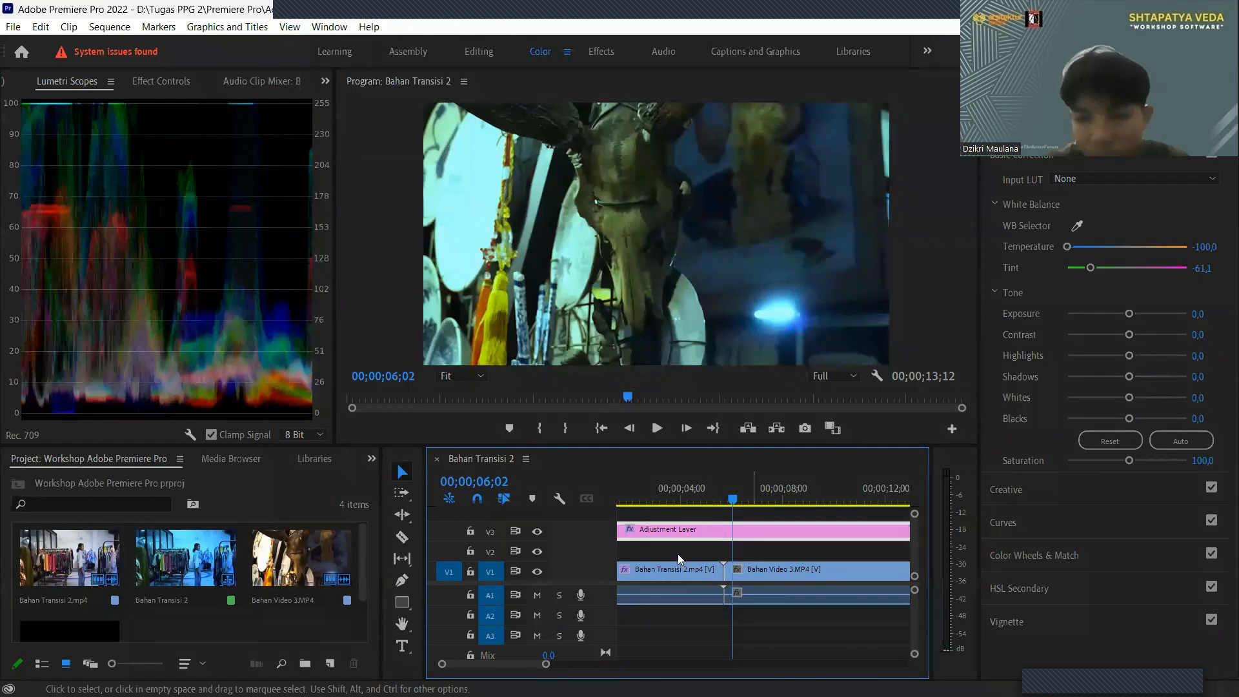
key("Right")
key("Right")
key("Right")
- Delete the adjustment layer from V3 in the Bahan Transisi 2 sequence
scroll(678, 561, "down", 5)
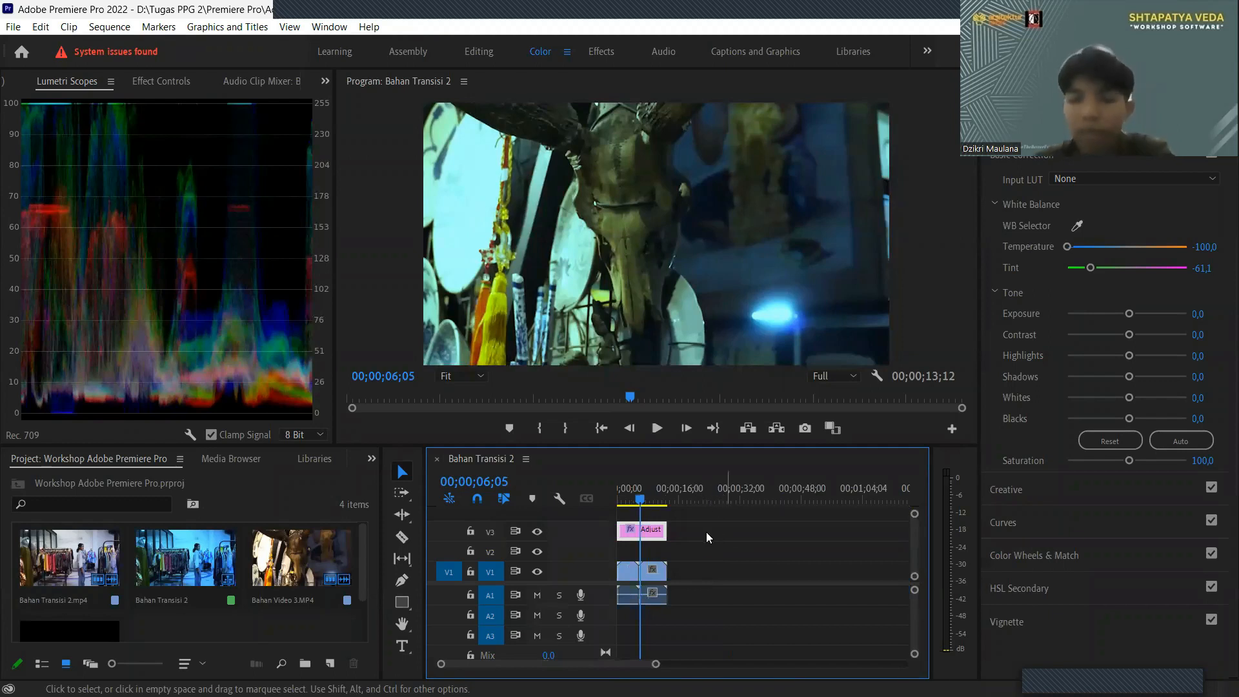
scroll(708, 545, "up", 2)
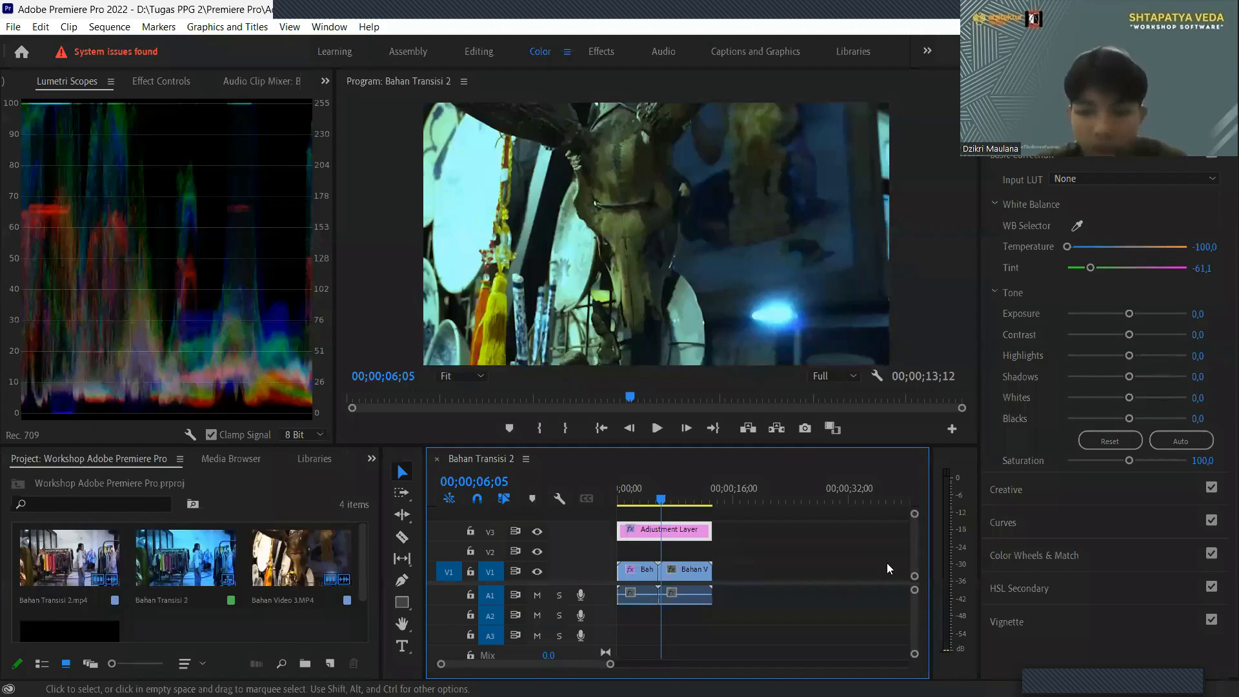
key("=")
key("=")
left_click(722, 500)
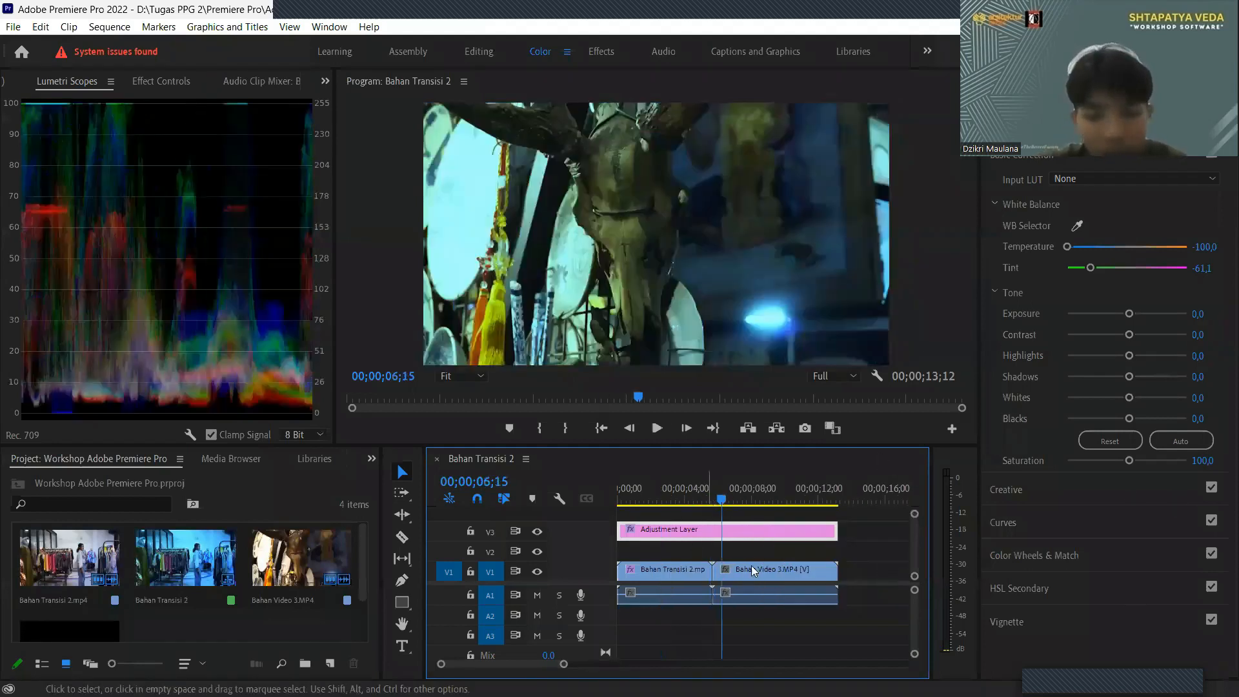
key("Delete")
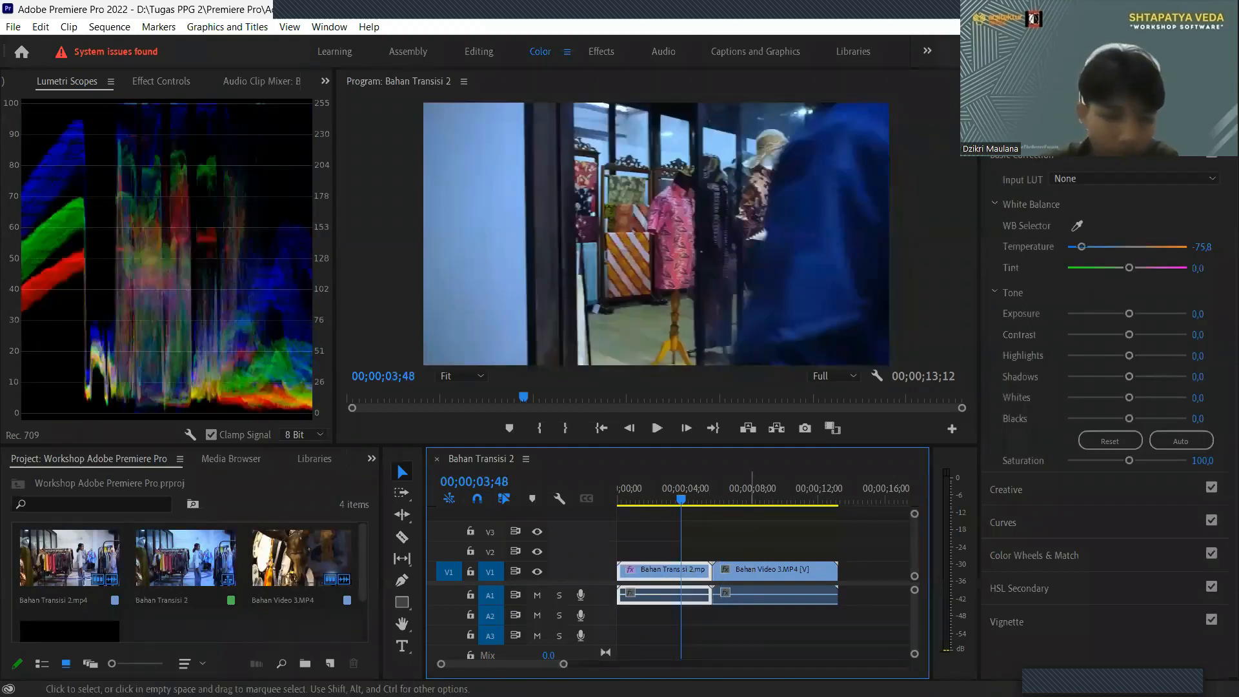
- Clear all remaining clips from the sequence and delete every item in the project
left_click_drag(751, 530, 702, 559)
key("ctrl+a")
key("Delete")
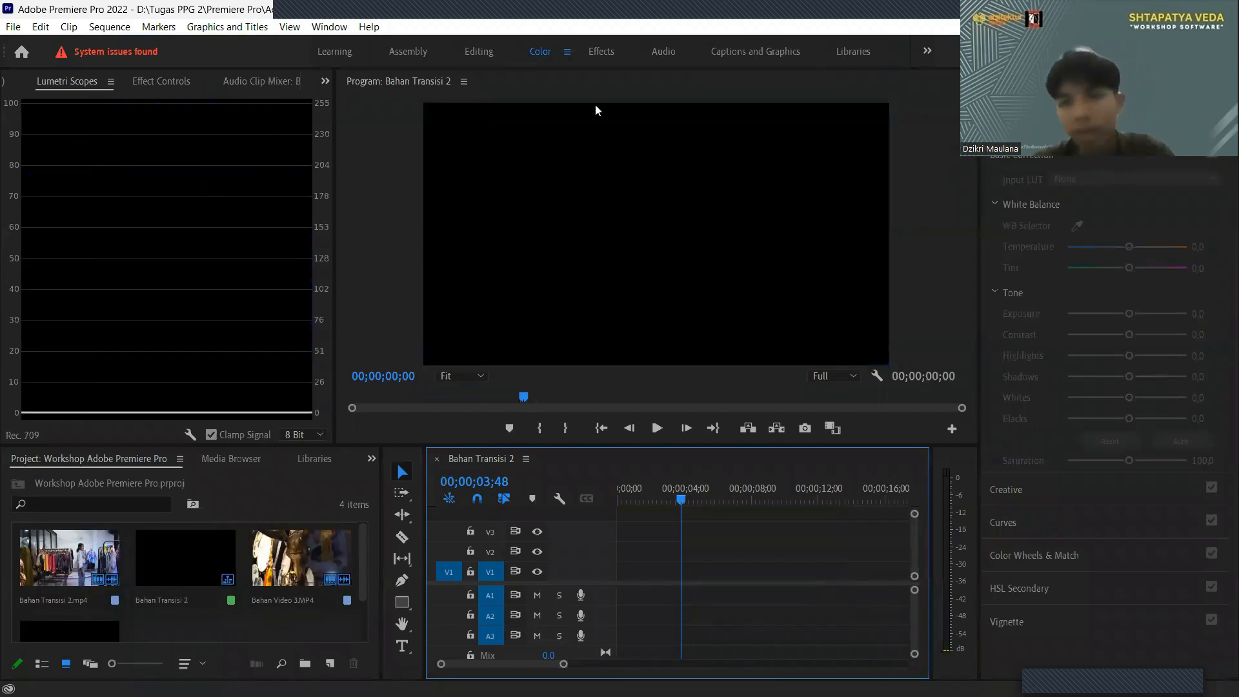
key("ctrl+a")
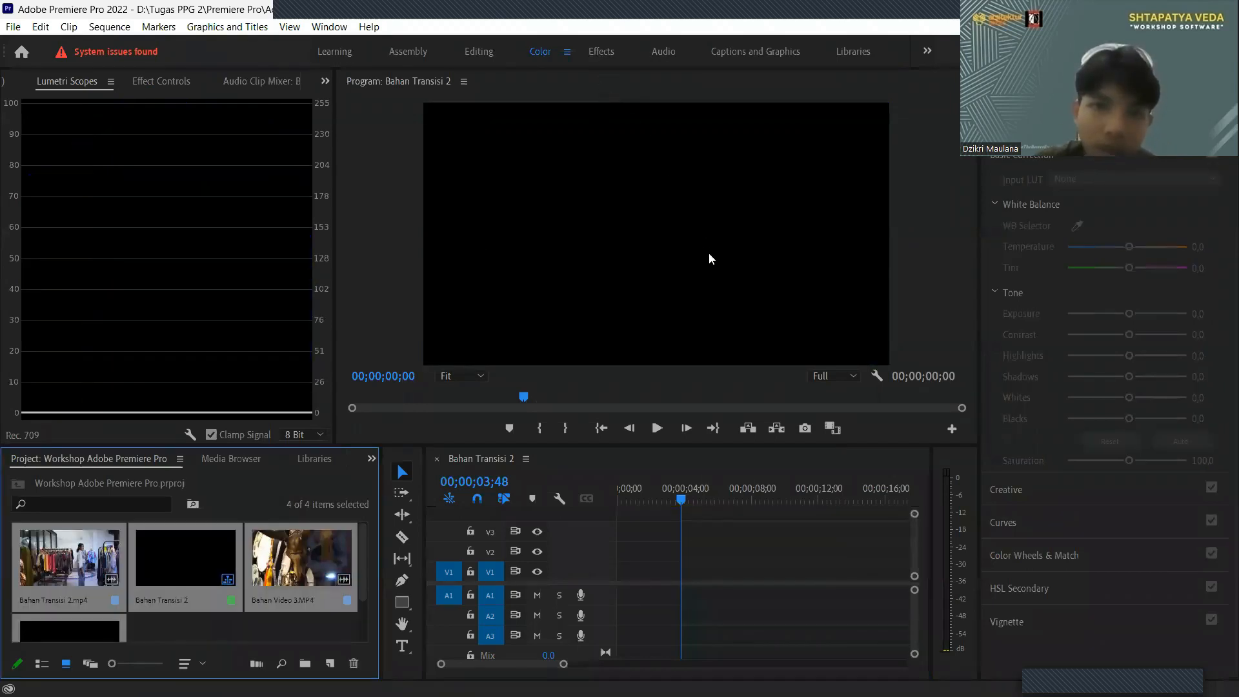
key("Delete")
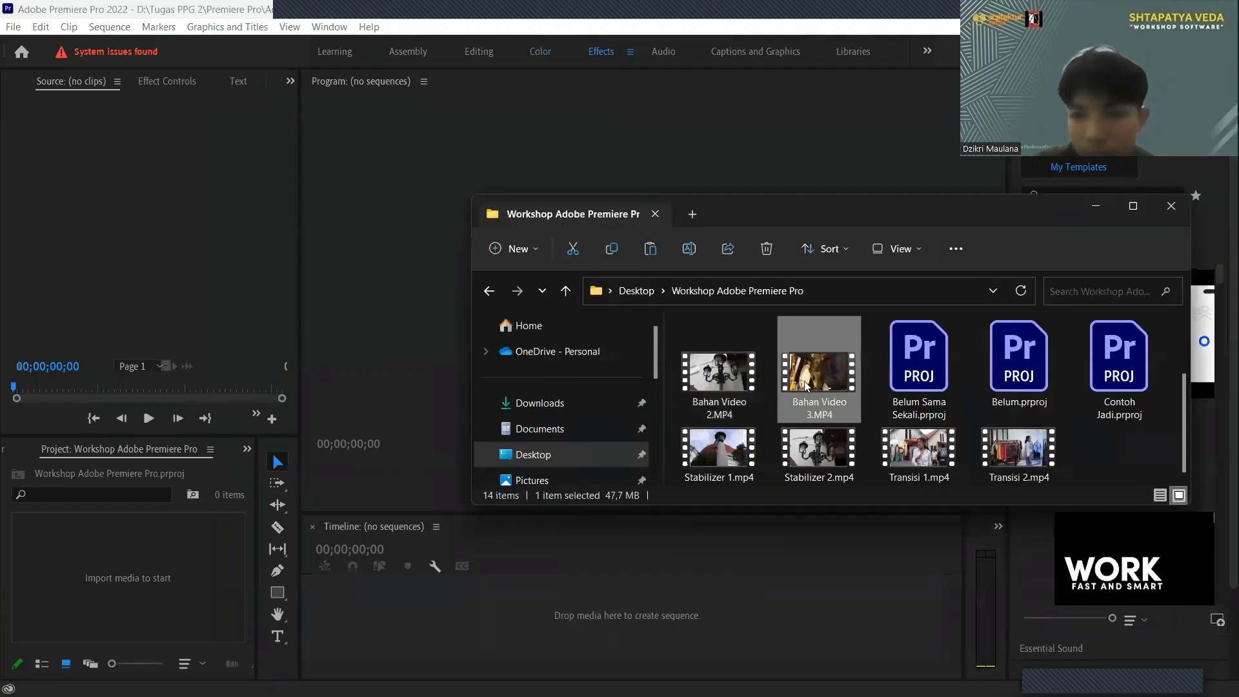
- Add Bahan Video 1.MP4 from the Workshop Adobe Premiere Pro folder to the empty timeline to create a new sequence
left_click_drag(708, 455, 444, 641)
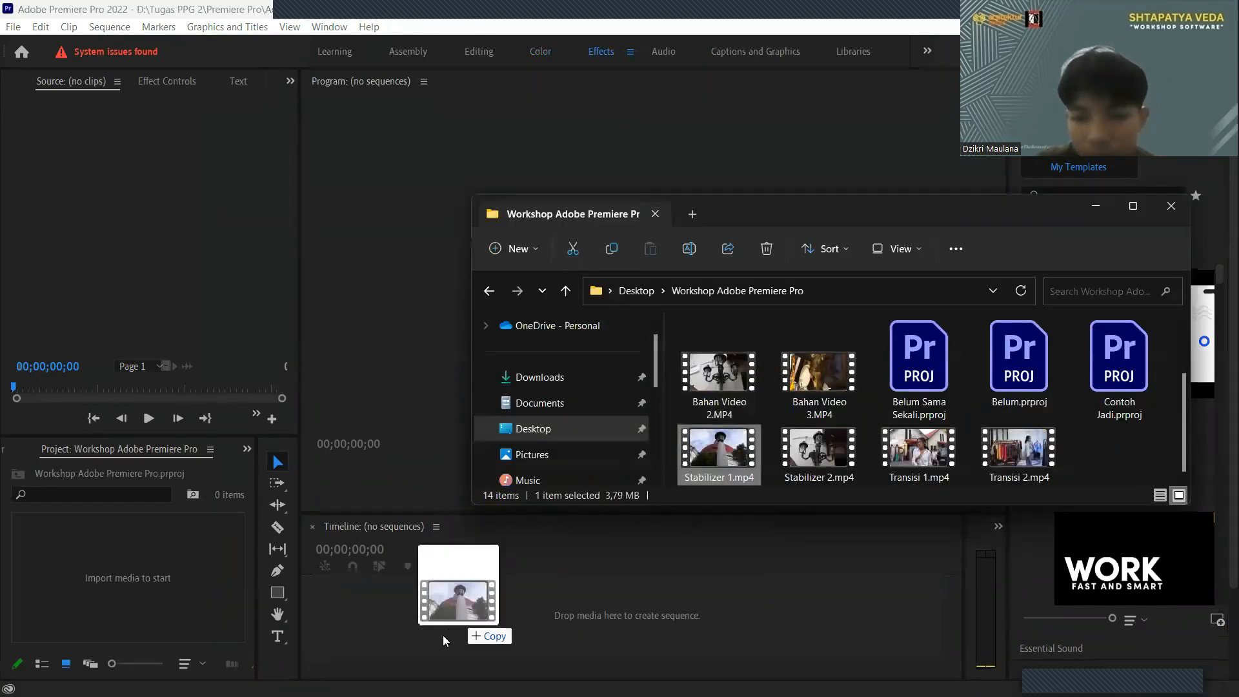
left_click(782, 402)
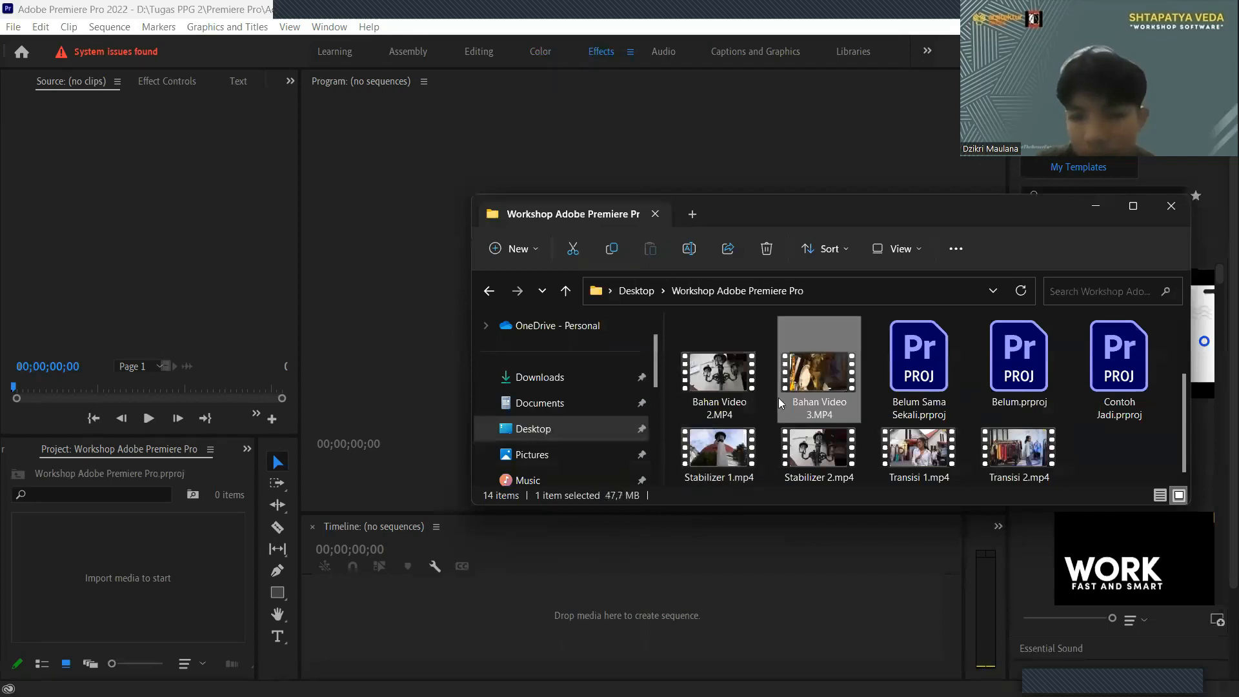
scroll(1112, 403, "up", 3)
left_click_drag(1108, 382, 536, 640)
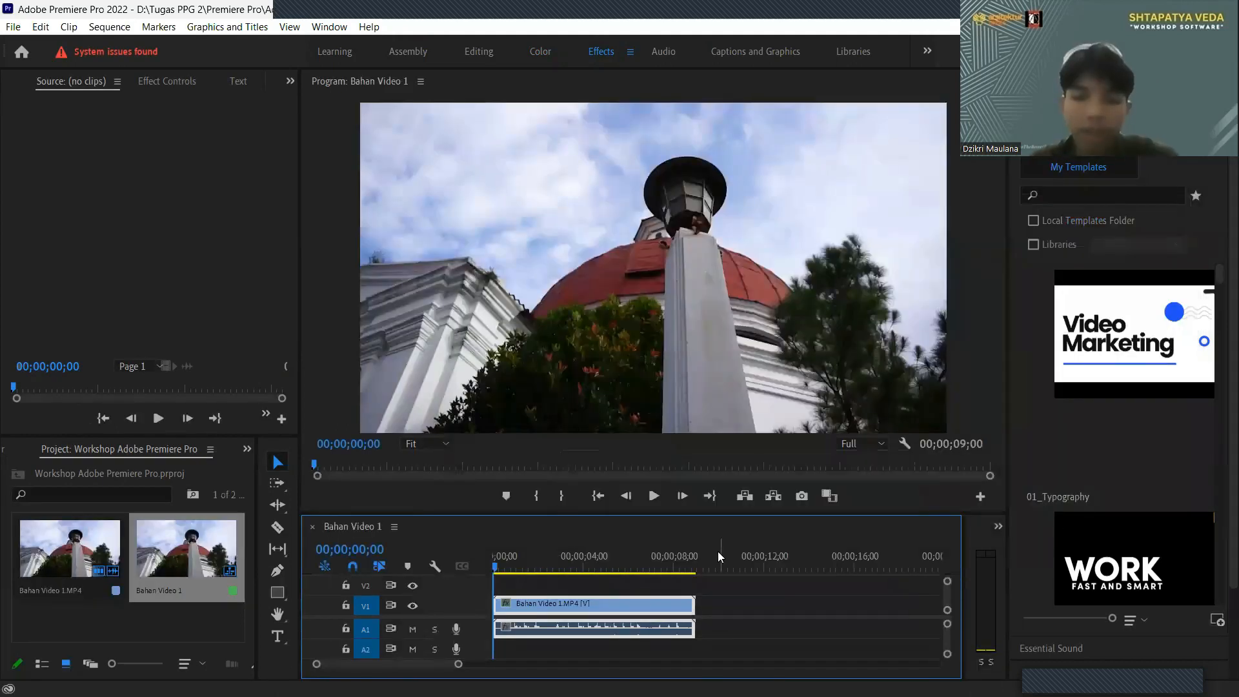
- Play Bahan Video 1.MP4 from several points in the sequence to inspect the camera movement
key("space")
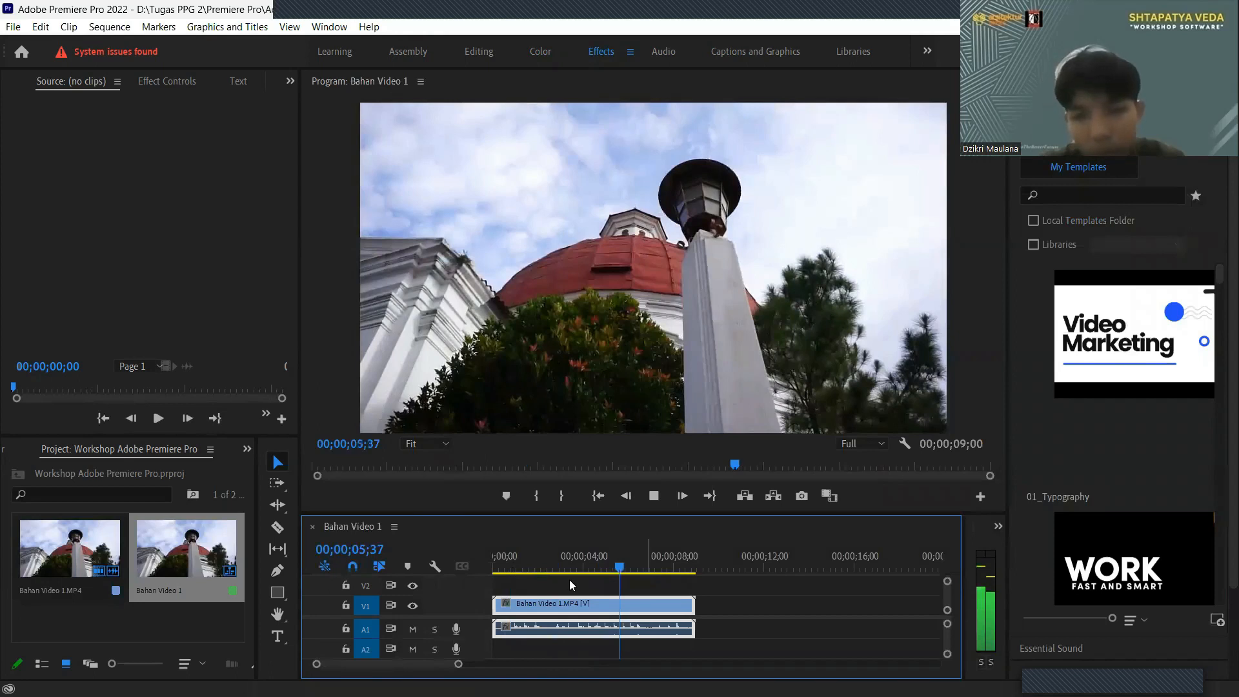
key("Home")
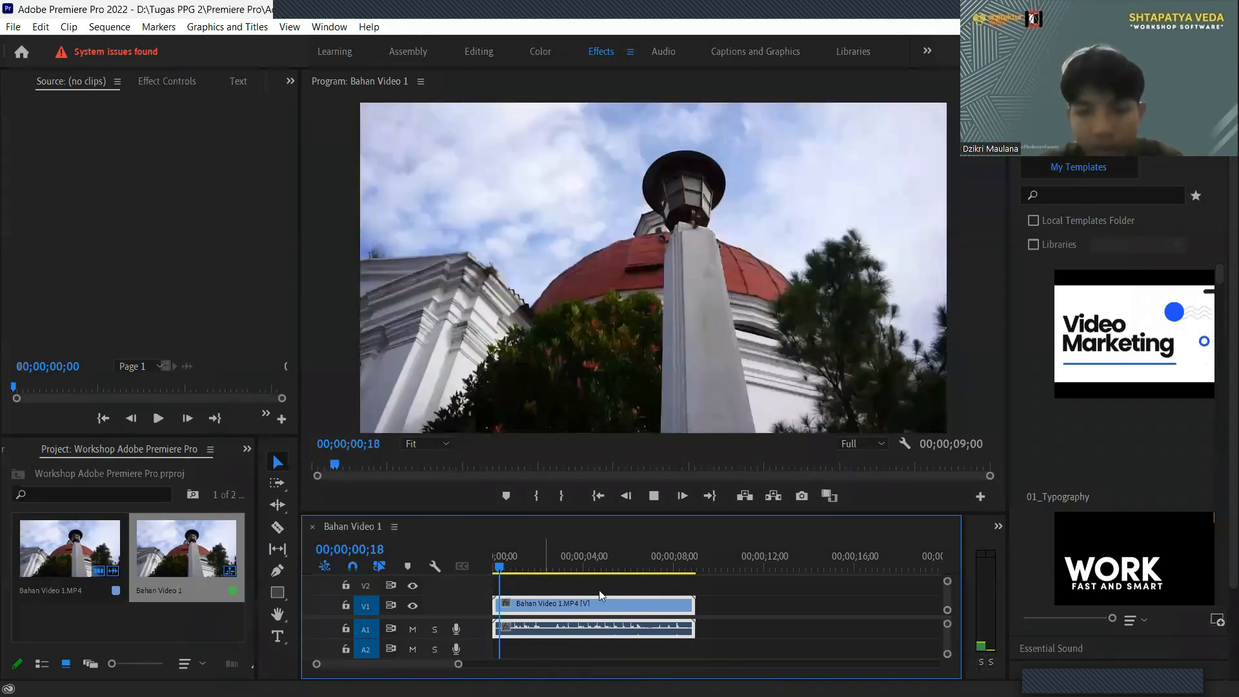
left_click(542, 561)
left_click(587, 561)
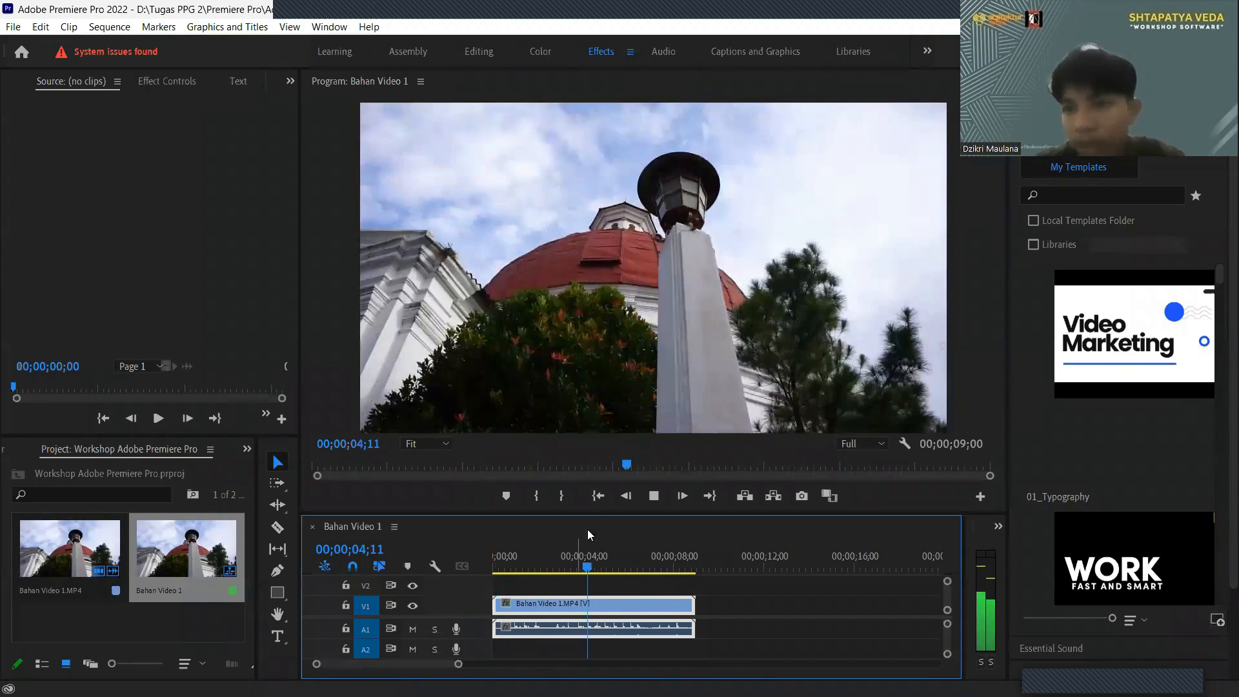
- Search the effects for "warp" and apply Warp Stabilizer to Bahan Video 1.MP4 on V1
left_click(600, 52)
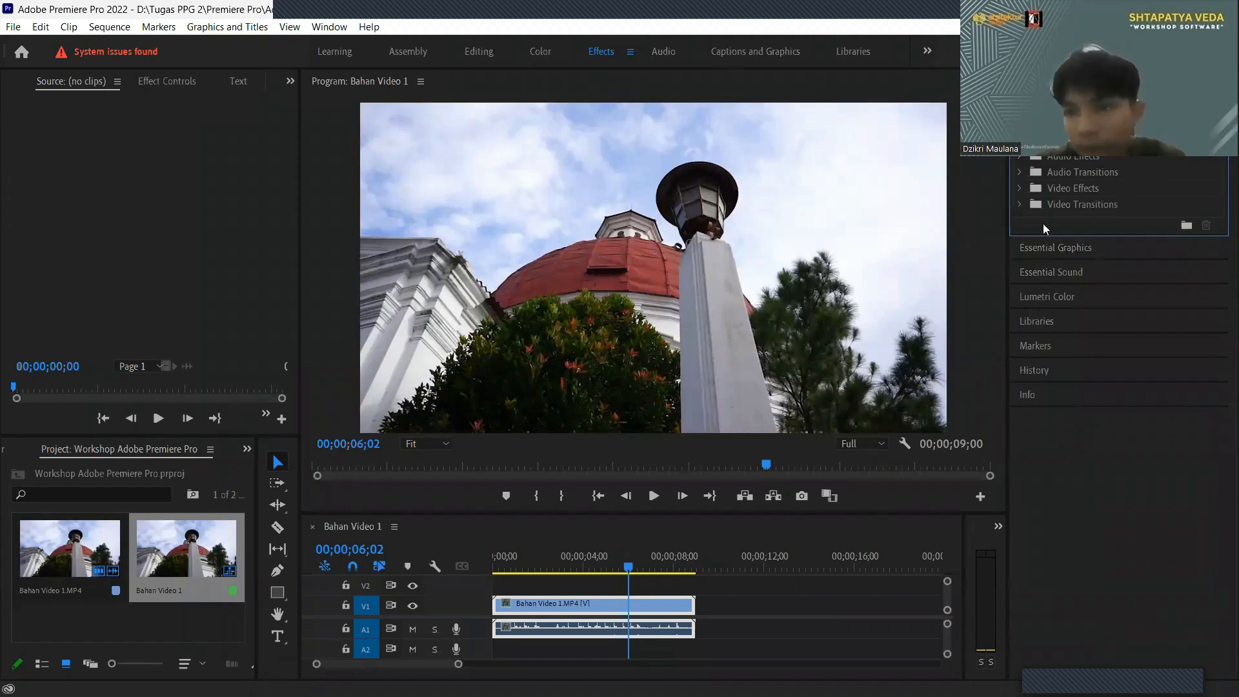
left_click(1033, 81)
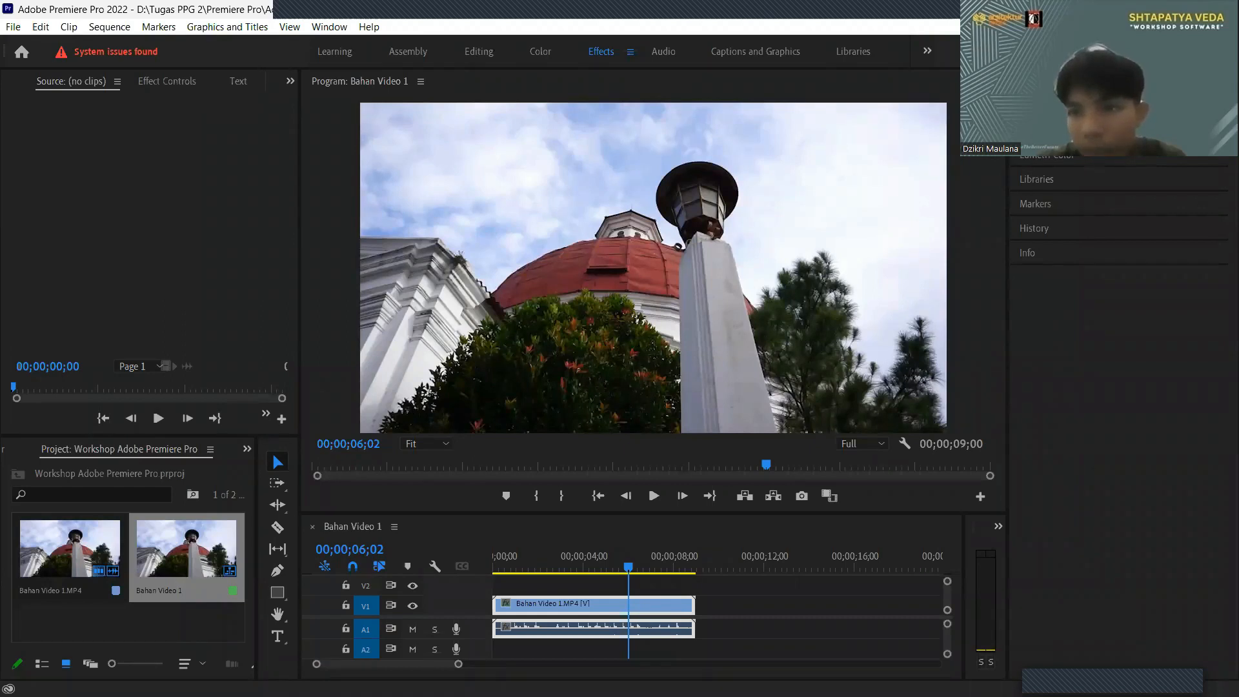
left_click(1034, 82)
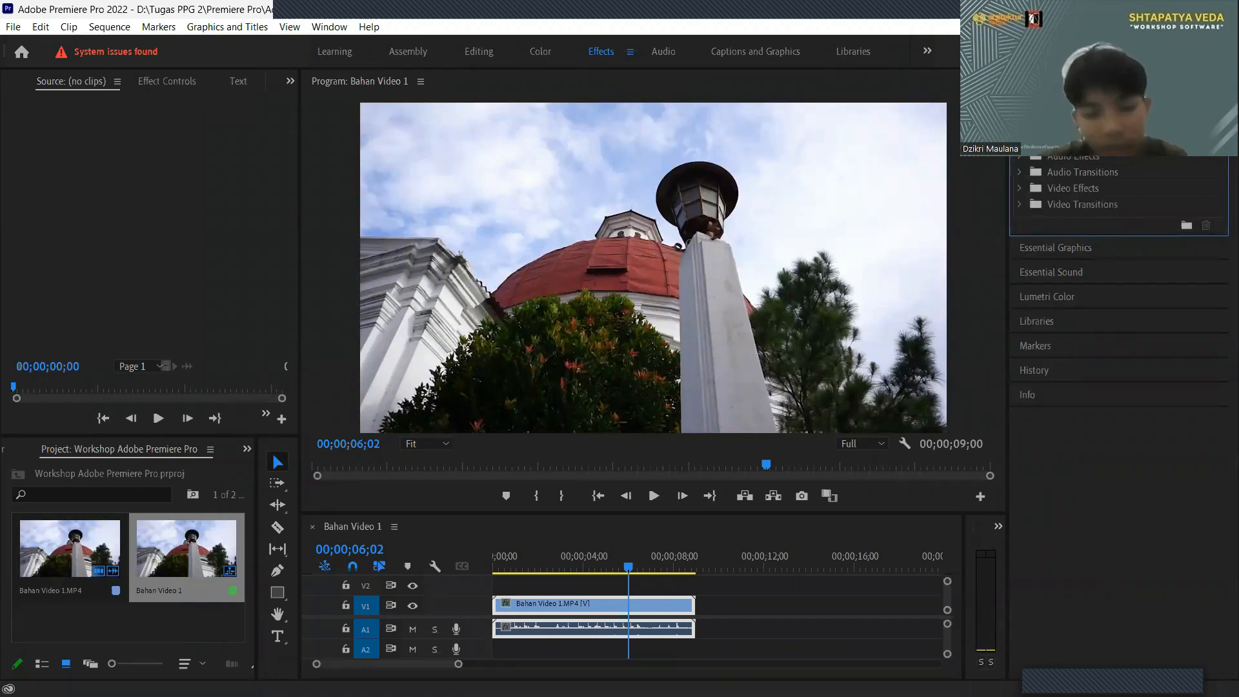
type("wa")
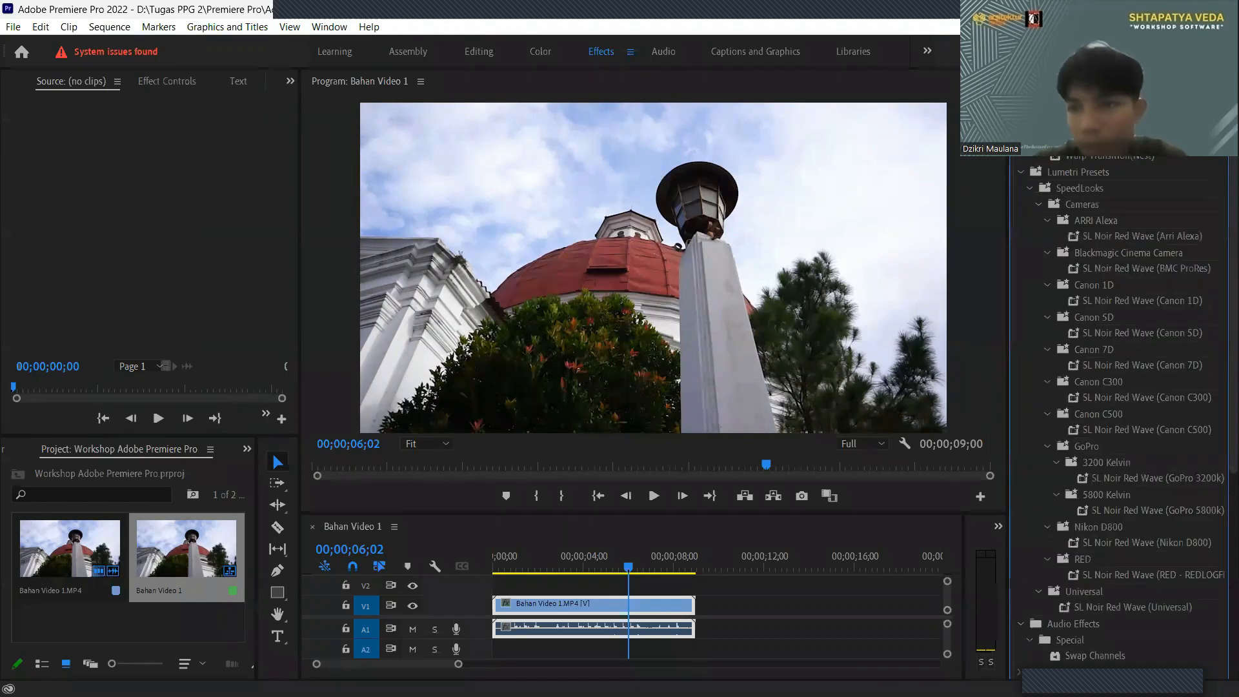
type("rp")
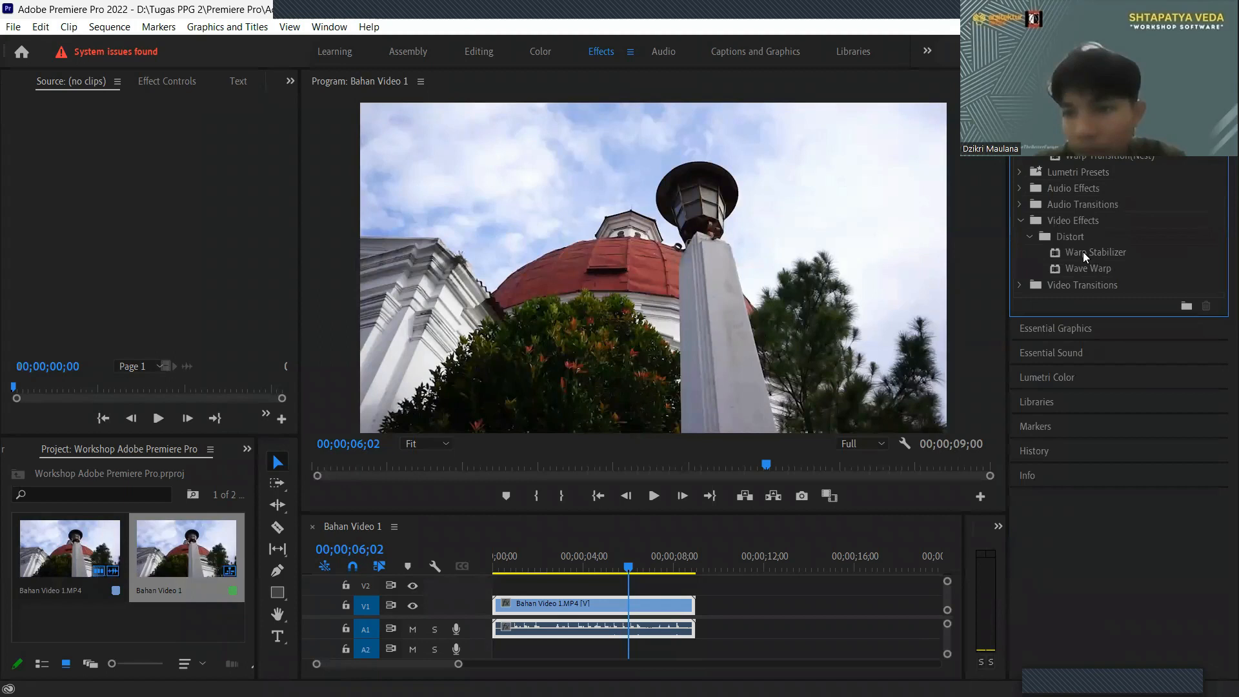
mouse_move(1082, 253)
left_mouse_down()
mouse_move(1058, 254)
mouse_move(1089, 254)
left_mouse_up()
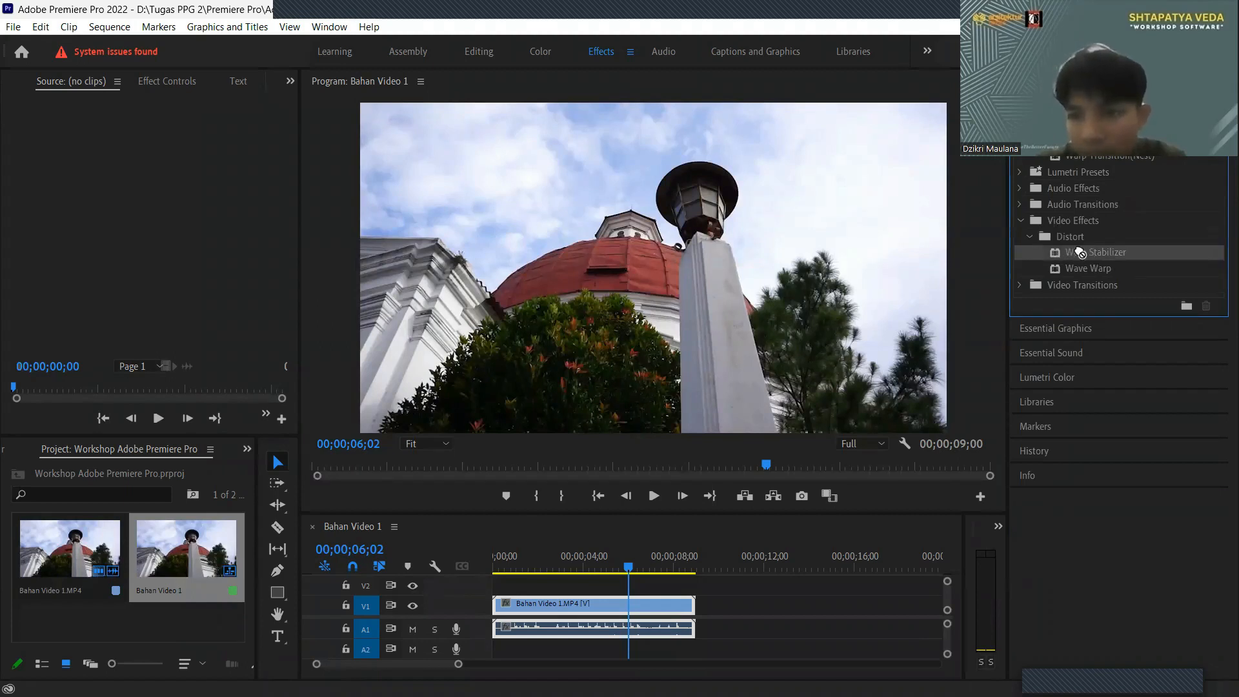
left_click_drag(679, 532, 642, 606)
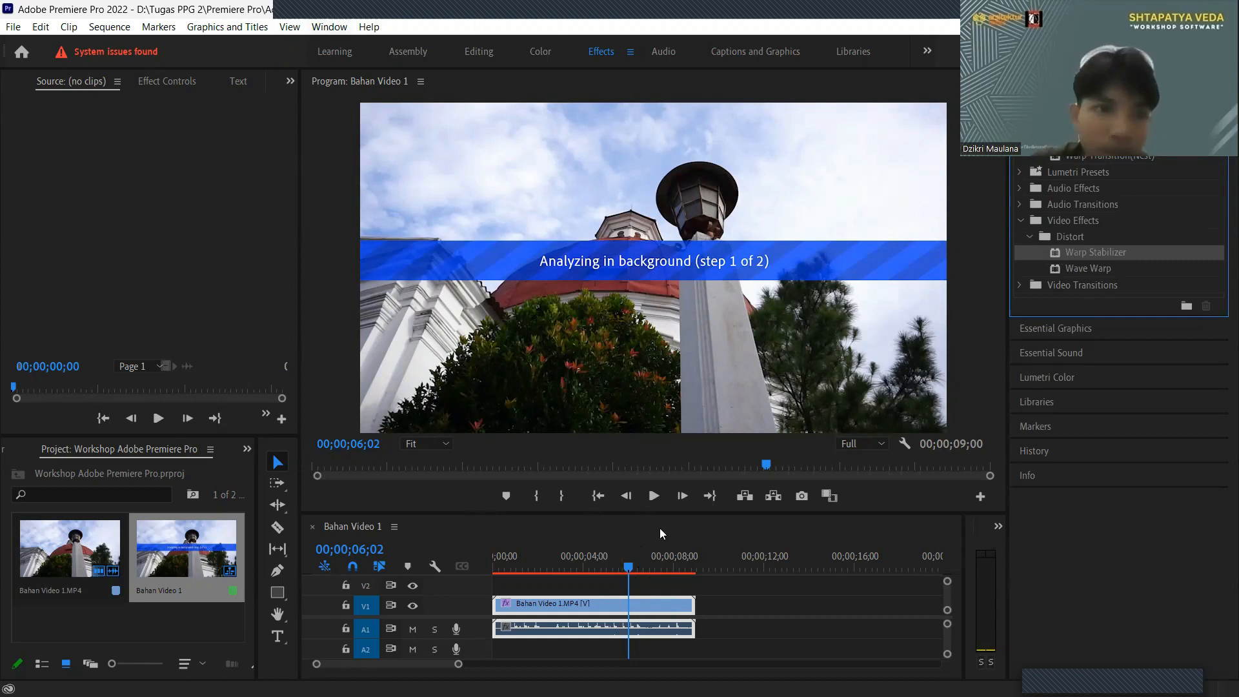
- Examine the Warp Stabilizer's analysis status and its stabilization settings in the clip's effect controls
left_click(177, 80)
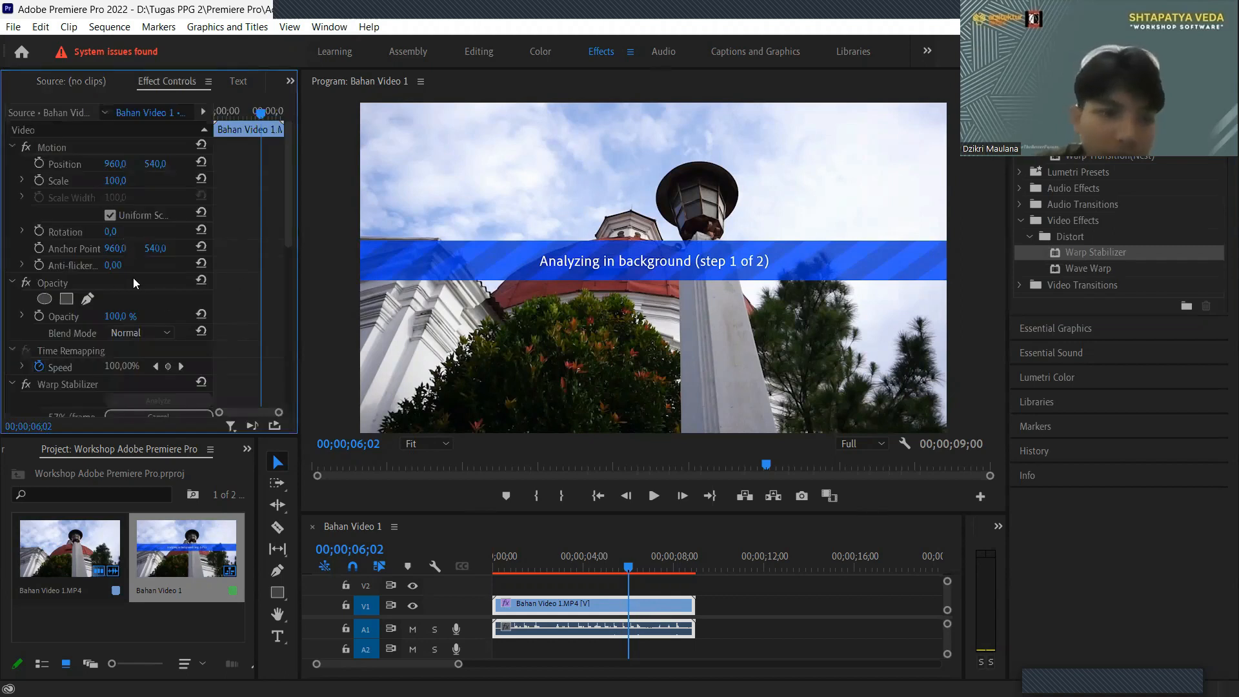
scroll(264, 314, "down", 1)
scroll(249, 315, "down", 2)
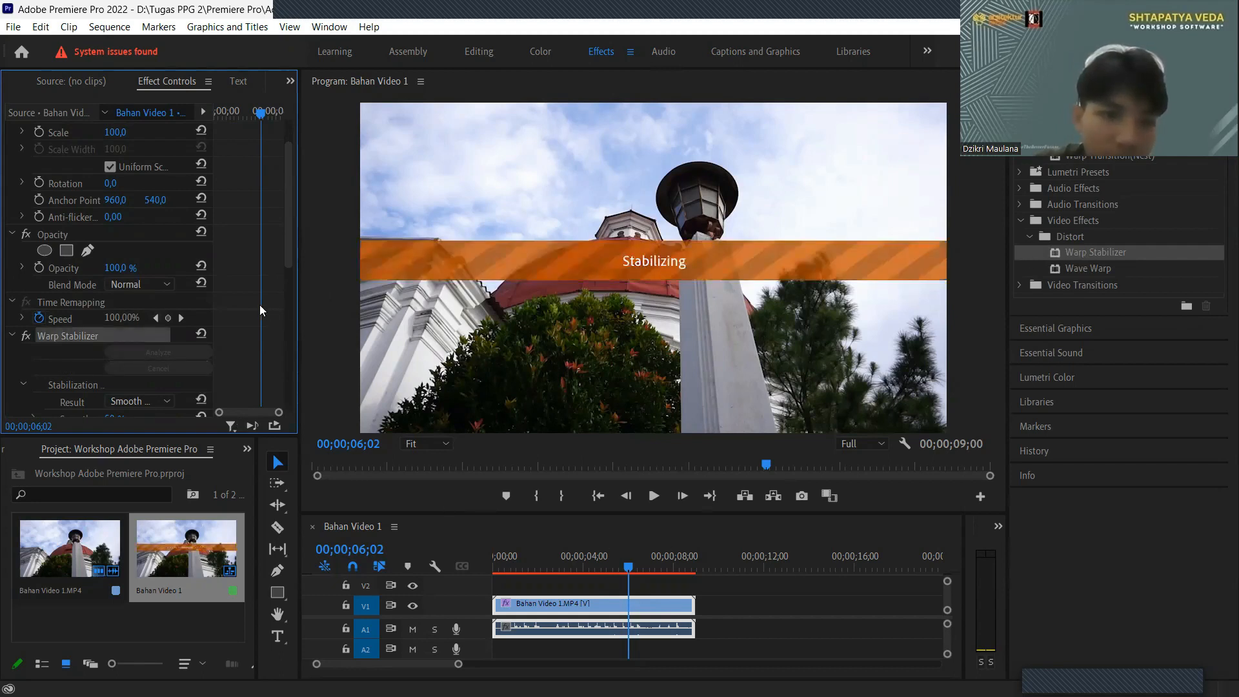
scroll(260, 303, "down", 1)
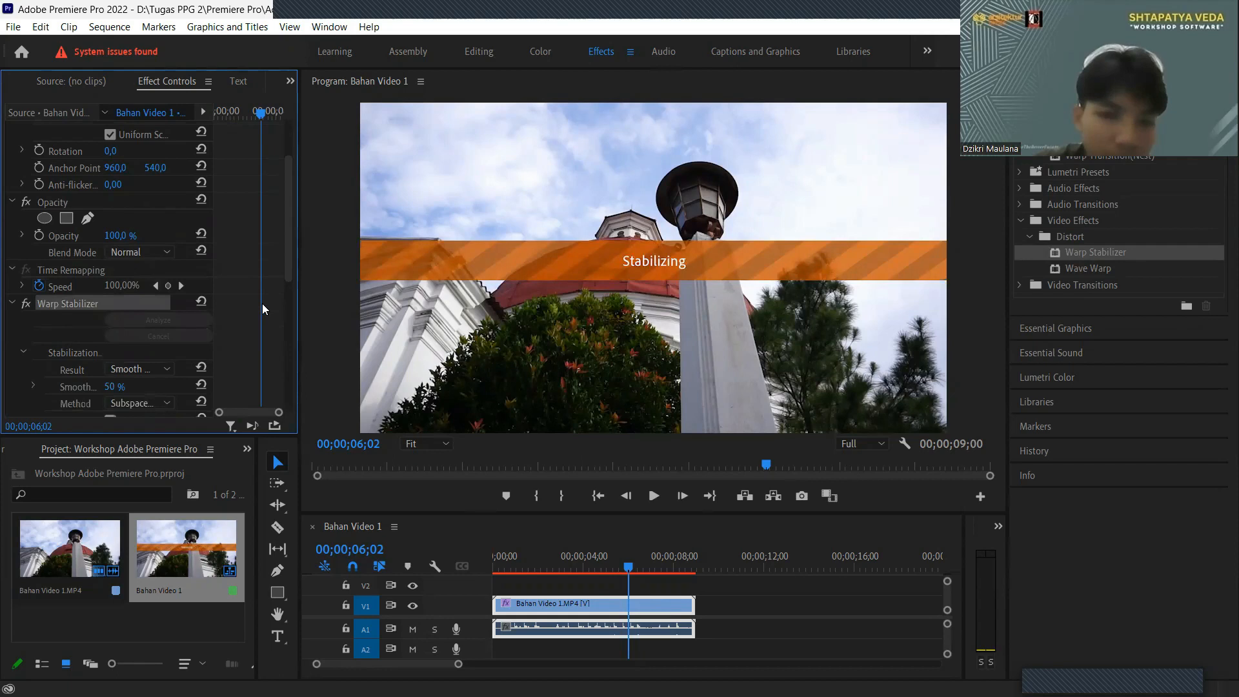
- Play the stabilized Bahan Video 1.MP4 from the start of the sequence
left_click(577, 549)
left_click_drag(511, 556, 494, 557)
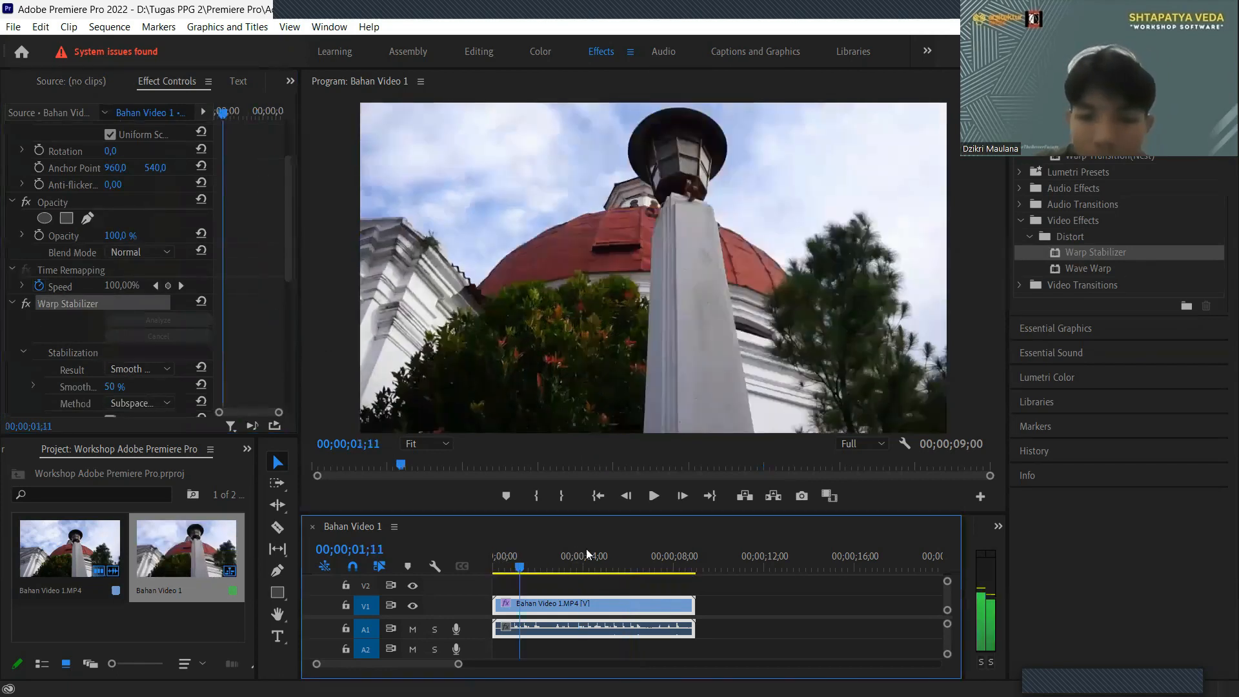
- Replay the first second of the stabilized Bahan Video 1.MP4 and pause to inspect the camera movement
key("Home")
key("space")
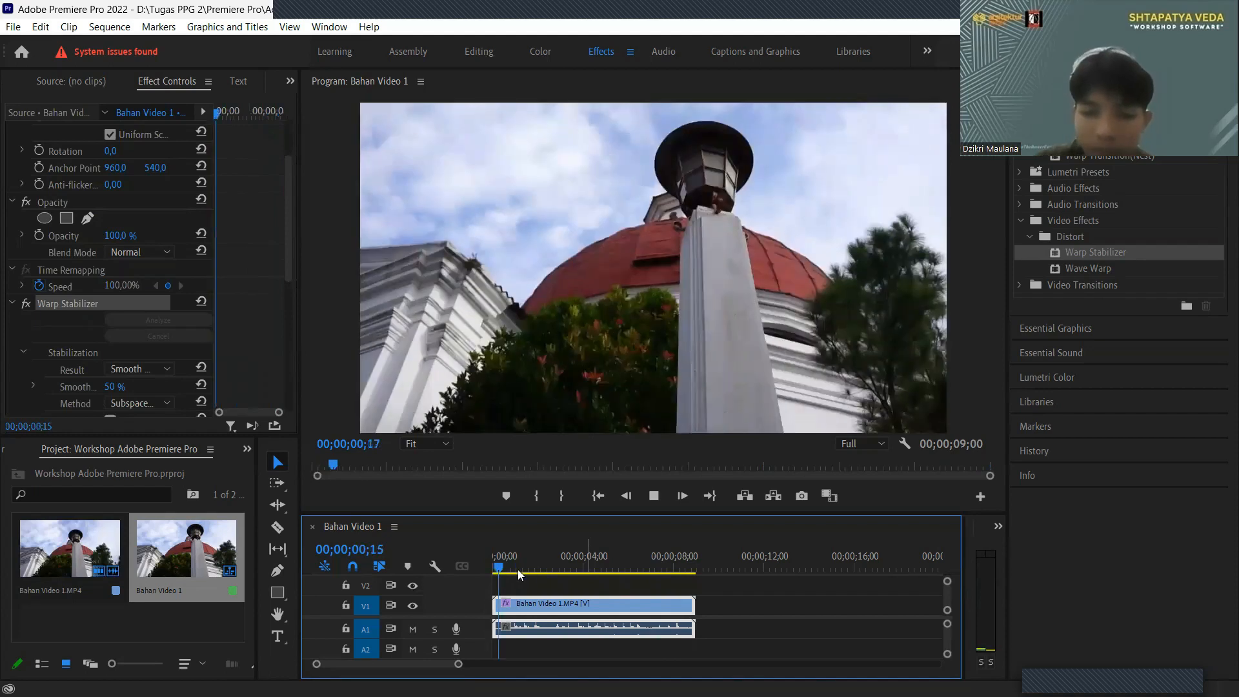
left_click(658, 499)
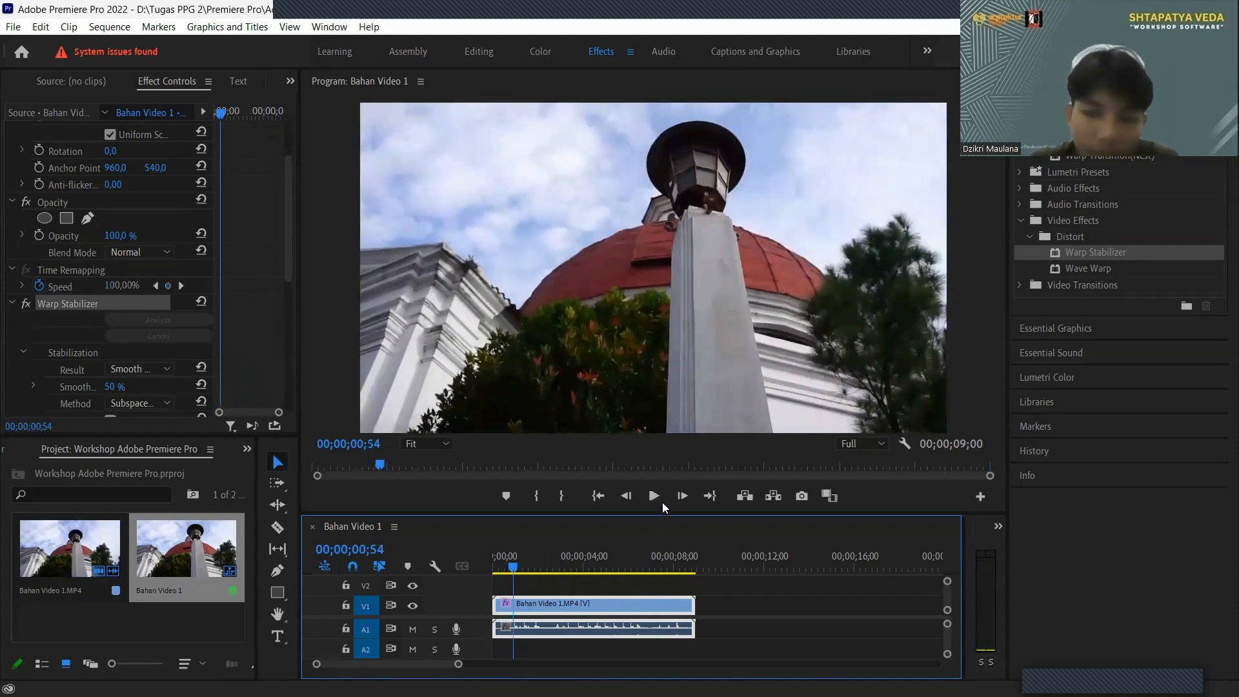
- Step back frame by frame through the stabilized clip's opening and replay it to check its smoothness
left_click(516, 570)
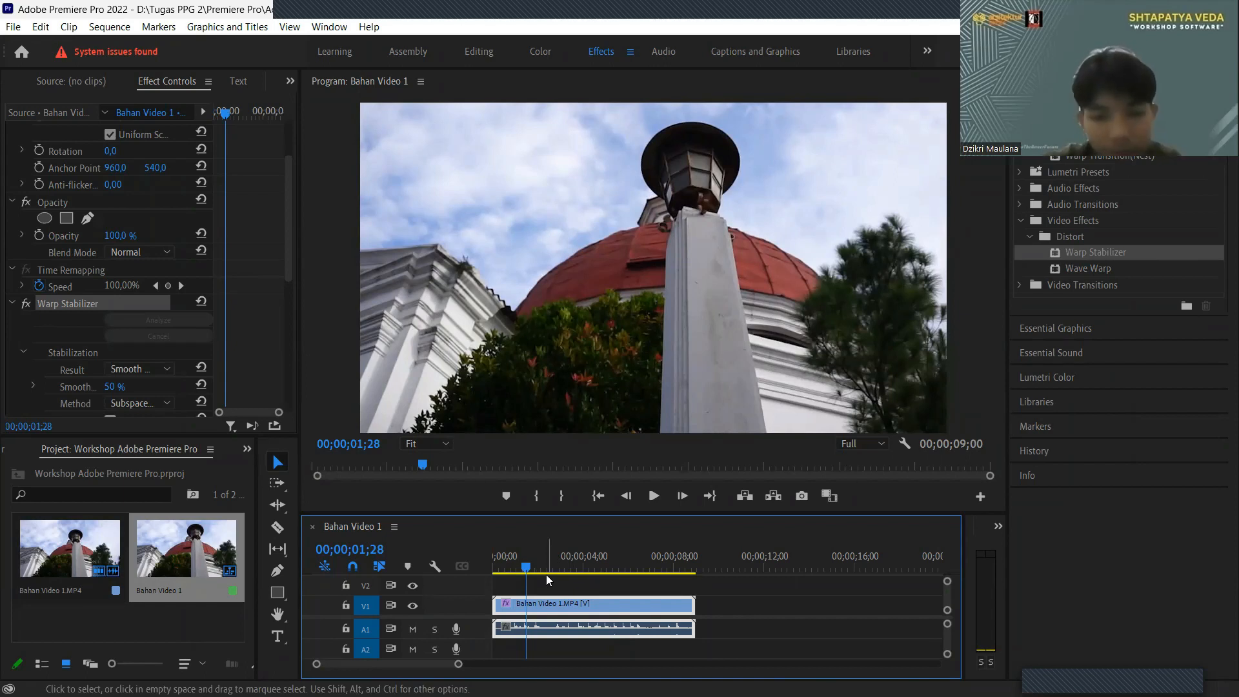
key("Left")
key("Left")
key("Left")
key("Left")
key("Left")
key("Left")
key("Left")
key("Left")
key("Left")
key("Left")
key("Left")
key("Left")
key("Left")
key("Left")
key("Left")
key("Left")
key("Left")
key("Left")
key("Left")
key("Left")
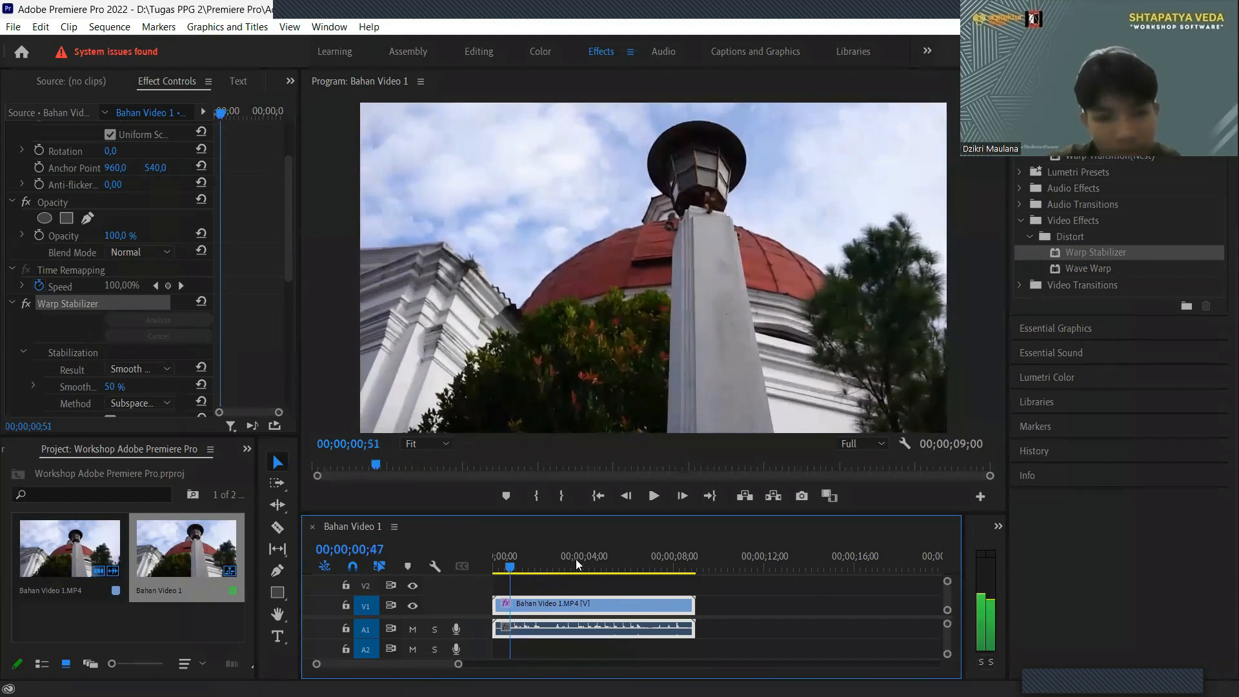
key("Left")
key("Left")
key("Left")
key("Left")
key("Left")
key("Left")
key("Left")
key("Left")
key("Left")
key("Left")
key("Left")
key("Left")
key("Left")
key("Left")
key("Left")
key("Left")
key("Left")
key("Left")
key("Left")
key("Left")
key("space")
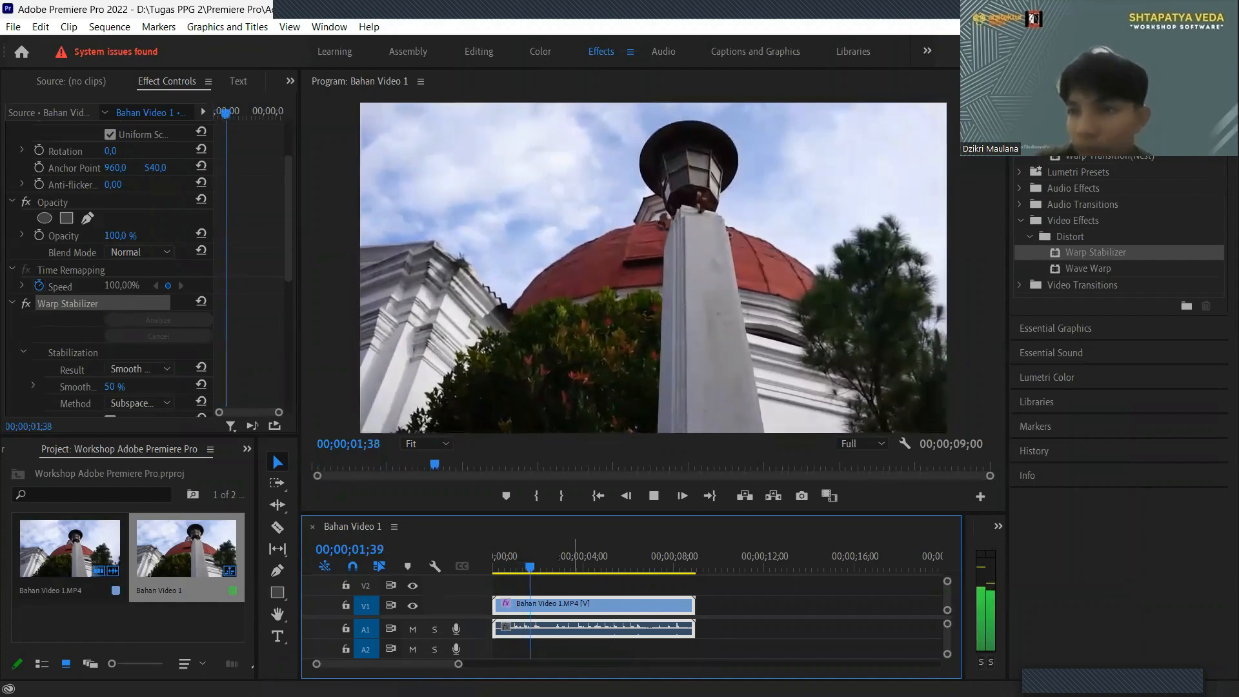
key("space")
- Clear the effects search and examine the preset, Lumetri preset, audio effect, audio transition and video effect folders
left_click(1129, 102)
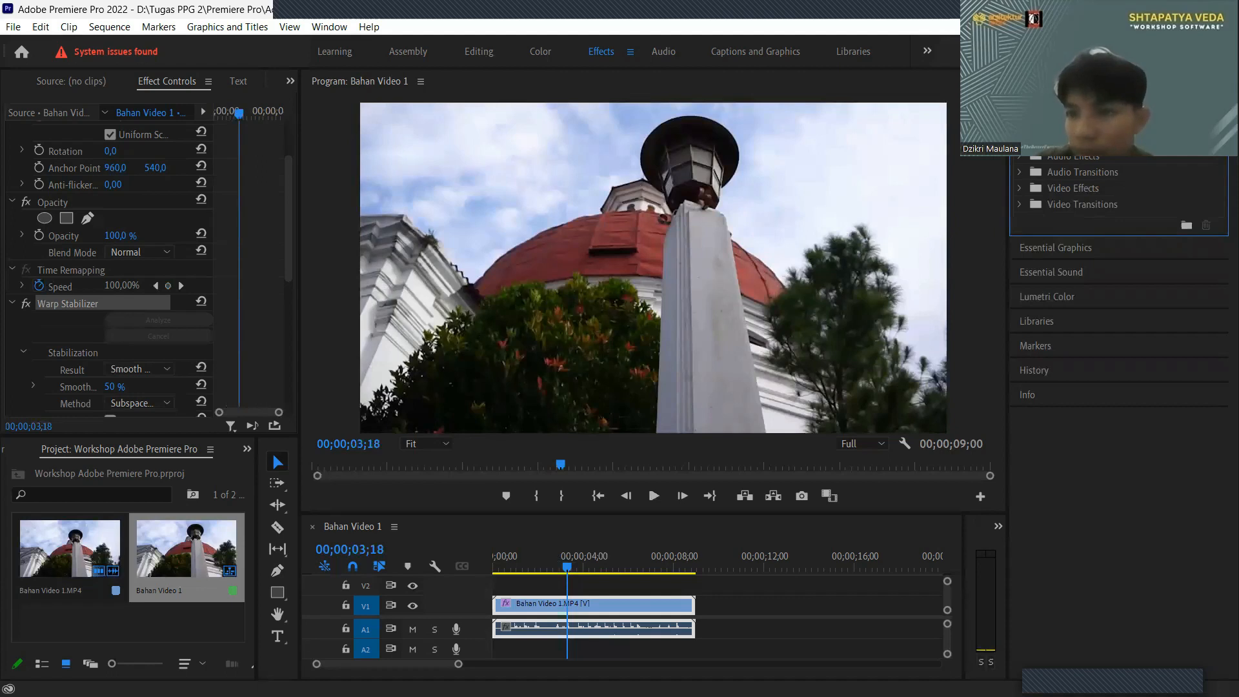
left_click(1019, 124)
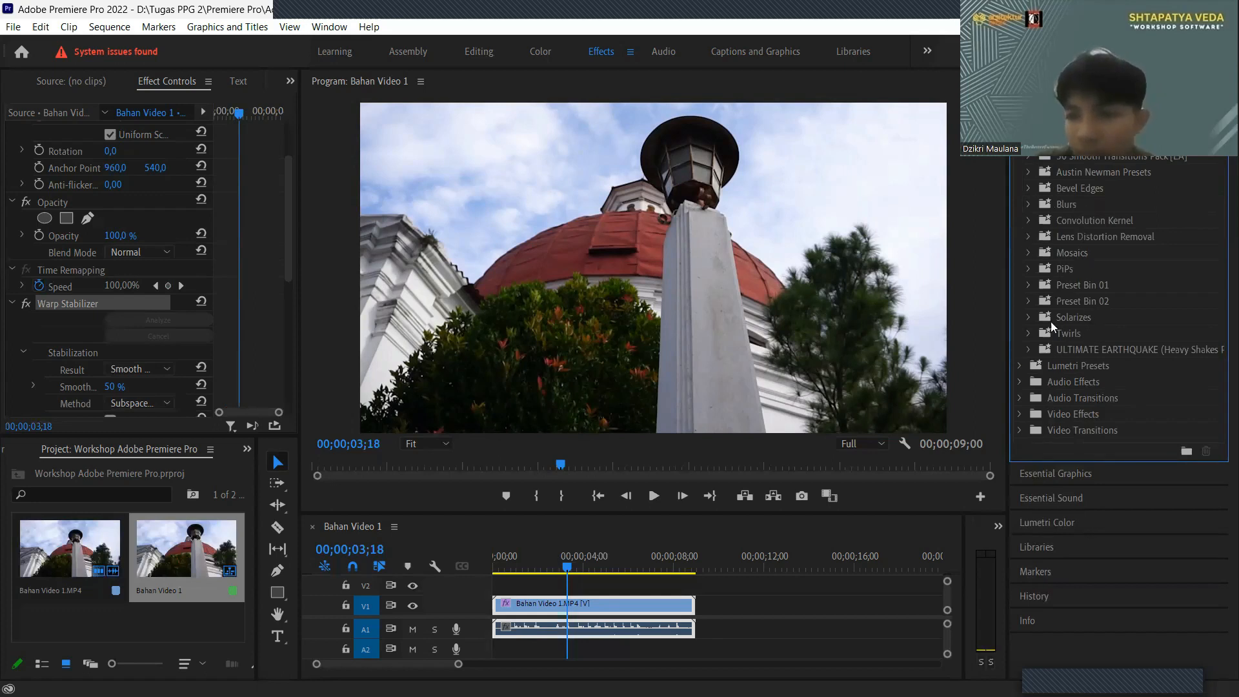
left_click(1019, 124)
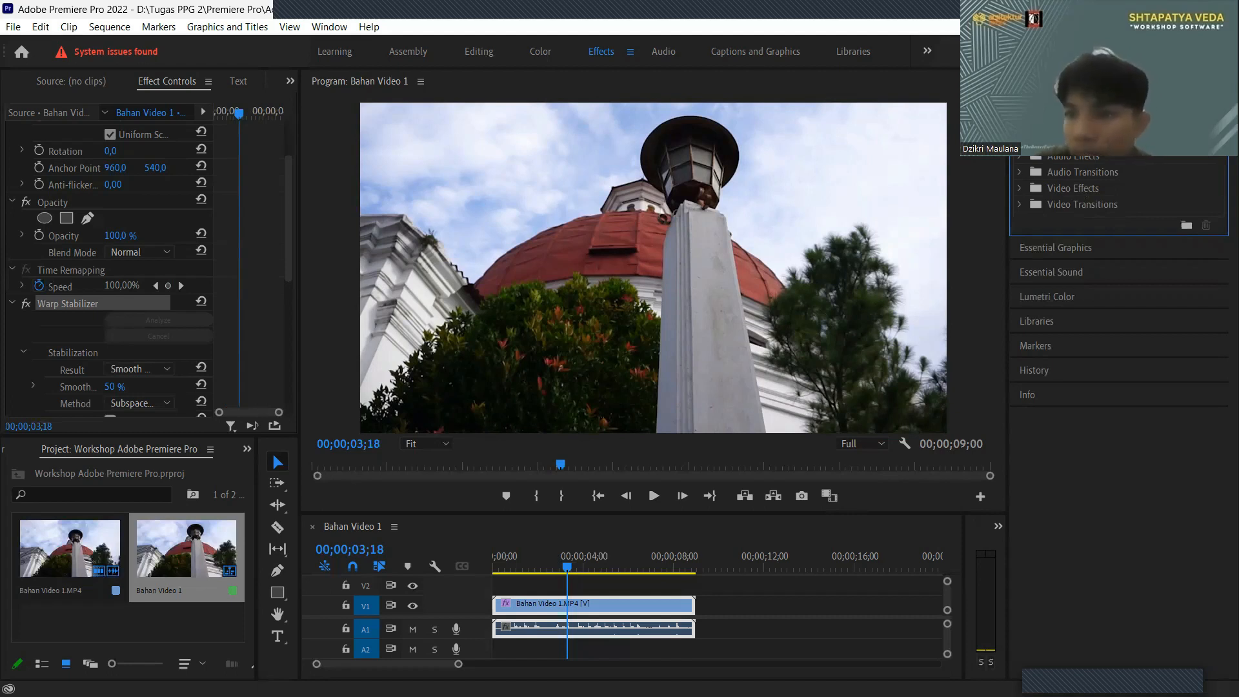
left_click(1019, 140)
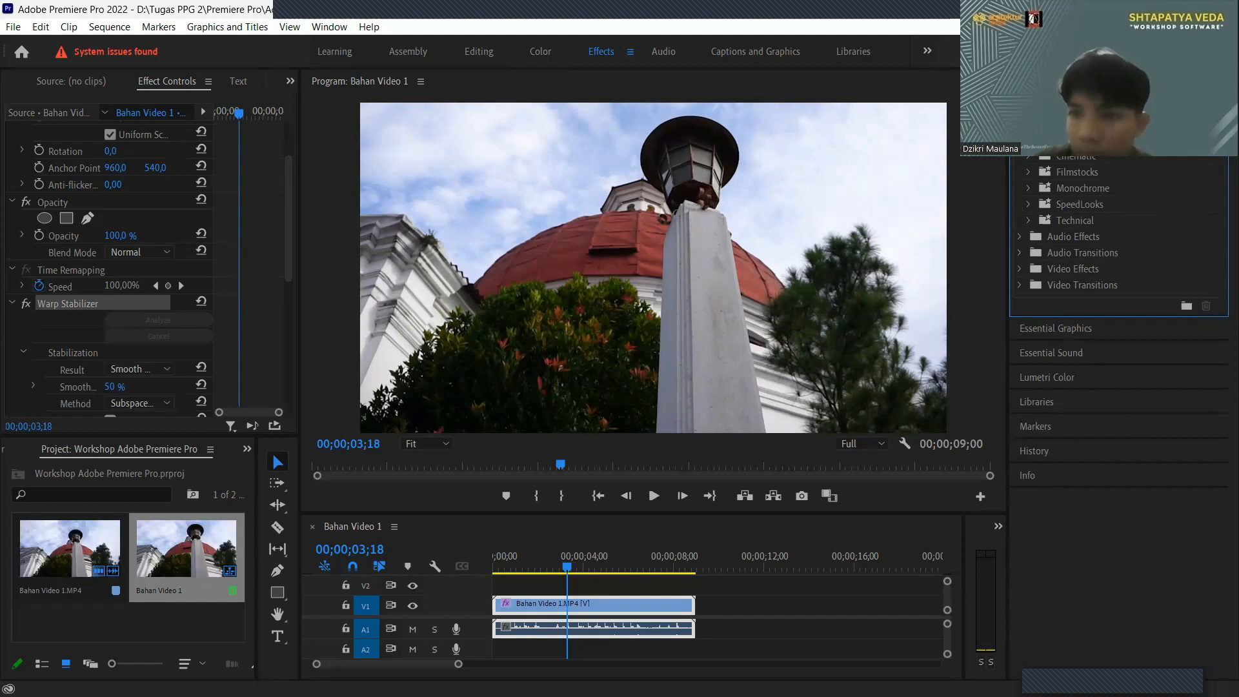
left_click(1019, 140)
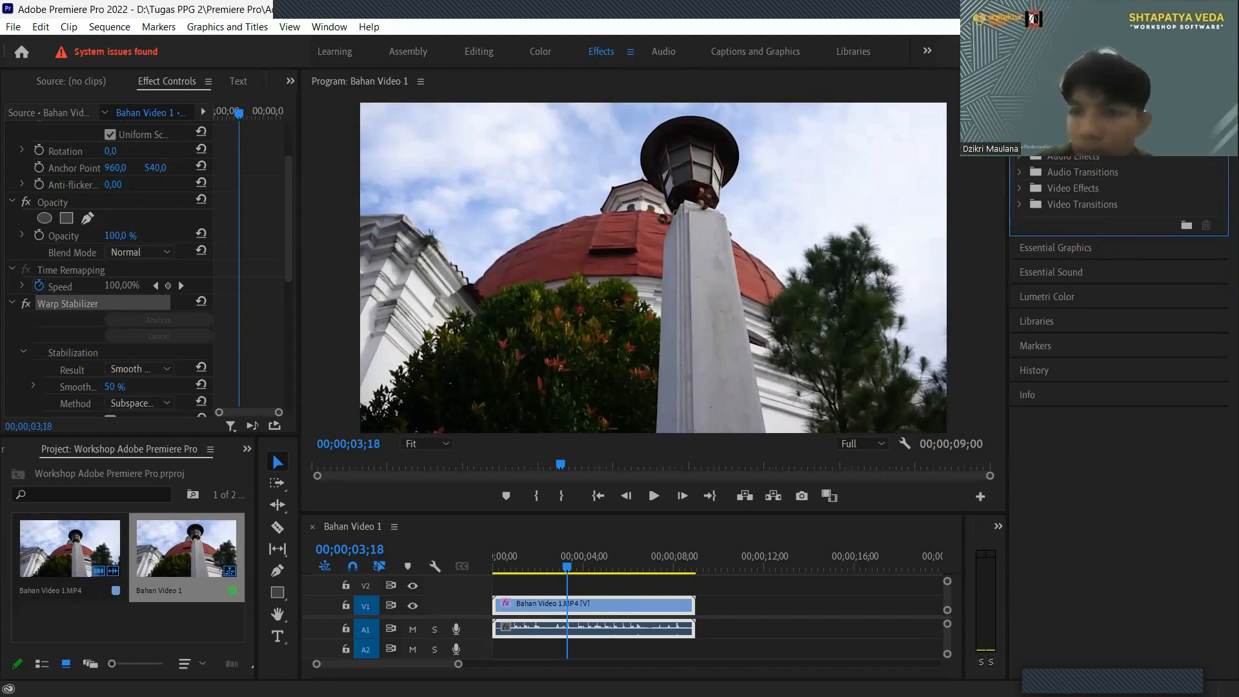
left_click(1019, 157)
left_click(1020, 157)
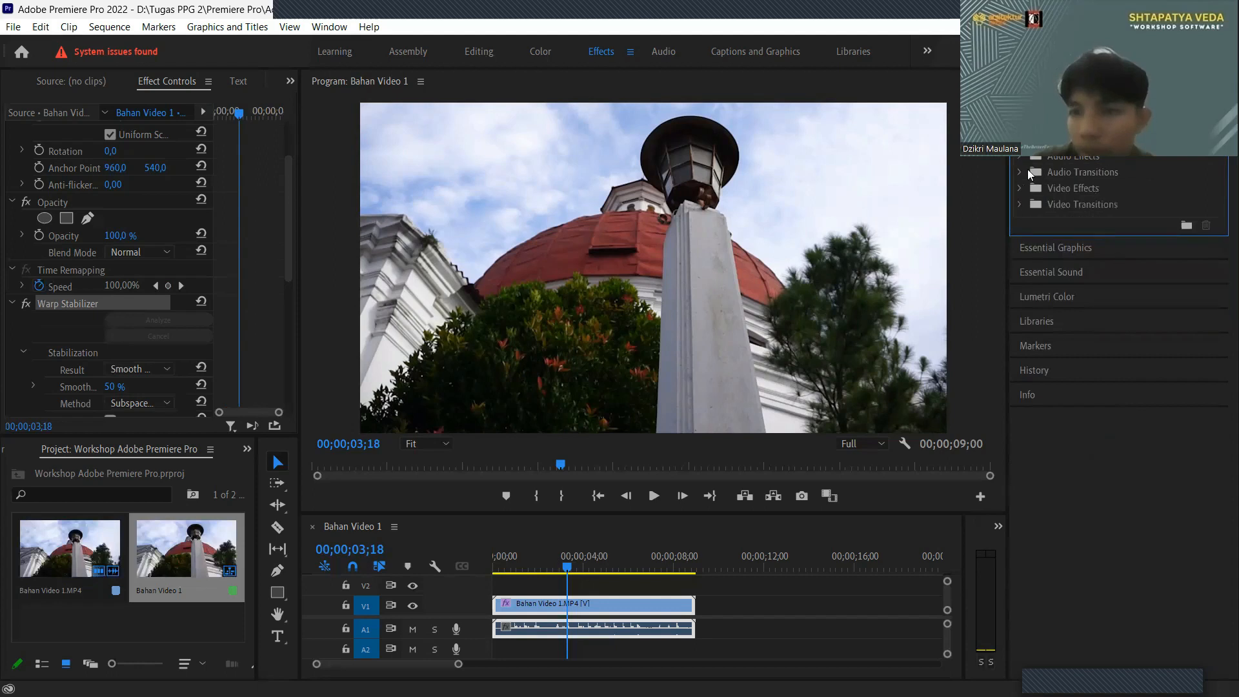
double_click(1073, 177)
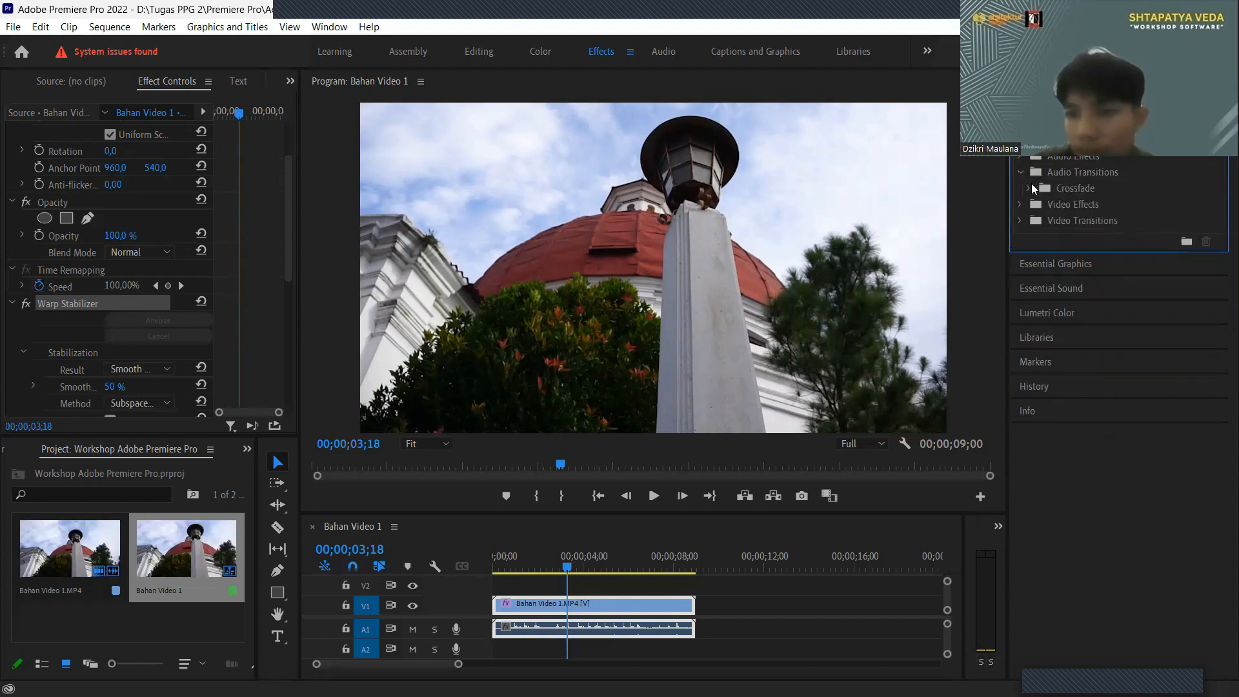
left_click(1020, 172)
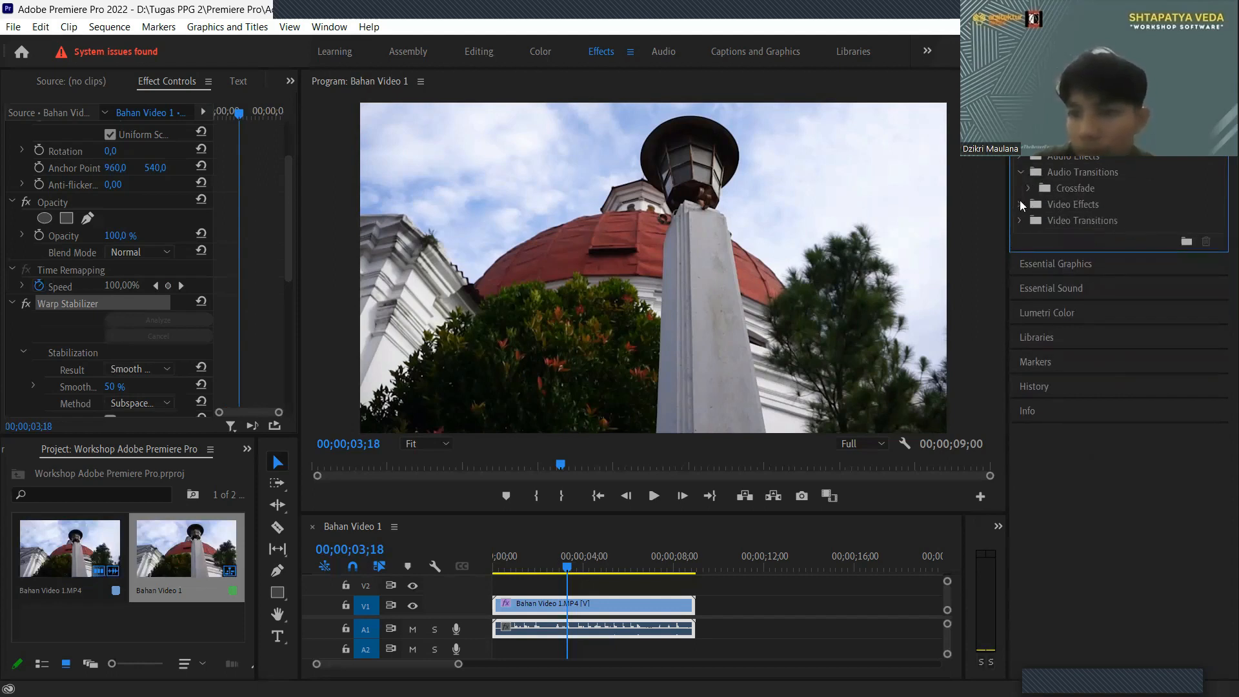
left_click(1020, 204)
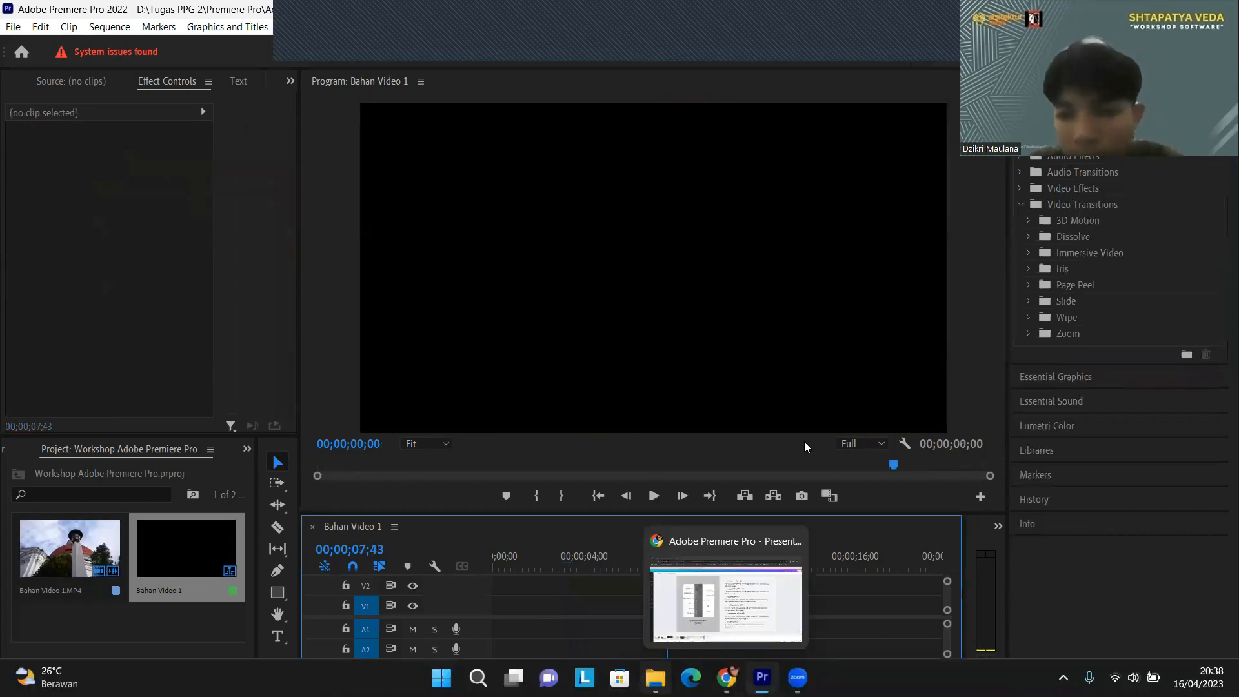
- Switch to File Explorer and place Bahan Transisi 1.mp4 and Bahan Transisi 2.mp4 at the start of V1 in Premiere Pro's Bahan Video 1 sequence
key("alt+Tab")
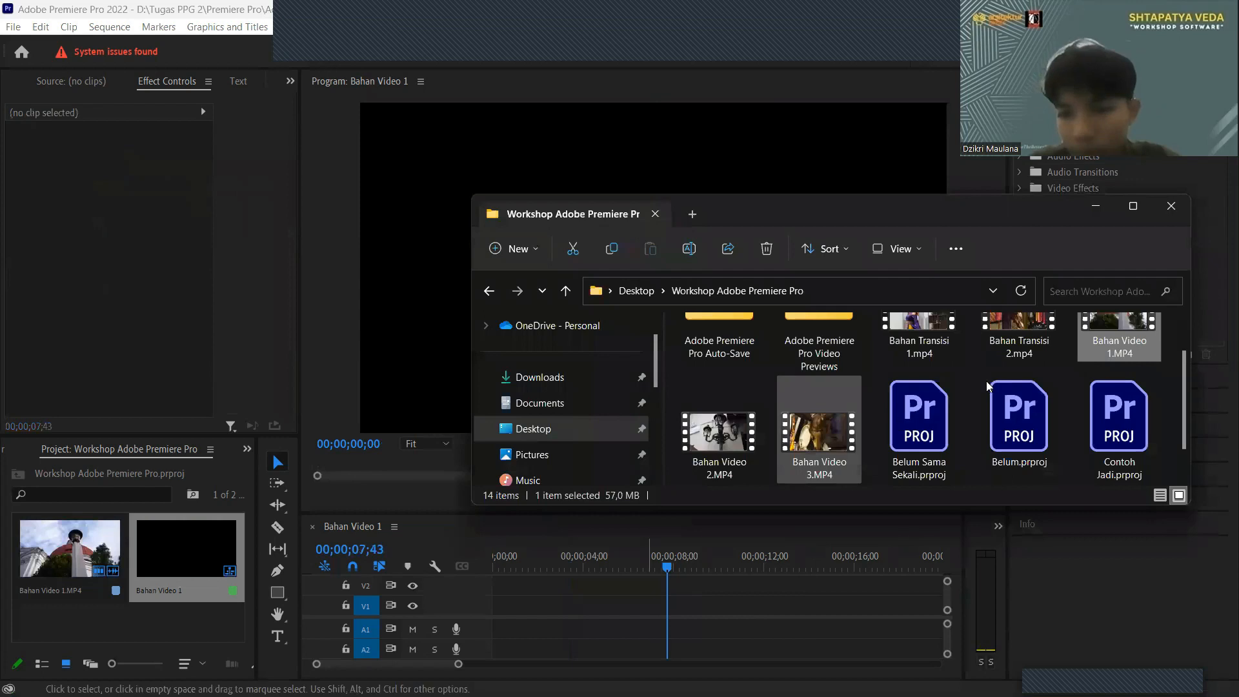
scroll(986, 381, "up", 1)
scroll(992, 349, "down", 1)
scroll(933, 361, "up", 1)
left_click(1006, 362, "ctrl")
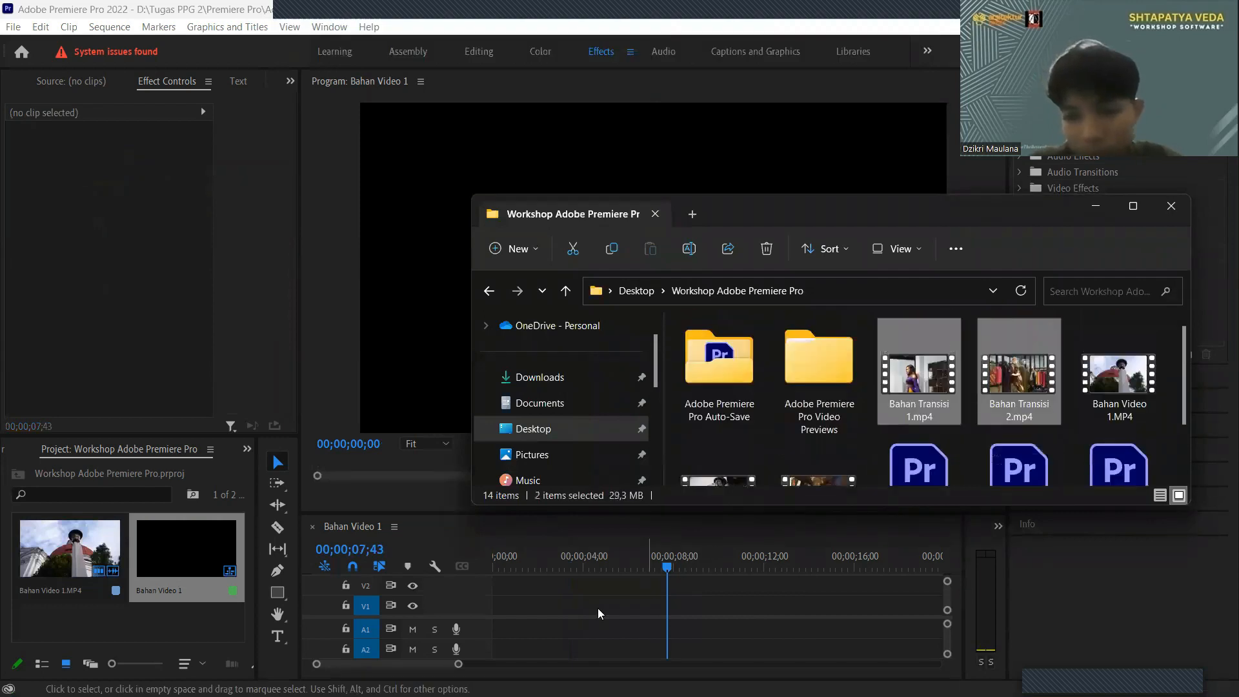
left_click_drag(1019, 371, 587, 603)
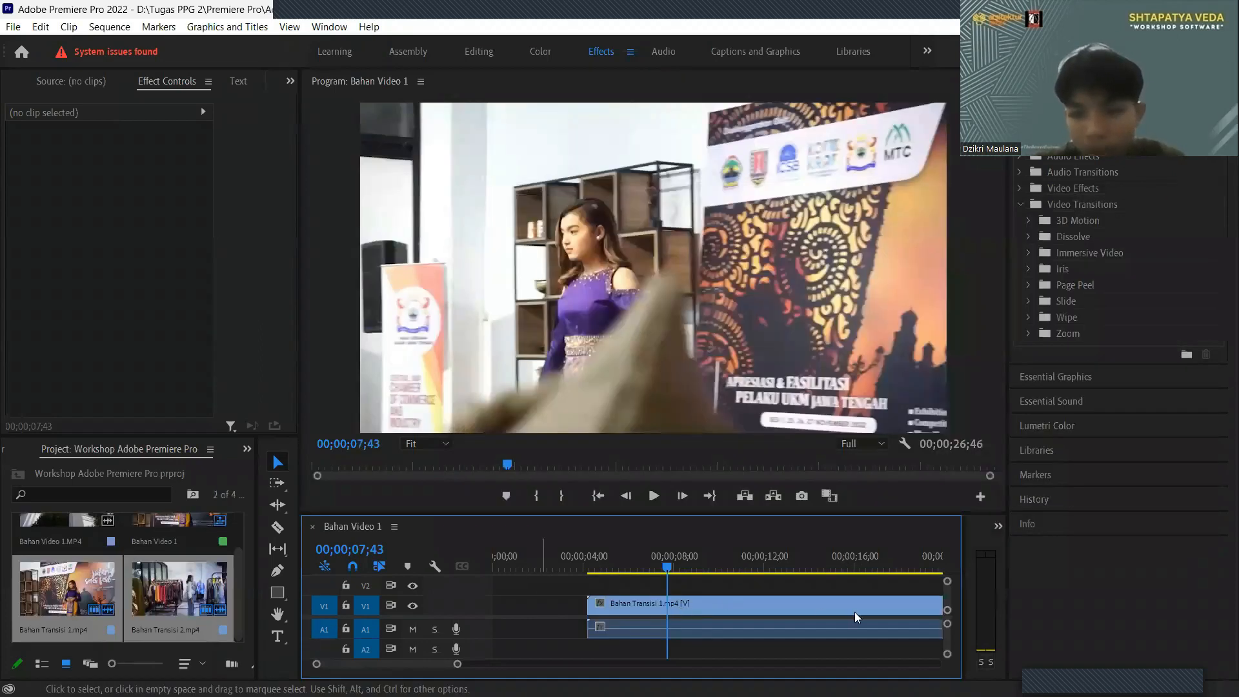
left_click_drag(854, 612, 677, 613)
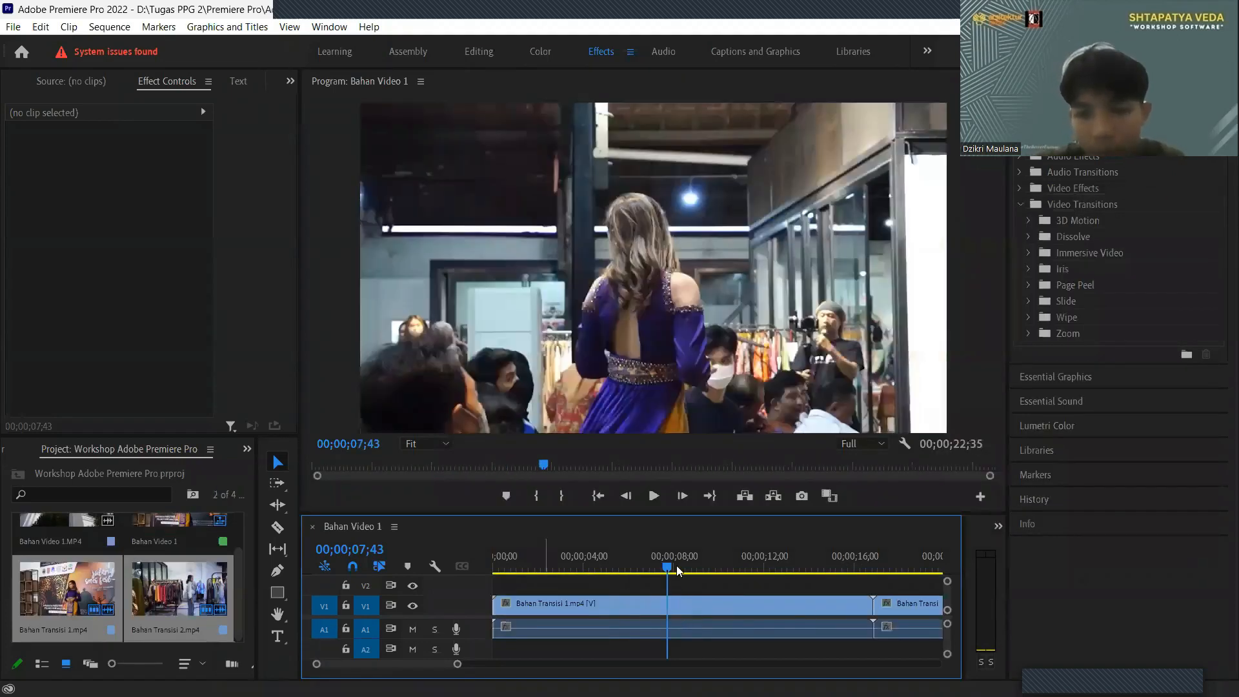
- Play the sequence up to the cut between Bahan Transisi 1.mp4 and Bahan Transisi 2.mp4
key("space")
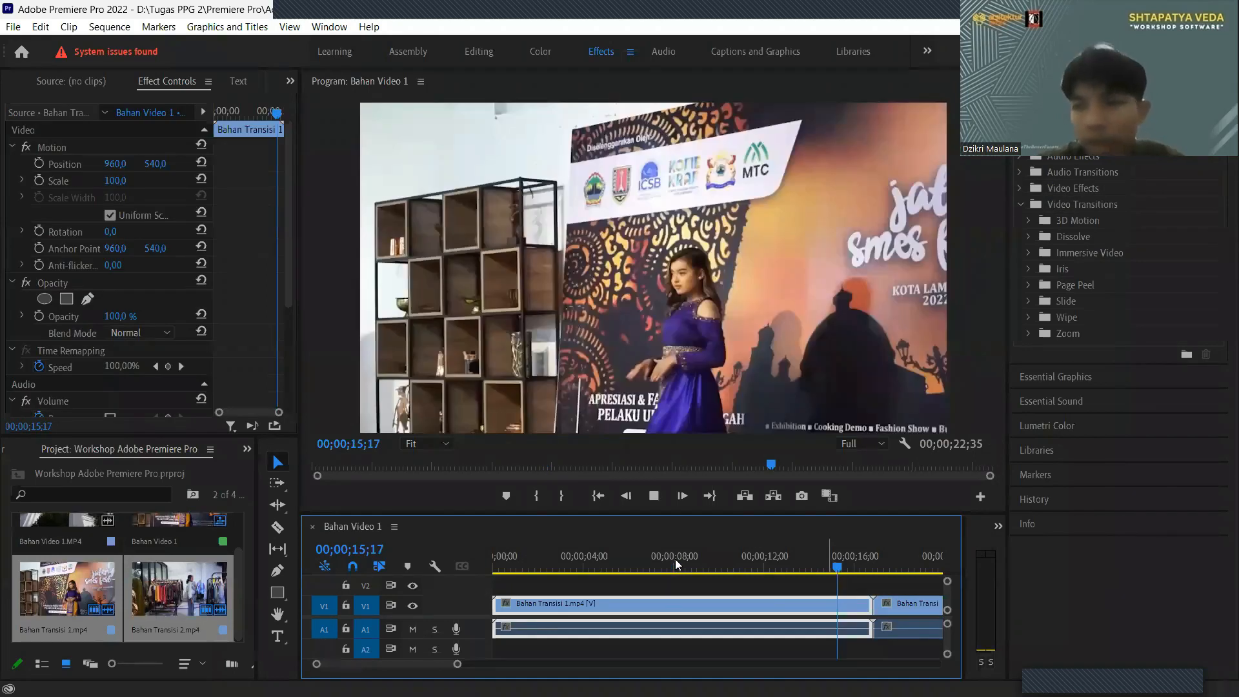
key("=")
left_click(672, 560)
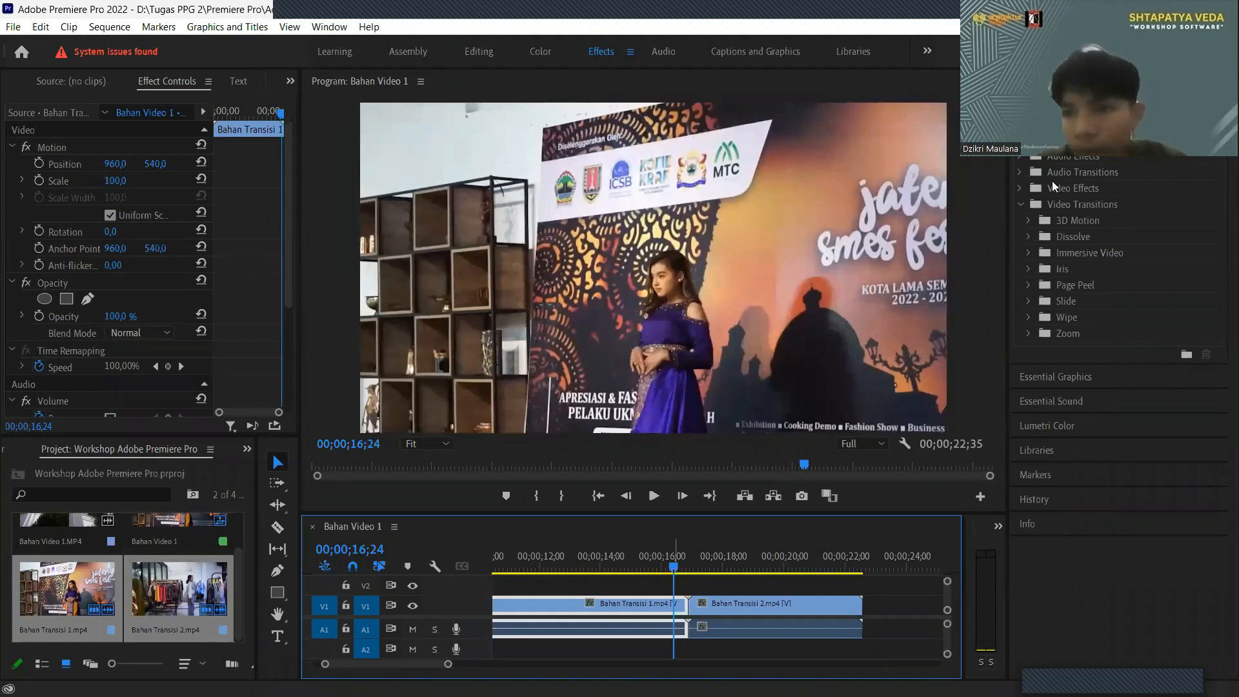
- Examine the 3D Motion and Dissolve groups among the video transitions
left_click(1019, 206)
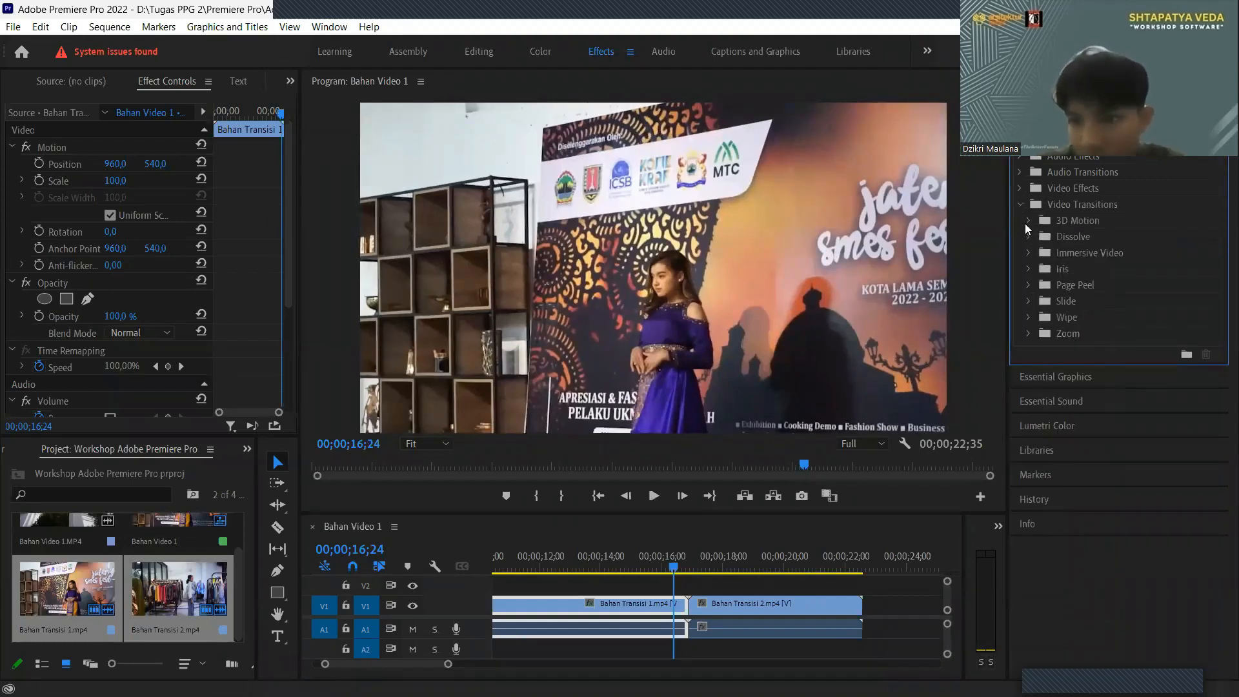
left_click(1028, 221)
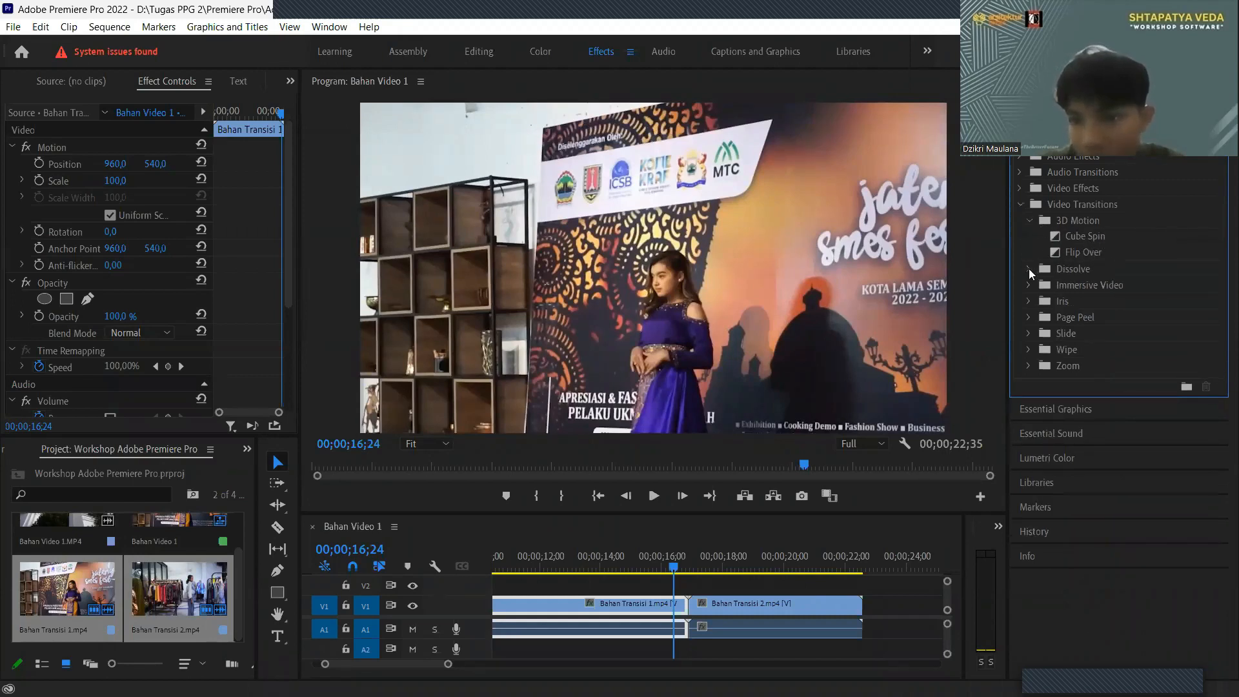
double_click(1067, 266)
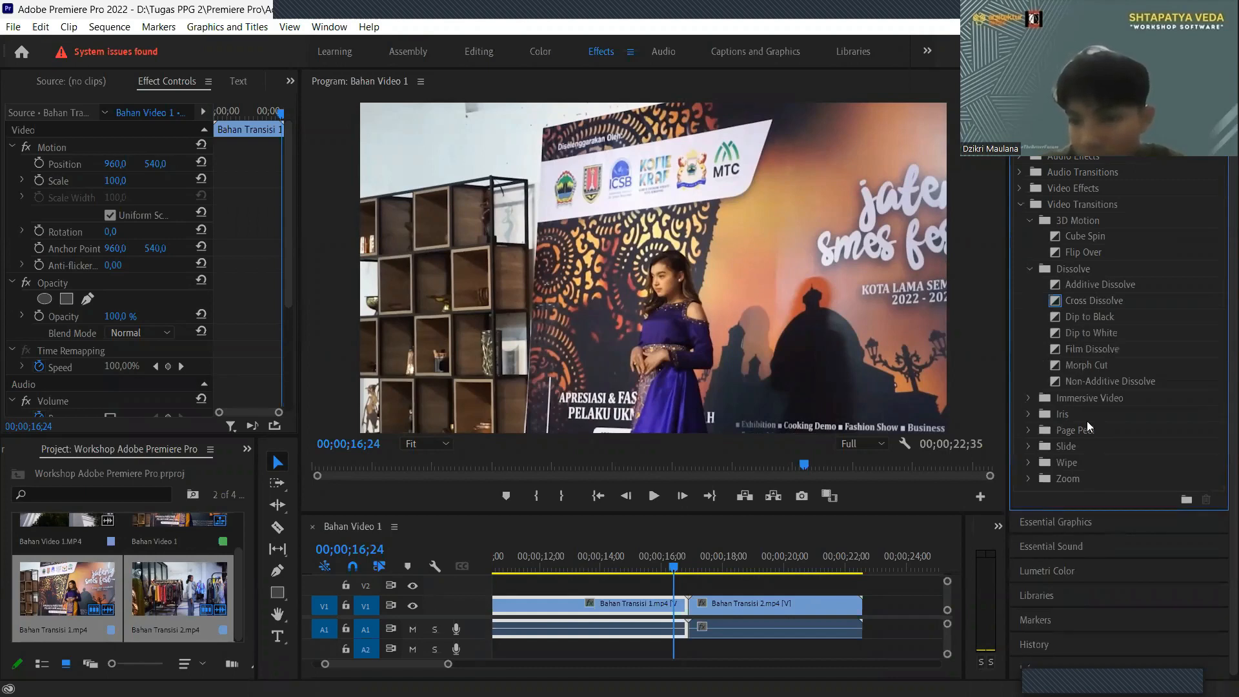
left_click(1029, 269)
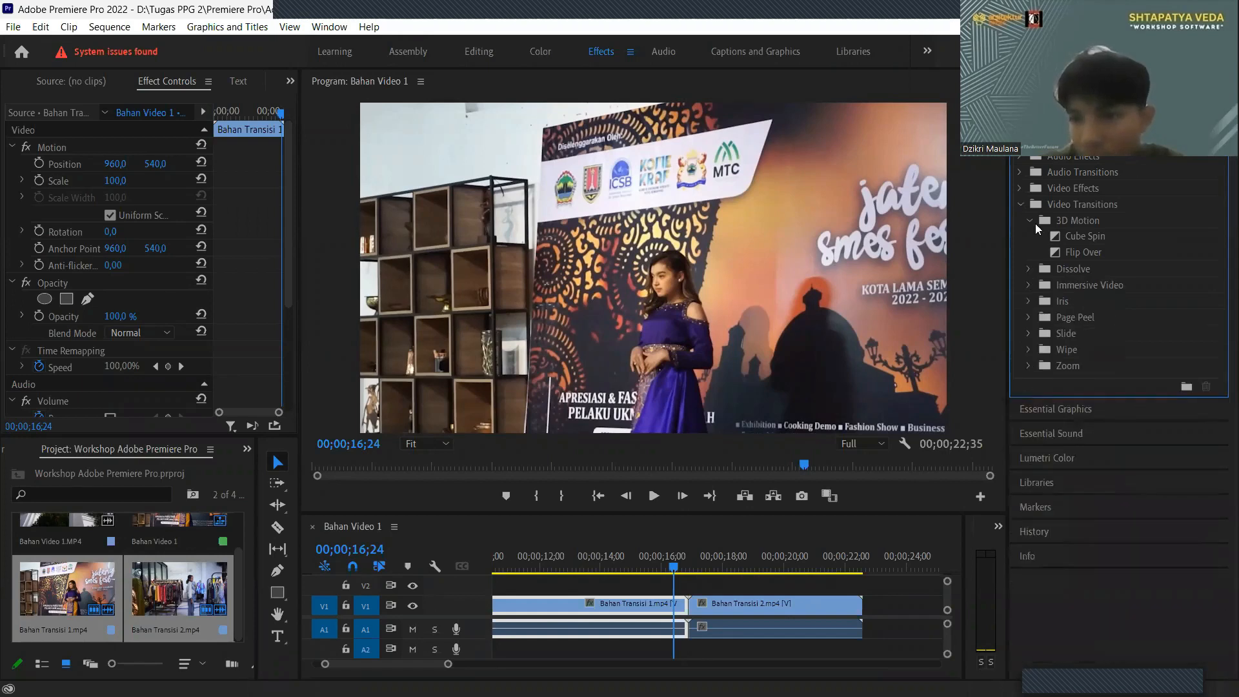
left_click(1031, 221)
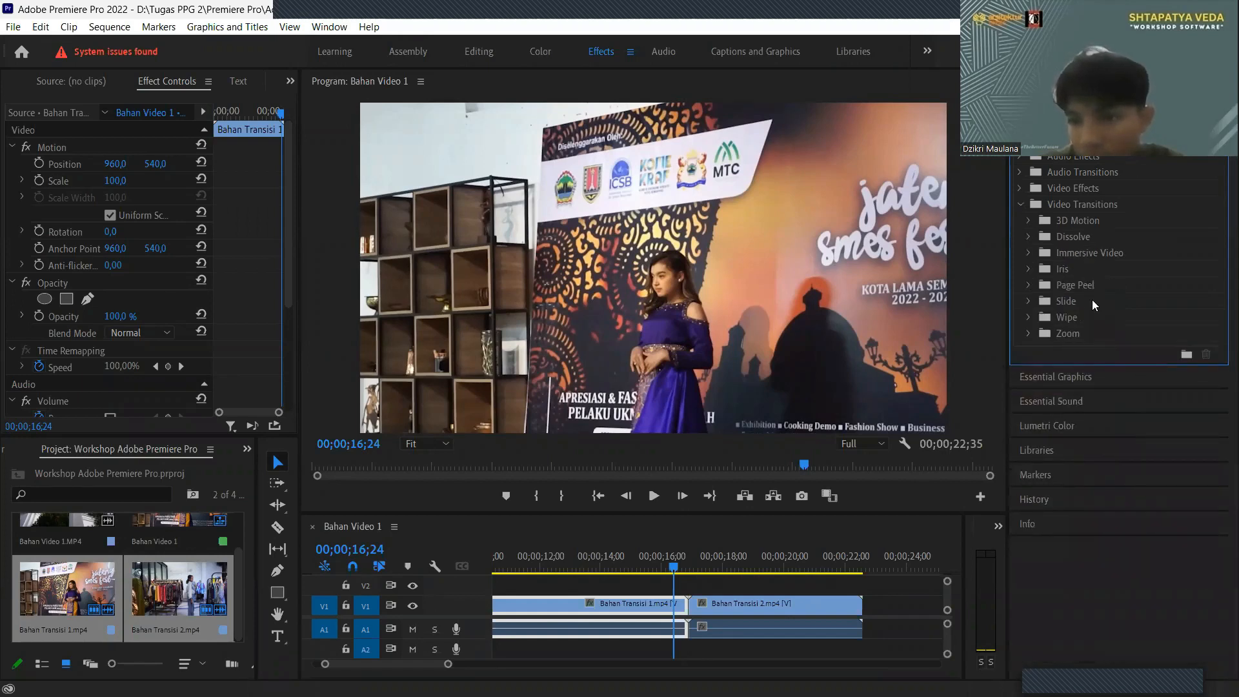
- Apply Cross Dissolve to the cut between Bahan Transisi 1.mp4 and Bahan Transisi 2.mp4 on V1 and play across it
left_click(1028, 236)
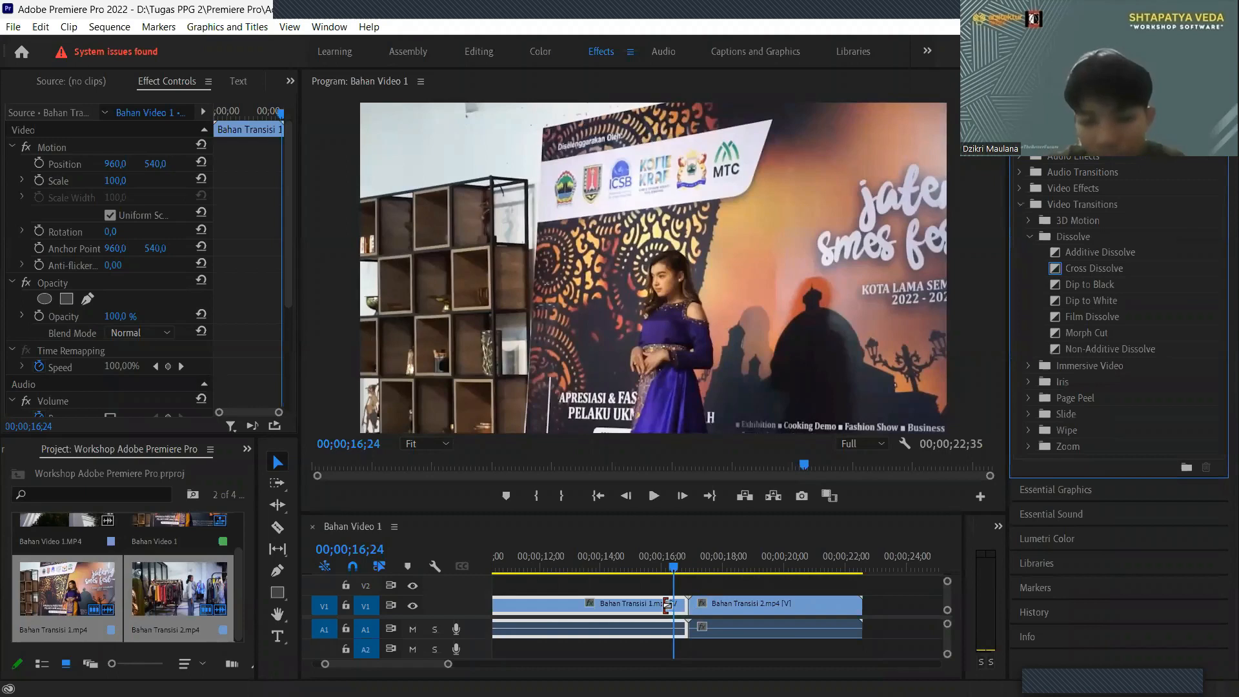
left_click_drag(1093, 268, 690, 605)
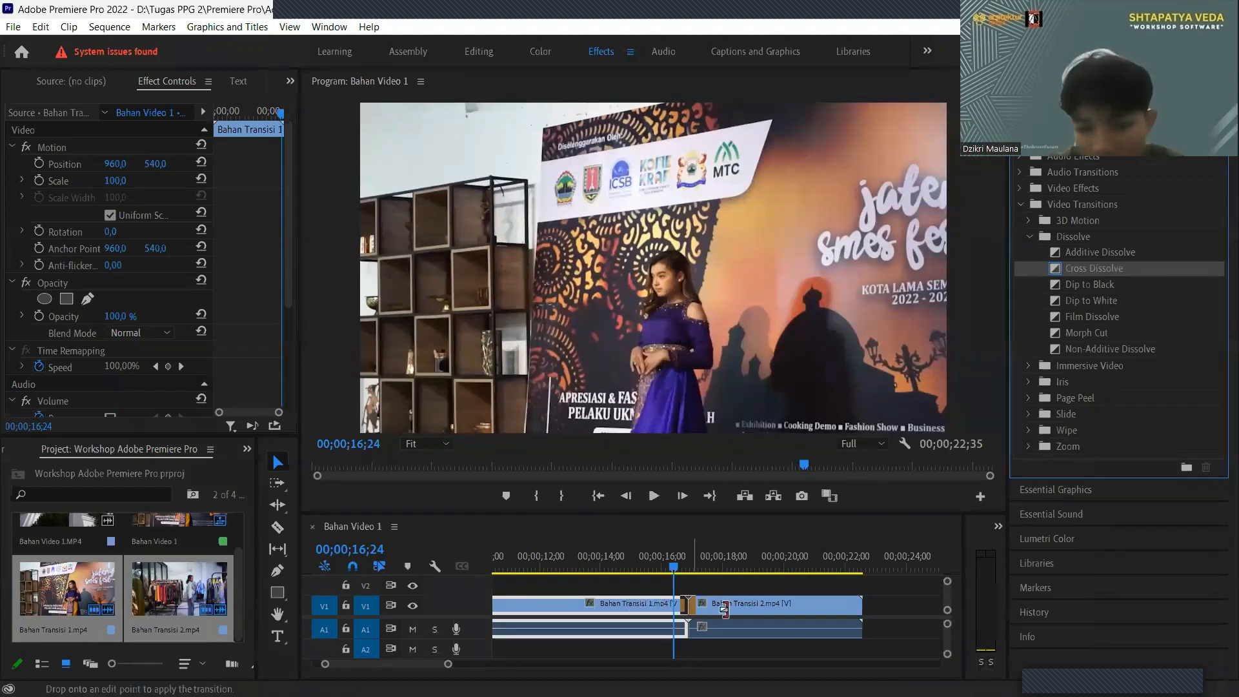
key("=")
key("space")
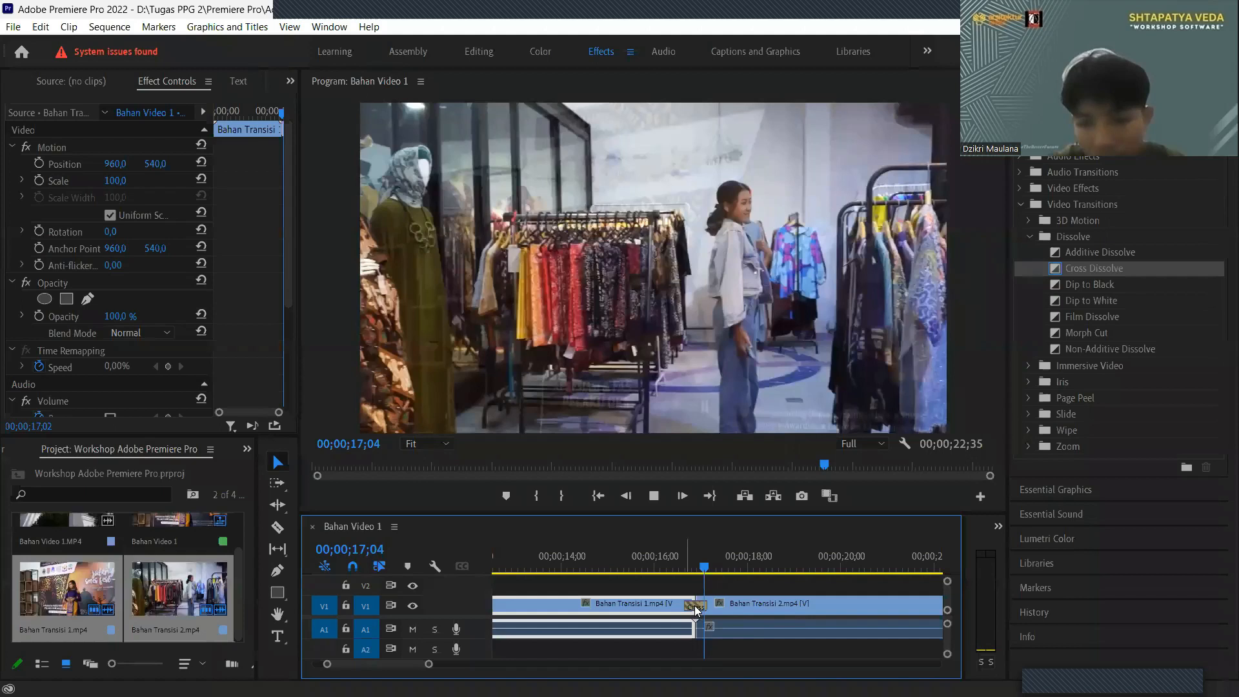
- Try stretching the Cross Dissolve on V1 to 00;00;01;02, and undo the change
left_click(695, 610)
key("=")
key("space")
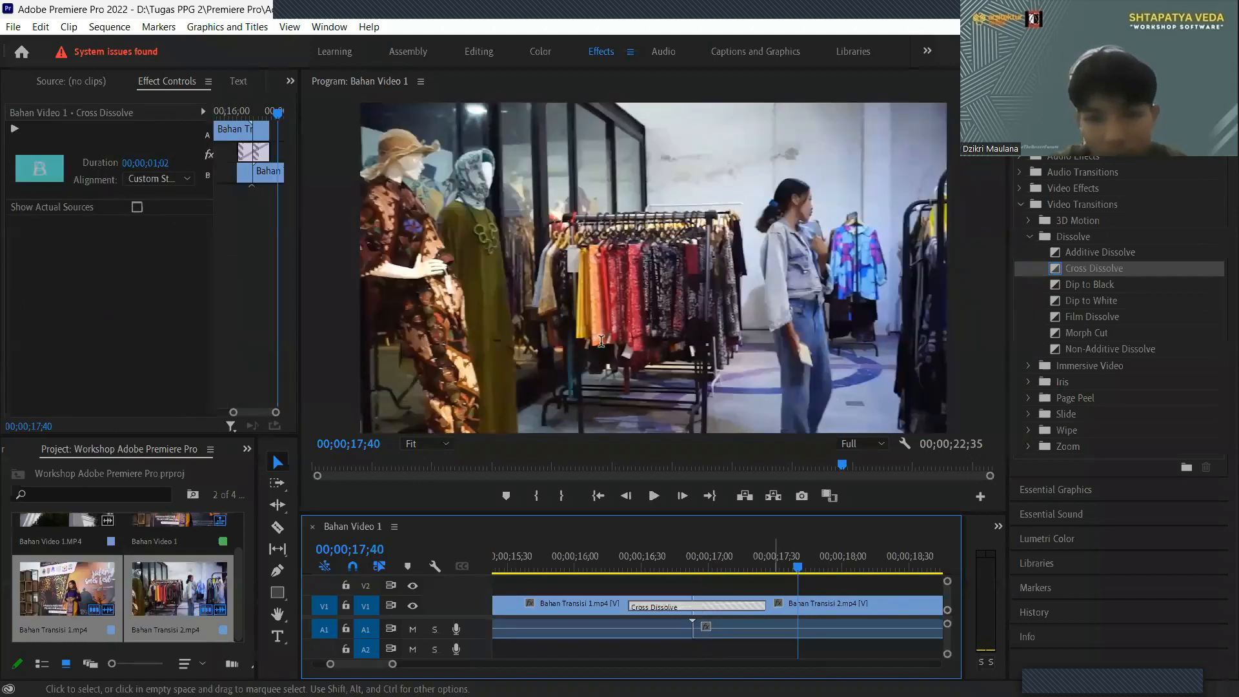
key("ctrl+z")
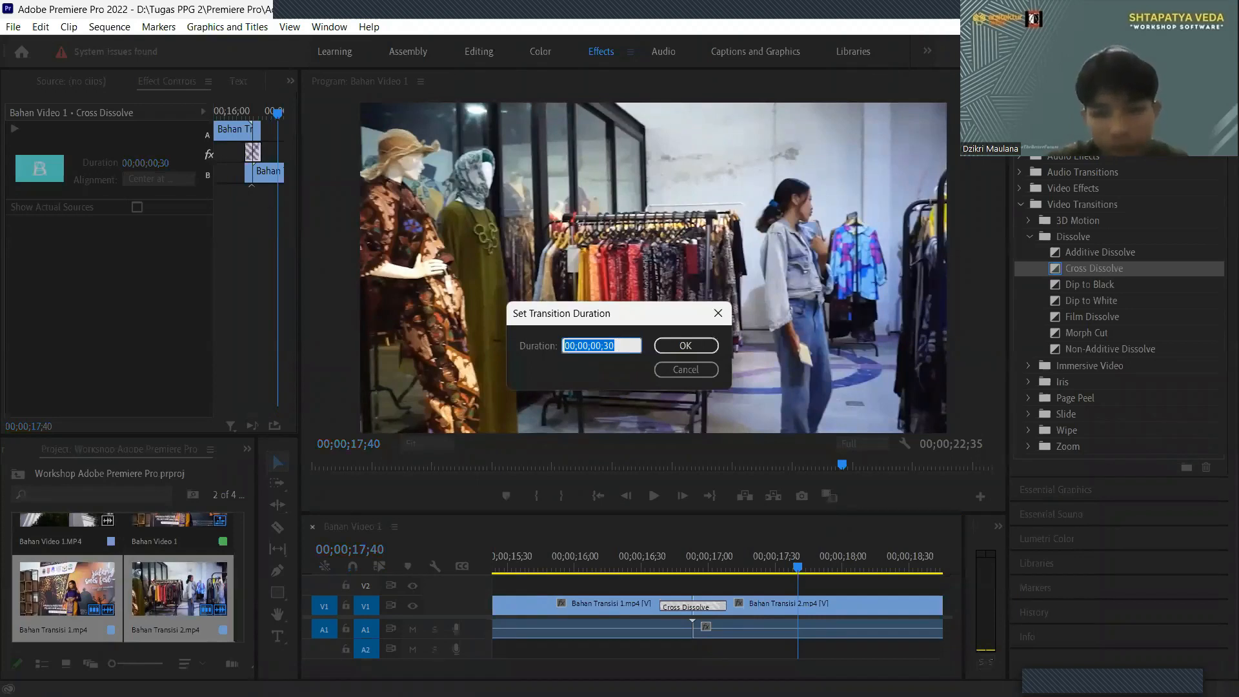
- Set the Cross Dissolve's duration to 00;00;01;00 and play across the transition
left_click(615, 345)
key("BackSpace")
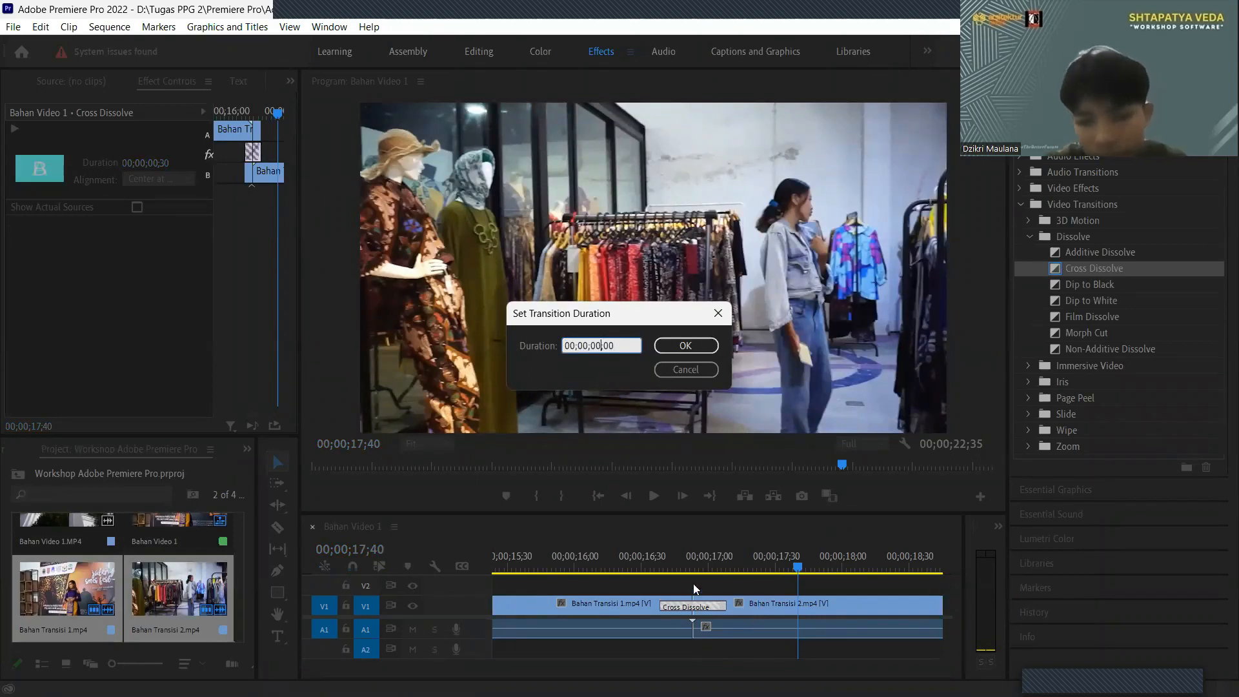
key("Return")
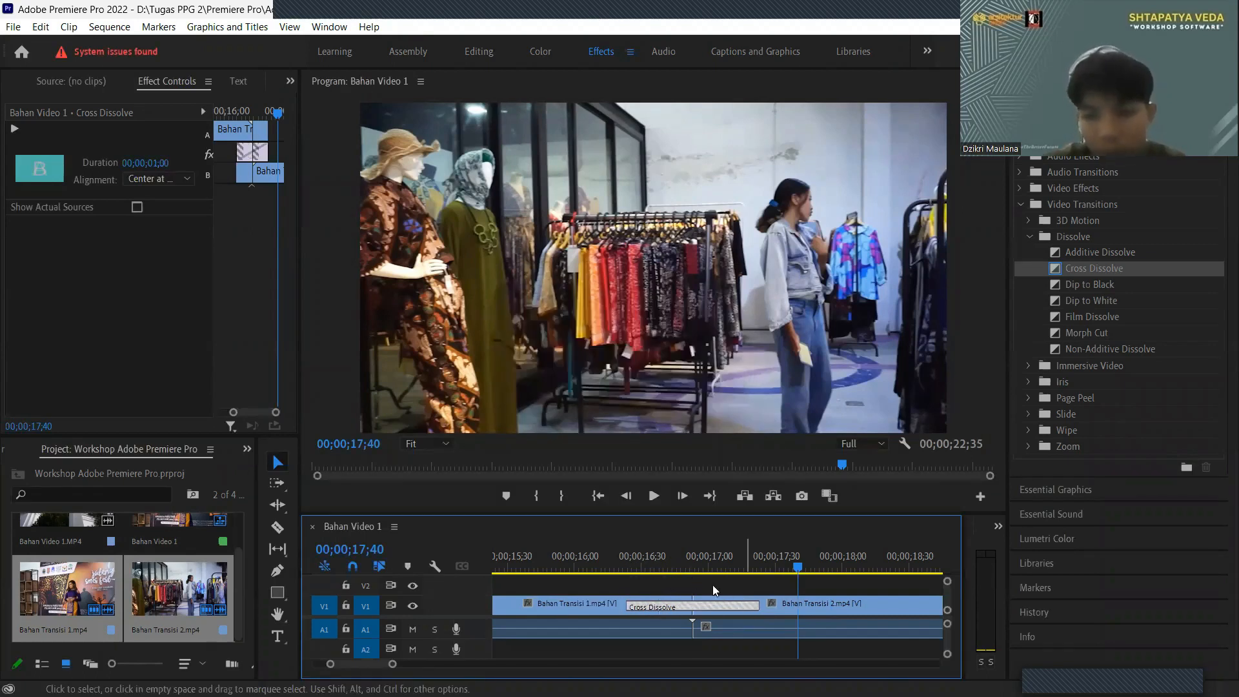
left_click(634, 557)
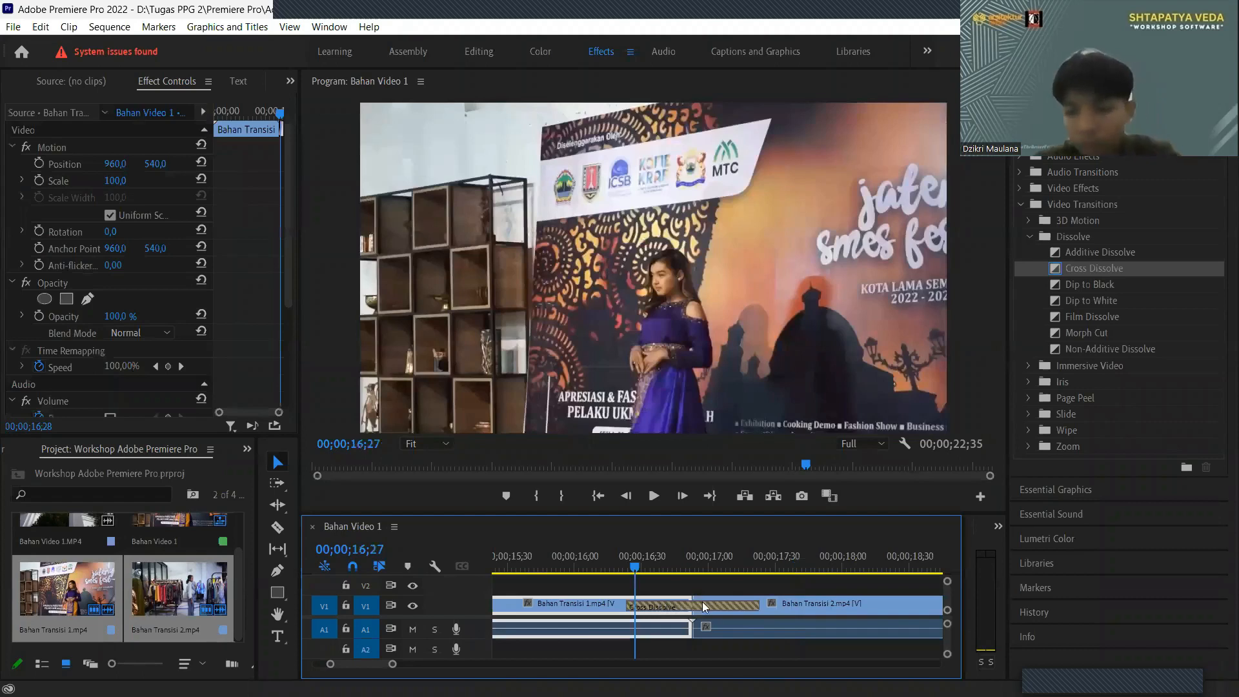
key("space")
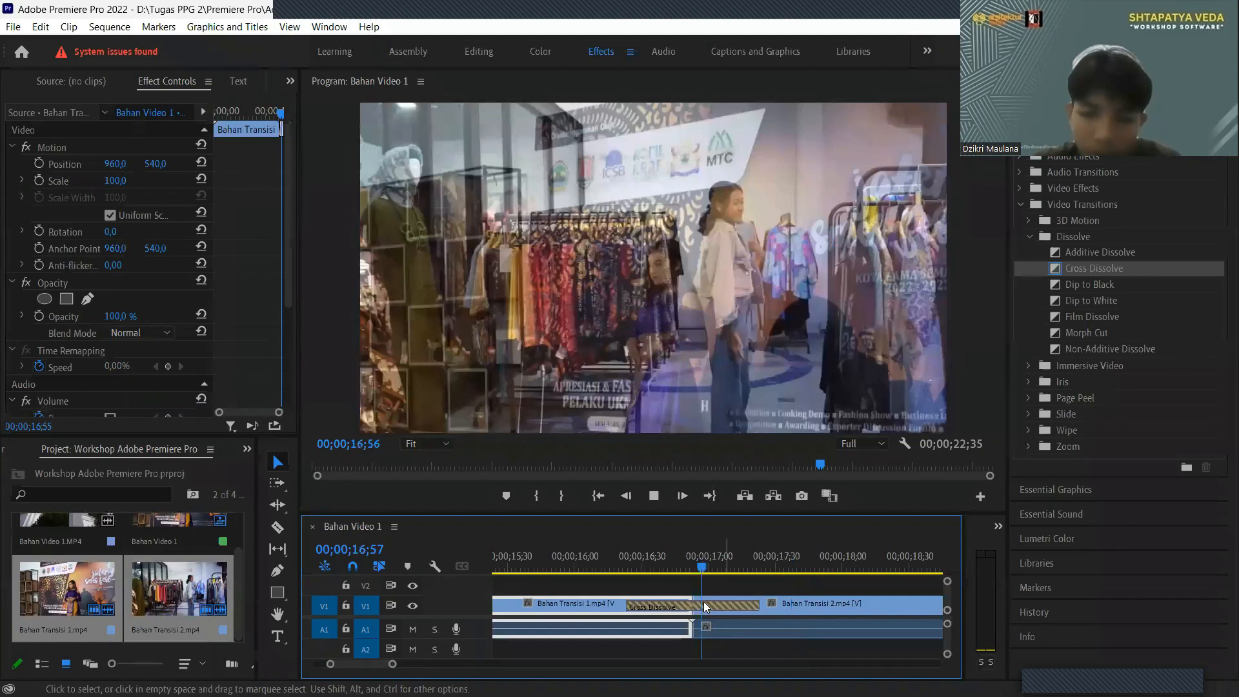
- Remove the Cross Dissolve and shift Bahan Transisi 2.mp4 away from Bahan Transisi 1.mp4 on V1, leaving a gap between them
key("ctrl+z")
left_click_drag(736, 605, 693, 569)
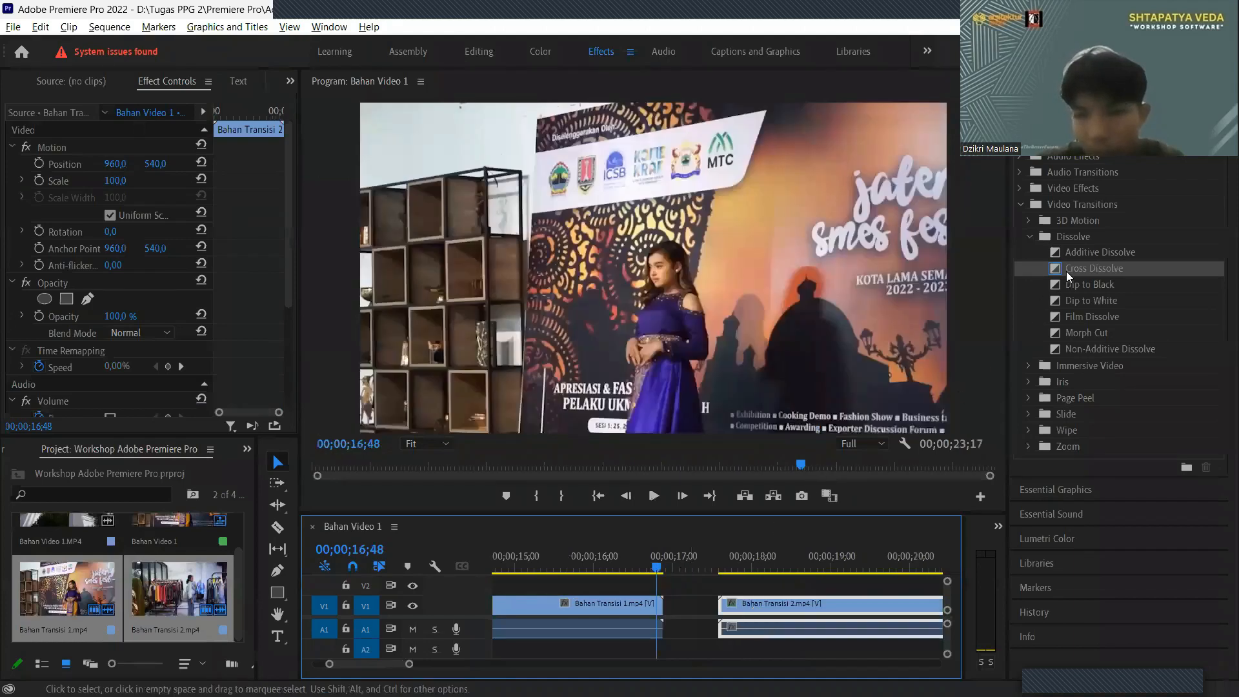
- Apply Cross Dissolve to the start of Bahan Transisi 2.mp4 on V1 after the gap and play across it
left_click_drag(1068, 270, 706, 600)
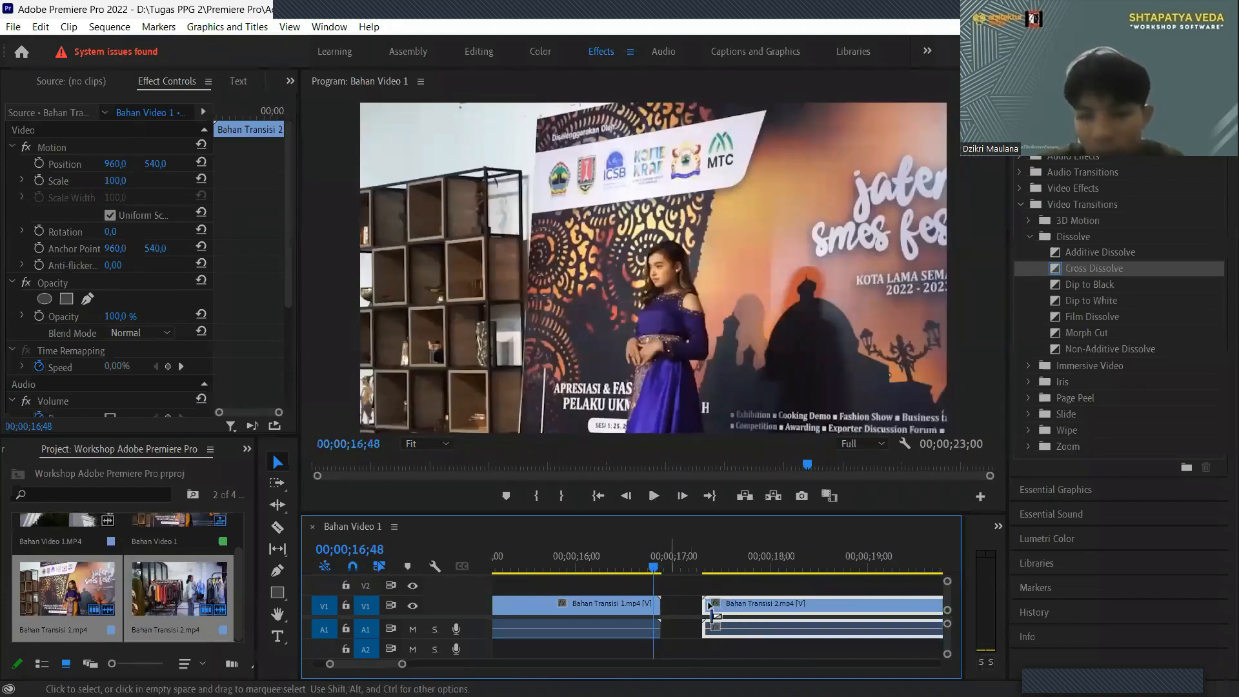
key("space")
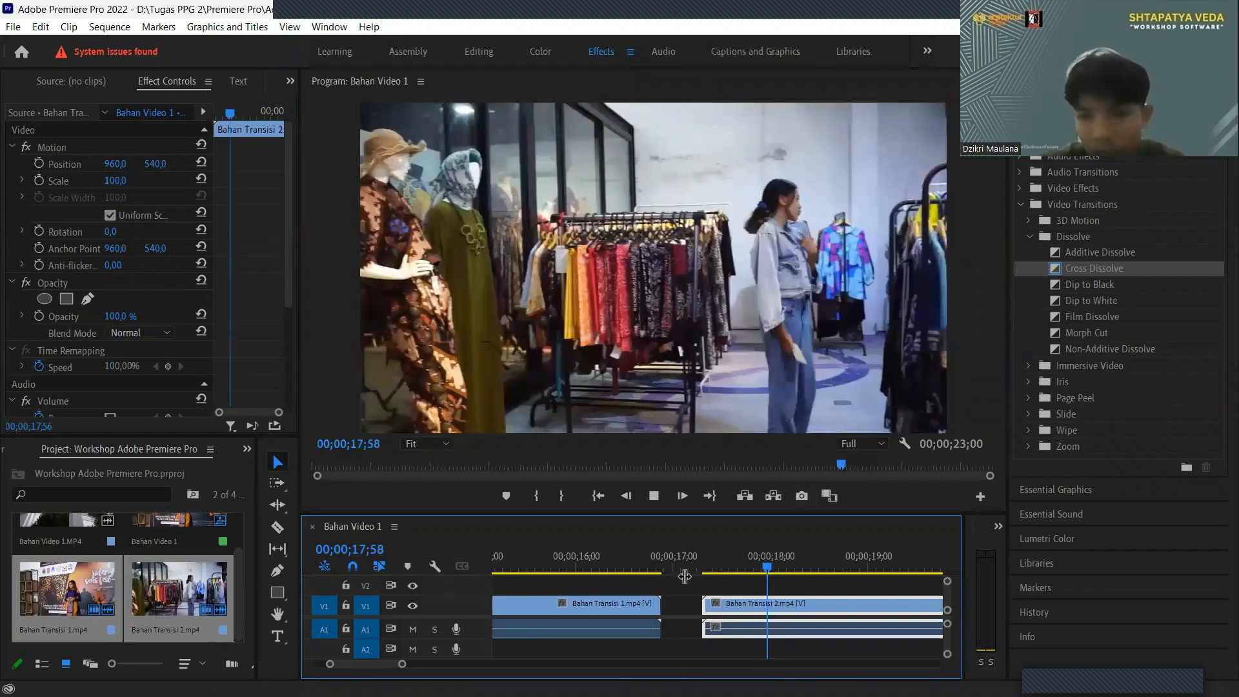
key("space")
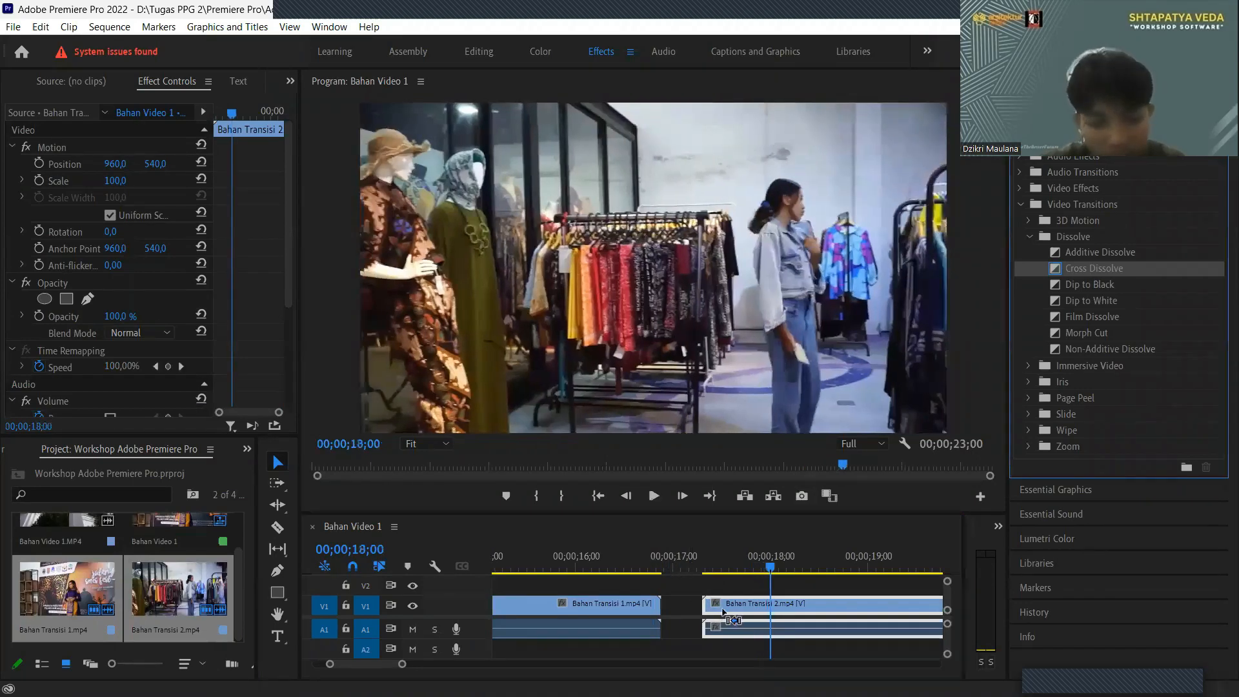
key("ctrl+z")
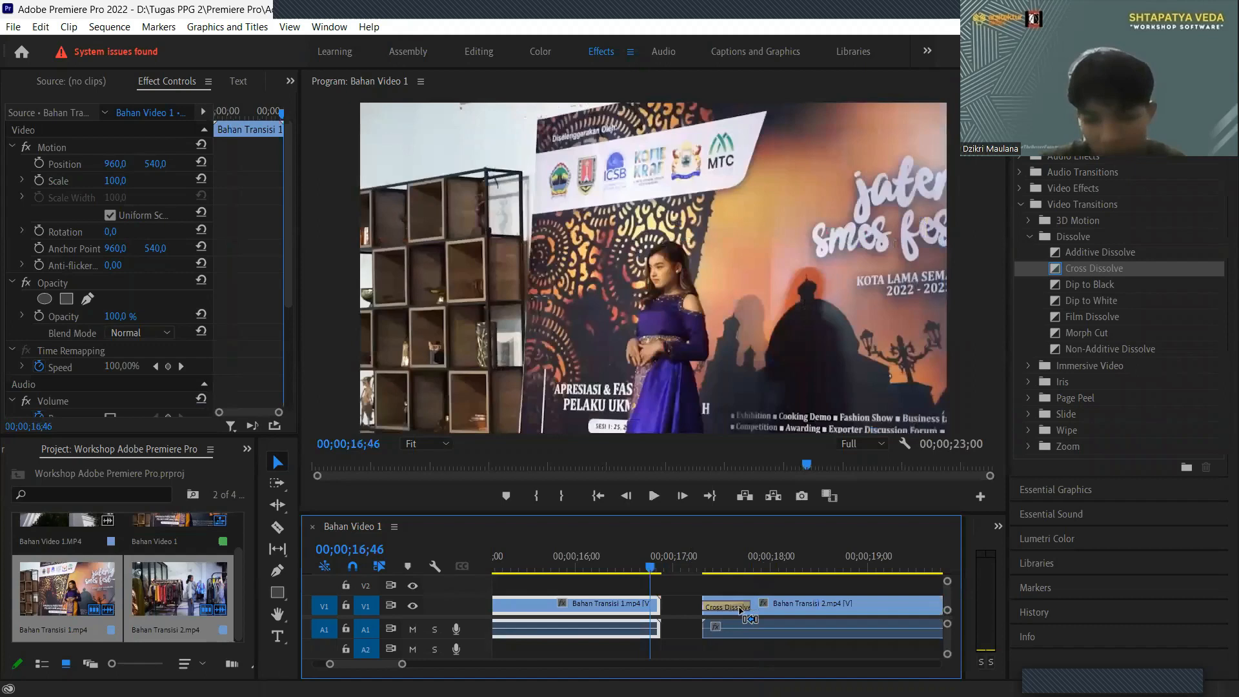
key("space")
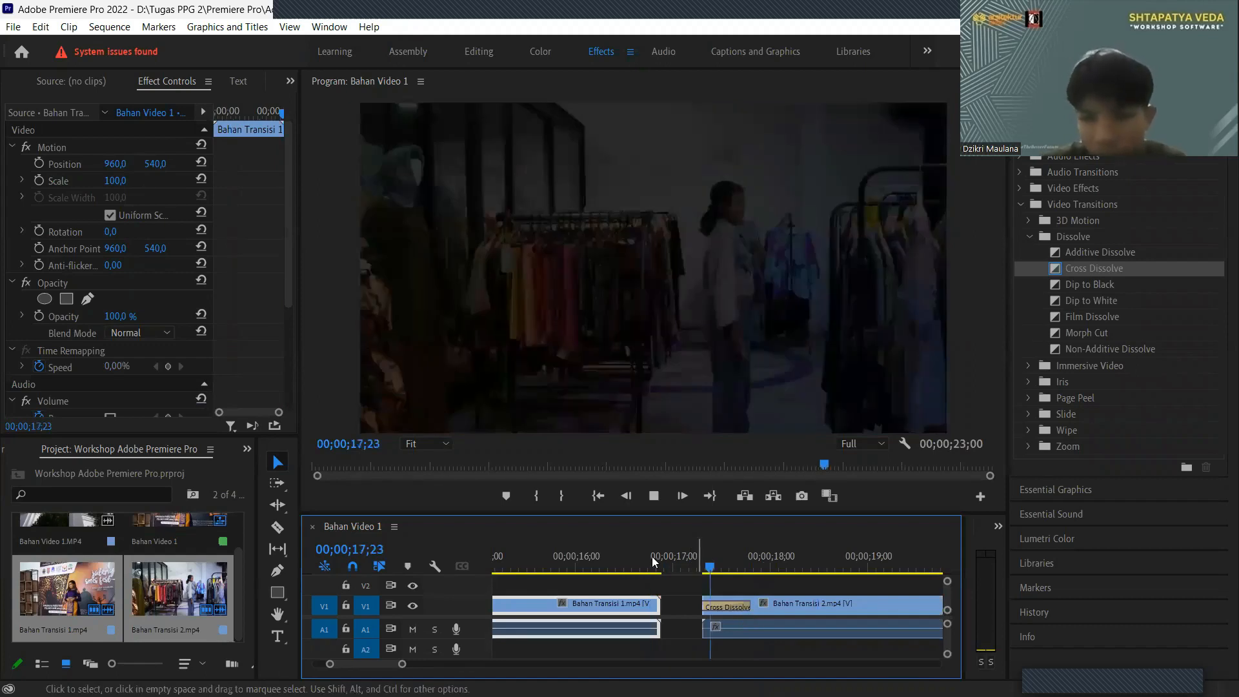
- Undo the Cross Dissolve and the clip shift, closing the gap between Bahan Transisi 1.mp4 and Bahan Transisi 2.mp4, and scrub around the cut
key("ctrl+z")
key("ctrl+z")
key("ctrl+z")
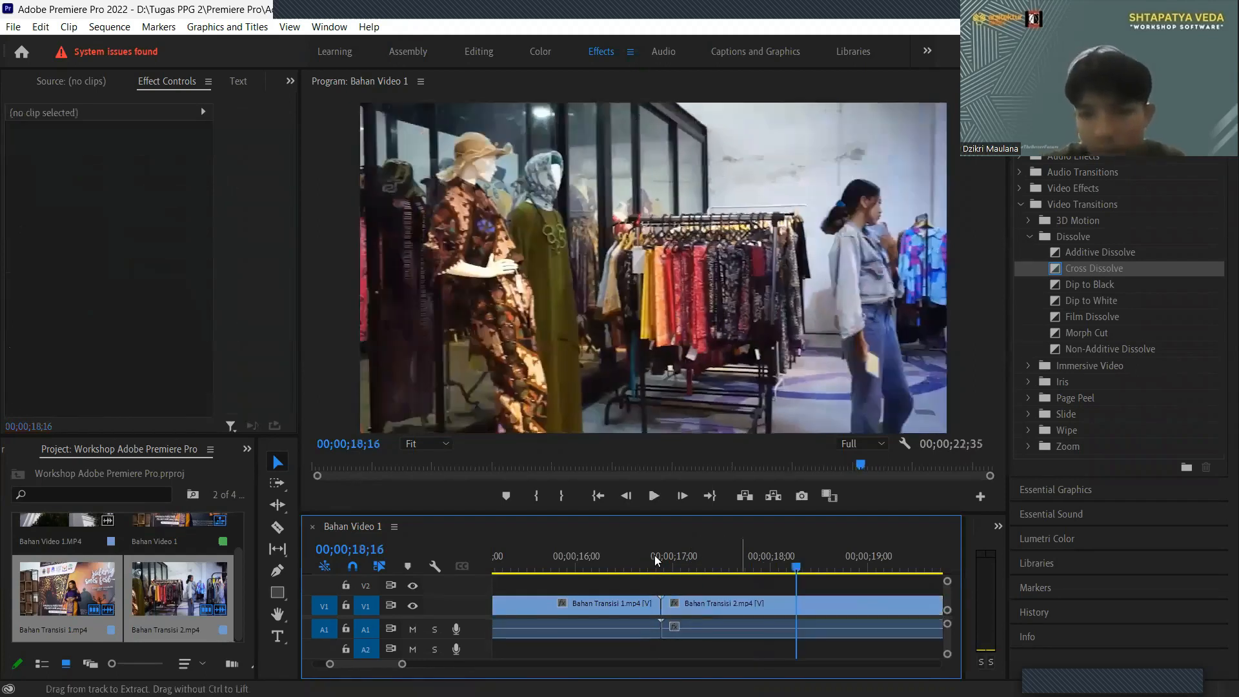
left_click(648, 561)
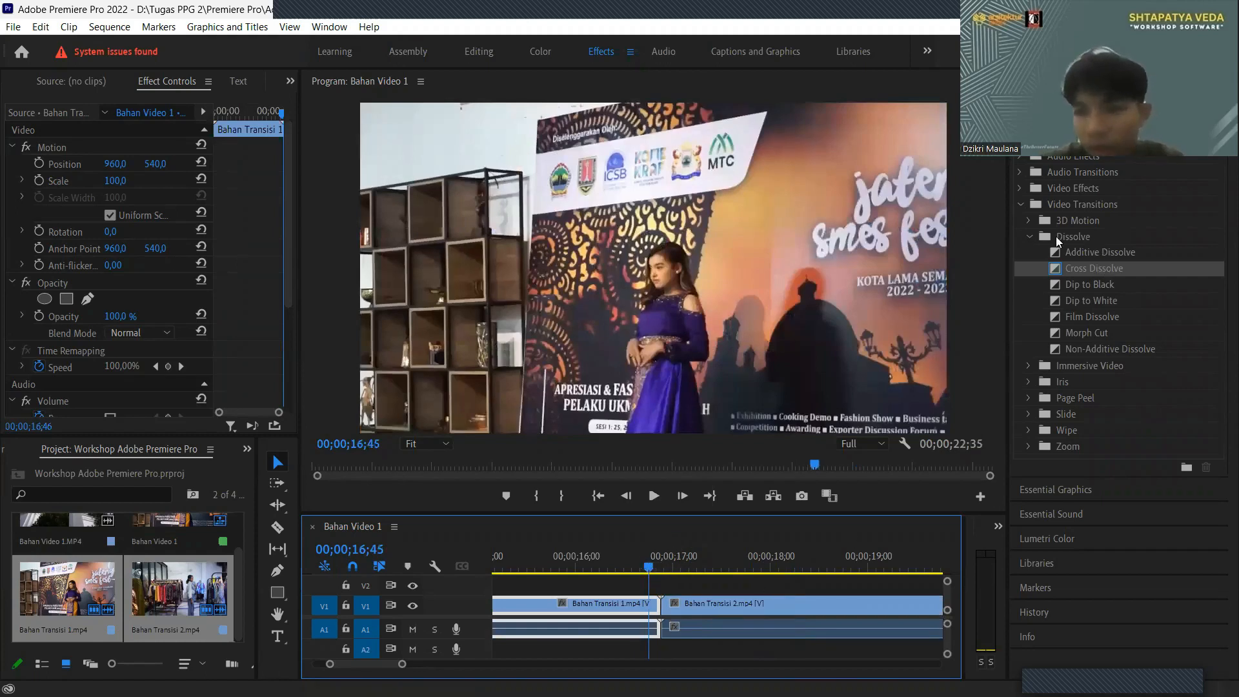
key("Down")
left_click_drag(666, 566, 634, 567)
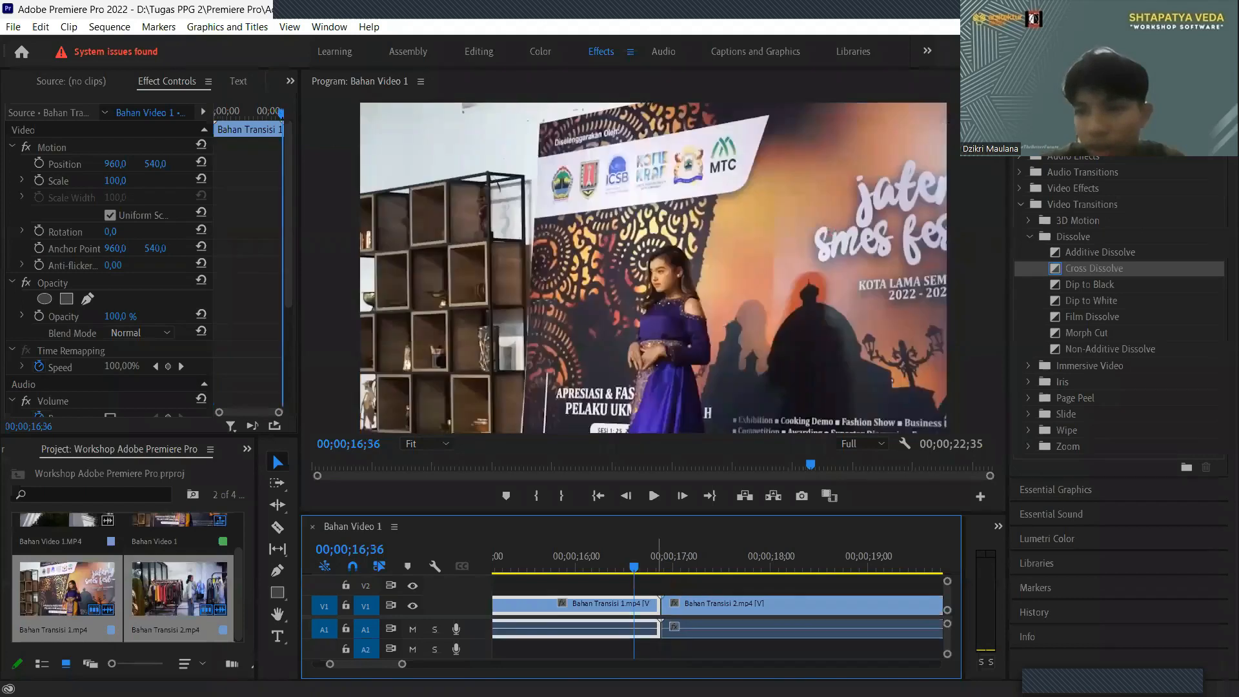
- Collapse the Dissolve transitions folder and place the playhead at 00;00;16;56, near the start of Bahan Transisi 2.mp4
left_click(1030, 237)
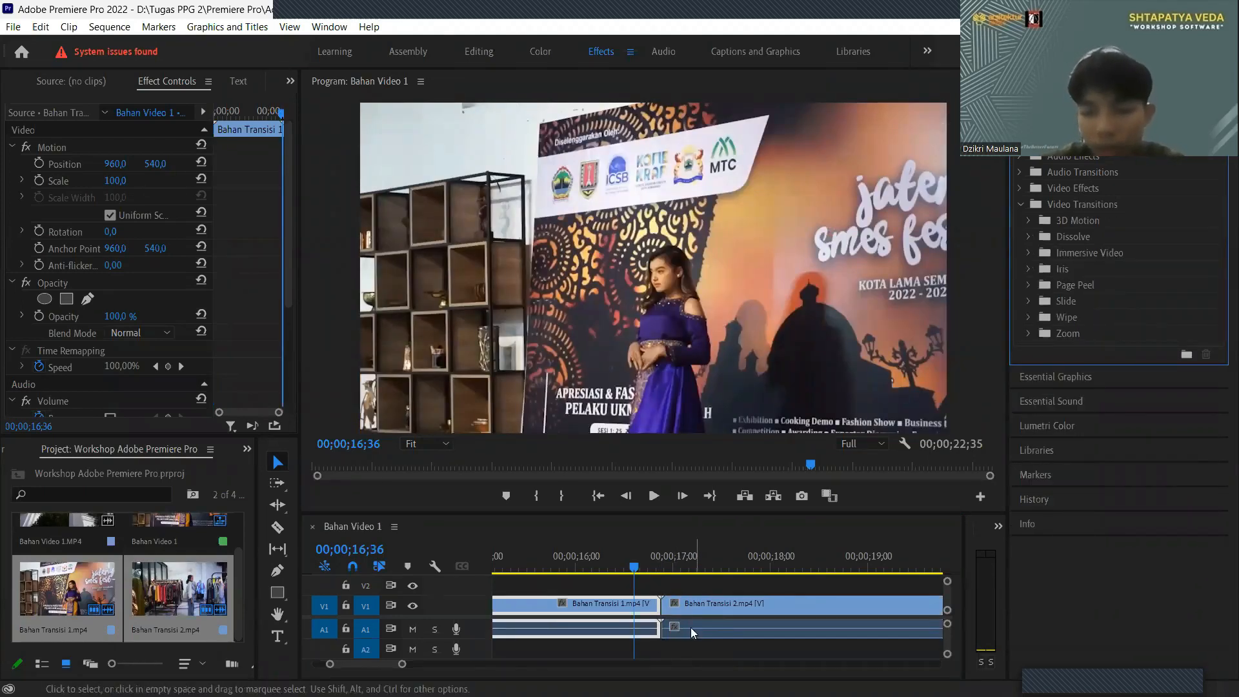
left_click(641, 552)
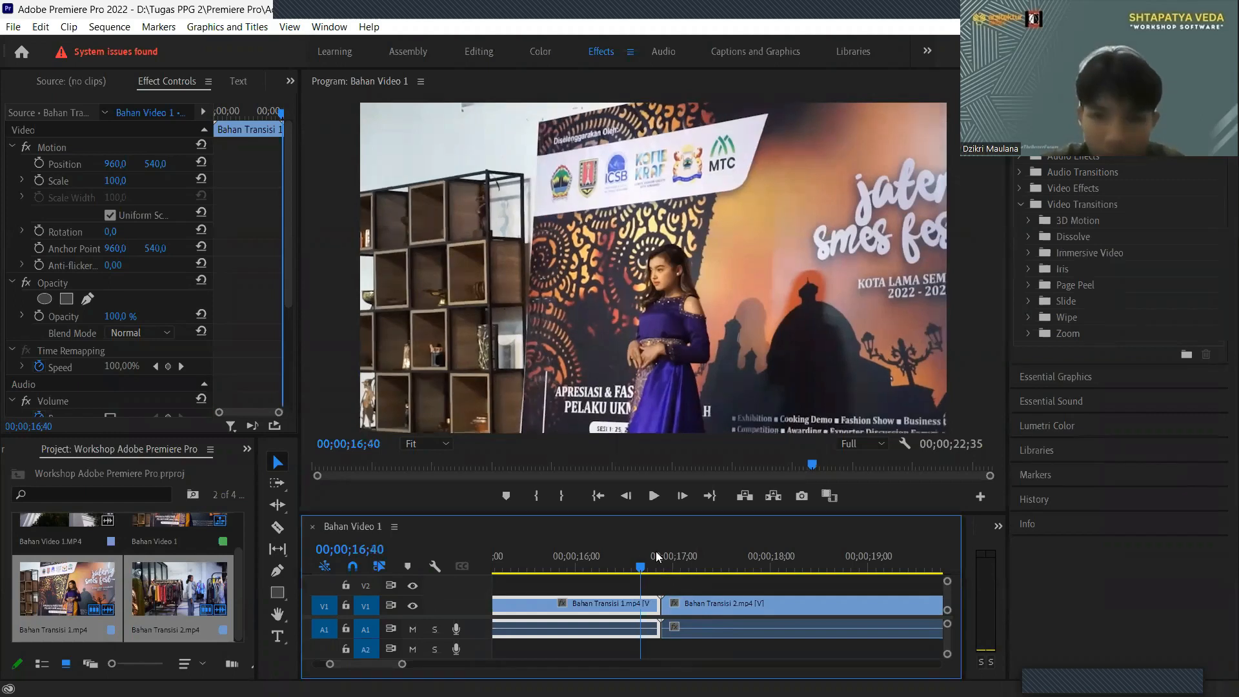
left_click(669, 556)
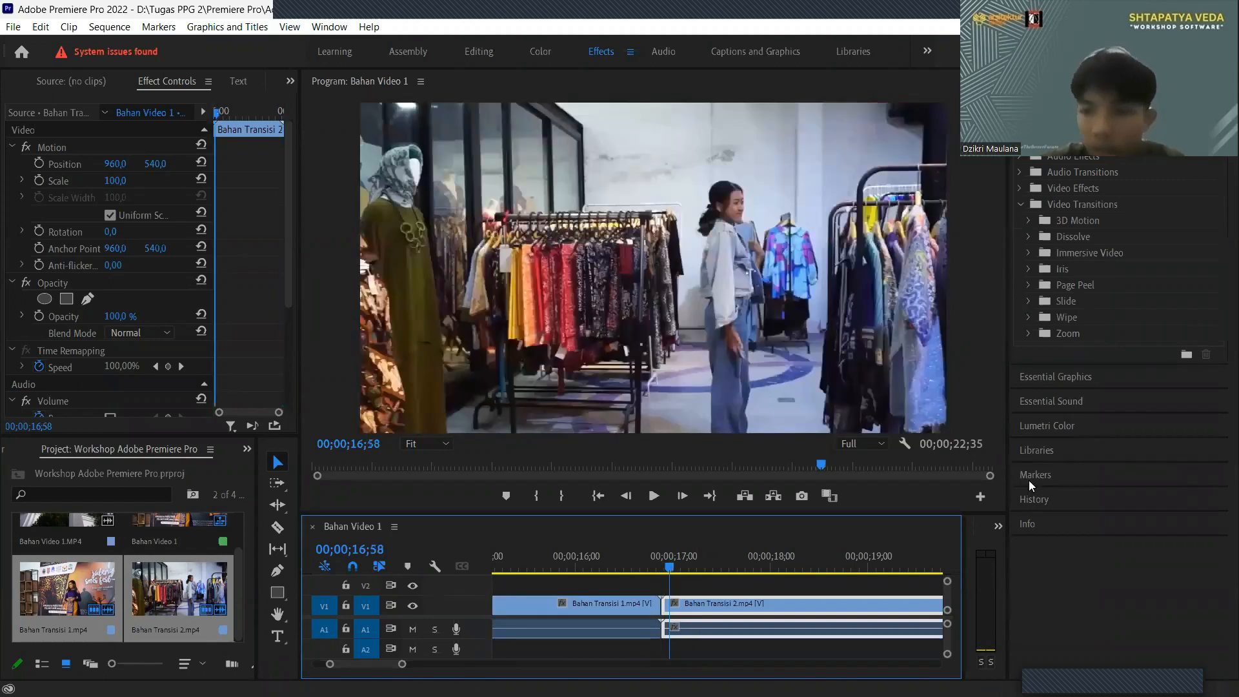
key("Left")
key("Left")
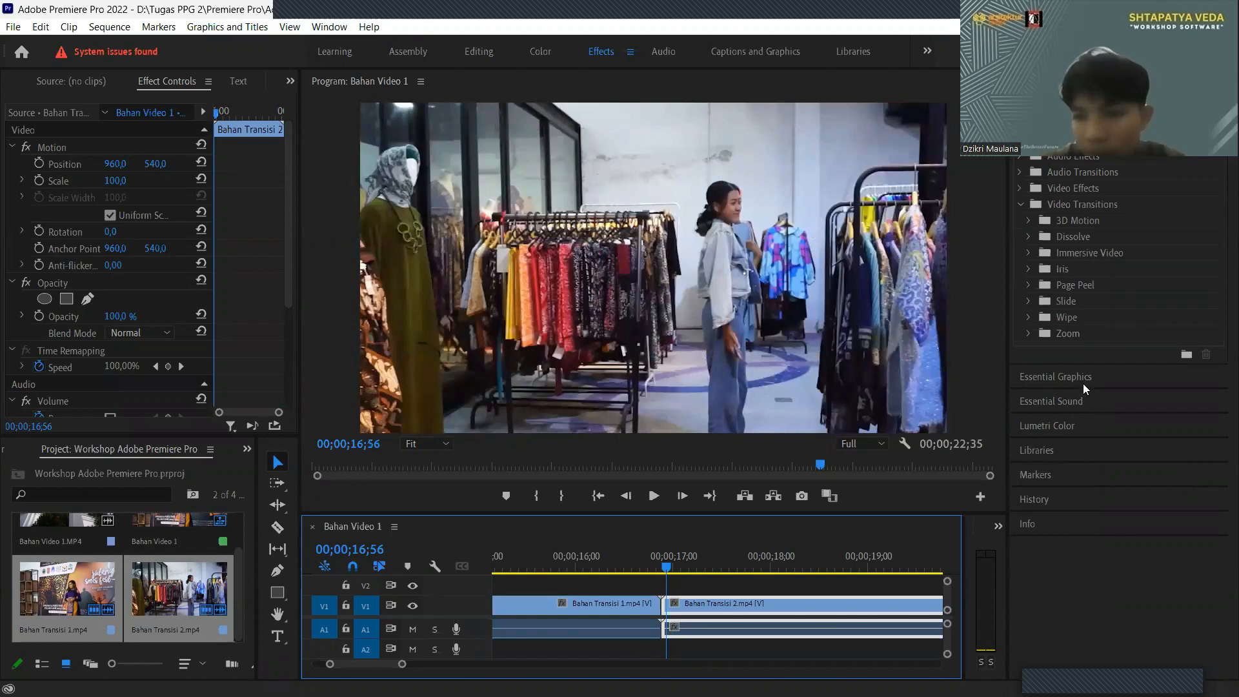
- Show the Essential Graphics templates and enlarge the timeline area to reveal more tracks
left_click(1033, 81)
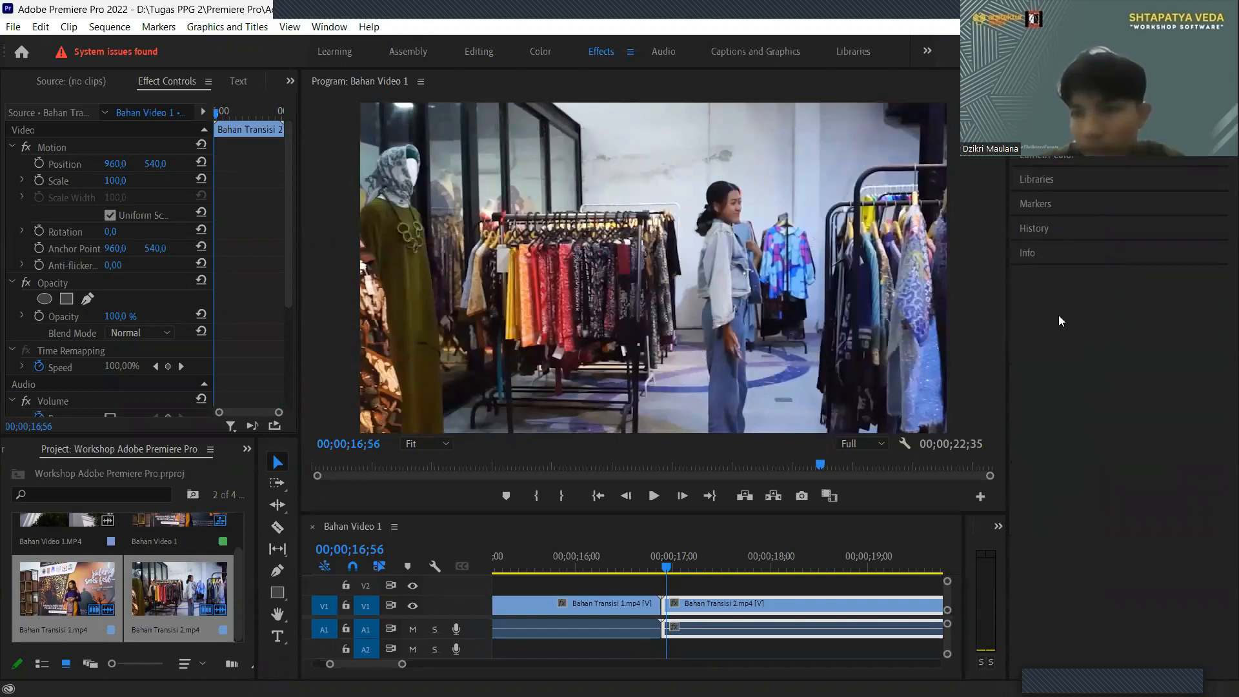
left_click(1086, 180)
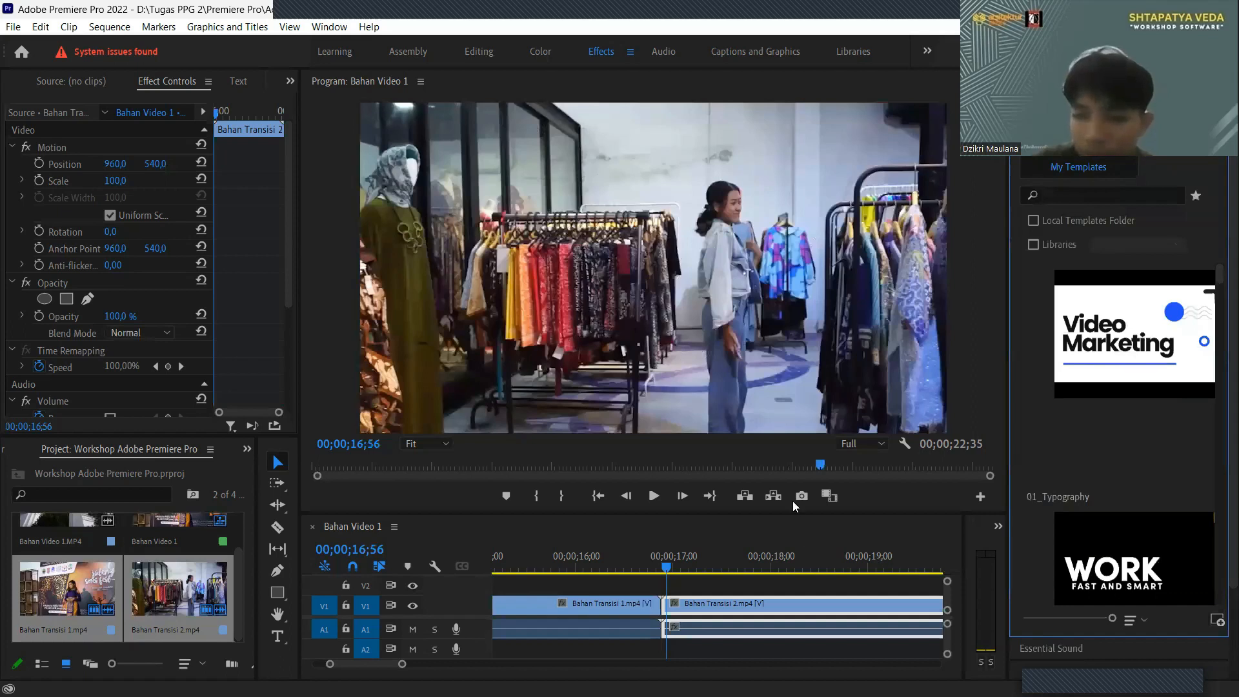
left_click_drag(794, 515, 813, 398)
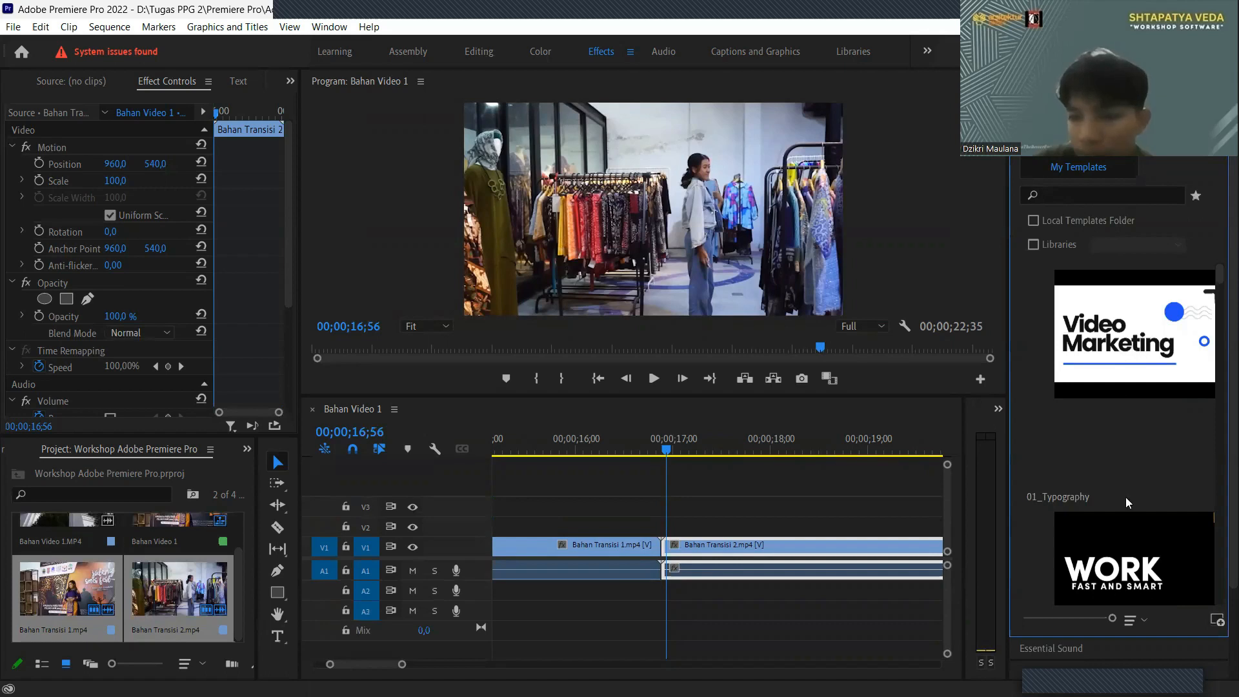
- Add the 79_Typography template to V2 at the start of Bahan Transisi 2.mp4, accepting the font substitution
scroll(1127, 503, "down", 3)
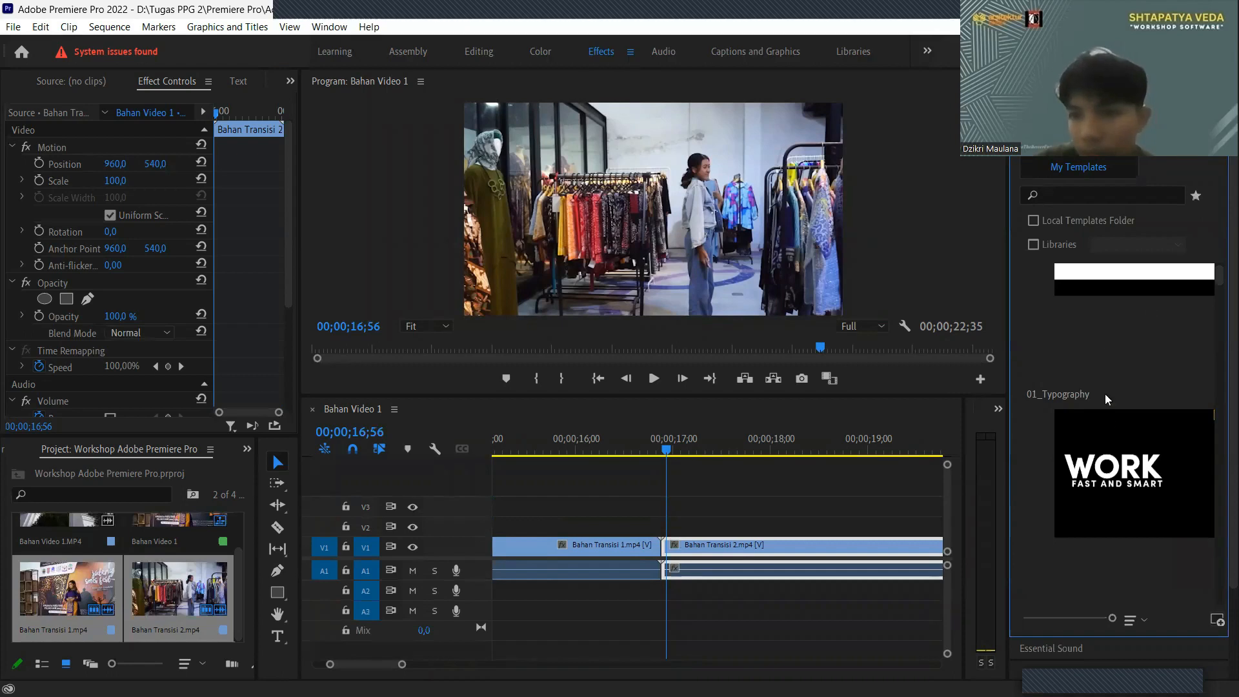
scroll(1107, 450, "down", 2)
scroll(1107, 449, "down", 3)
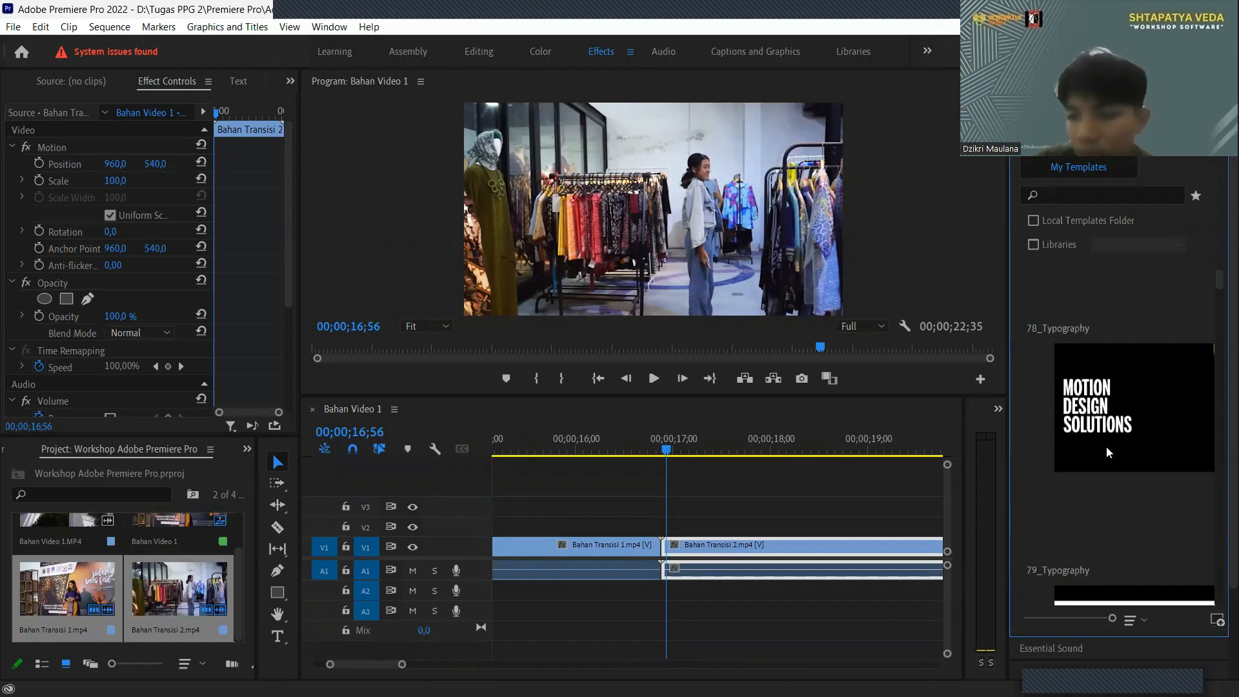
scroll(1118, 456, "down", 2)
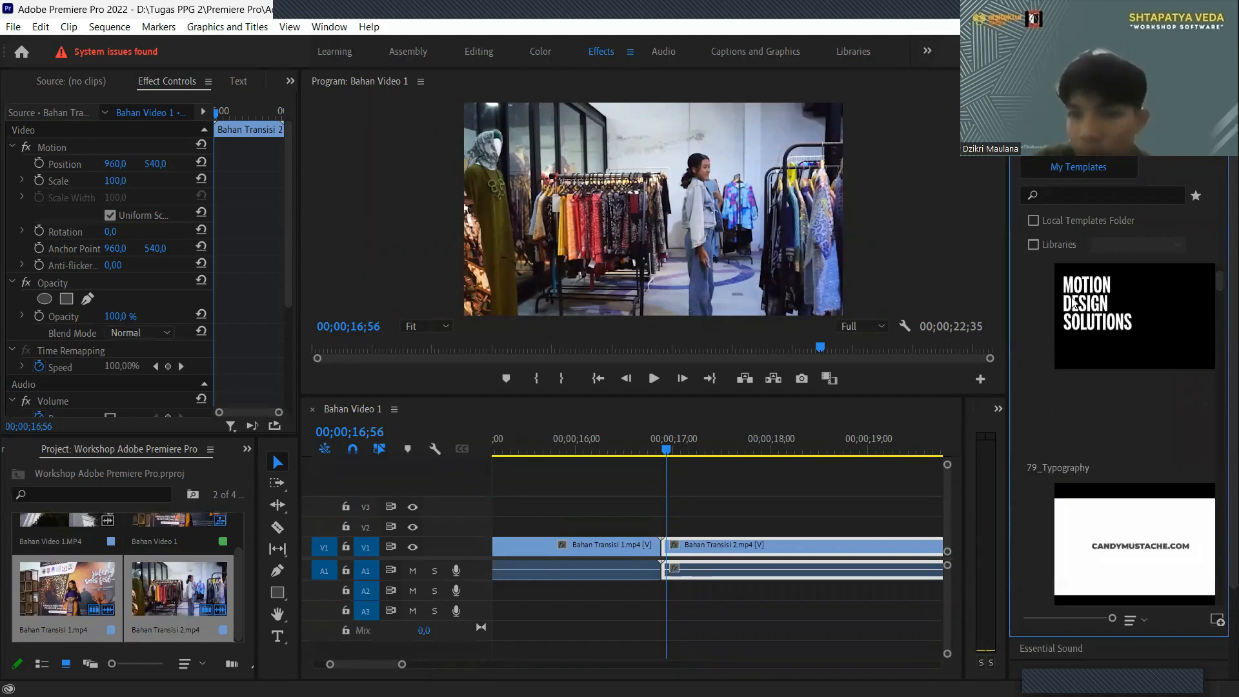
left_click_drag(1100, 322, 658, 520)
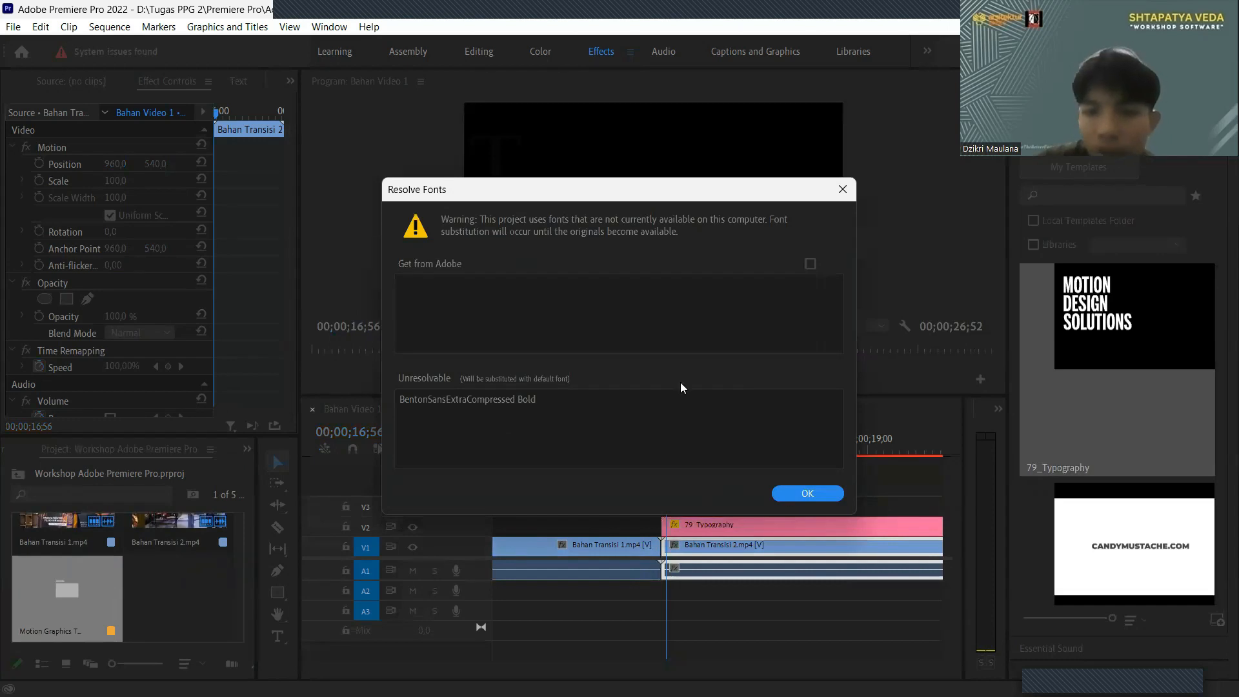
left_click(800, 493)
- Play the sequence from just before the 79_Typography graphic to preview its title animation
left_click(692, 450)
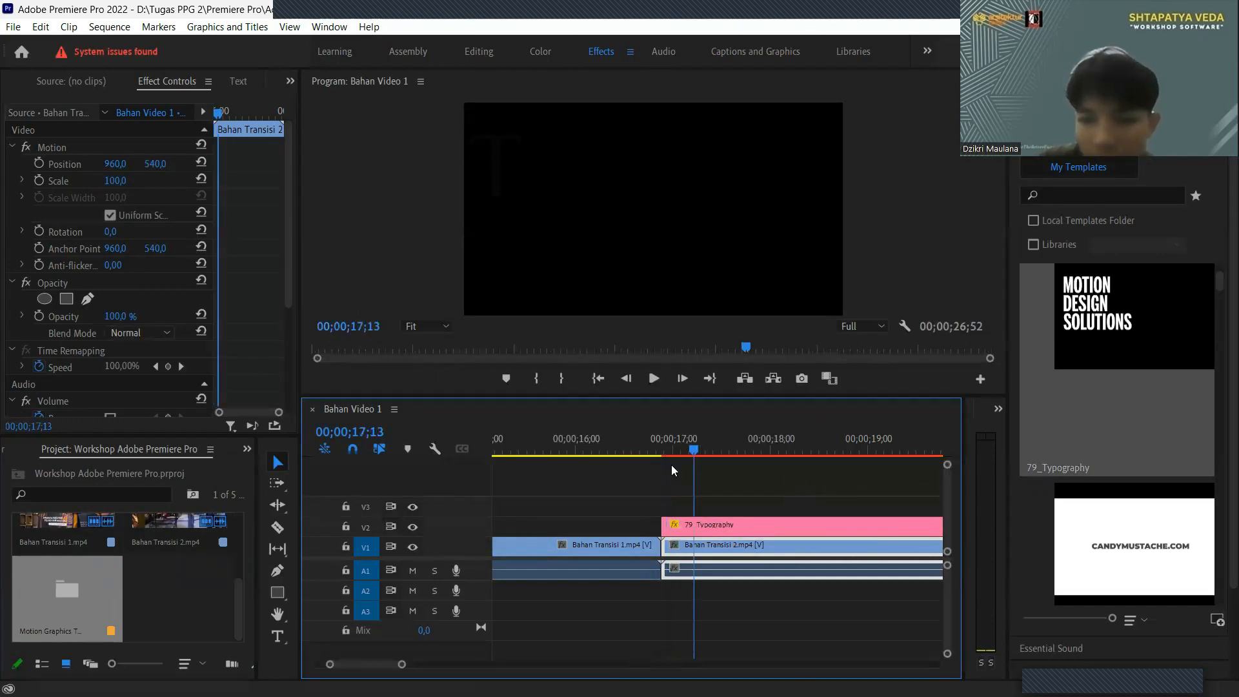
mouse_move(690, 449)
left_mouse_down()
mouse_move(705, 450)
mouse_move(668, 450)
left_mouse_up()
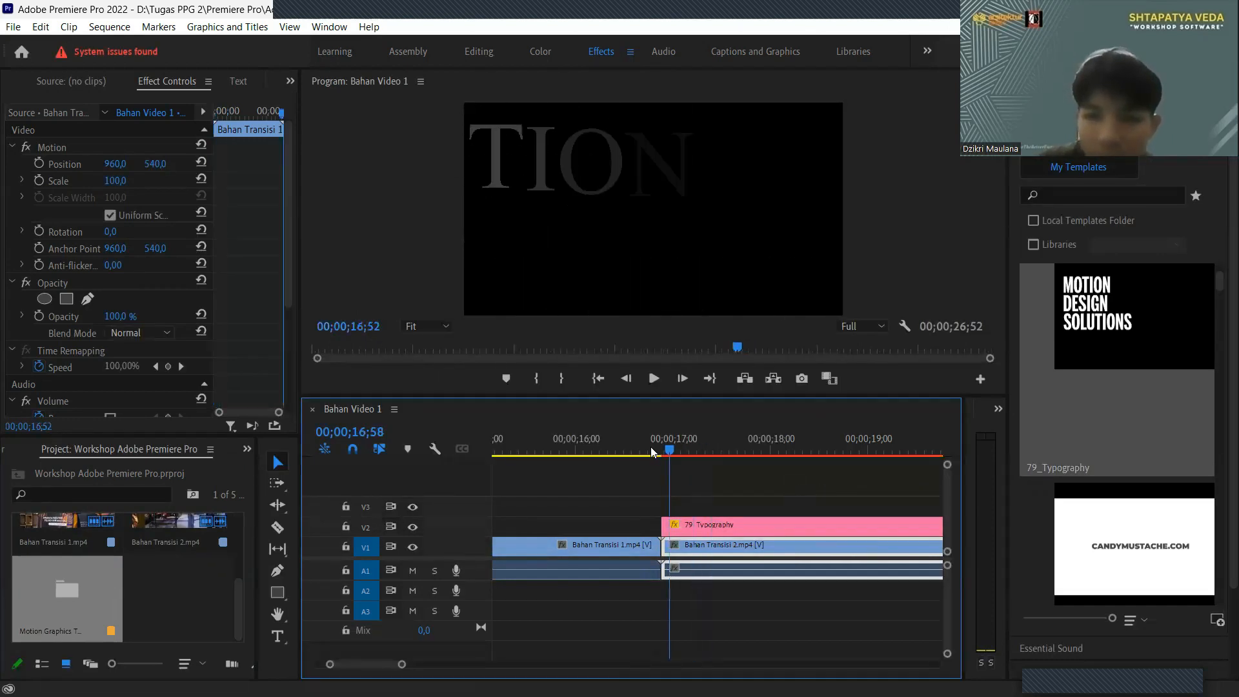
left_click(648, 450)
key("space")
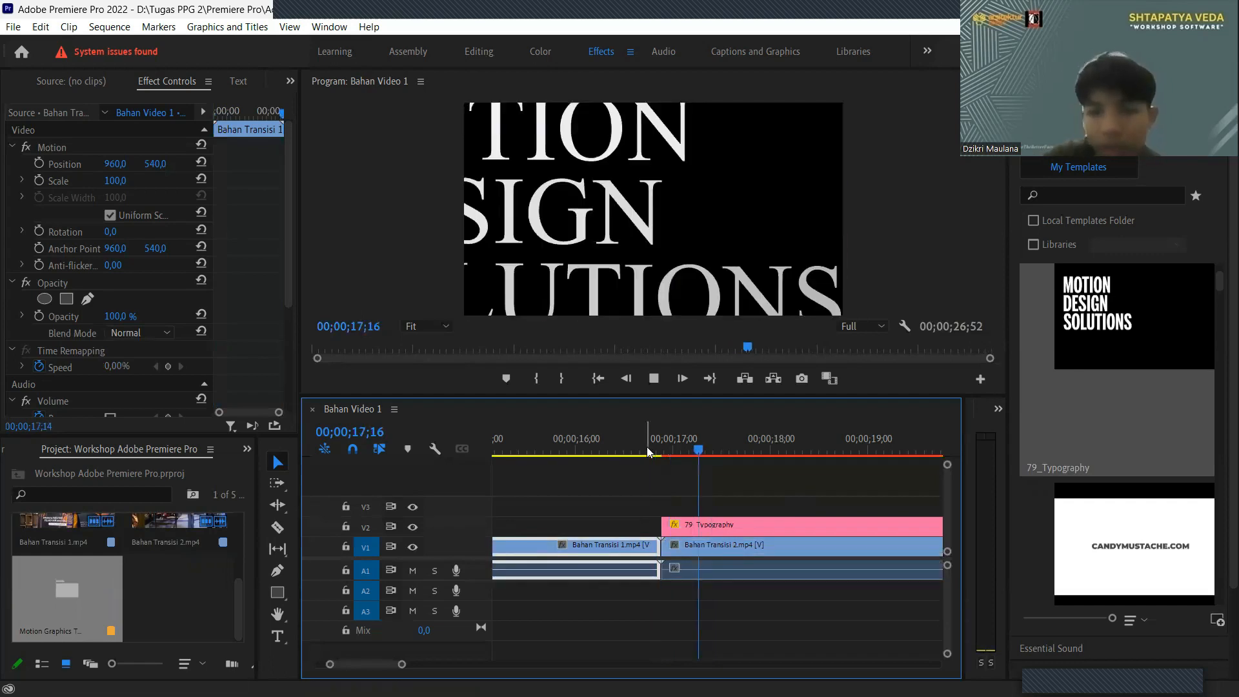
key("space")
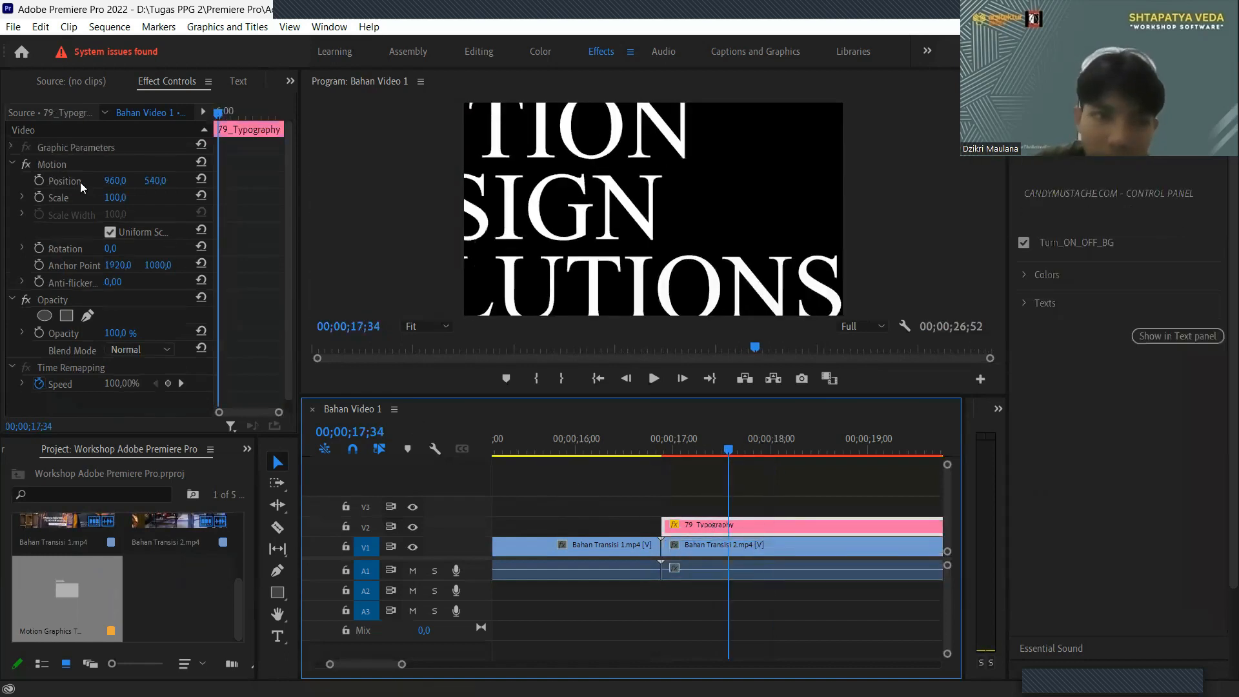
- Apply a frame hold to the 79_Typography clip on V2 at source timecode 01:00:00:20
right_click(712, 526)
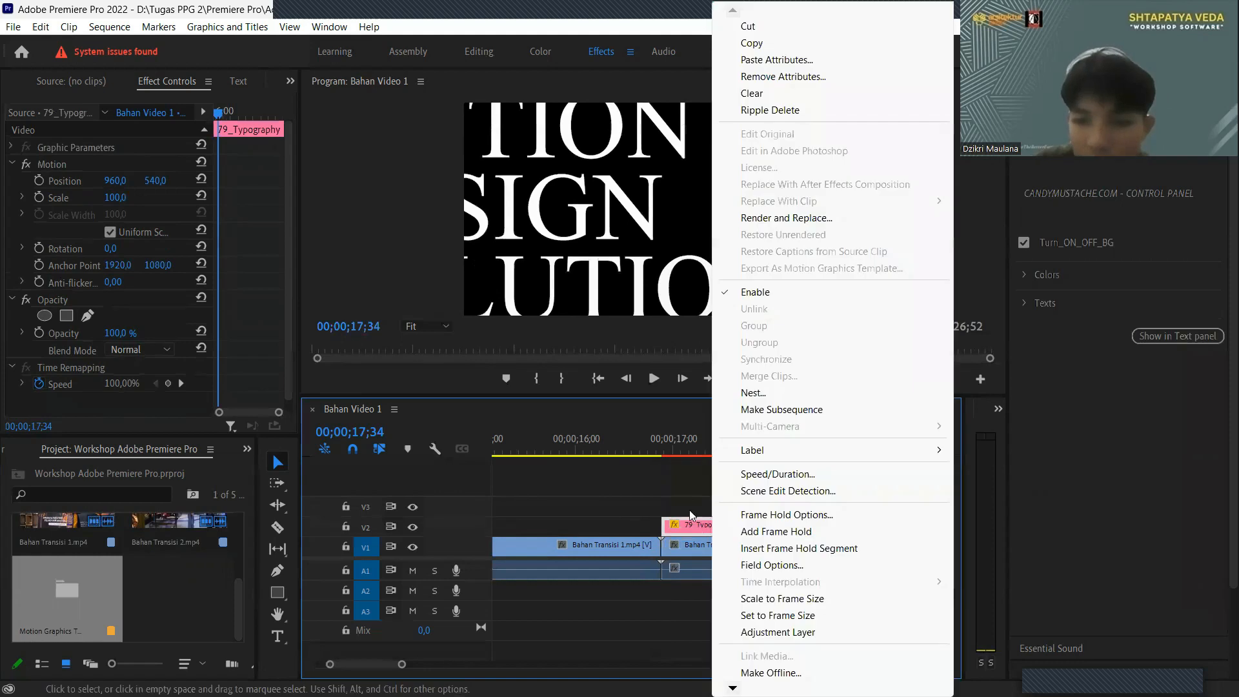
left_click(691, 529)
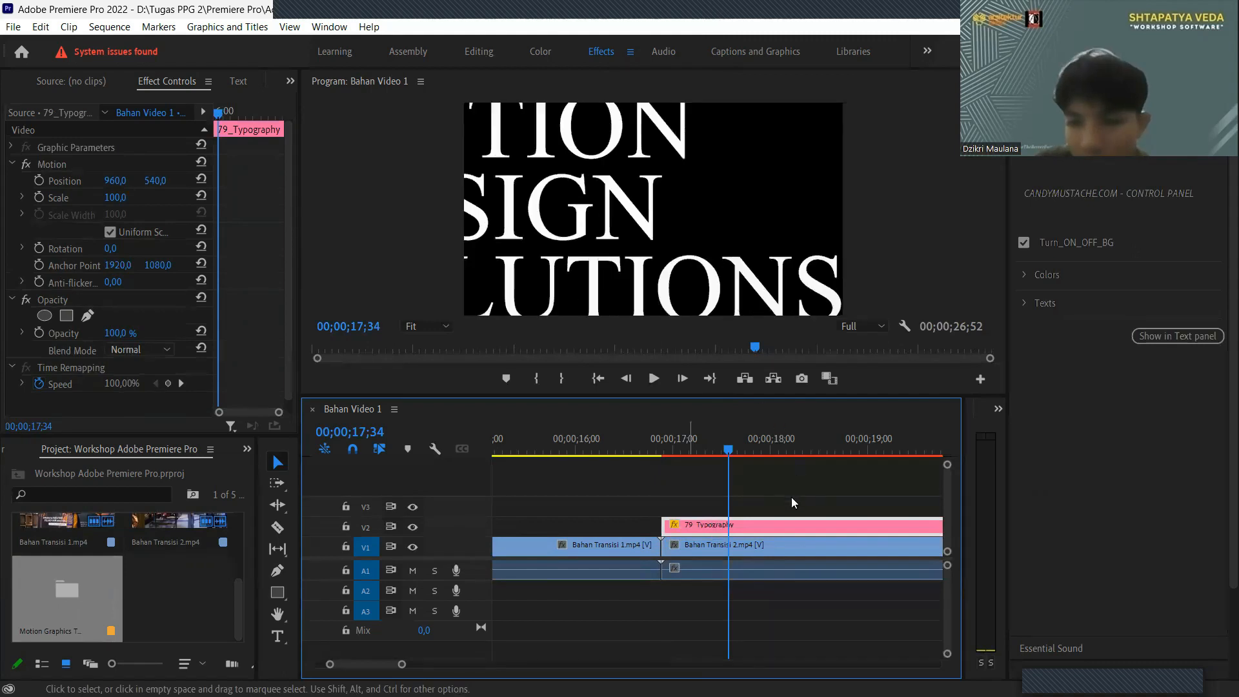
right_click(782, 520)
left_click(785, 514)
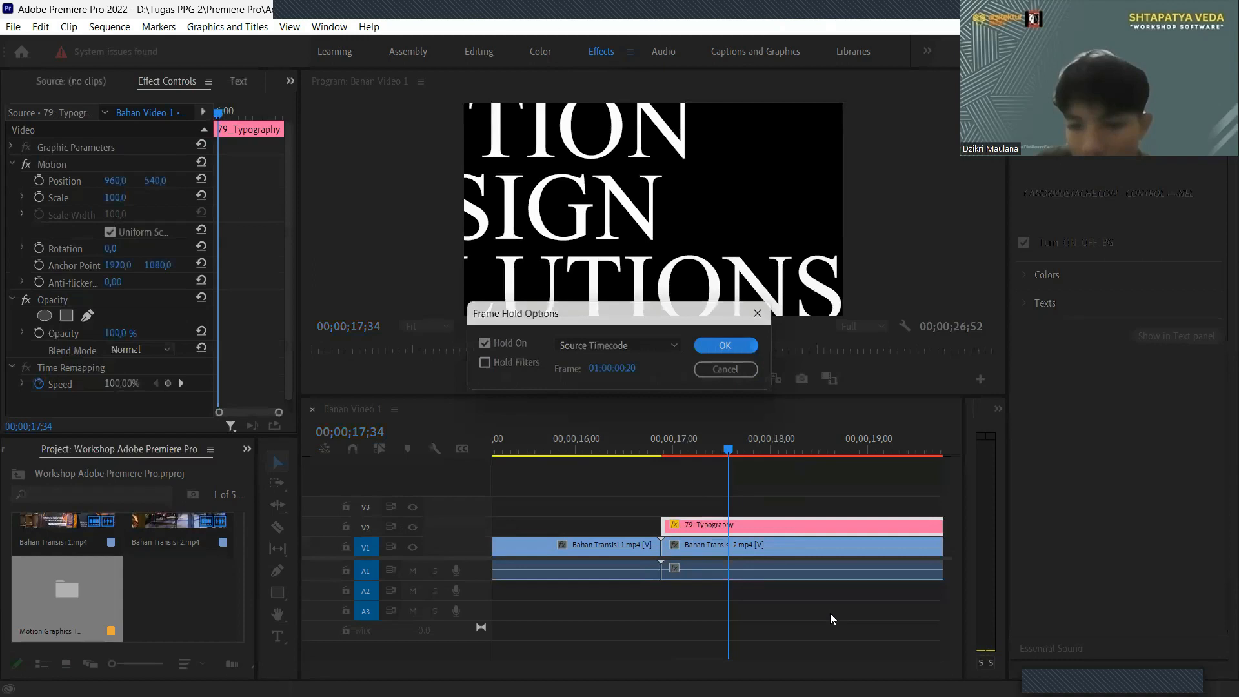
key("Return")
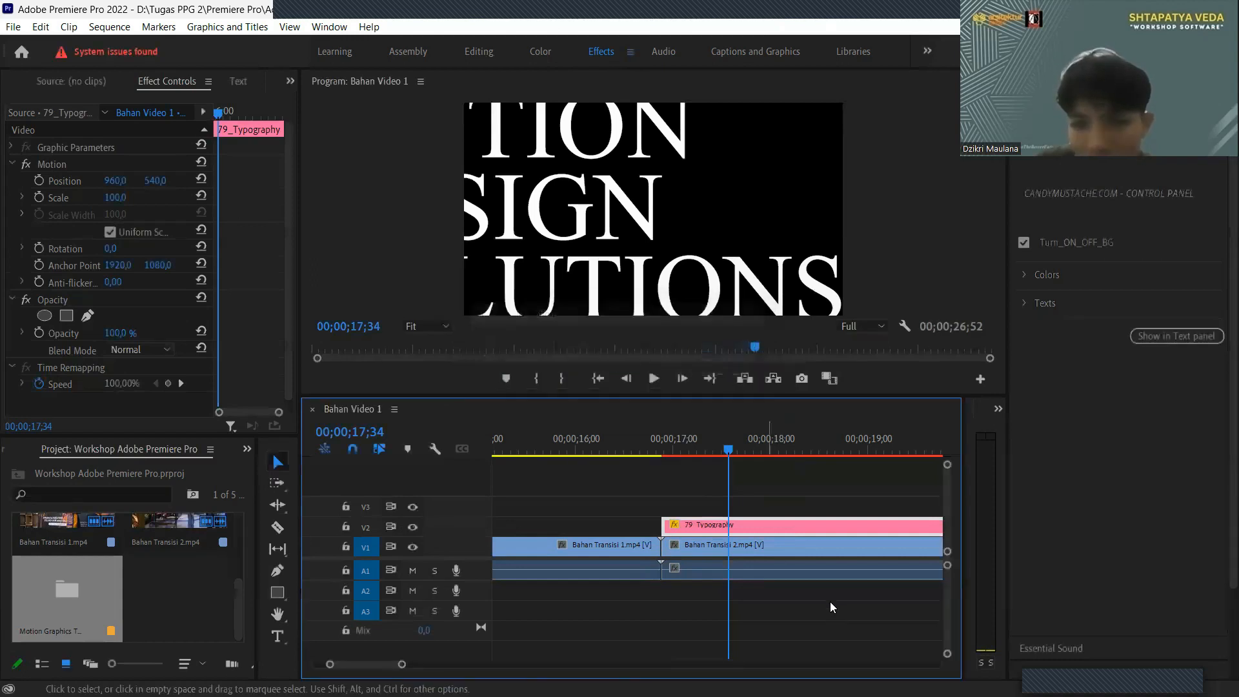
- Set the 79_Typography clip to frame size and scrub through it, stopping at 00;00;17;36
right_click(766, 528)
left_click(832, 615)
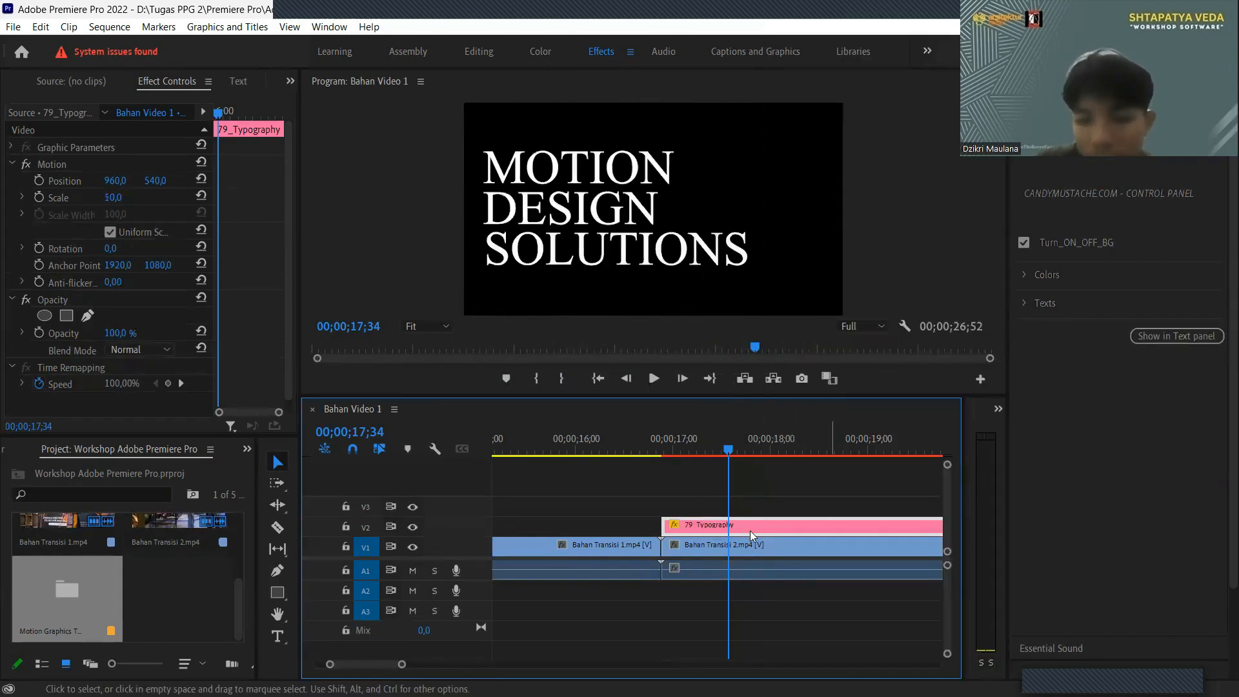
left_click(667, 438)
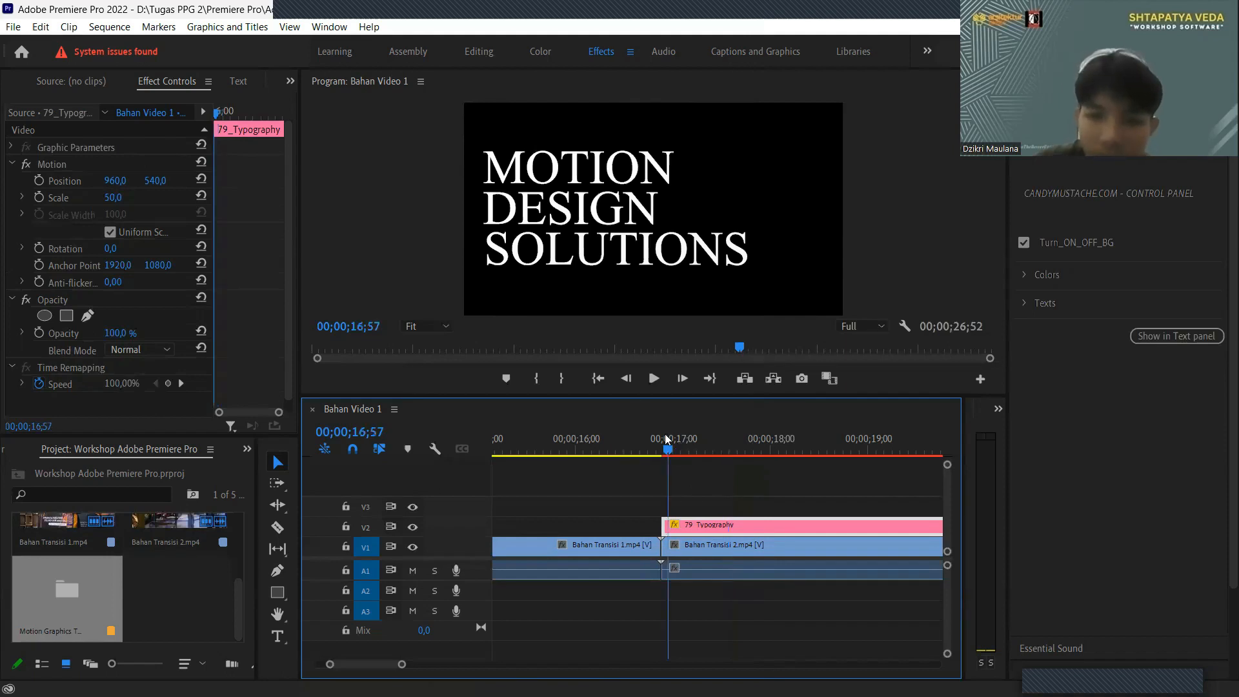
left_click_drag(673, 449, 708, 453)
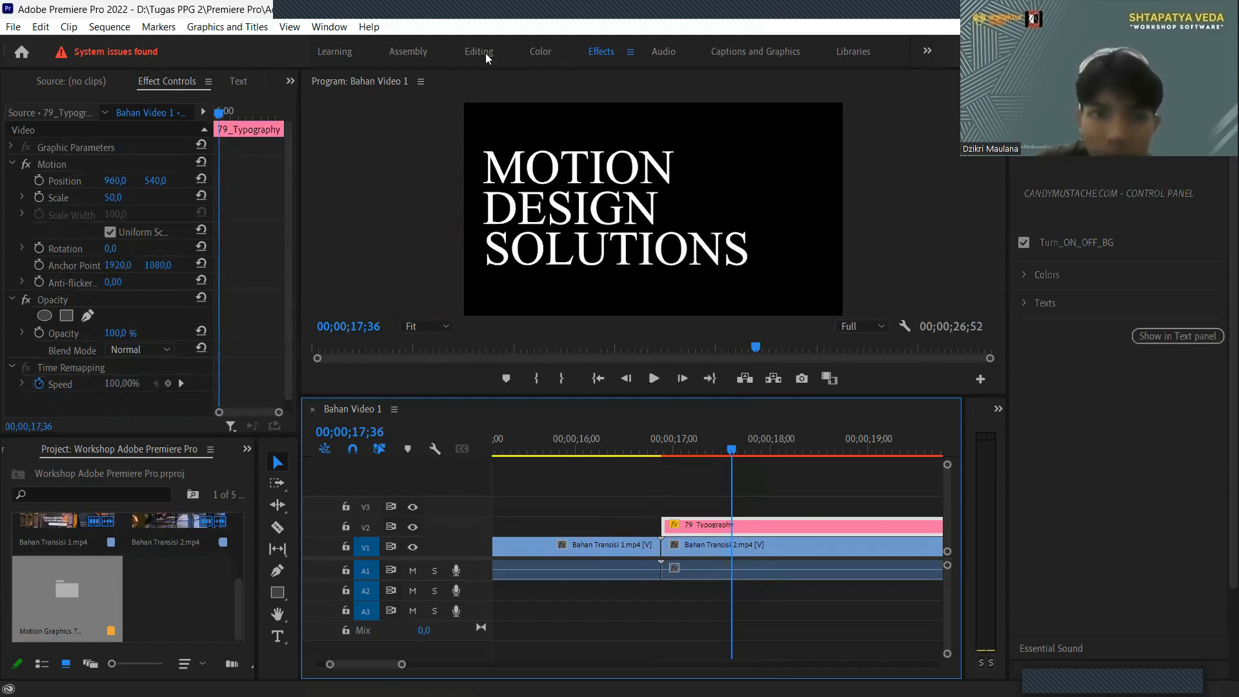
- Switch to the Editing workspace and set the 79_Typography clip's opacity blend mode to Multiply
left_click(545, 57)
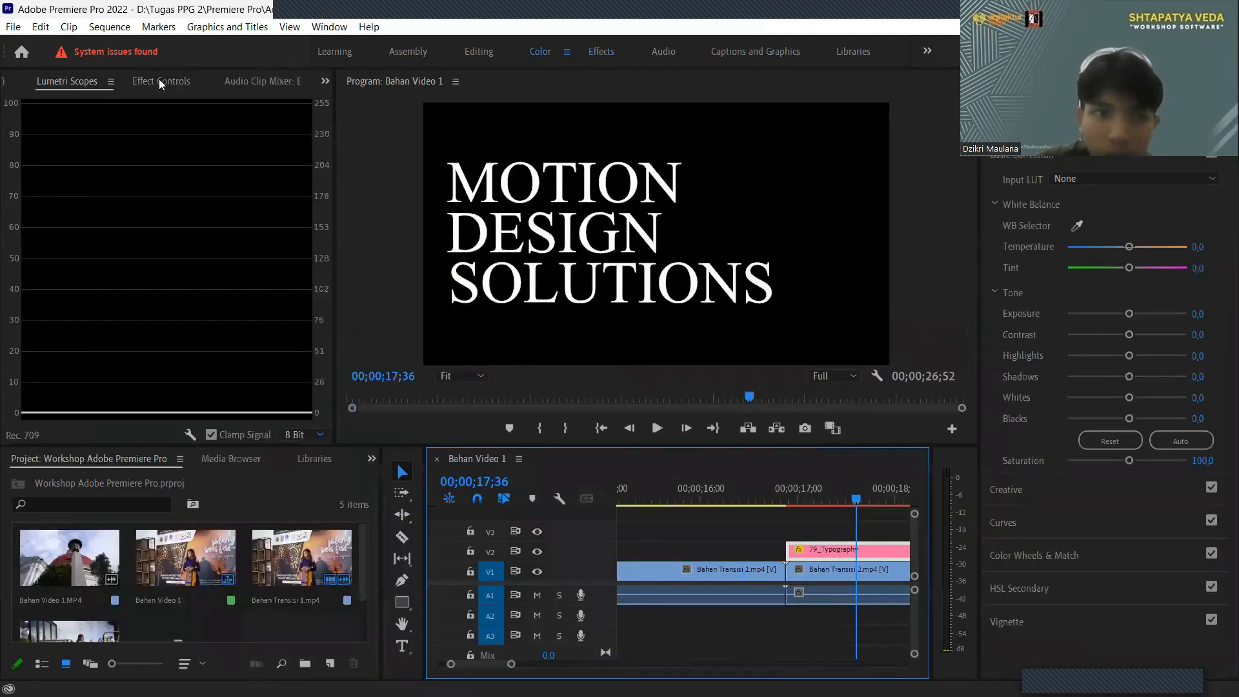
left_click(160, 83)
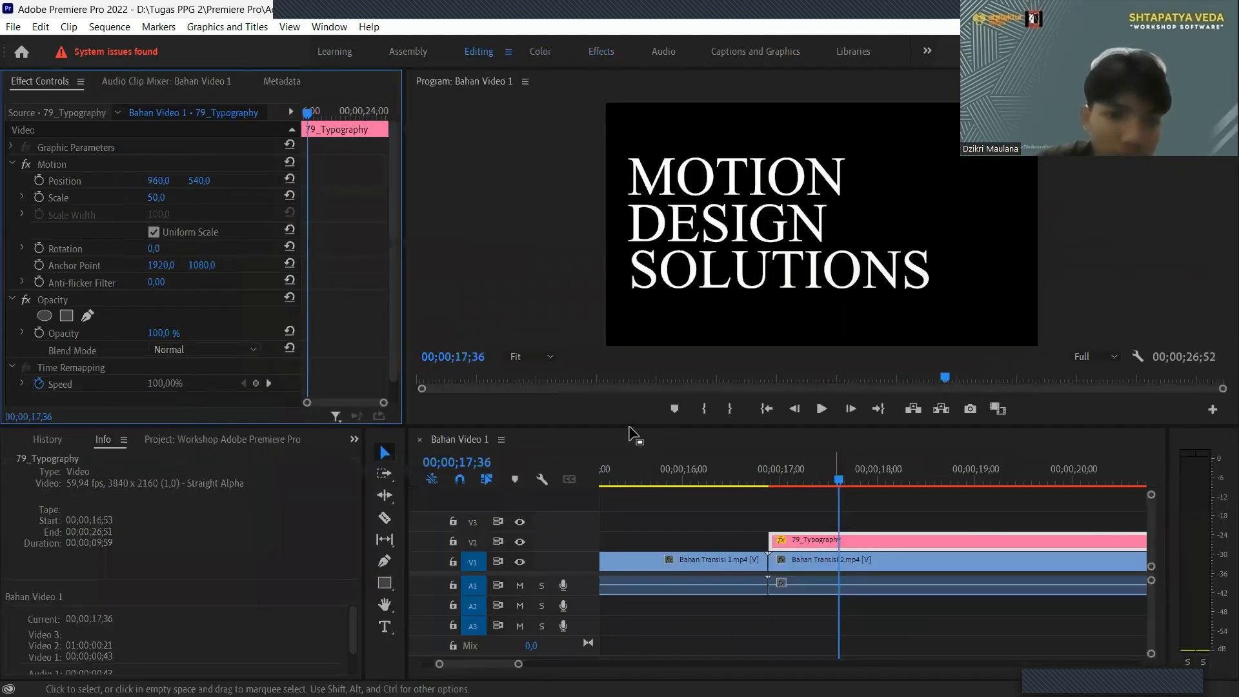
scroll(331, 334, "down", 2)
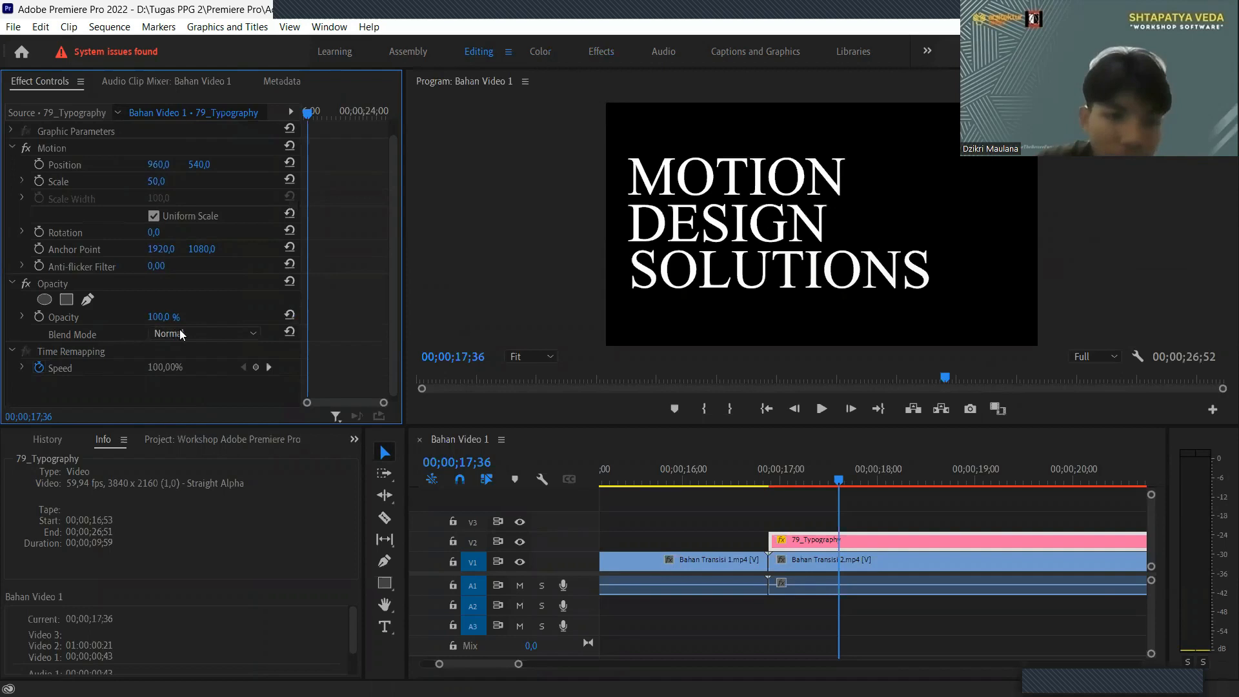
left_click(181, 334)
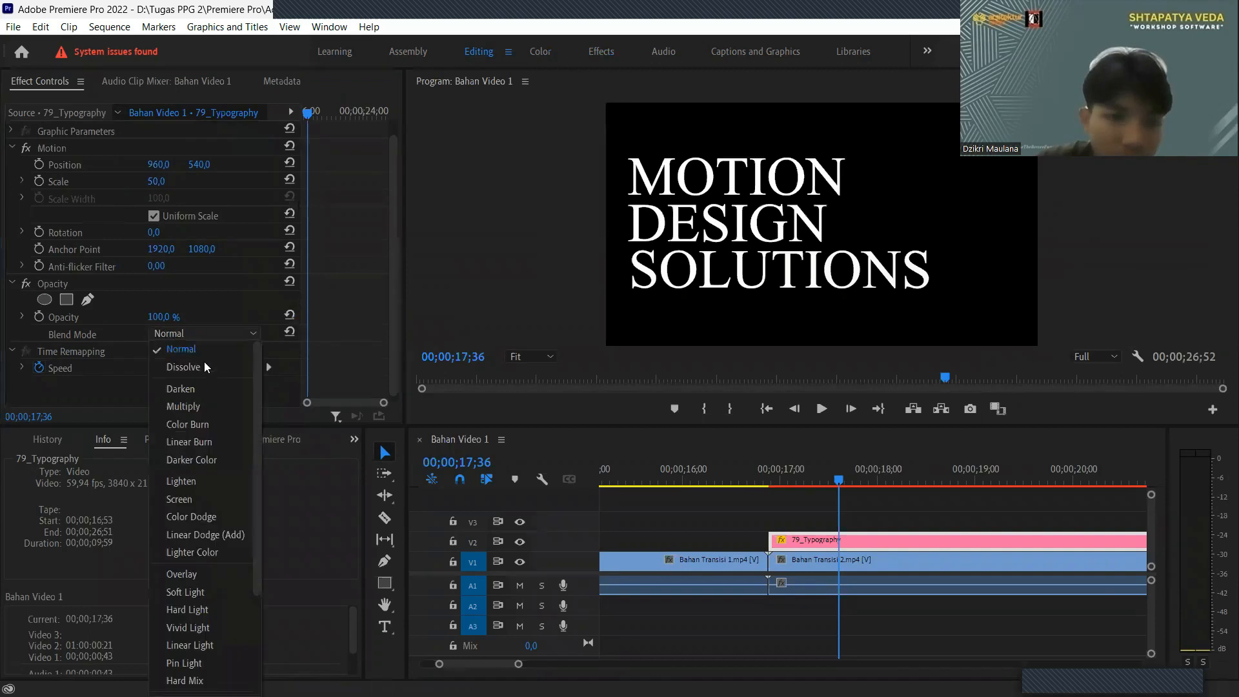
left_click(183, 406)
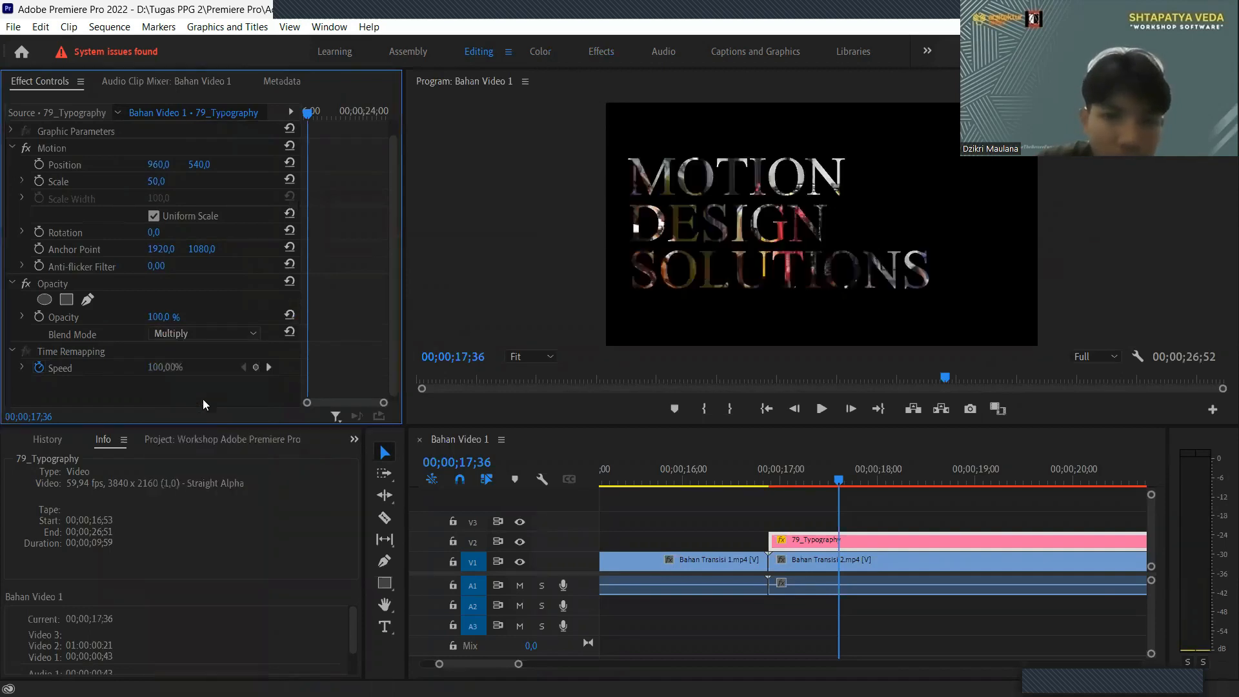
- Set the 79_Typography clip's opacity blend mode to Screen and play the sequence from just before the graphic
left_click(205, 334)
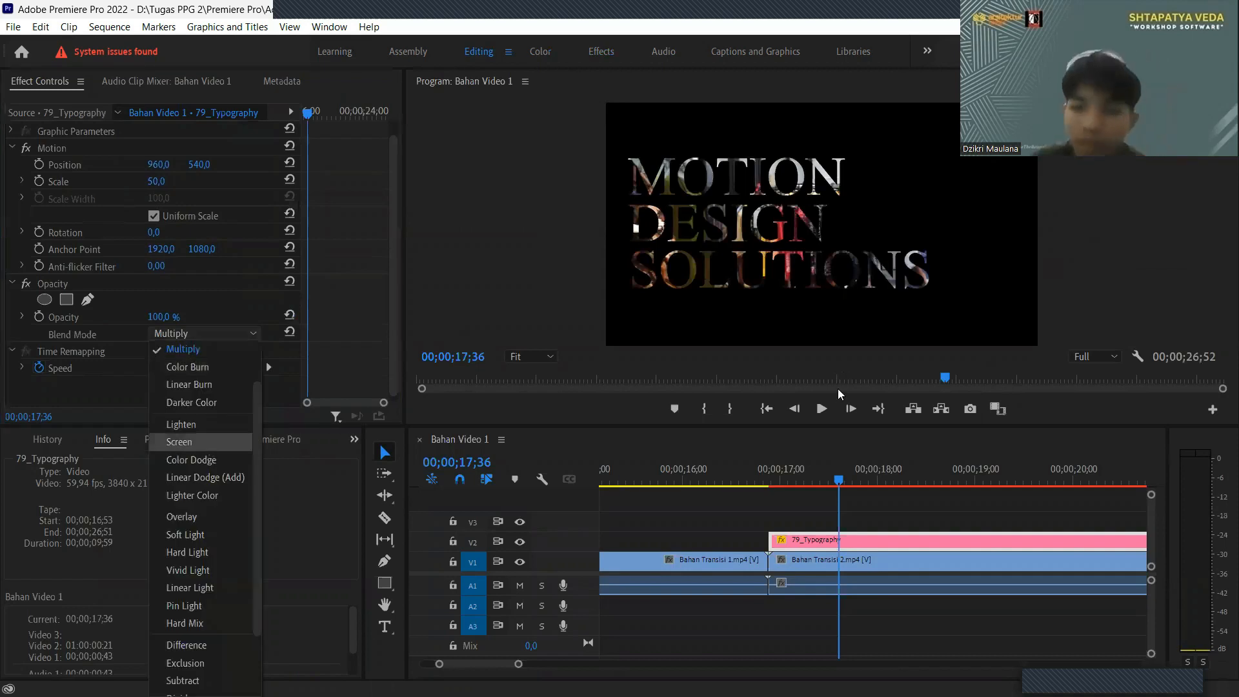
left_click_drag(839, 478, 766, 469)
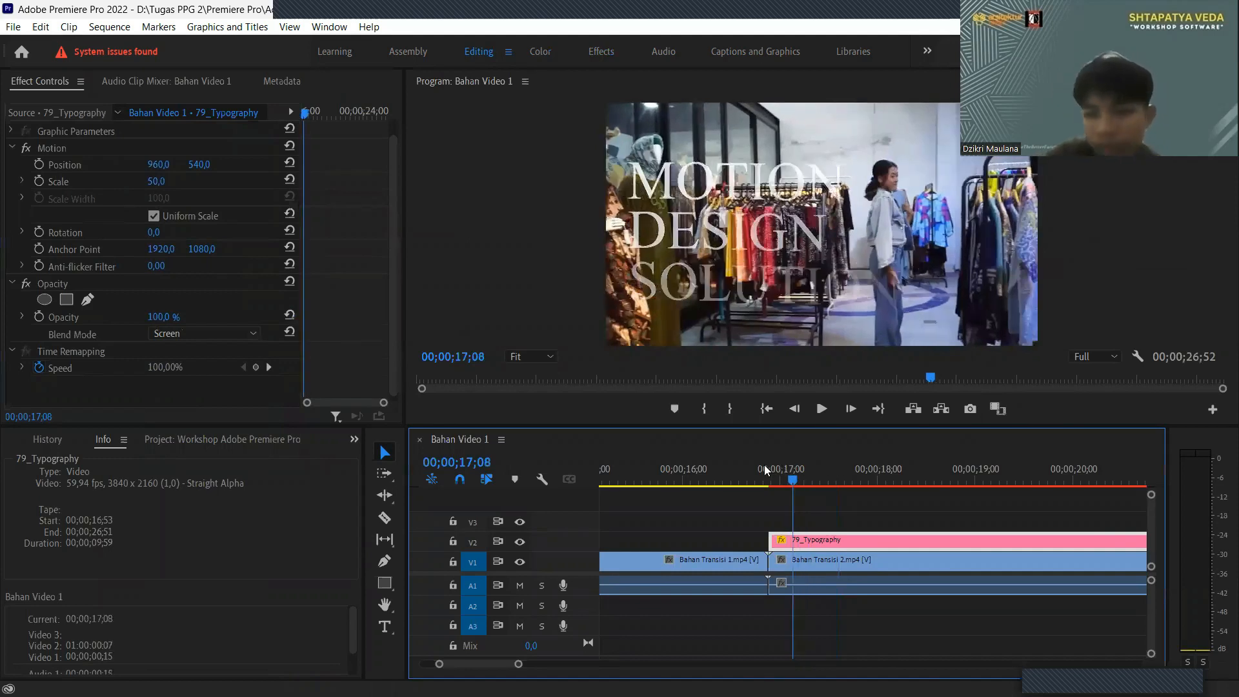
left_click_drag(766, 469, 766, 470)
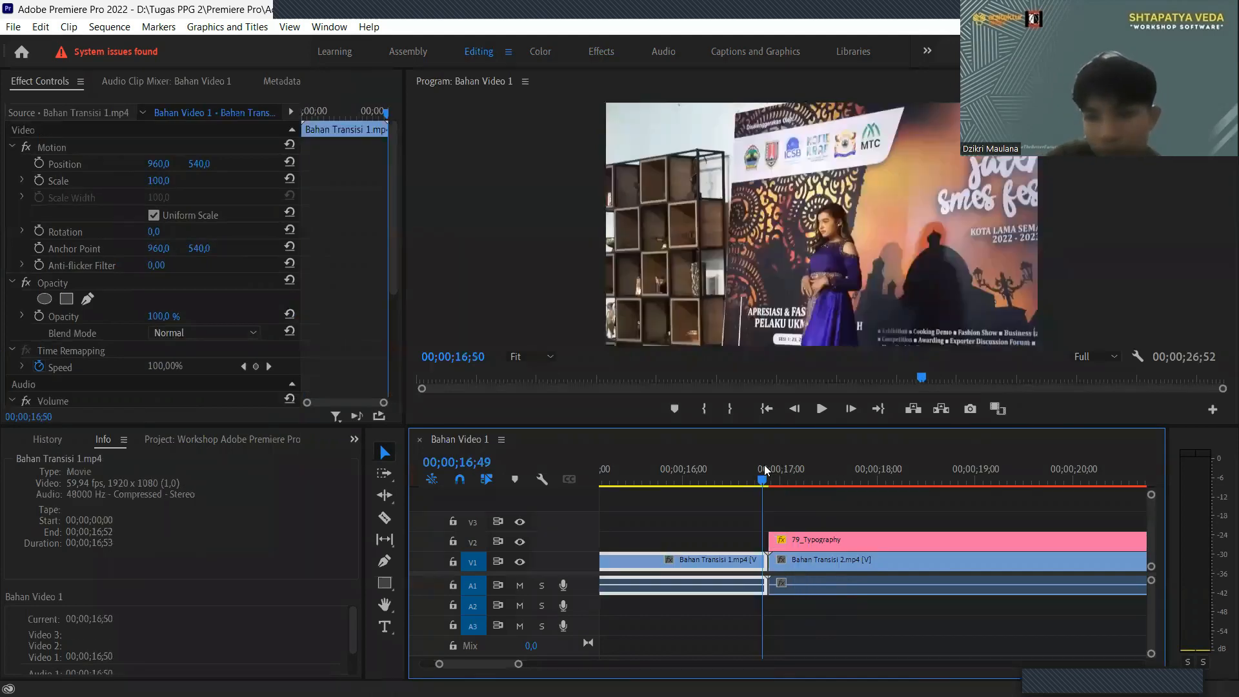
key("space")
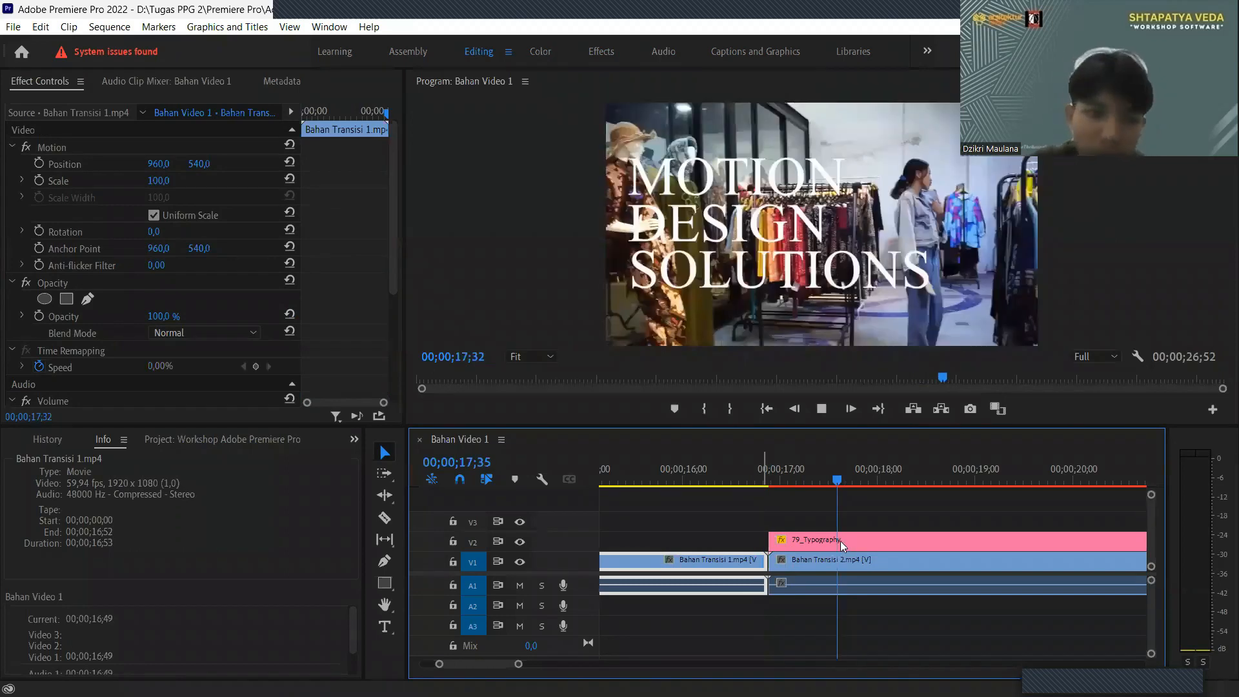
left_click(829, 555)
key("space")
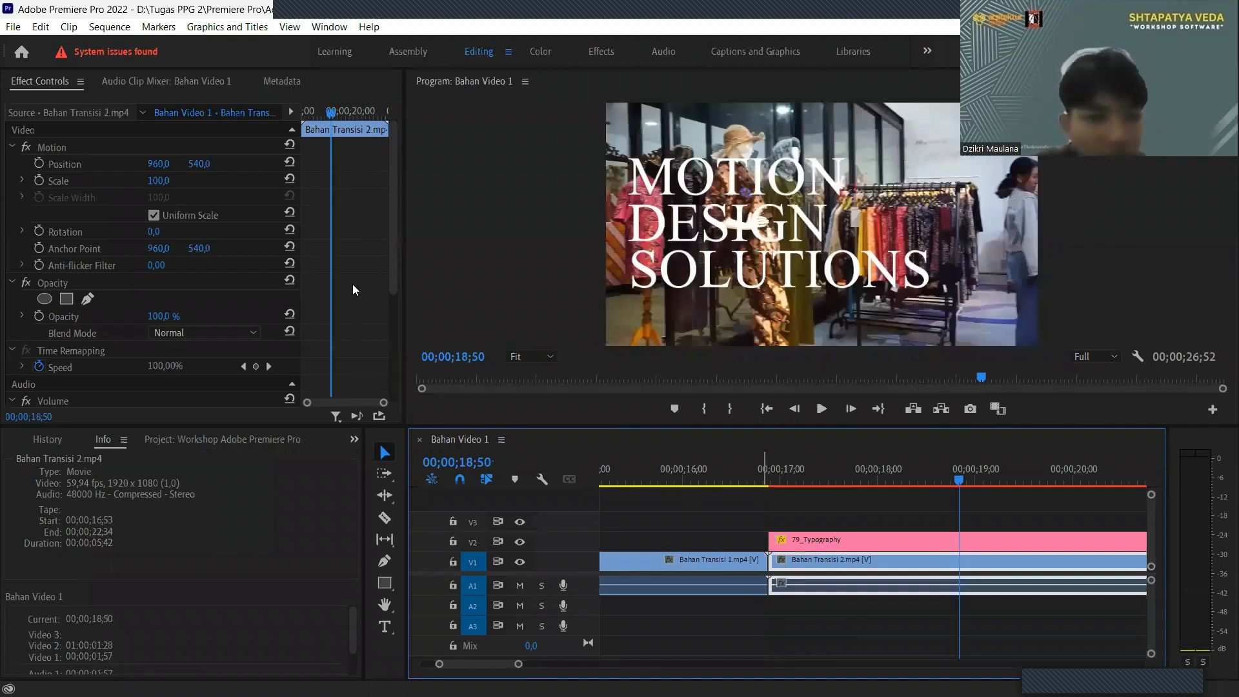
key("ctrl+z")
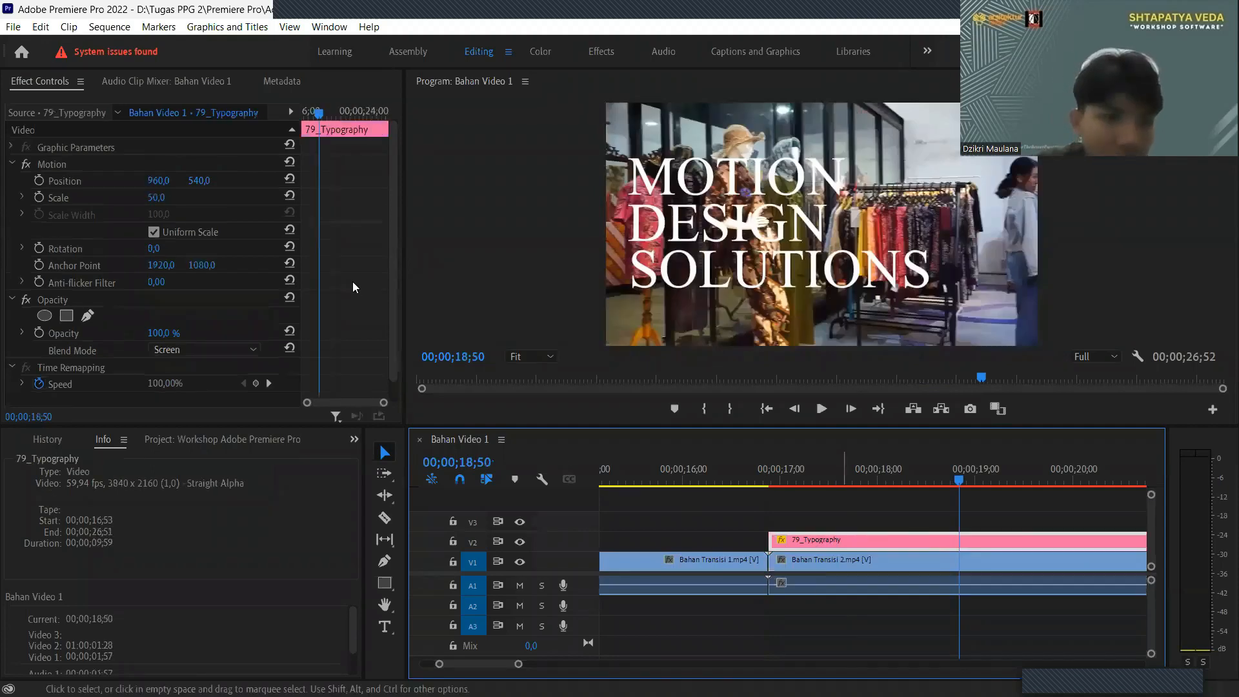
- Open the 79_Typography graphic's text for editing and replace the Text_01 line with WORKSHOP
double_click(887, 550)
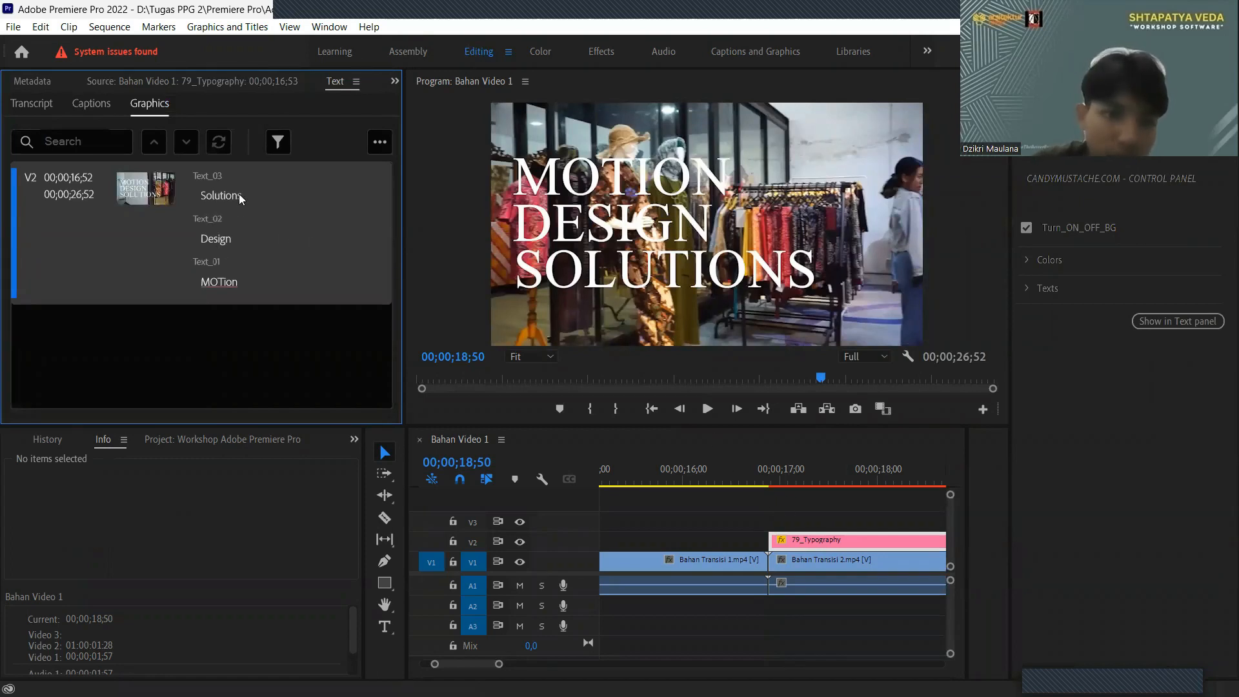
double_click(262, 196)
left_click(294, 201)
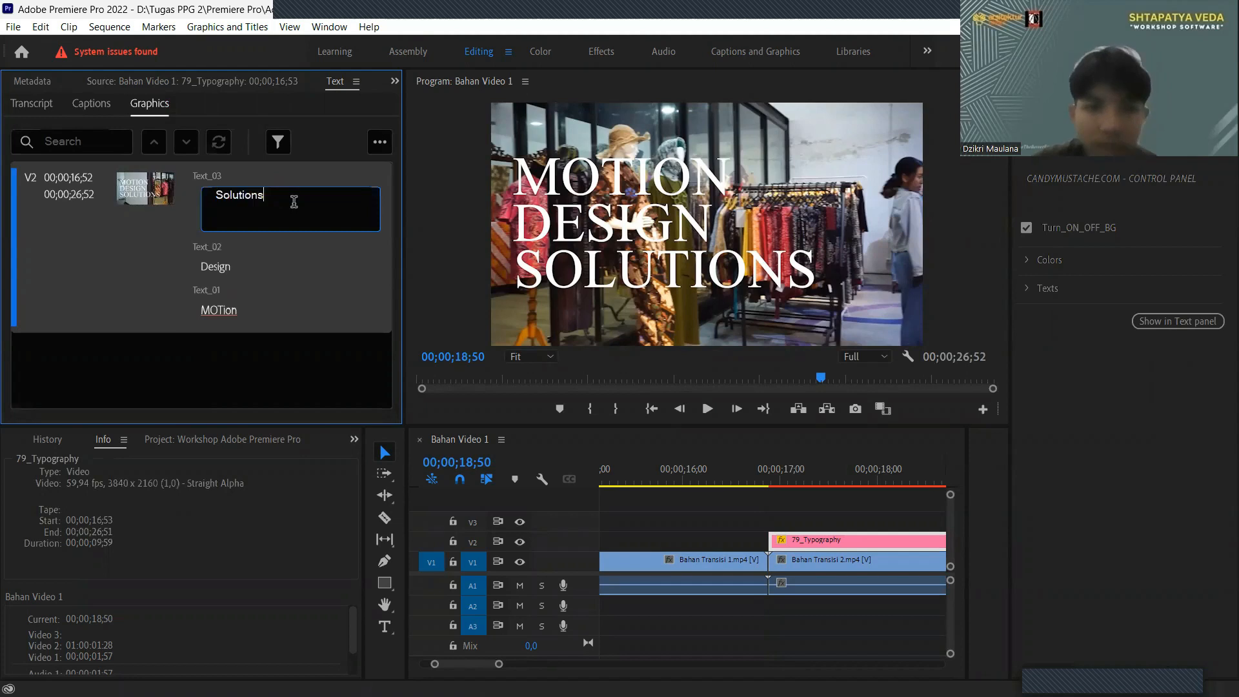
double_click(236, 287)
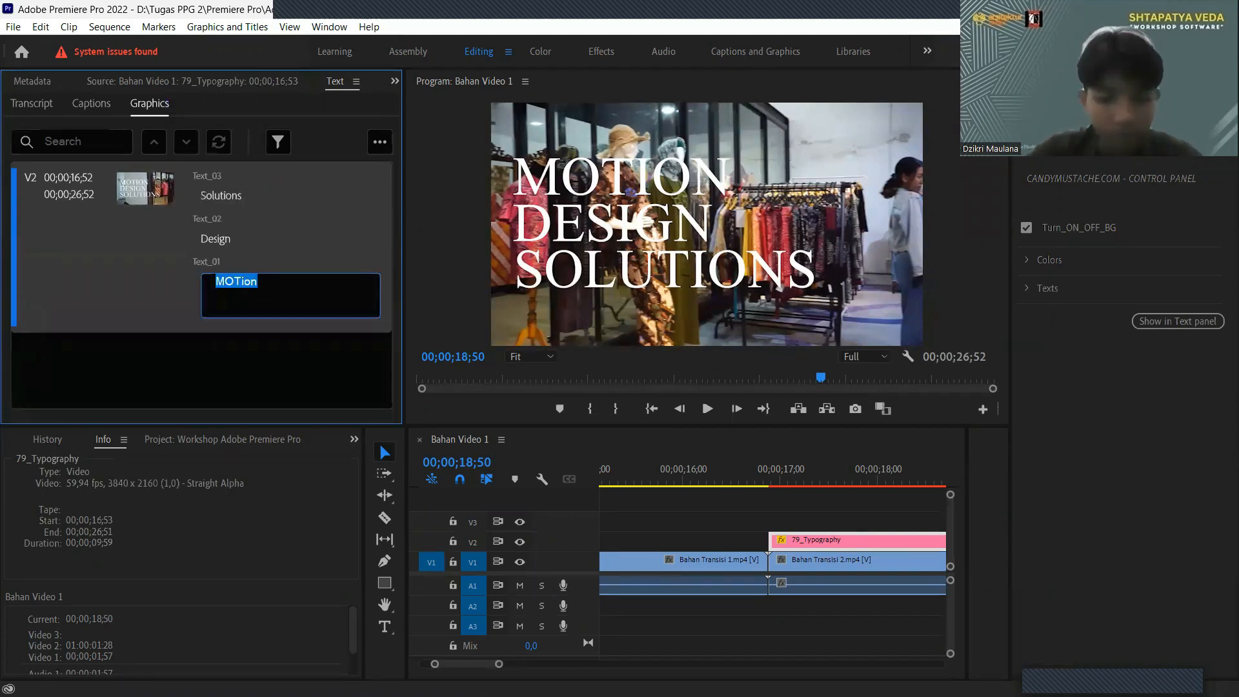
type("Workshop")
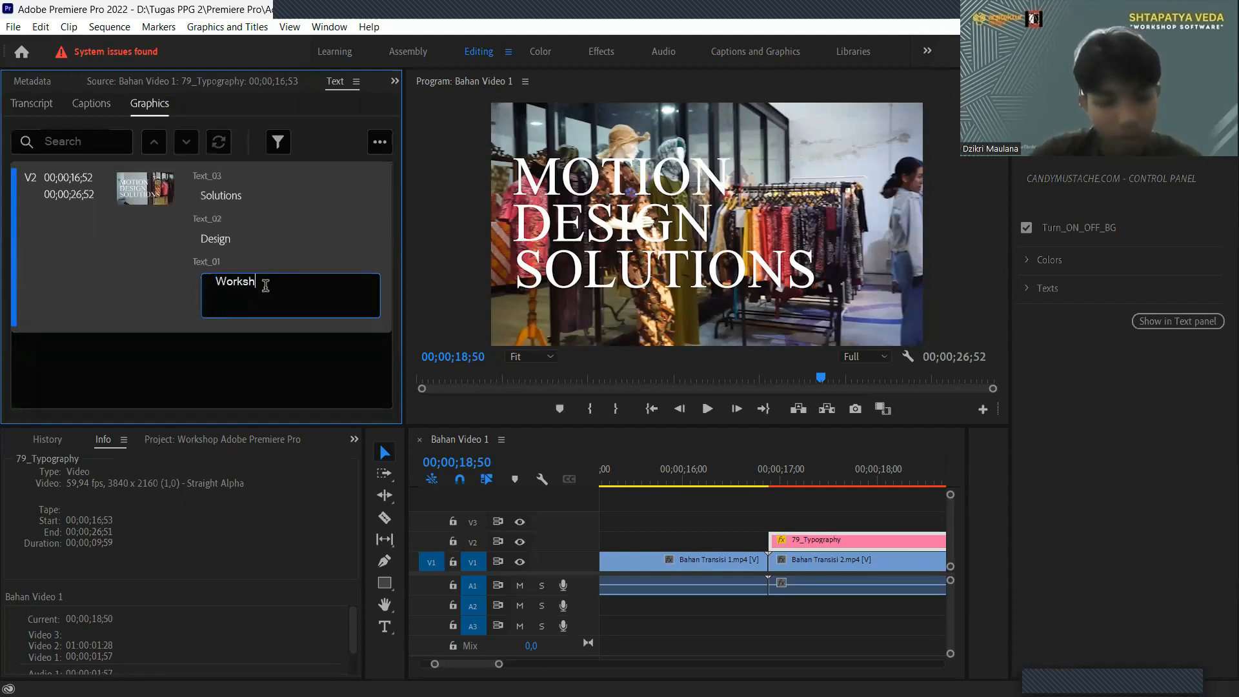
key("ctrl+a")
key("Caps_Lock")
type("WORK")
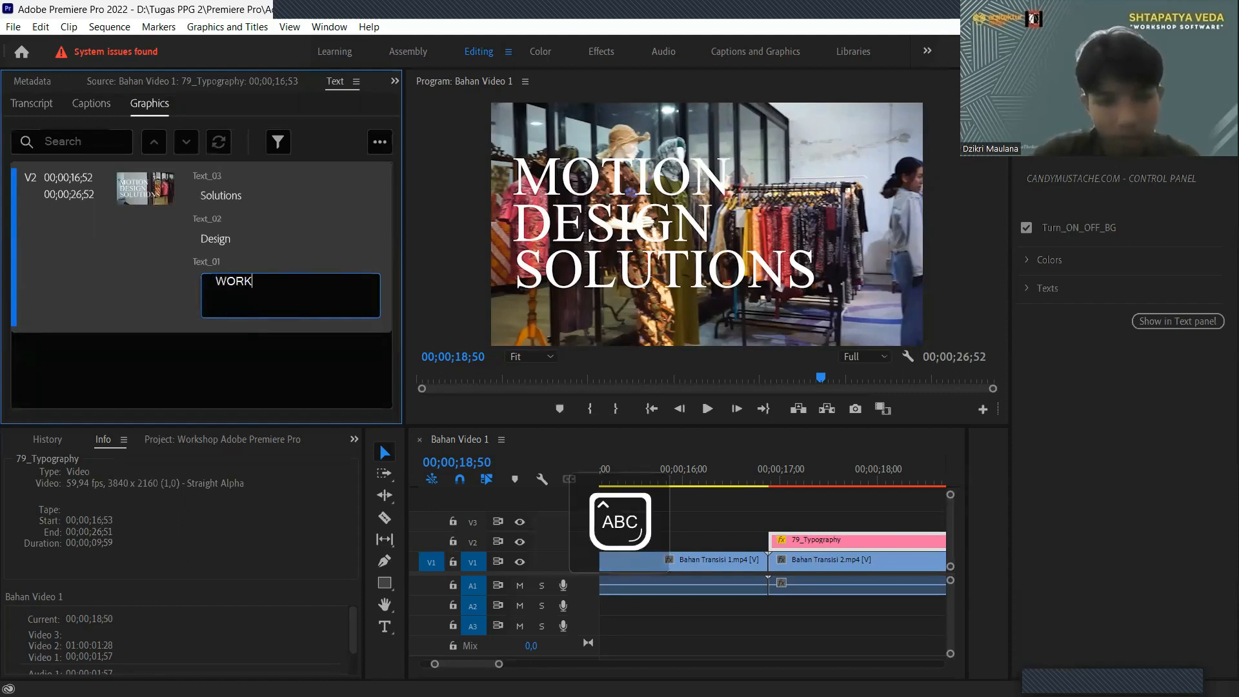
type("SHOP")
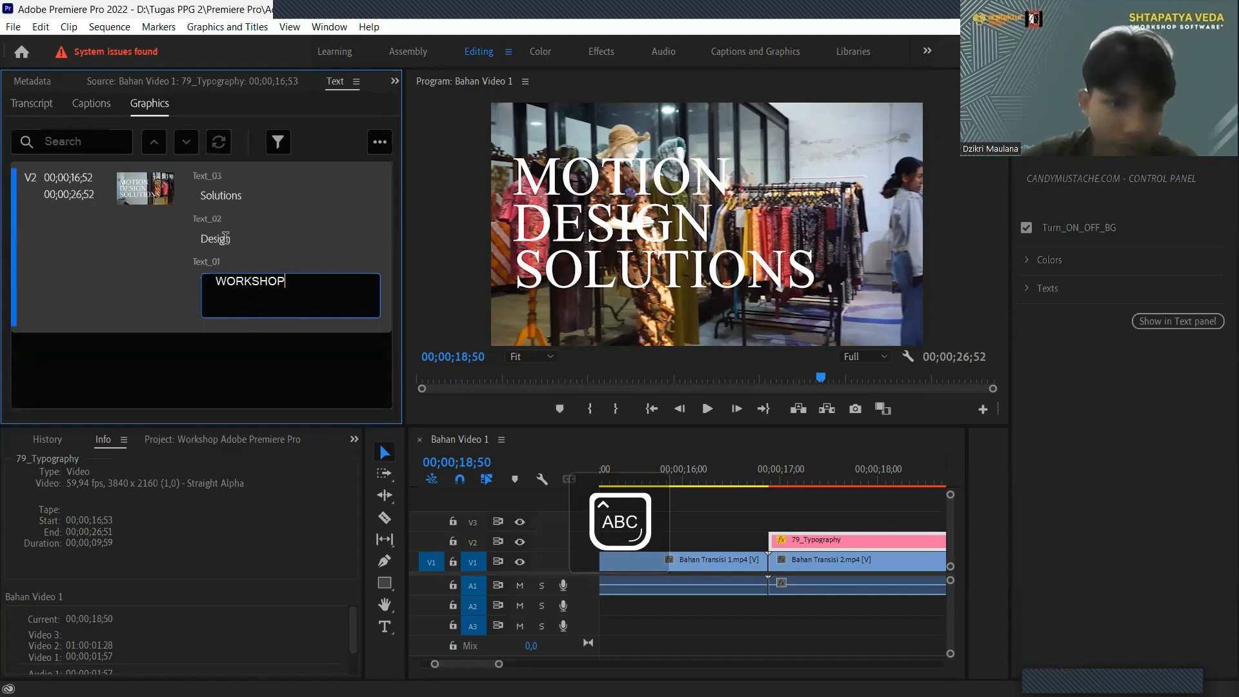
- Replace the graphic's Text_02 line with ADOBE and its Text_03 line with PREMIERE PRO
left_click(225, 237)
key("ctrl+a")
type("ADOBE")
left_click(218, 192)
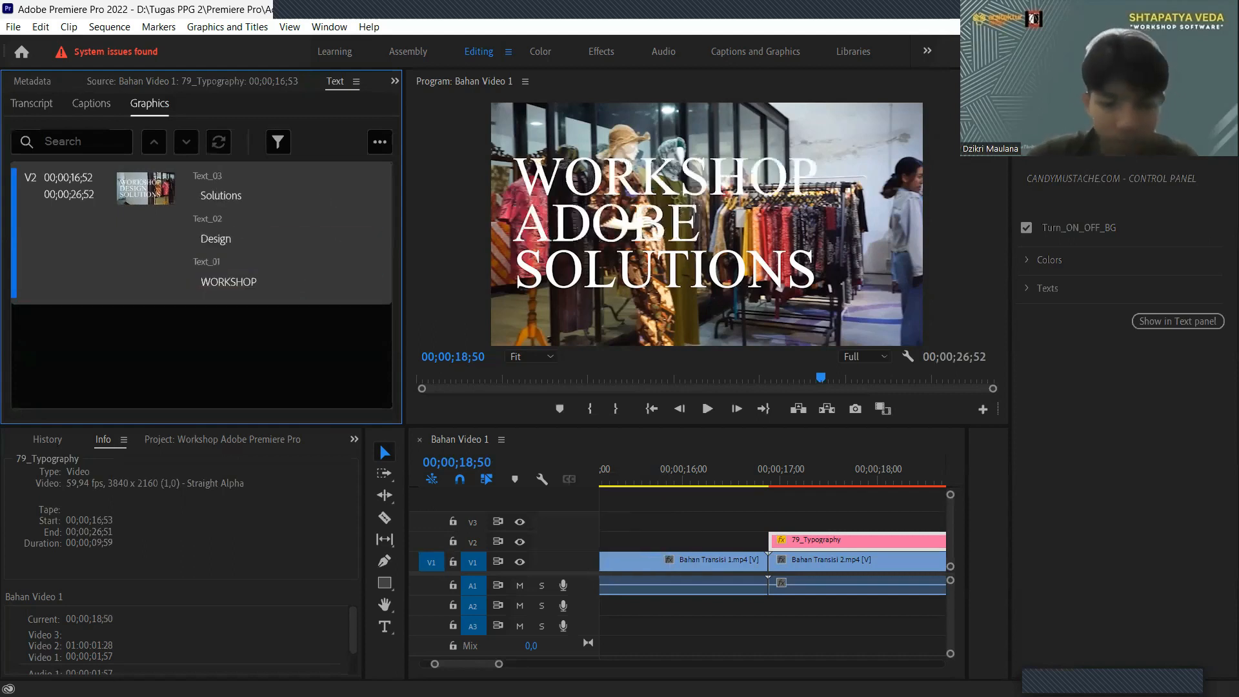
key("ctrl+a")
type("PREMIERE PRO")
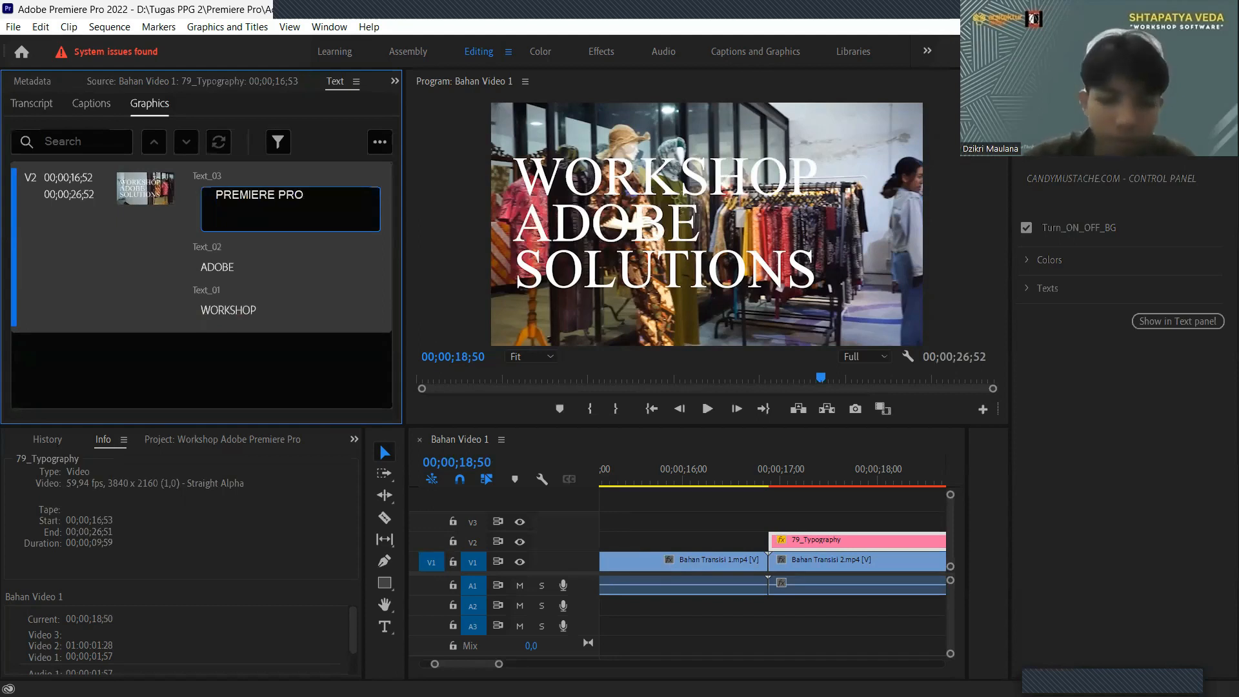
left_click(530, 414)
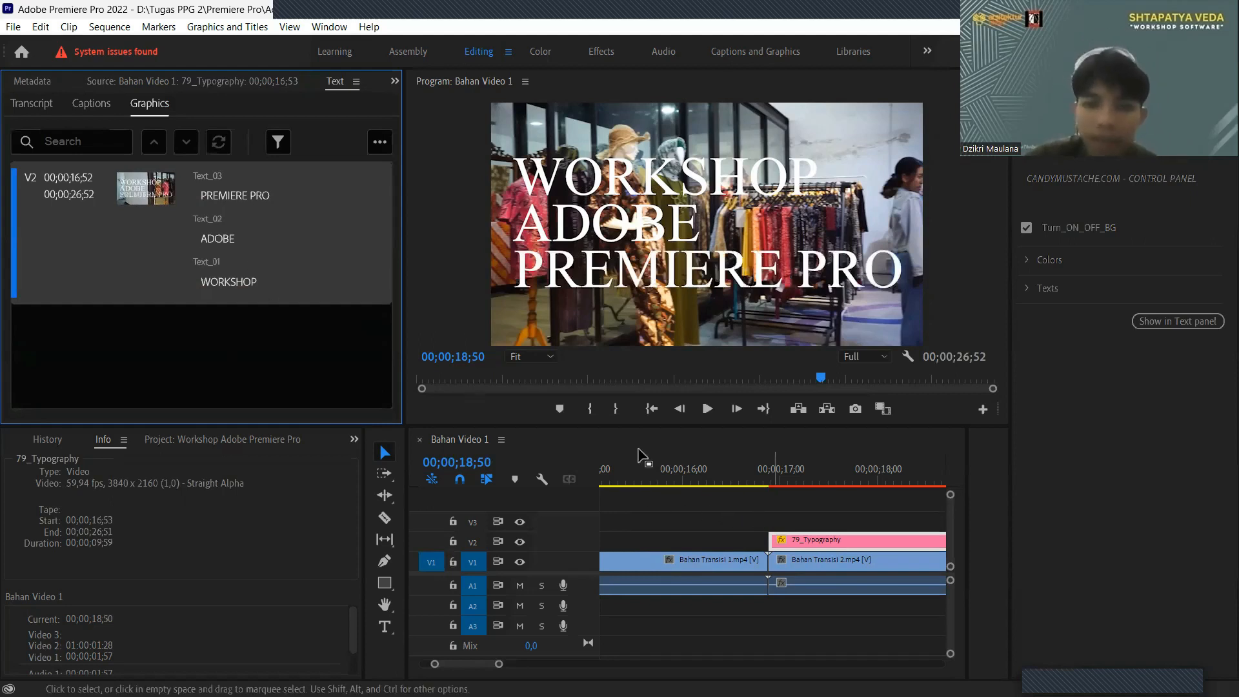
- Play the retitled 79_Typography graphic from near its start to check the new text over the footage
left_click(781, 514)
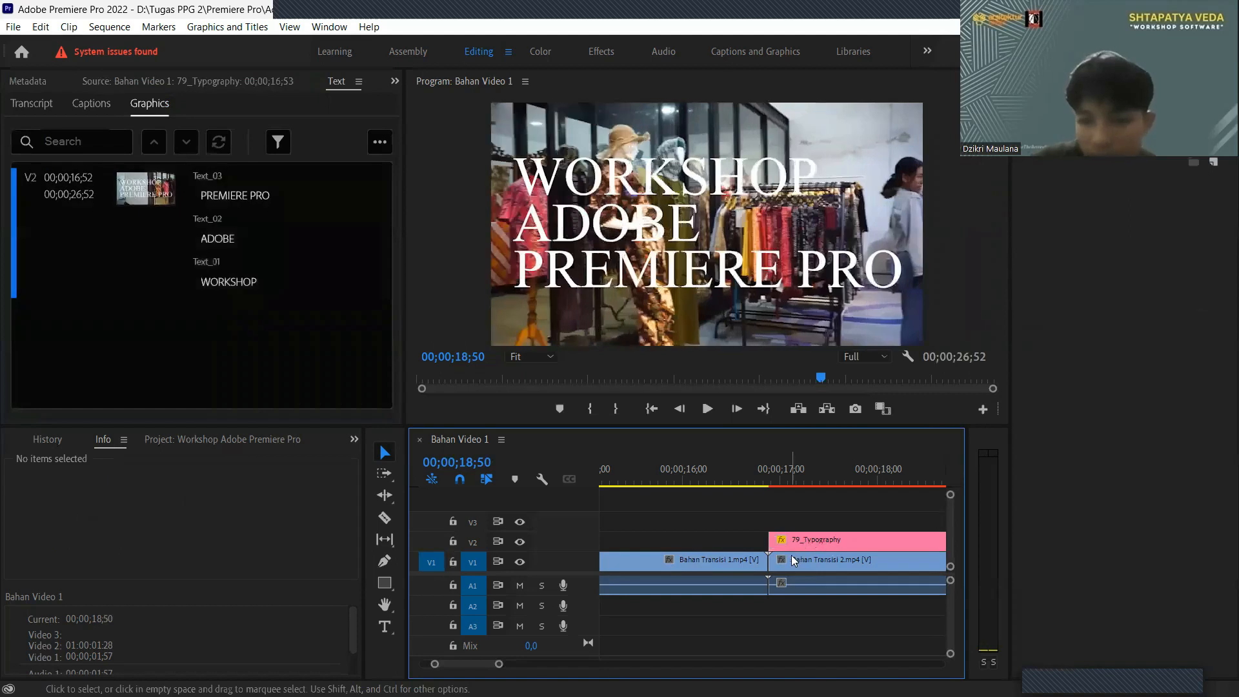
scroll(797, 555, "down", 2)
left_click(740, 543)
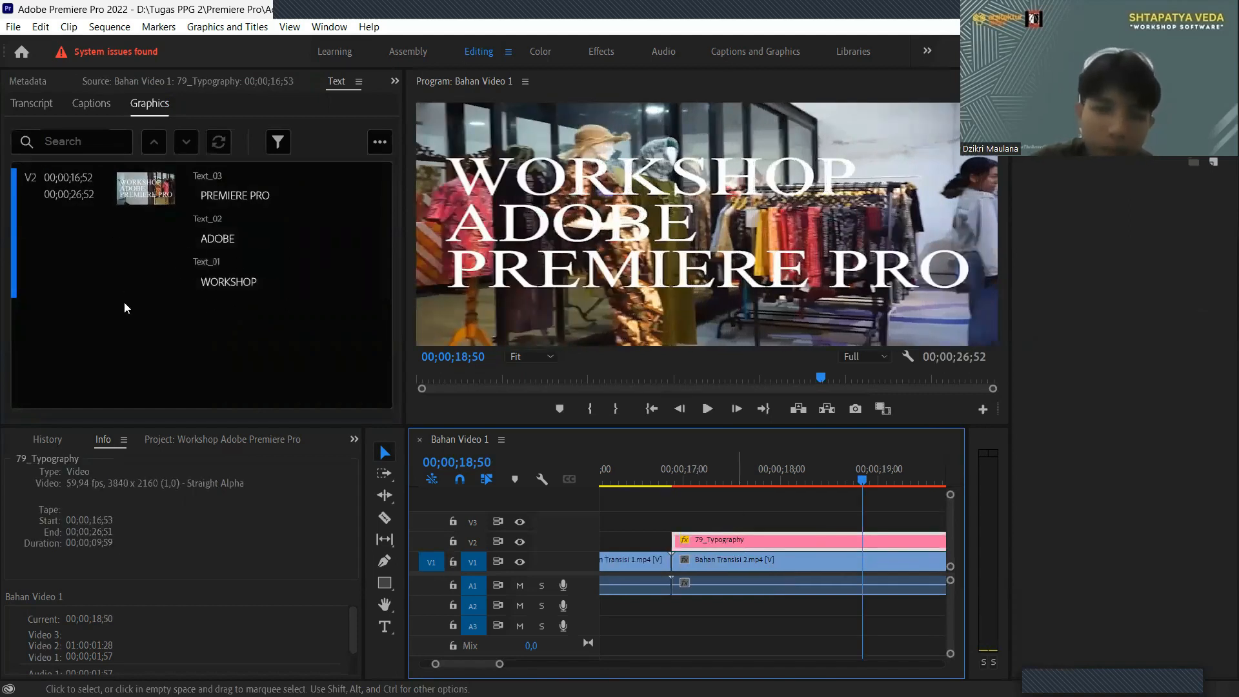
left_click(194, 276)
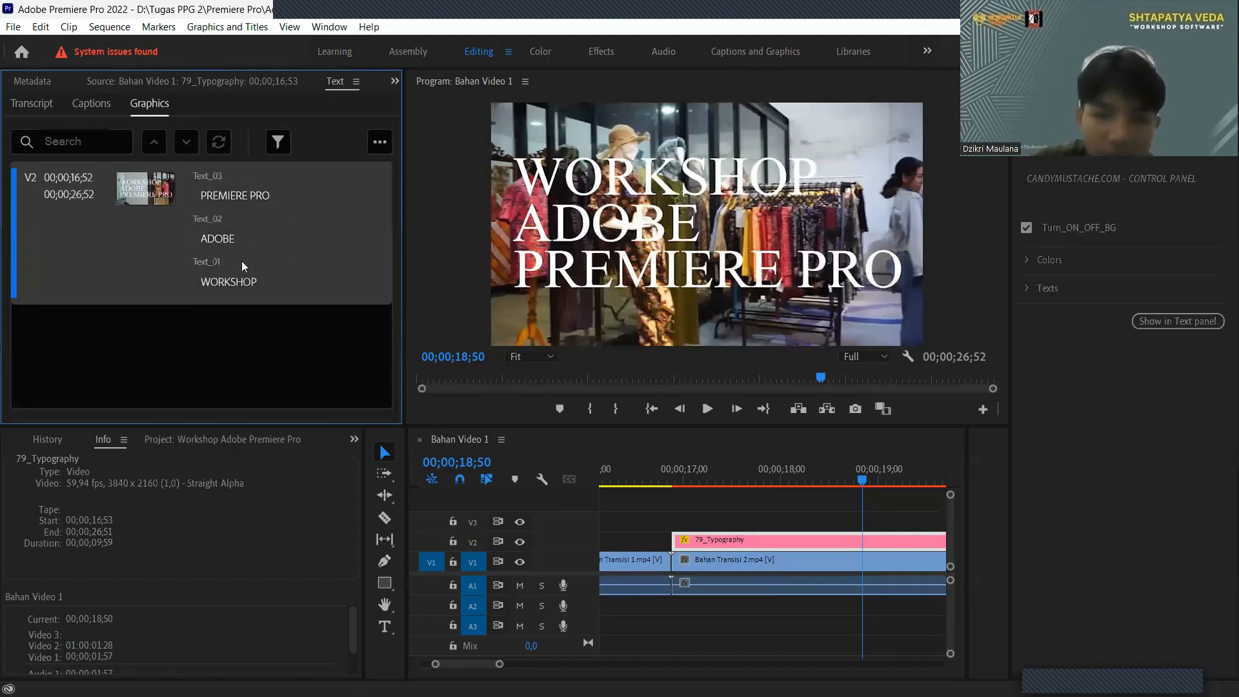
left_click(715, 480)
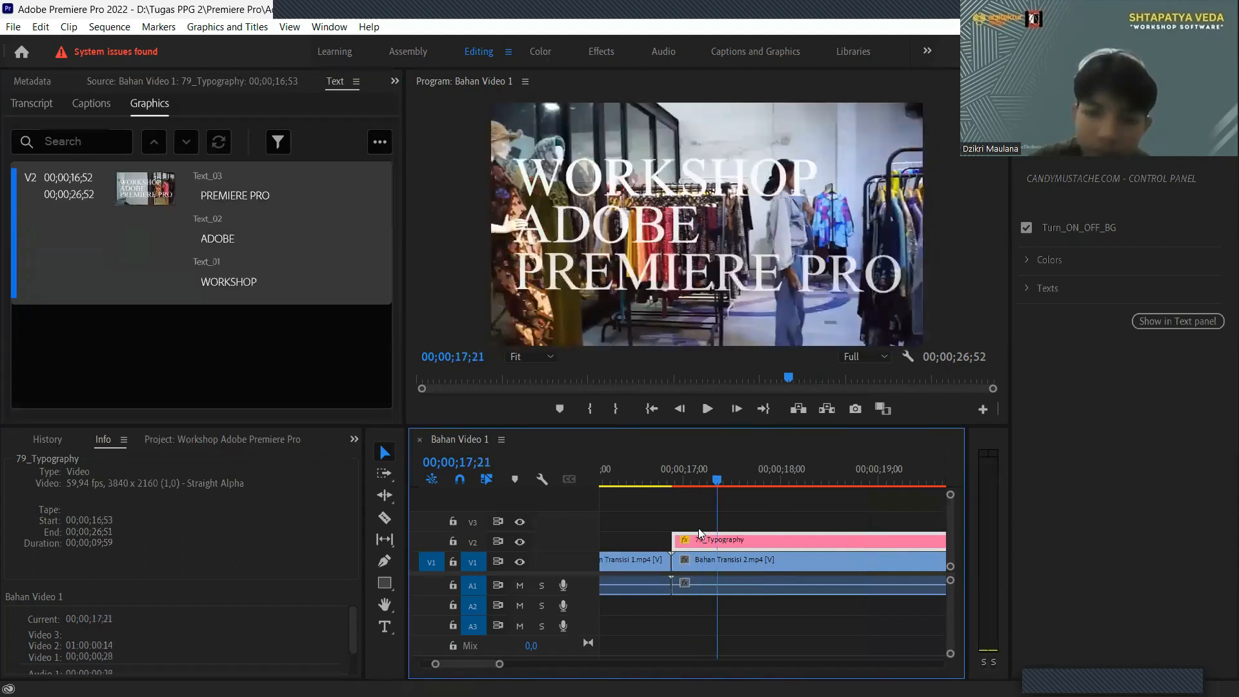
key("space")
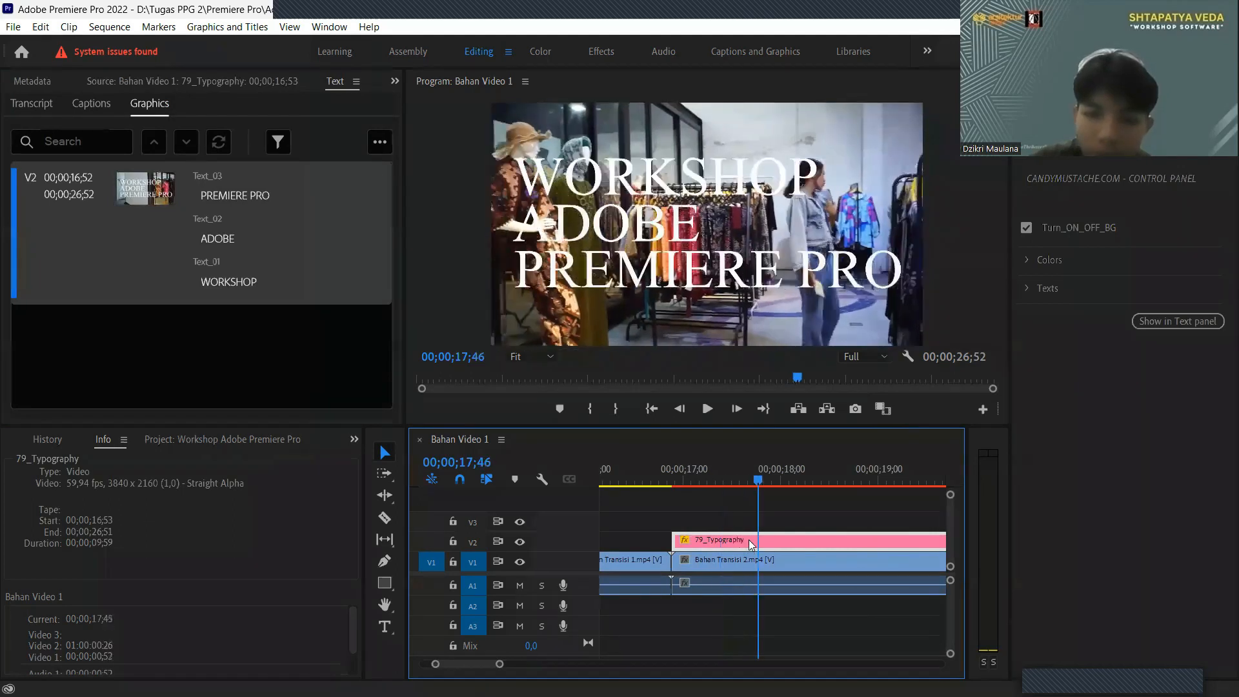
left_click(851, 531)
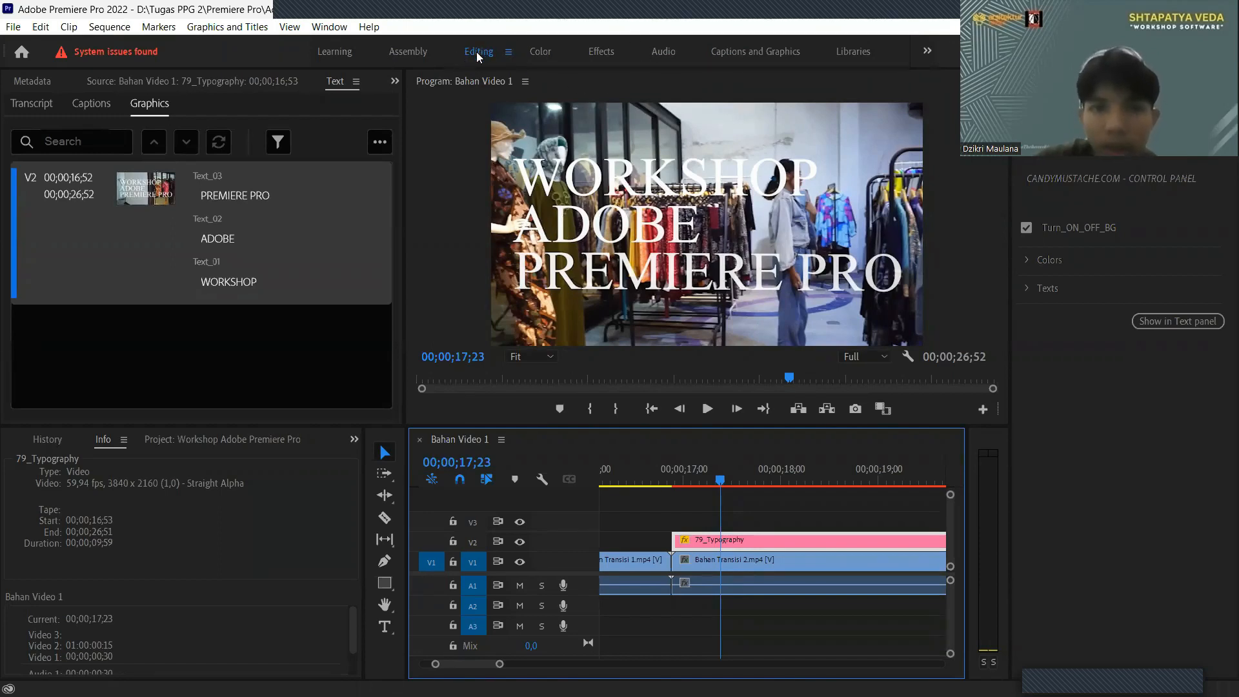
- Show the effect controls for the 79_Typography clip and set its scale to 23 and horizontal position to 542
left_click(396, 83)
left_click(431, 102)
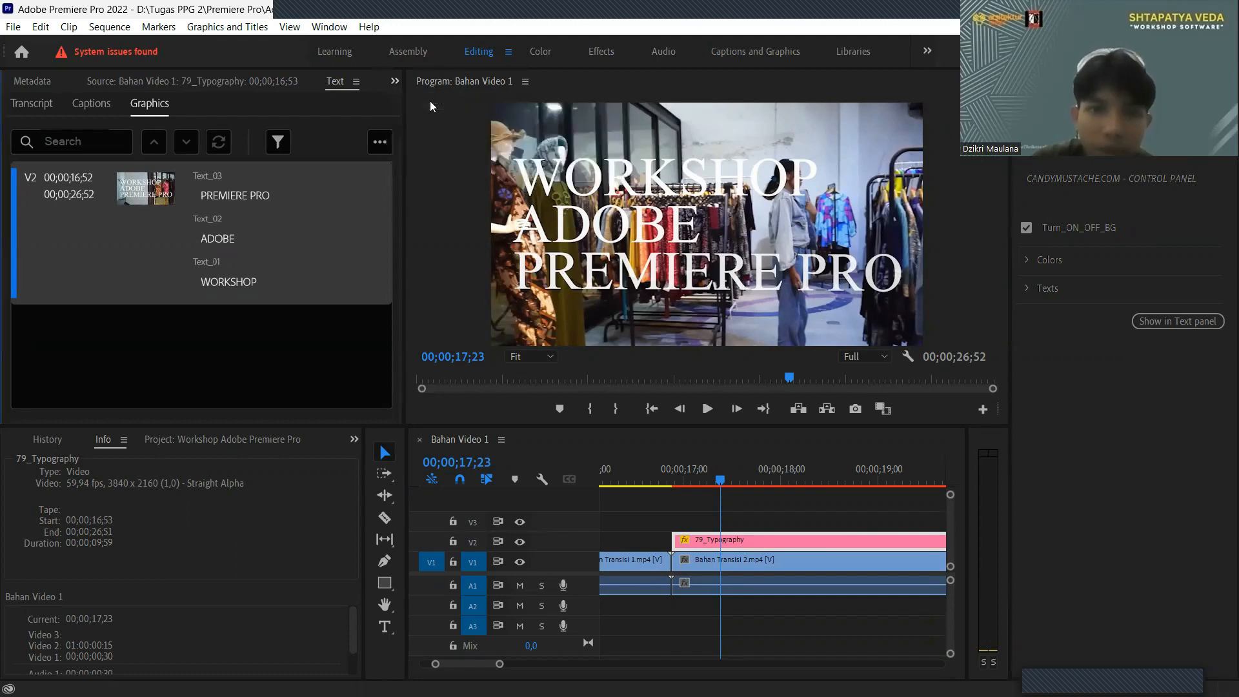
left_click(779, 540)
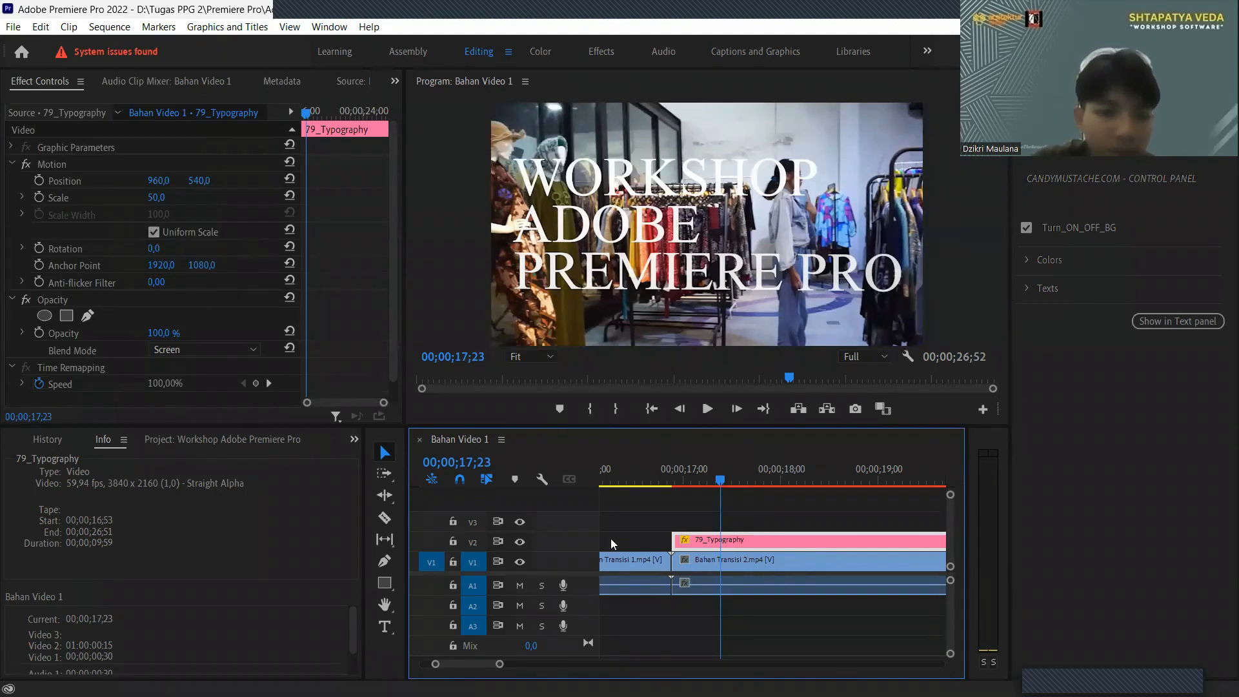
left_click(693, 520)
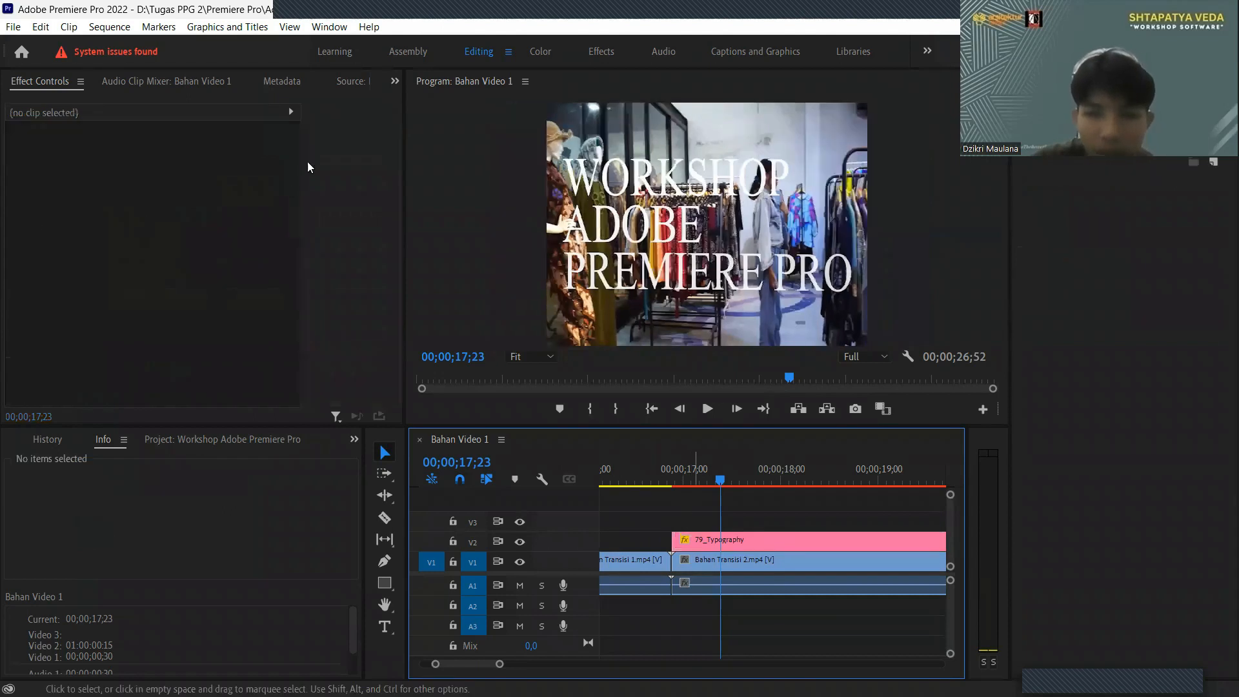
left_click(735, 544)
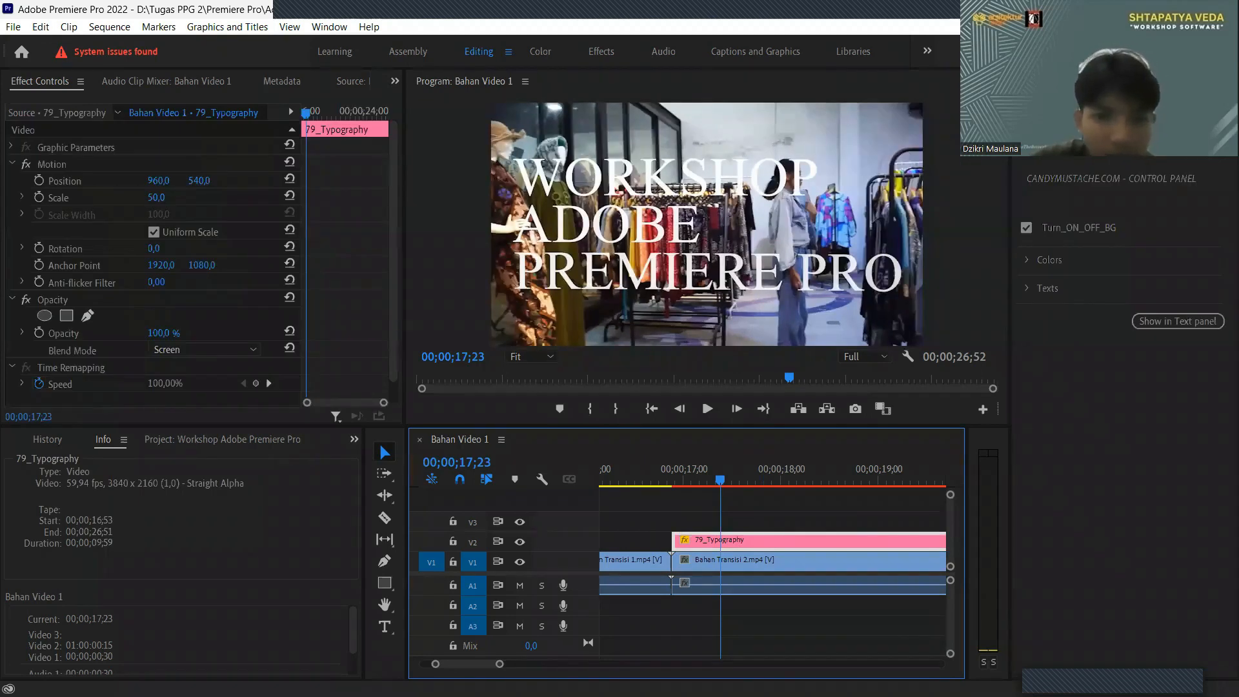
left_click_drag(156, 197, 137, 197)
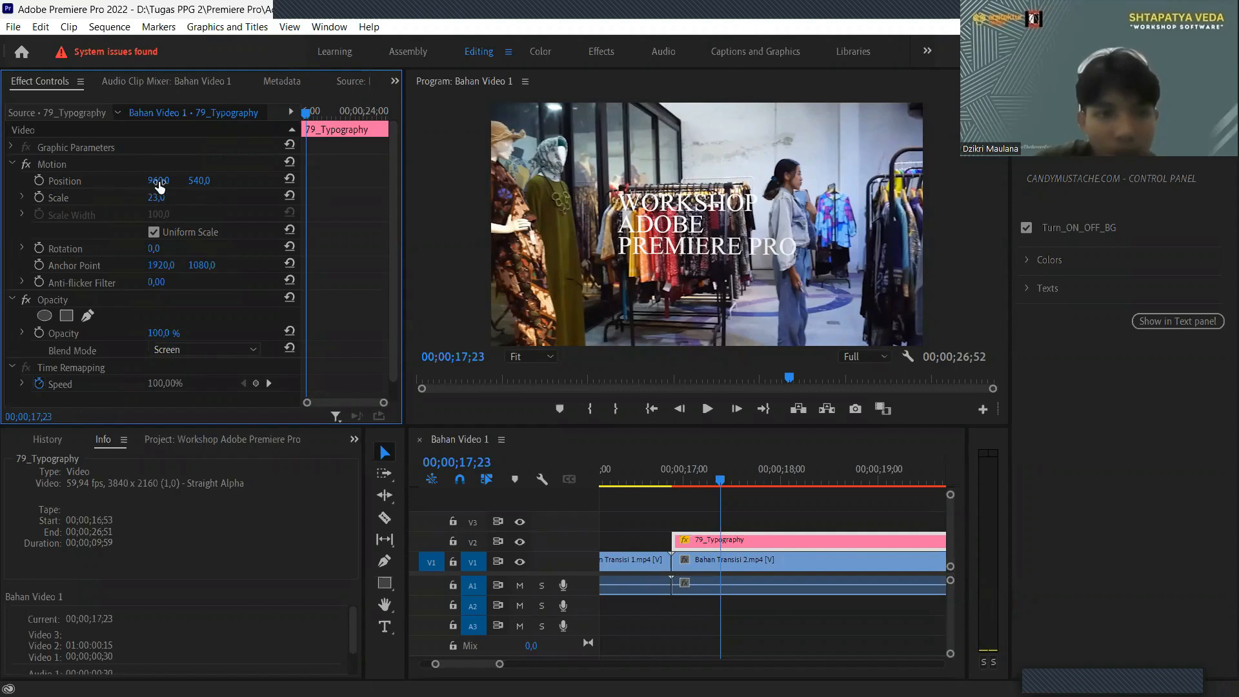
left_click_drag(159, 181, 0, 181)
left_click_drag(290, 121, 295, 121)
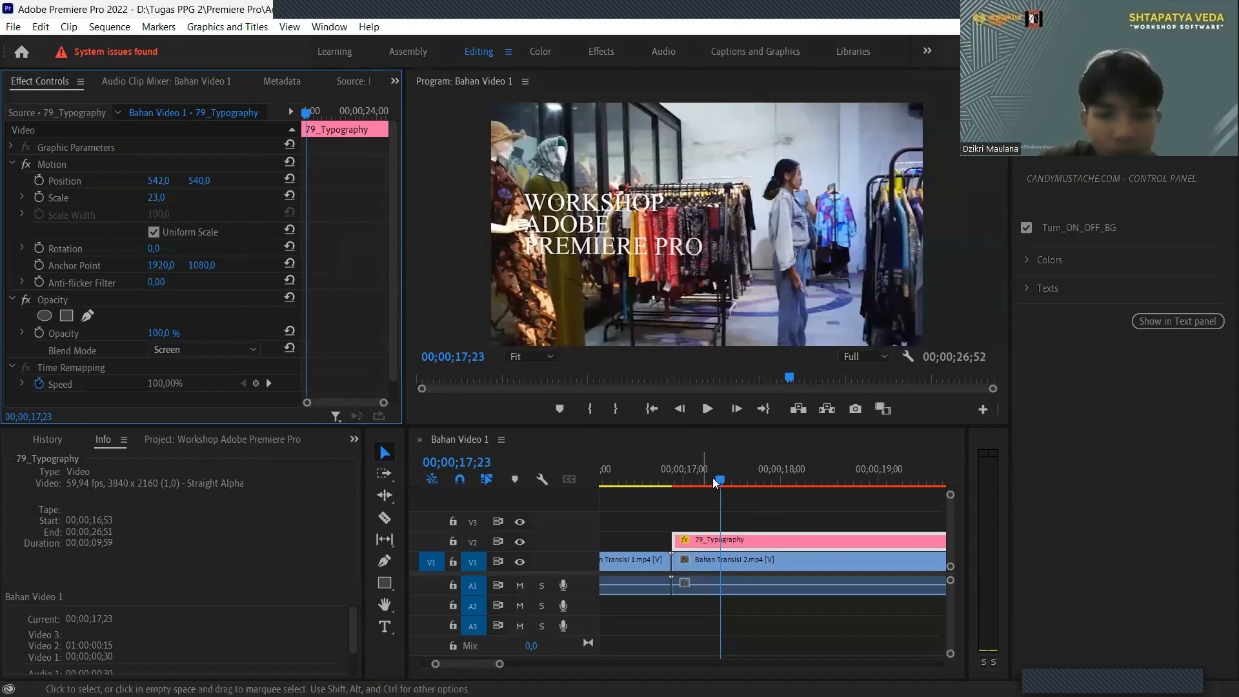
- Play the sequence from the end of Bahan Transisi 1 to preview the smaller, repositioned title
left_click_drag(720, 479, 659, 480)
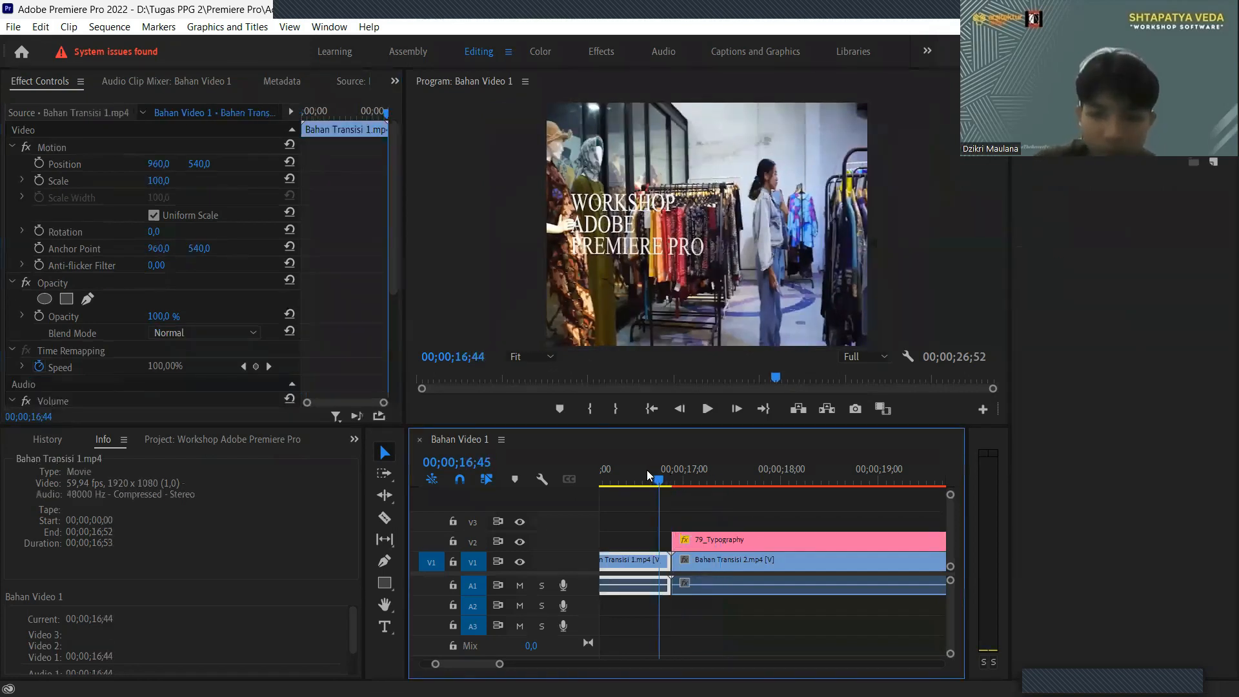
key("space")
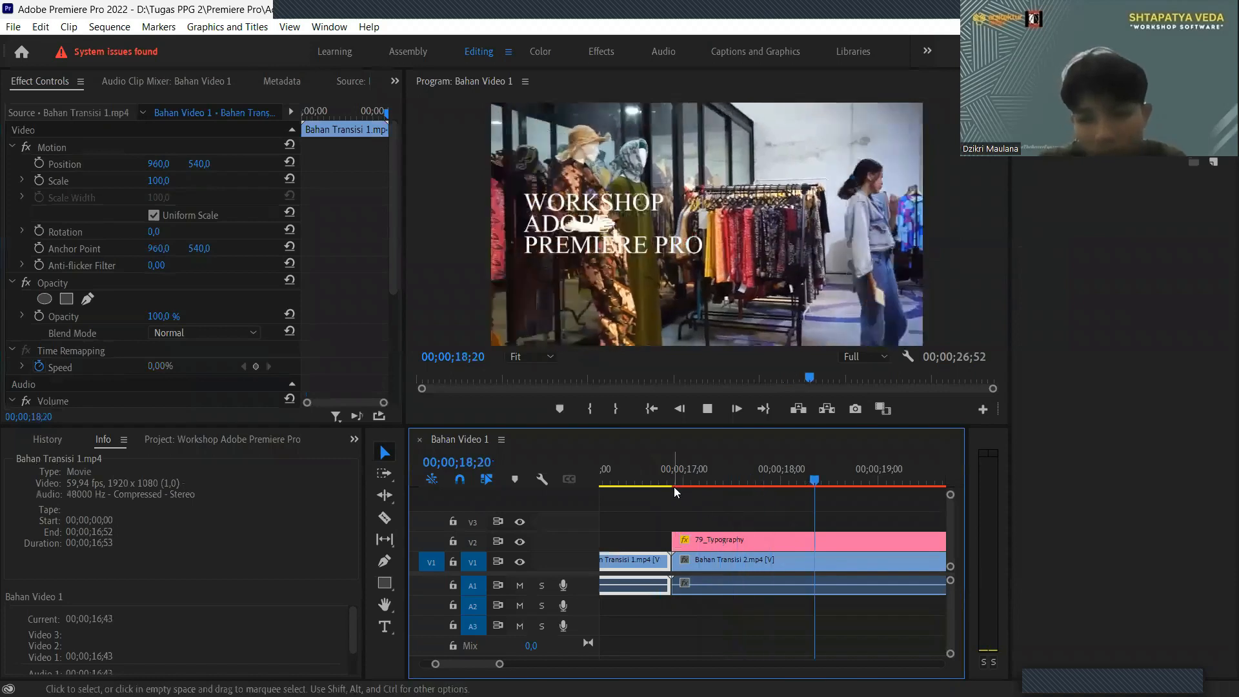
key("space")
scroll(701, 488, "down", 3)
scroll(684, 485, "up", 1)
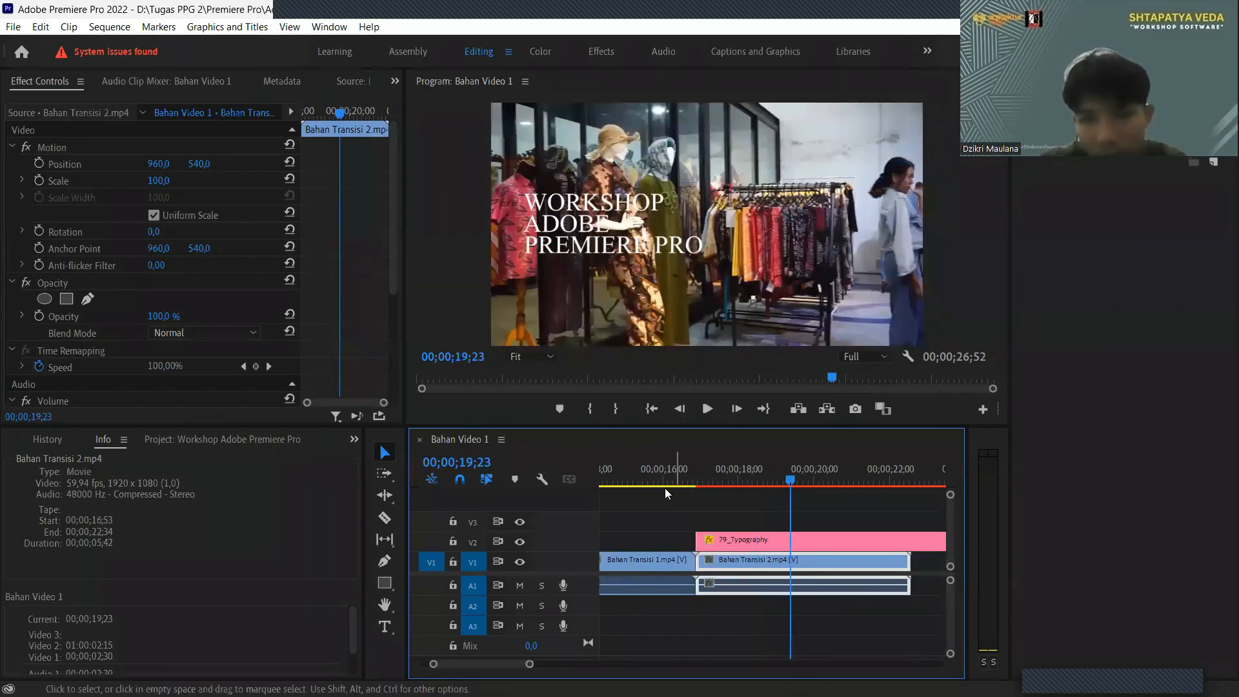
scroll(726, 467, "down", 2)
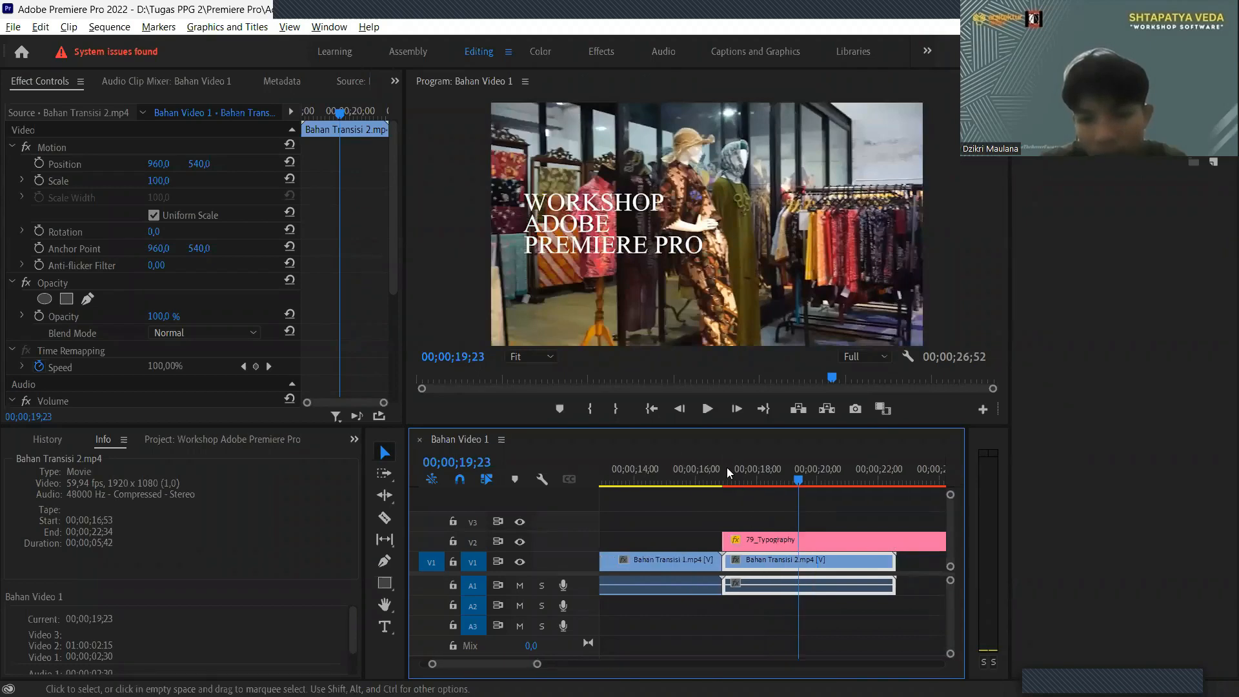
left_click(712, 459)
key("space")
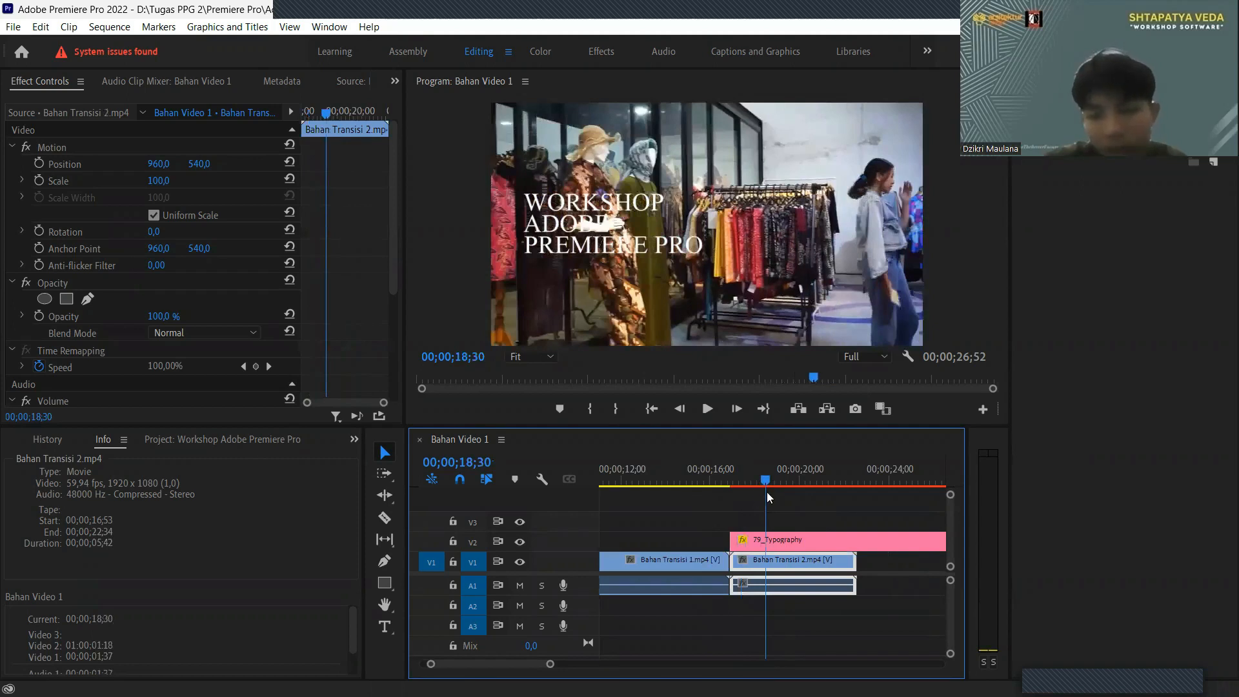
- Return the playhead to 00;00;16;07, render the sequence's video previews and move the progress window off the program image
left_click_drag(766, 492, 712, 493)
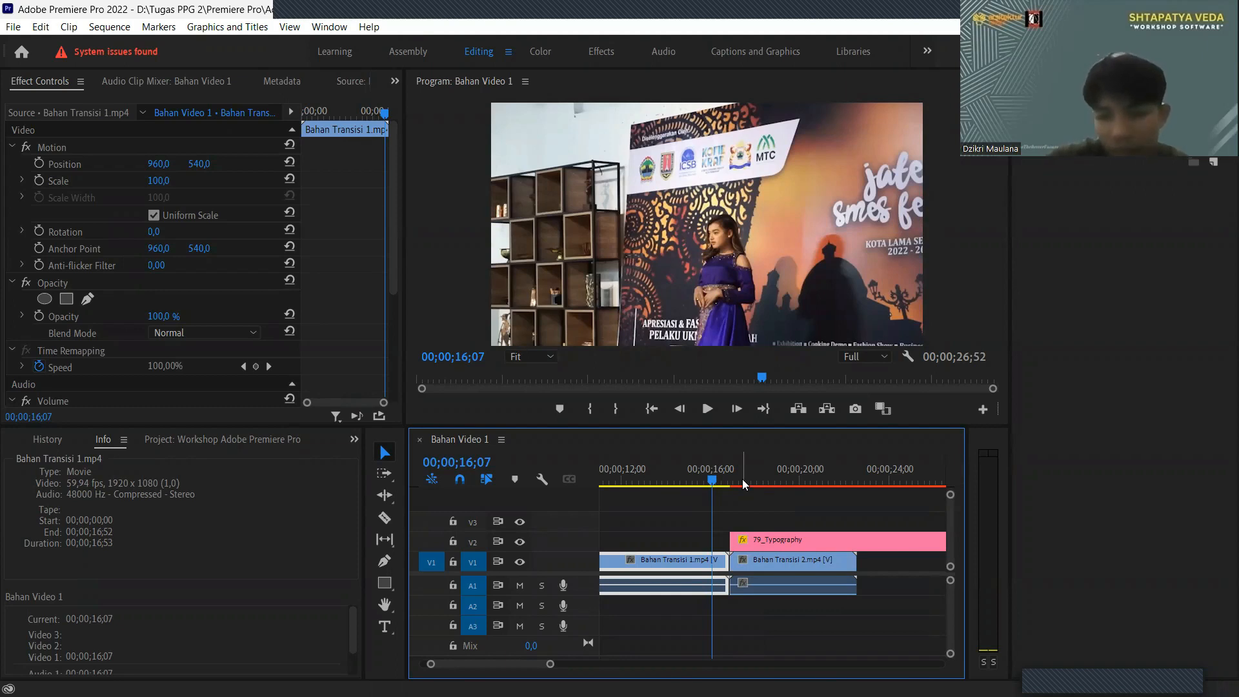
key("Return")
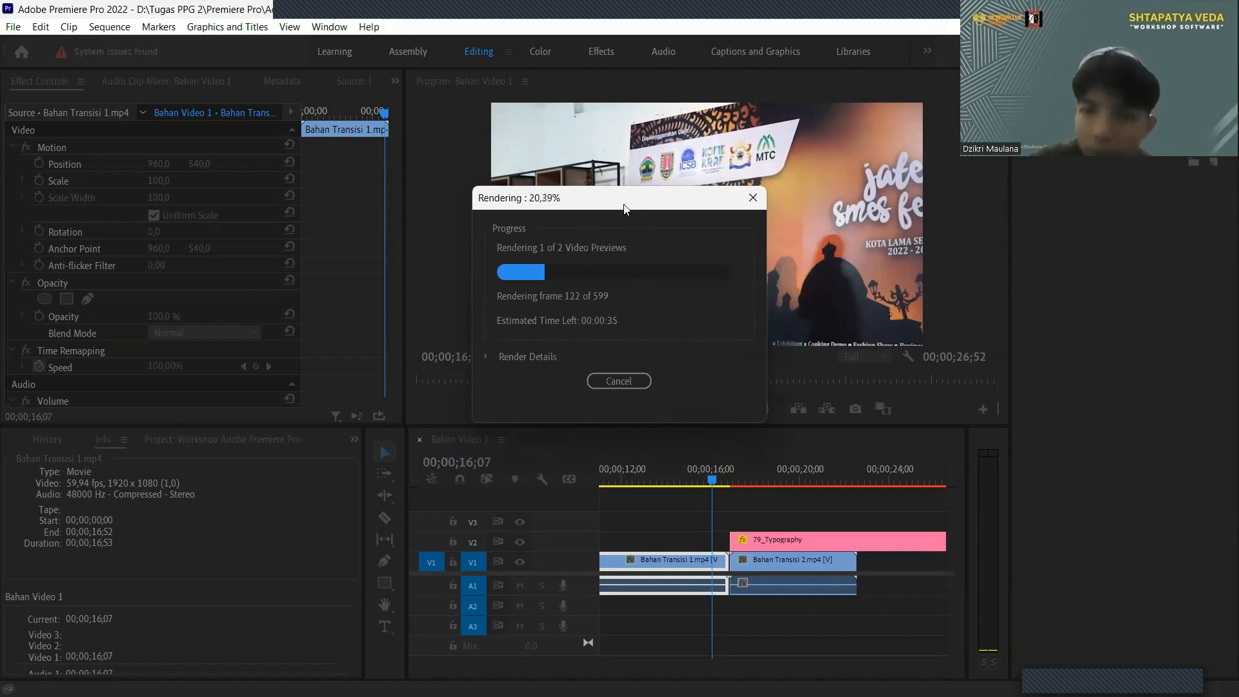
left_click_drag(624, 207, 1104, 225)
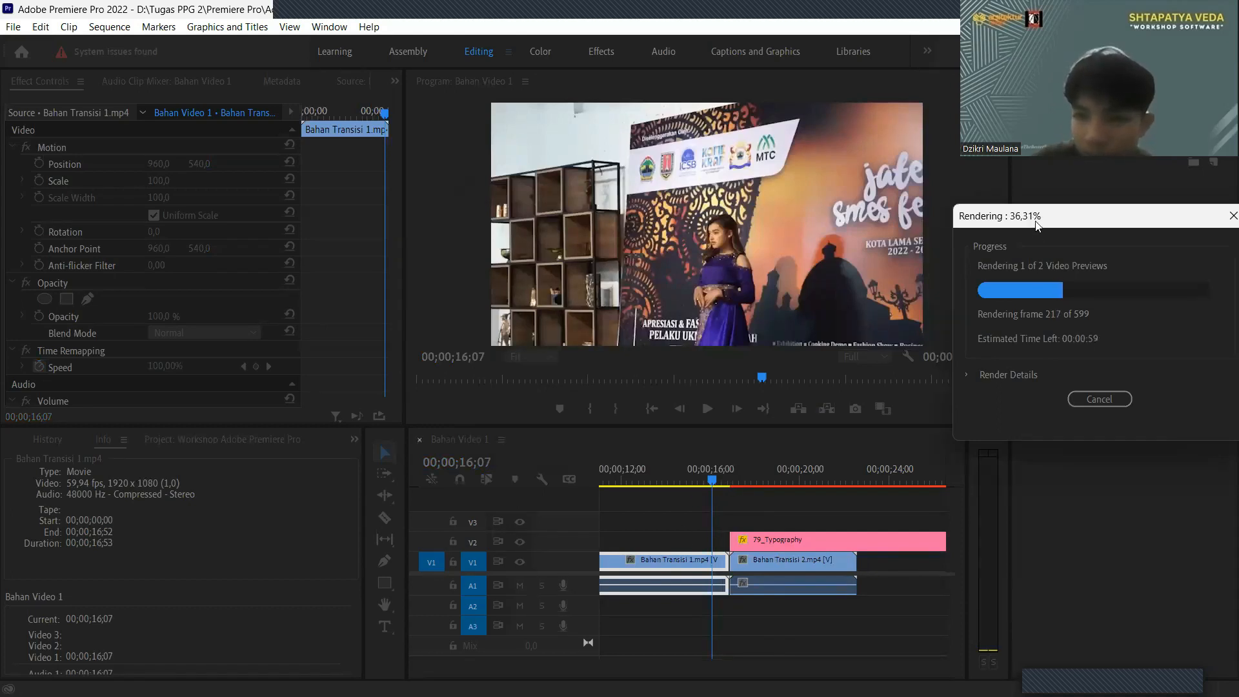
- Move the render progress window clear of the program image and pause the sequence playback once rendering is done
left_click_drag(1036, 224, 979, 229)
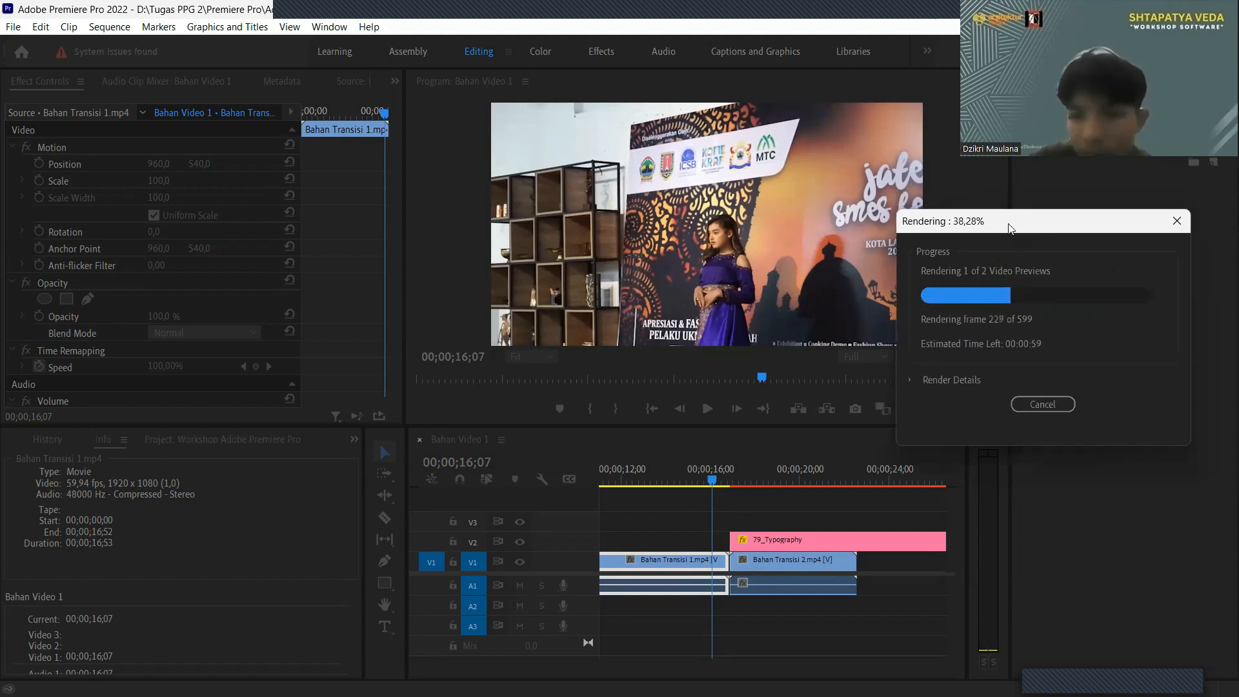
left_click_drag(1011, 227, 500, 266)
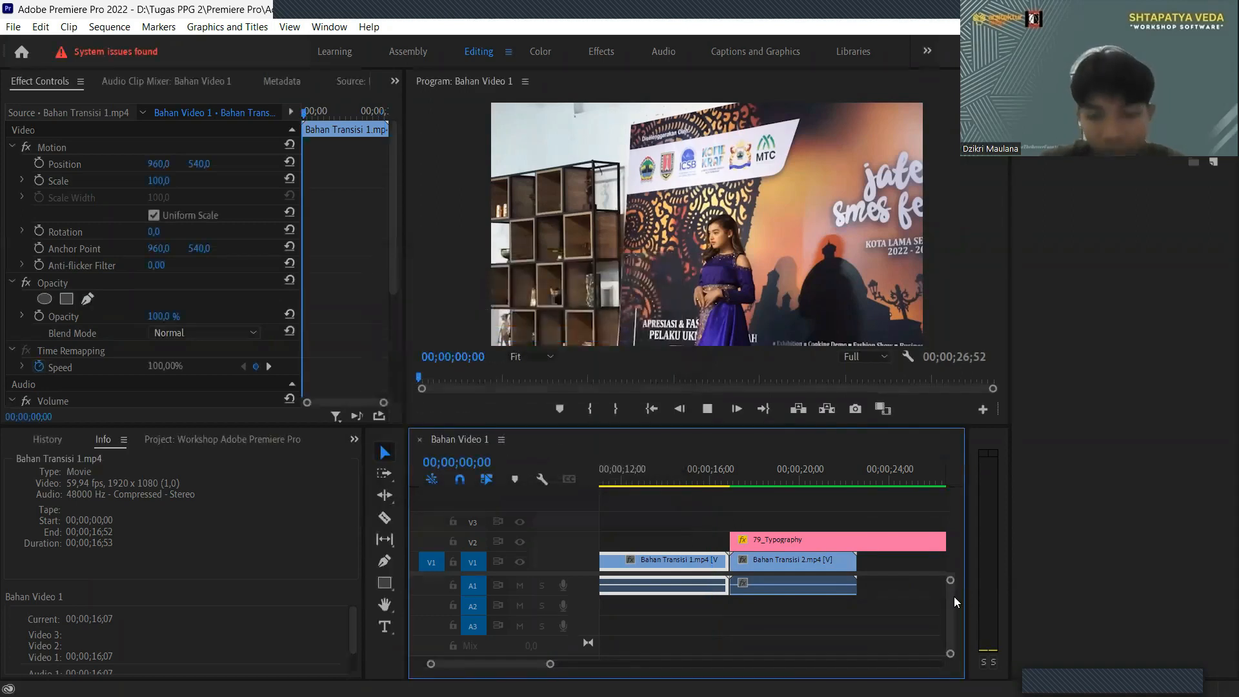
key("space")
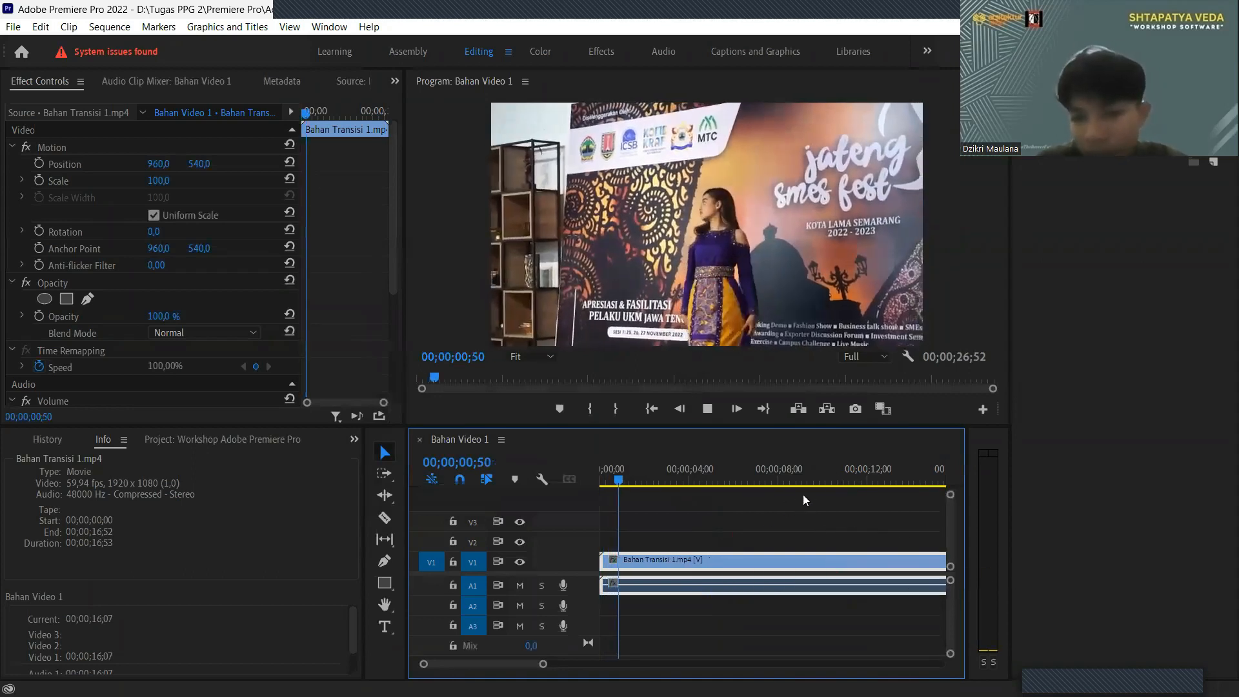
key("space")
- Place the playhead just before the end of Bahan Transisi 1 and play the rendered title over Bahan Transisi 2
scroll(747, 465, "down", 5)
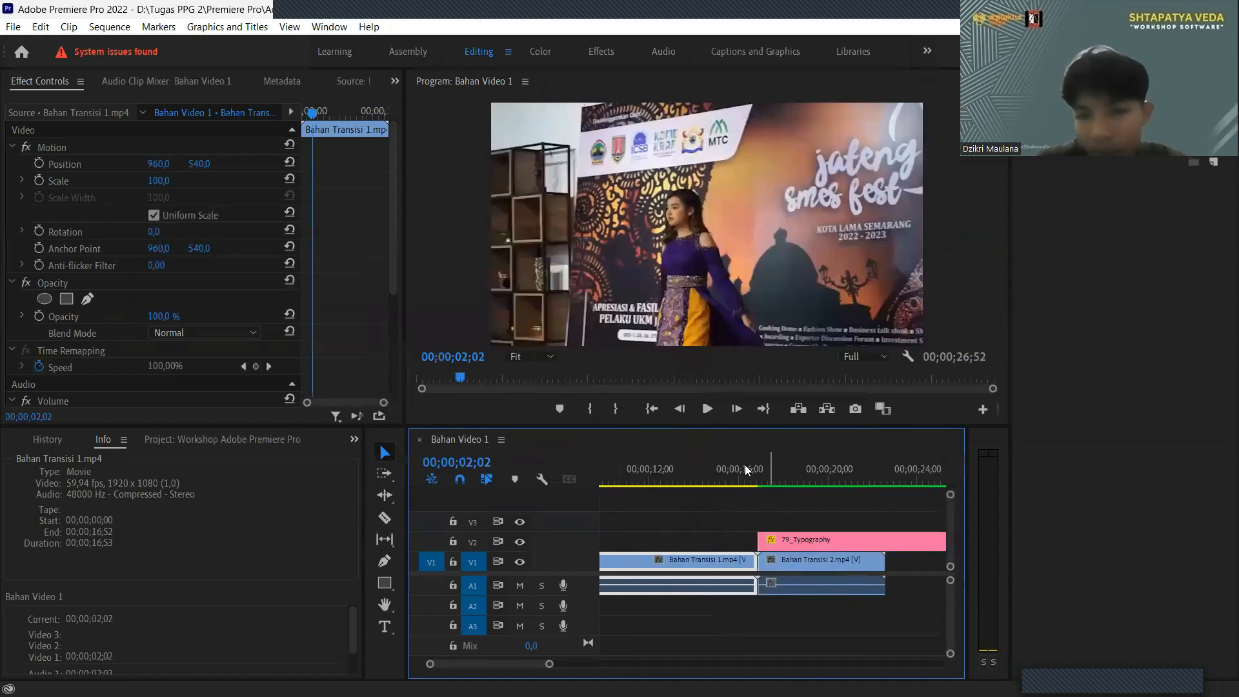
left_click(766, 466)
key("Left")
key("Left")
key("Left")
key("Left")
key("Left")
key("Left")
key("Left")
key("Left")
key("Left")
key("Left")
key("Left")
left_click(744, 464)
key("space")
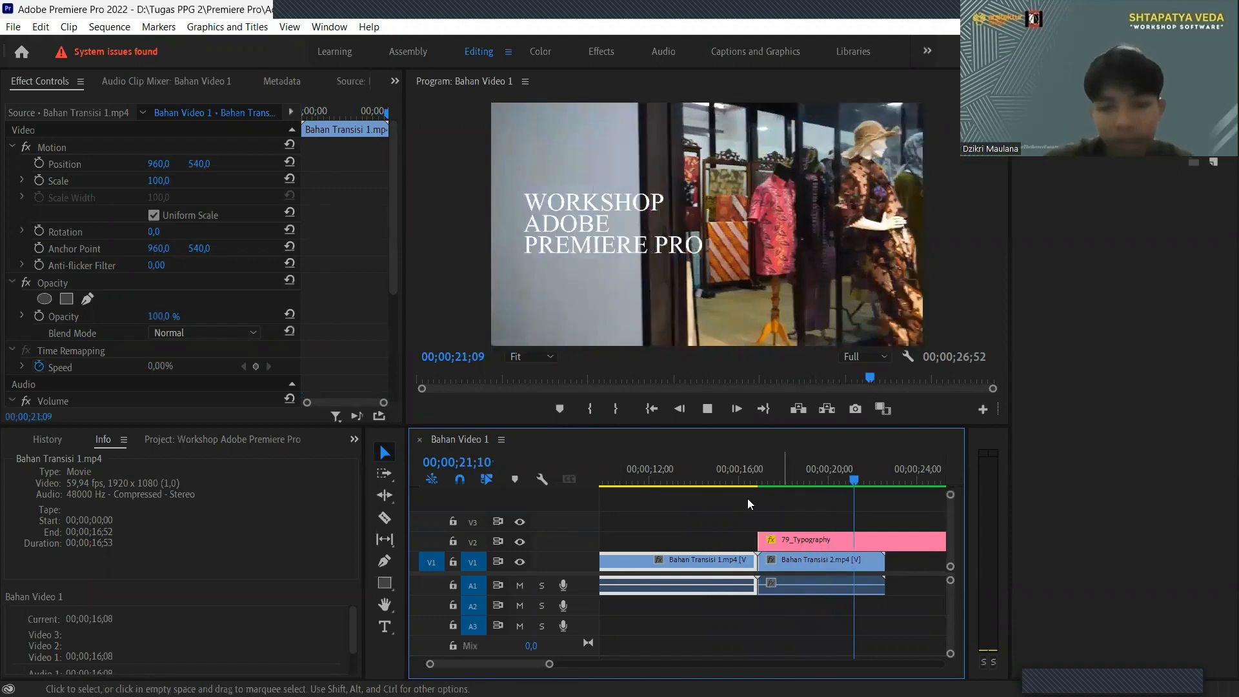
key("space")
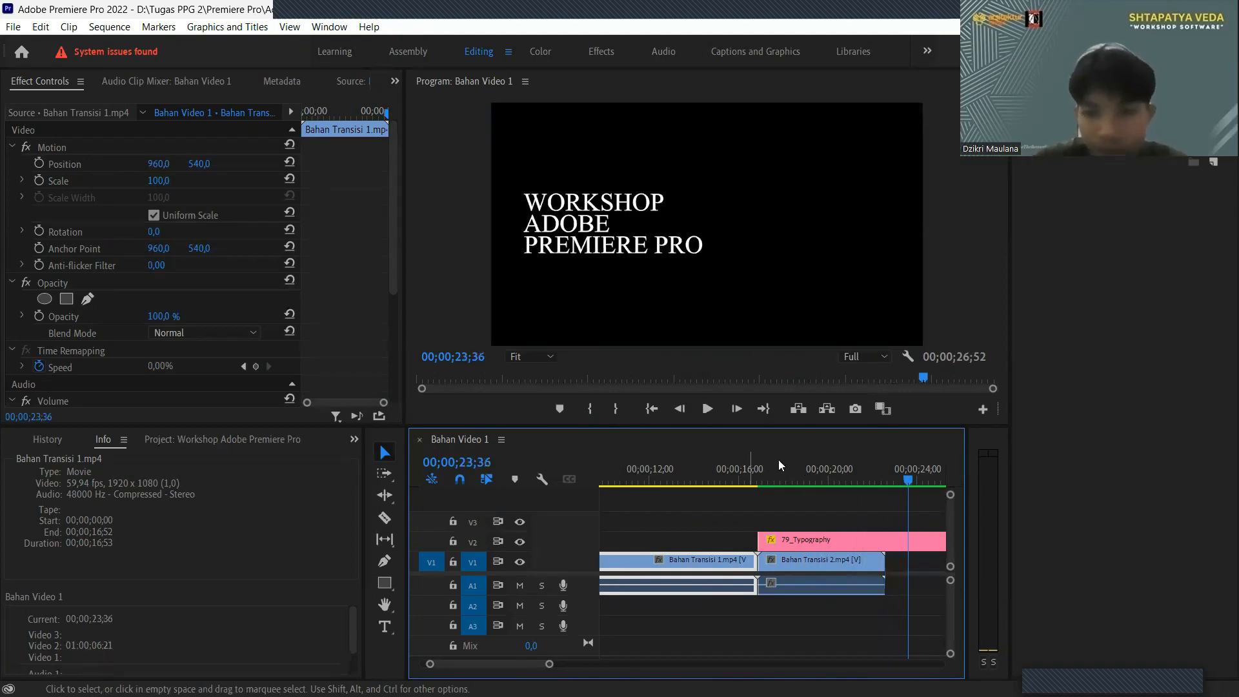
- Replay the title's entrance from just before the cut between the two clips and step the playhead back before it
left_click_drag(761, 456, 741, 473)
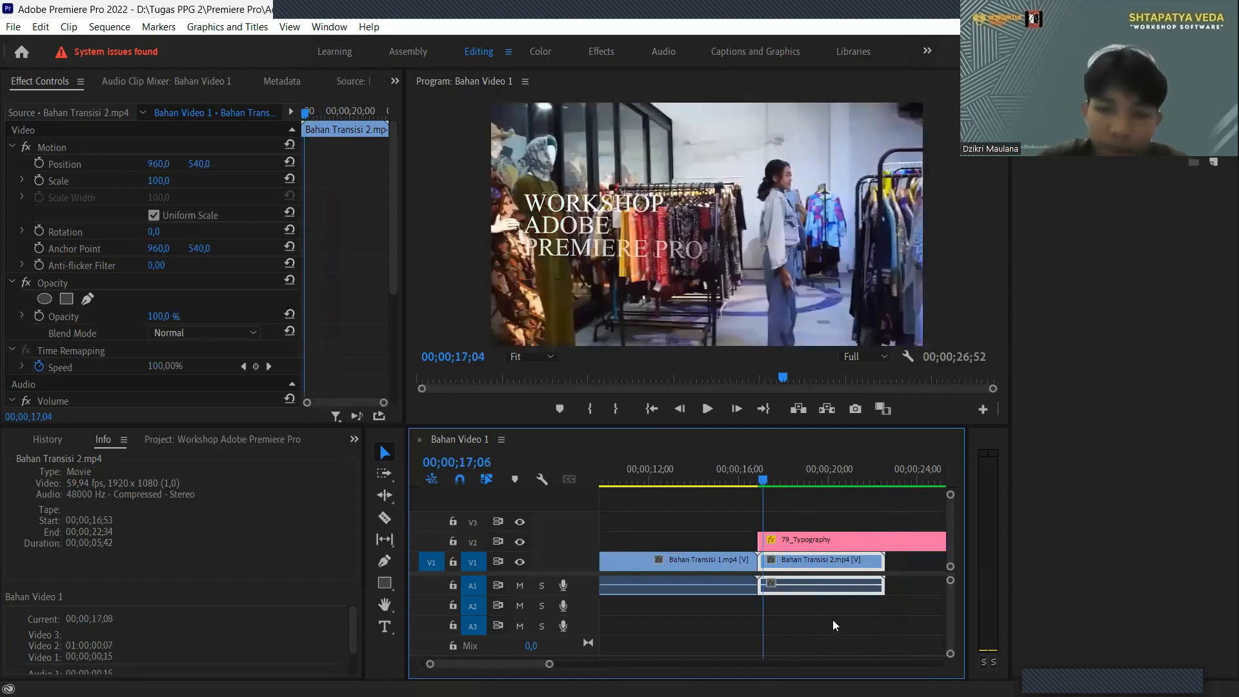
key("space")
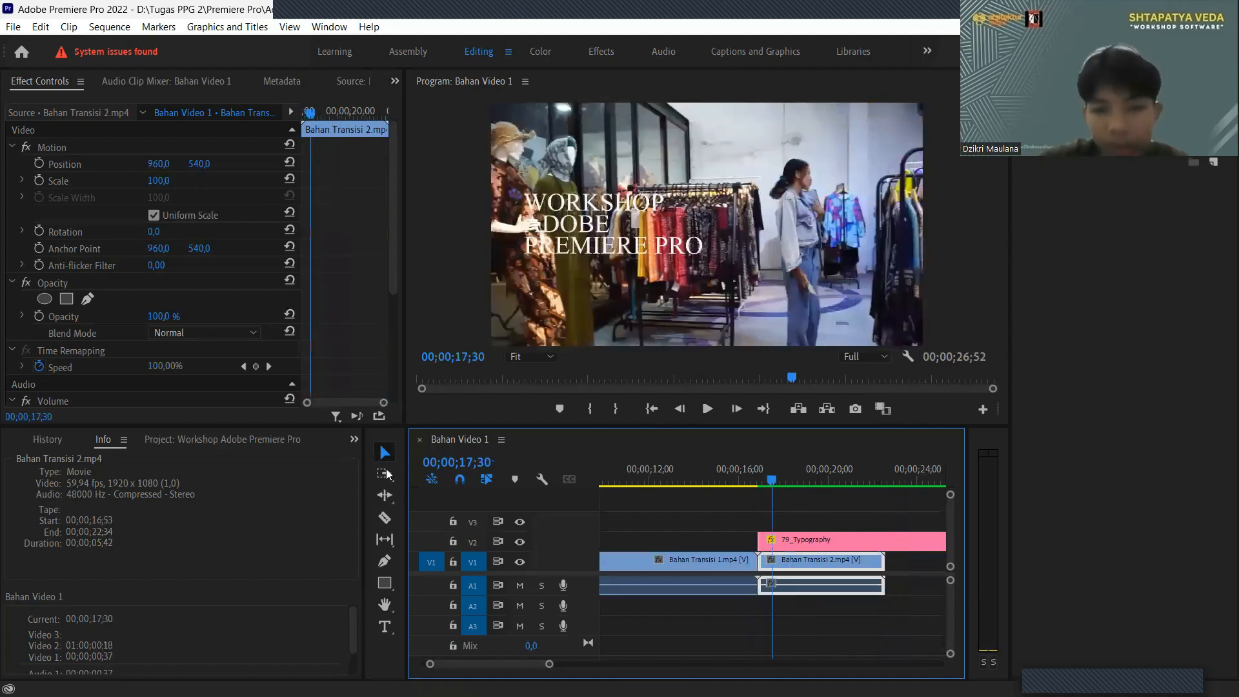
key("Left")
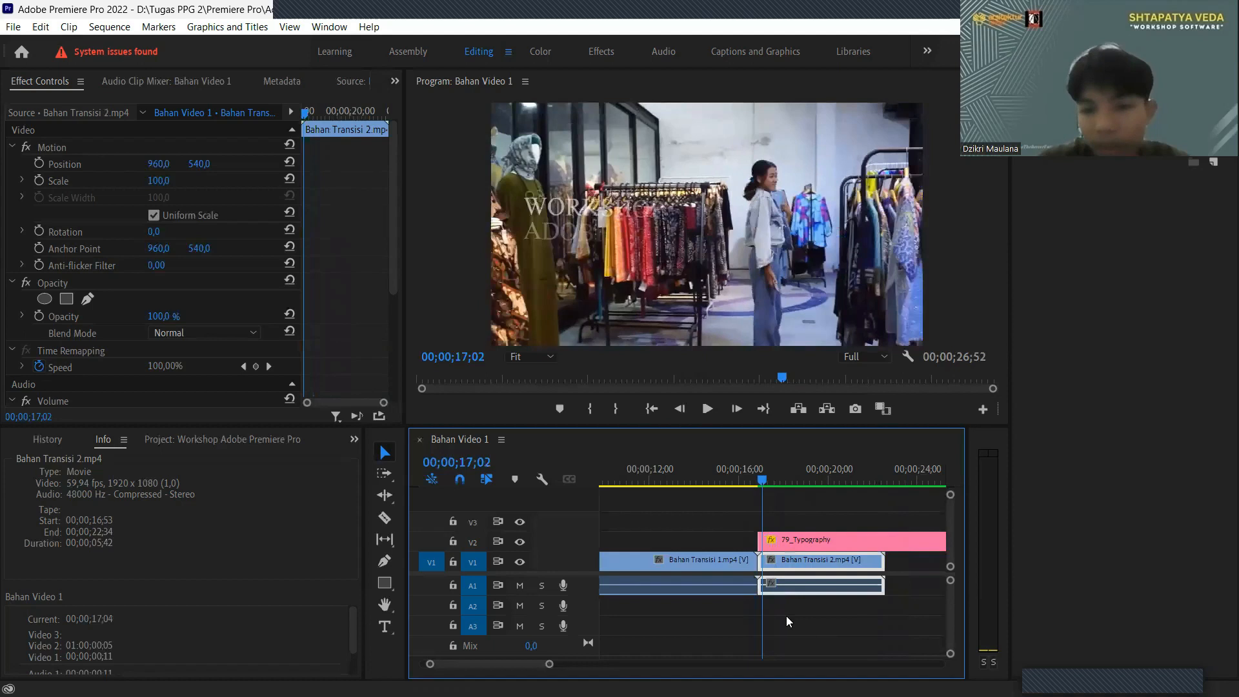
key("Left")
- Show the Assembly workspace and delete all media, the sequence and the motion graphics bin from the project
left_click(422, 57)
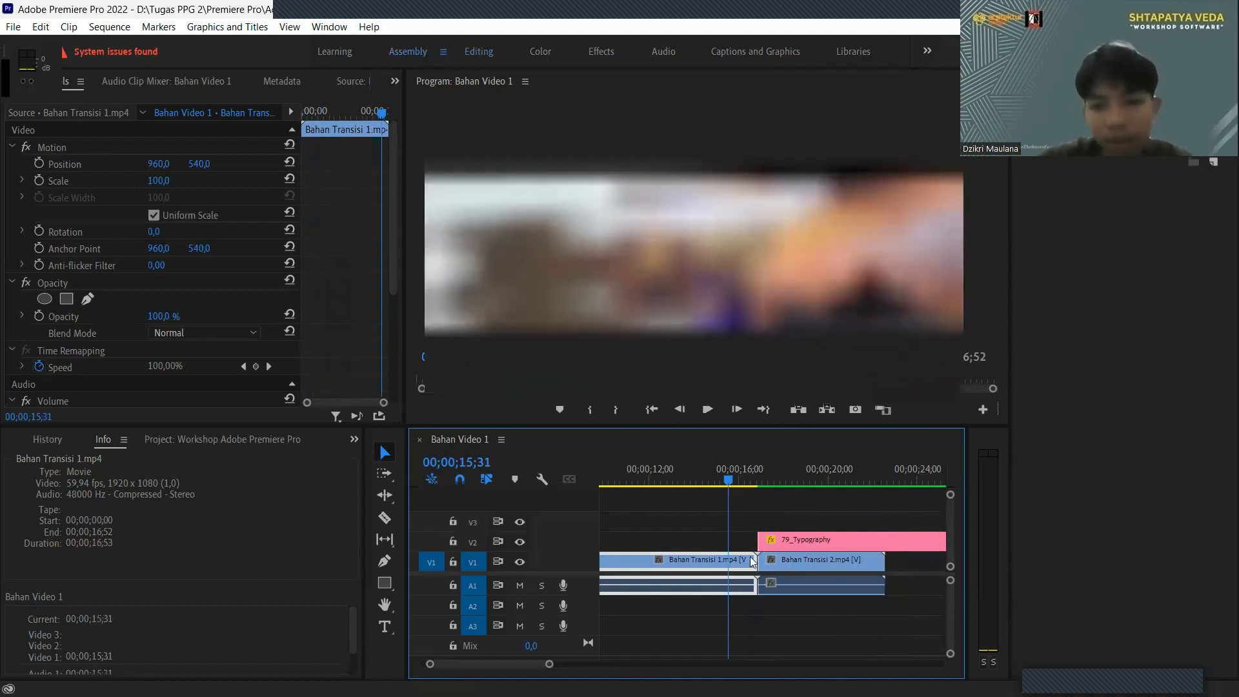
left_click_drag(324, 354, 73, 208)
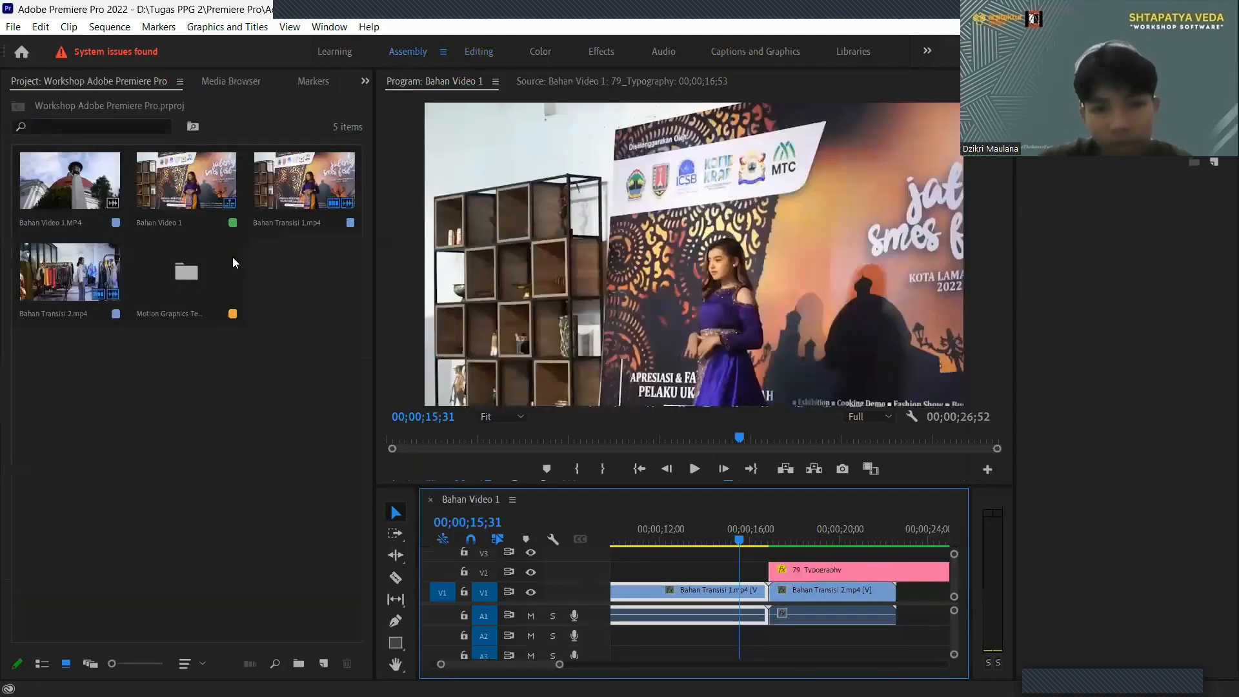
key("Delete")
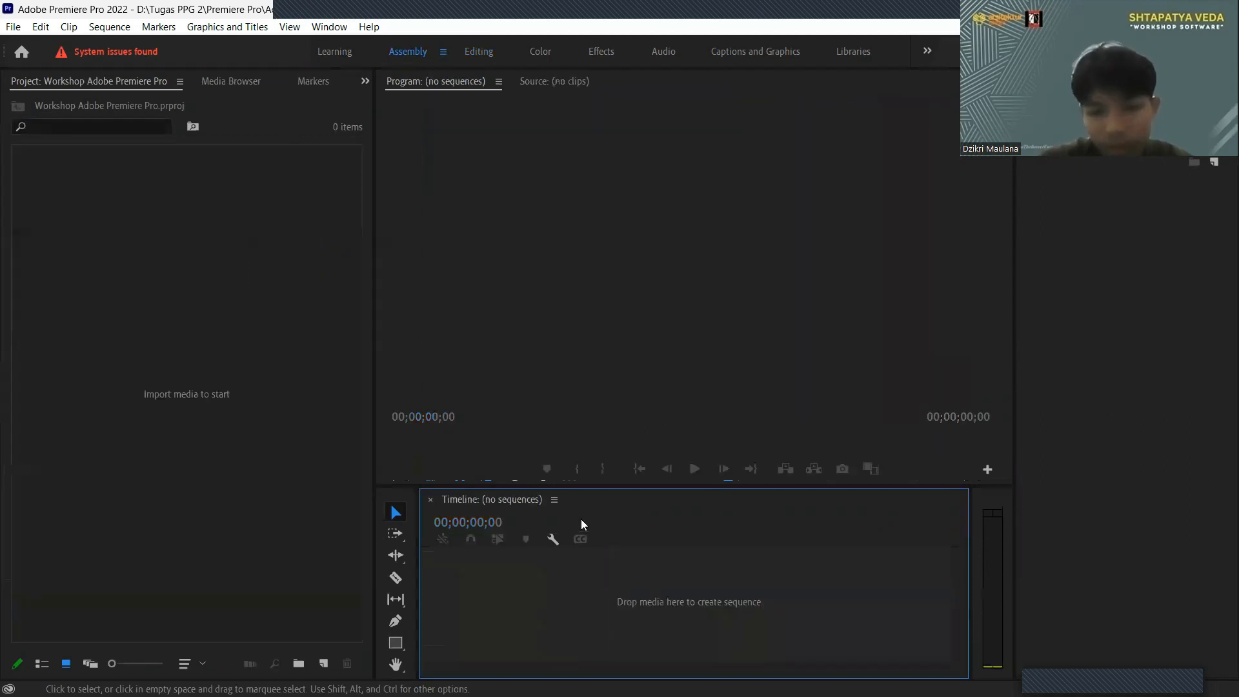
- Look through the Learning, Assembly and Color workspaces and return to the Editing workspace
left_click(498, 50)
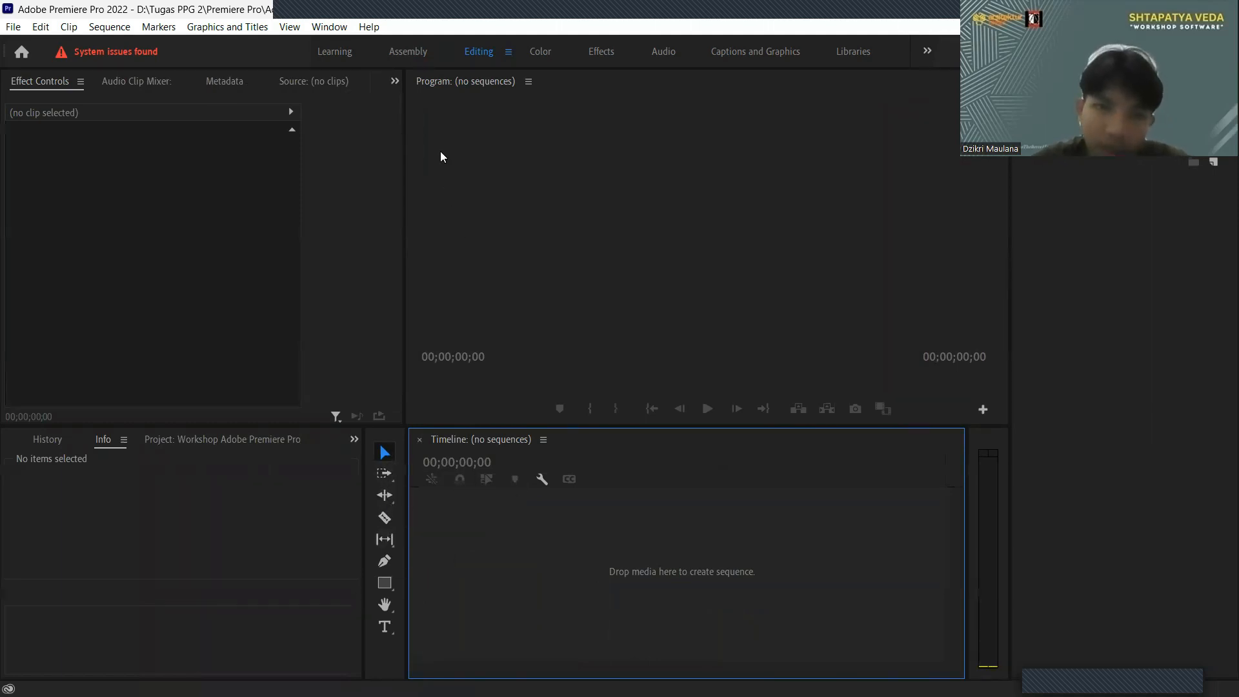
left_click(336, 55)
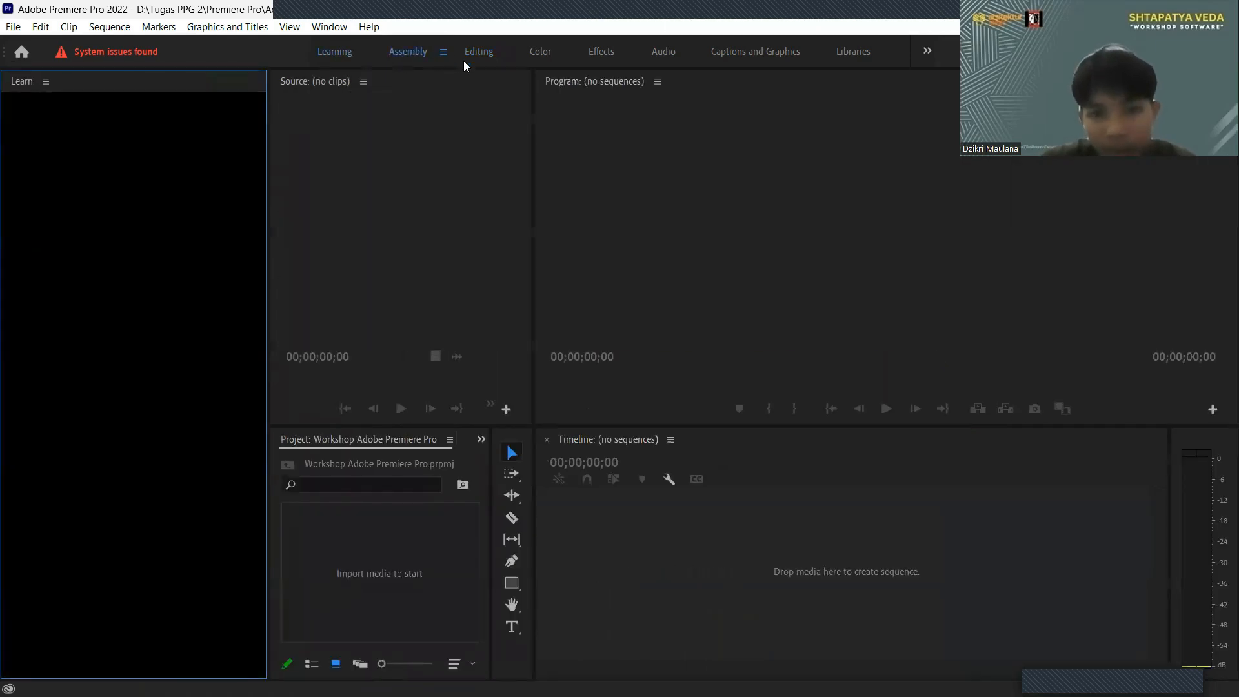
left_click(483, 57)
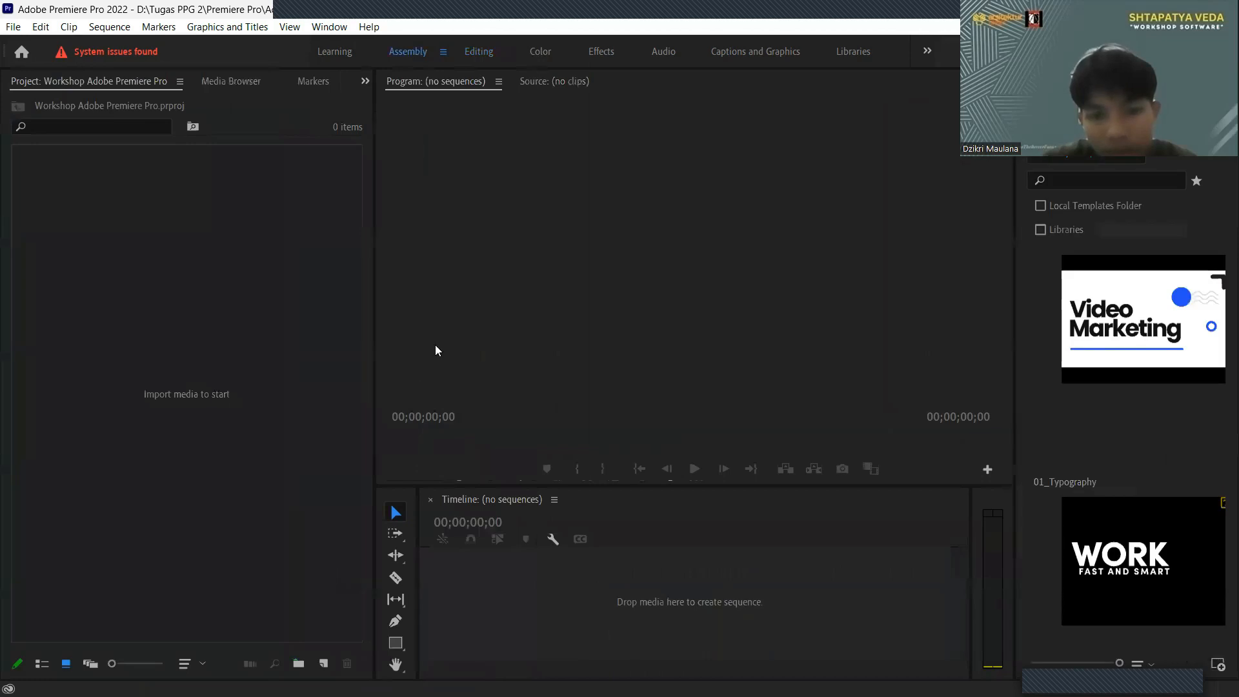
left_click(542, 53)
left_click(489, 54)
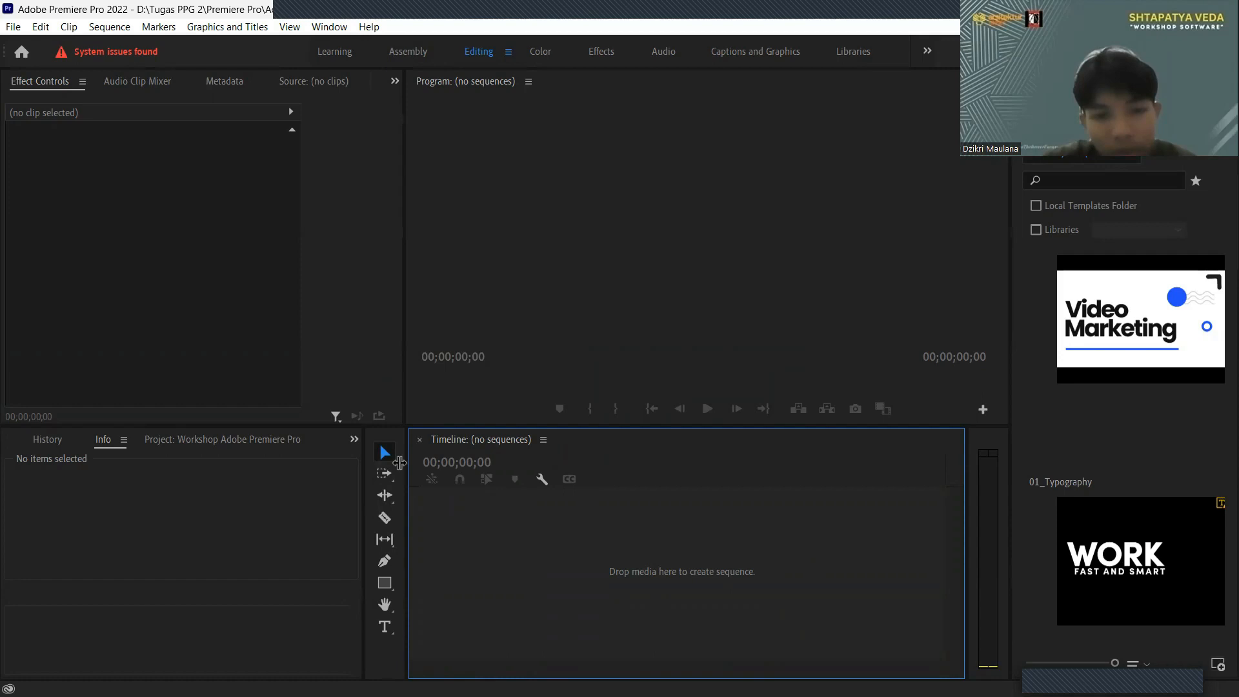
- Switch to the File Explorer window
mouse_move(655, 677)
left_click(662, 610)
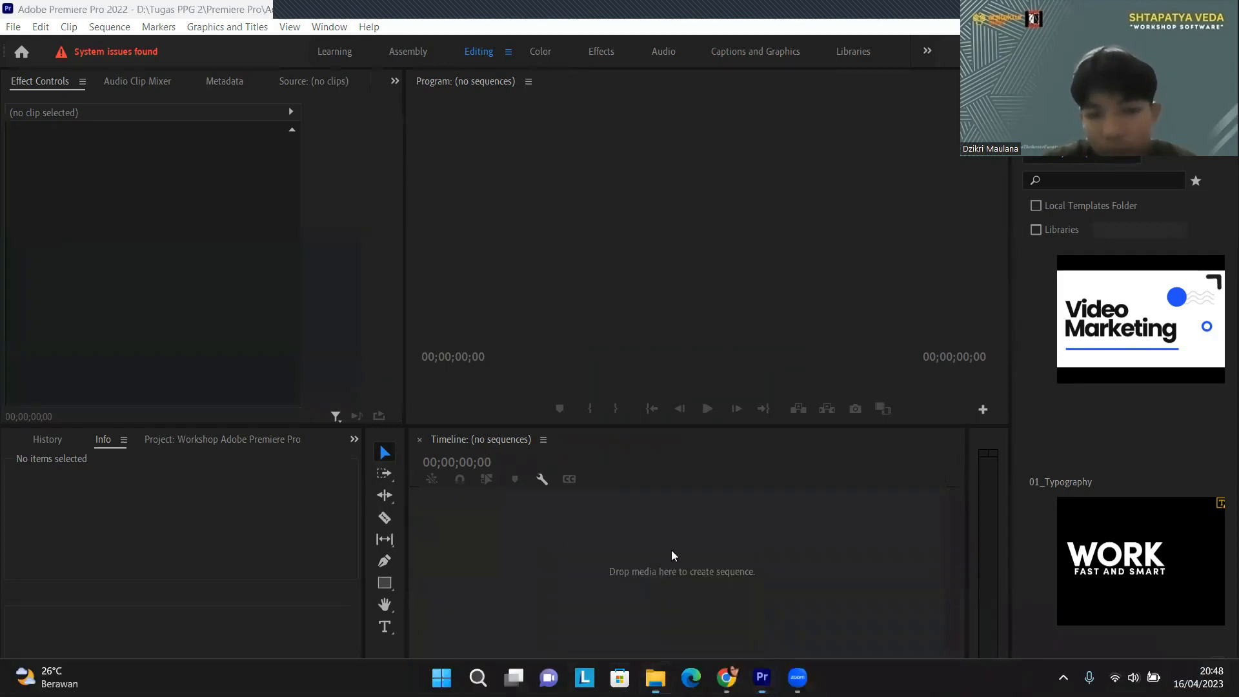